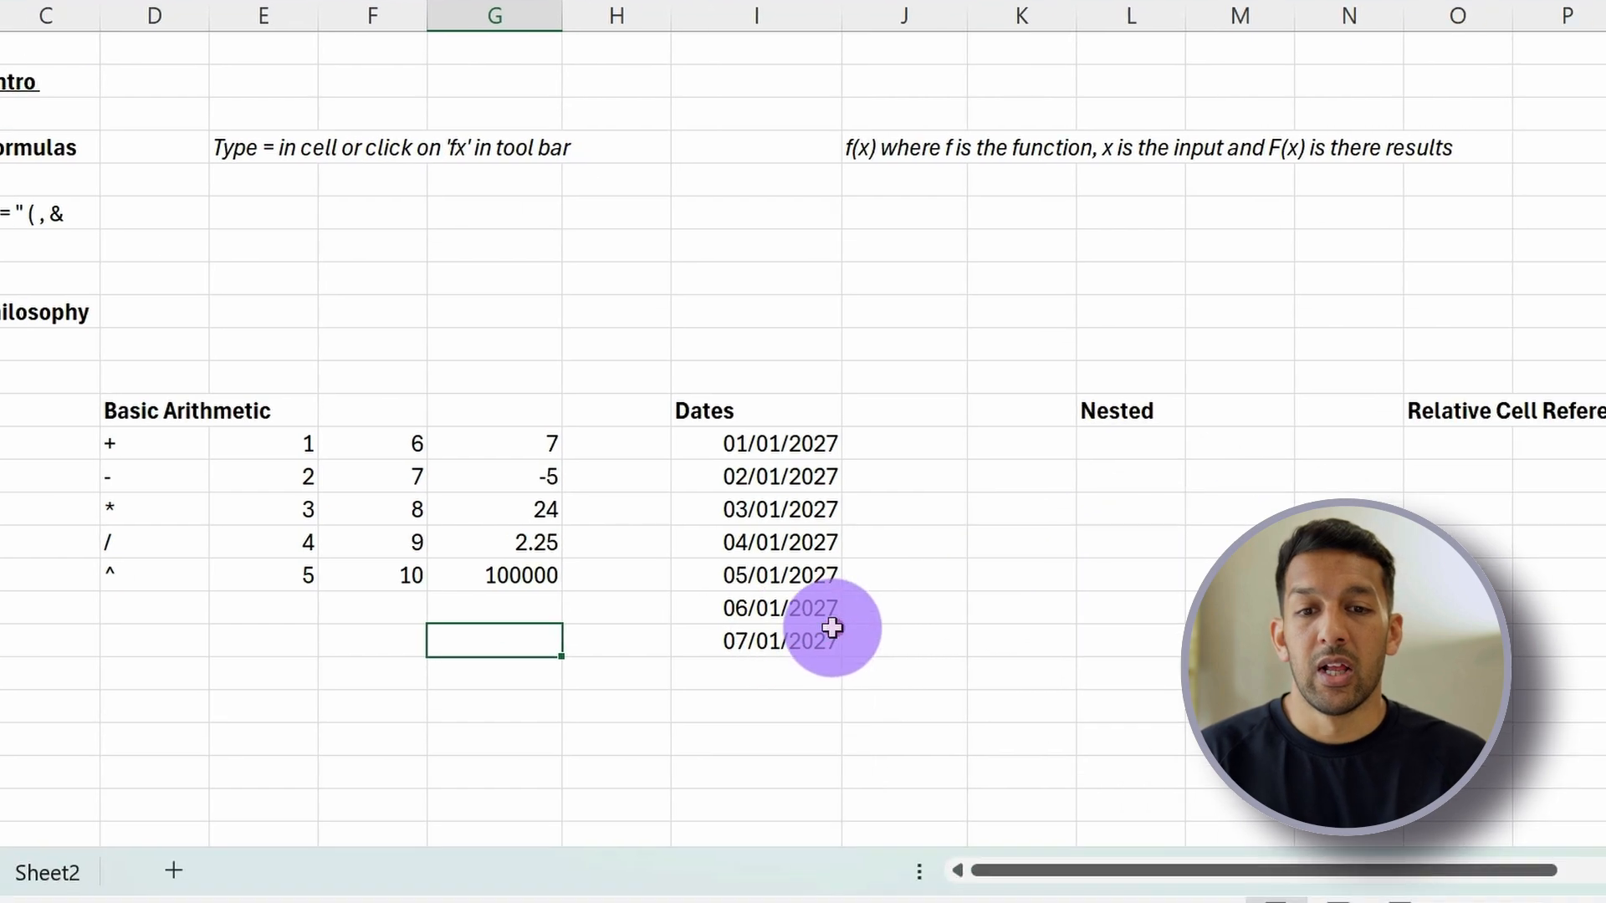
# Clear all the existing dates under the Dates heading in cells I13 to I19.
pyautogui.moveTo(1061, 729); pyautogui.dragTo(1060, 647)
pyautogui.moveTo(794, 572); pyautogui.dragTo(808, 506)
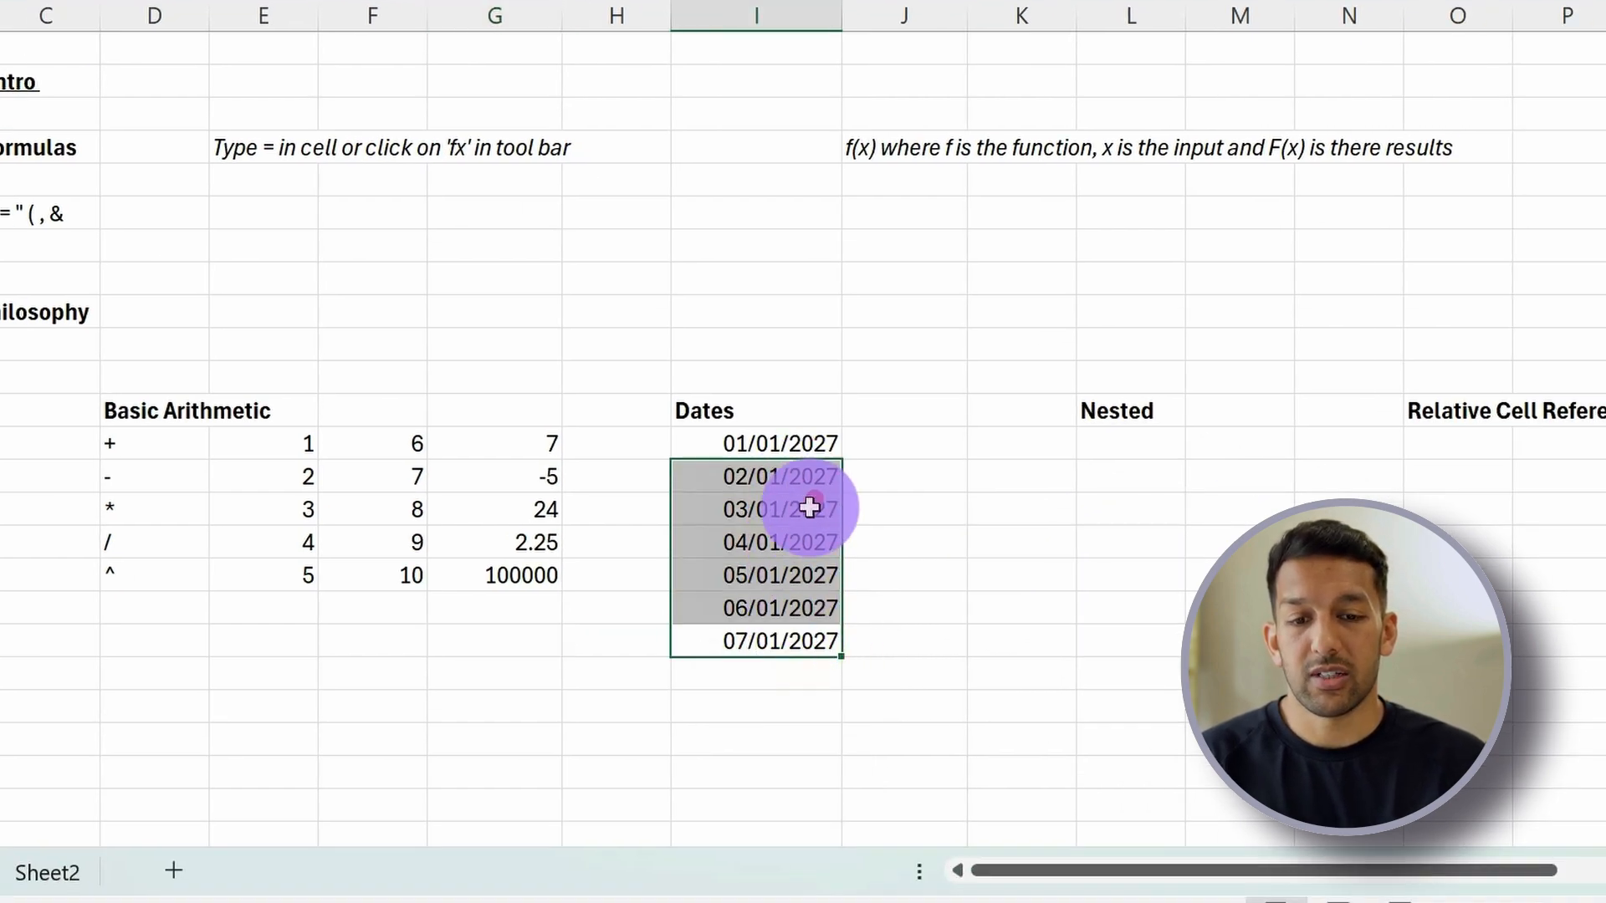
pyautogui.press('Delete')
pyautogui.press('Up')
pyautogui.press('Up')
pyautogui.press('Up')
pyautogui.press('Up')
pyautogui.press('Up')
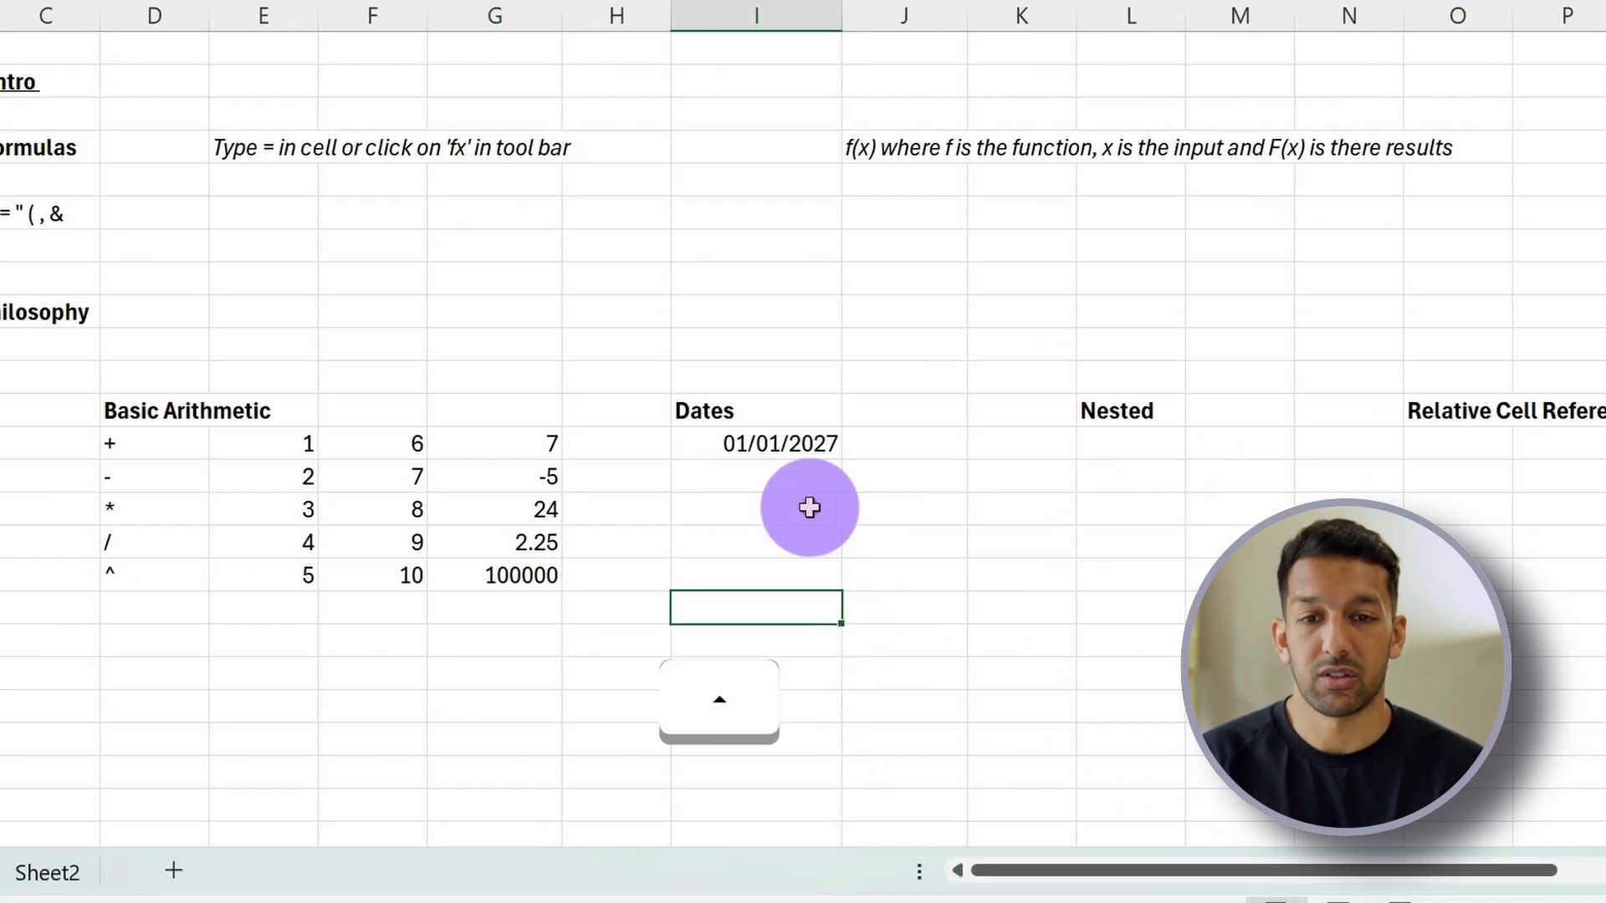
pyautogui.press('Up')
pyautogui.press('Delete')
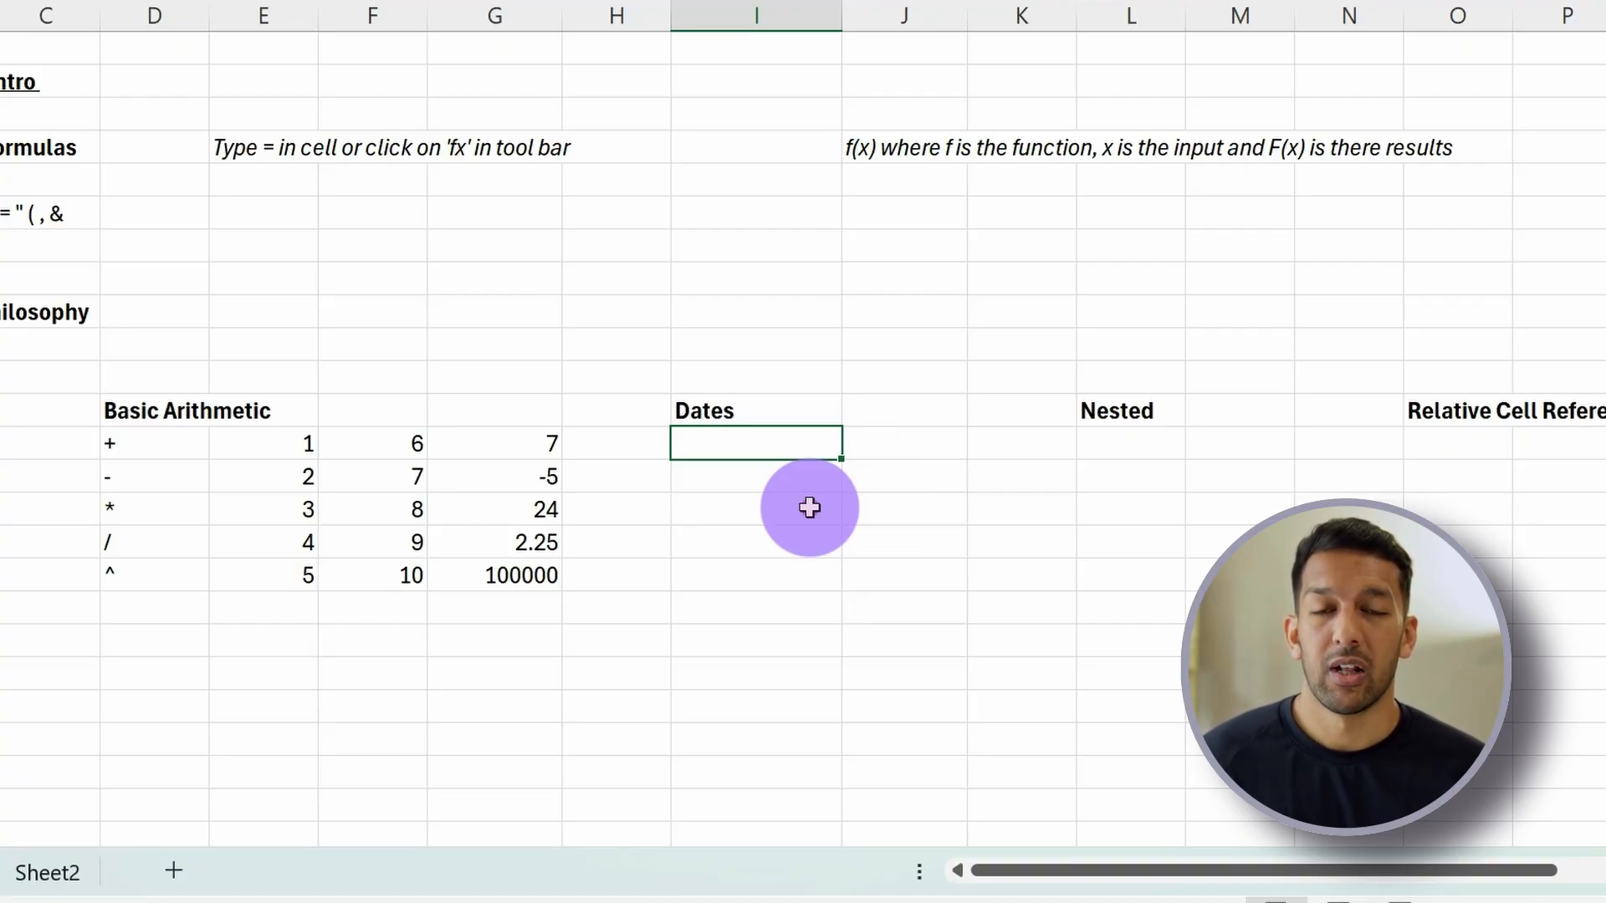
# Enter the date 1/1/26 in cell I13, directly under the Dates heading.
pyautogui.write('1')
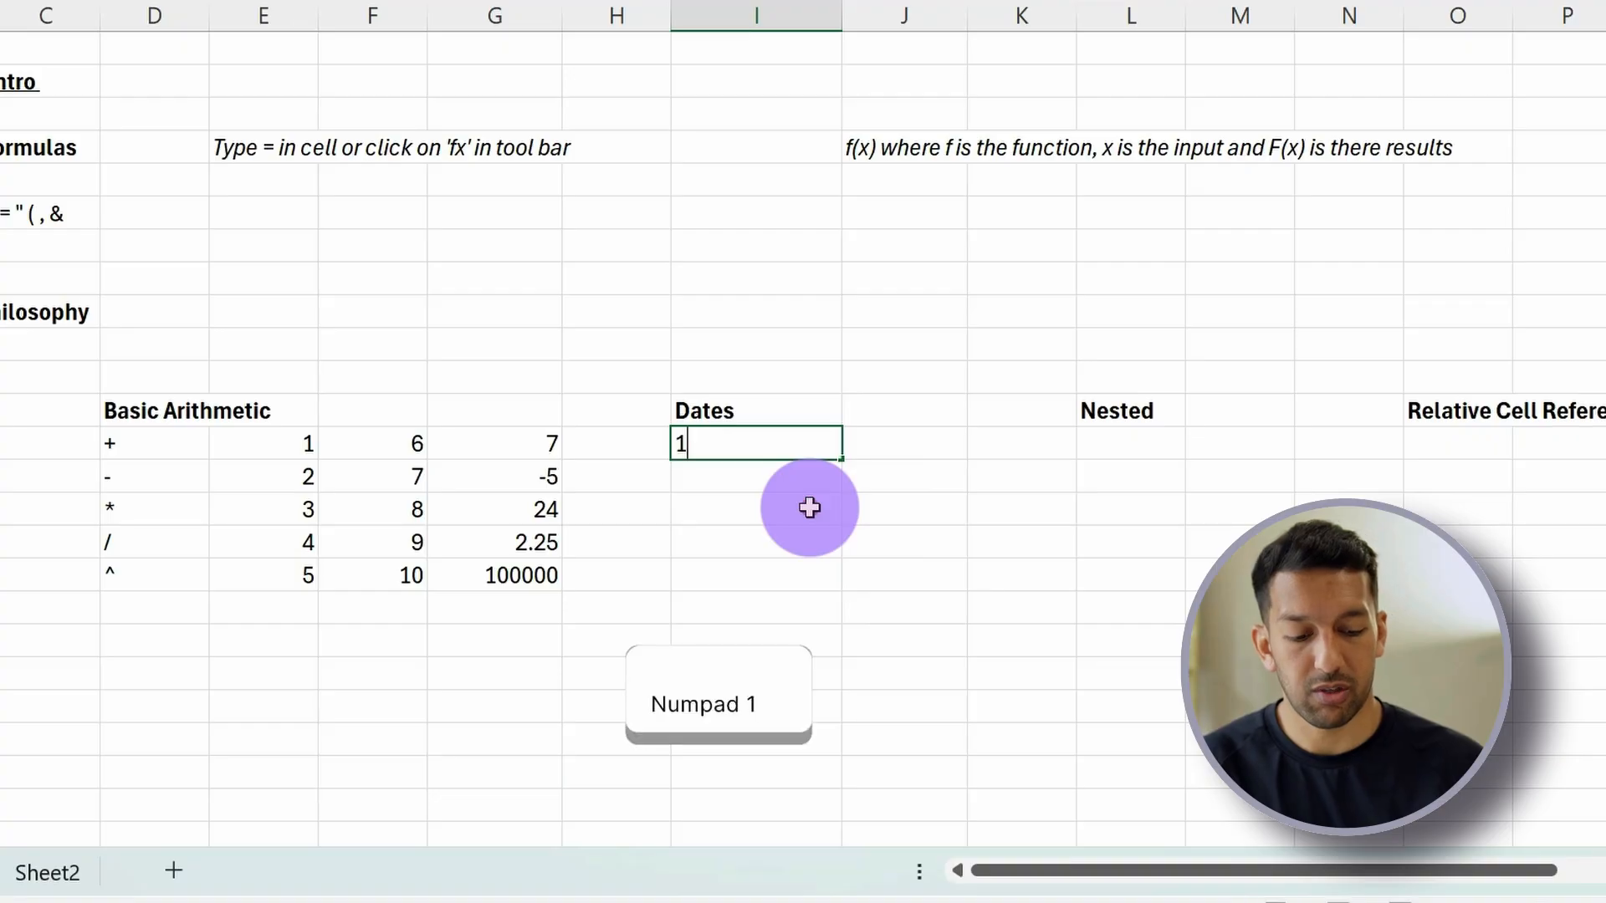
pyautogui.write('/01/2026')
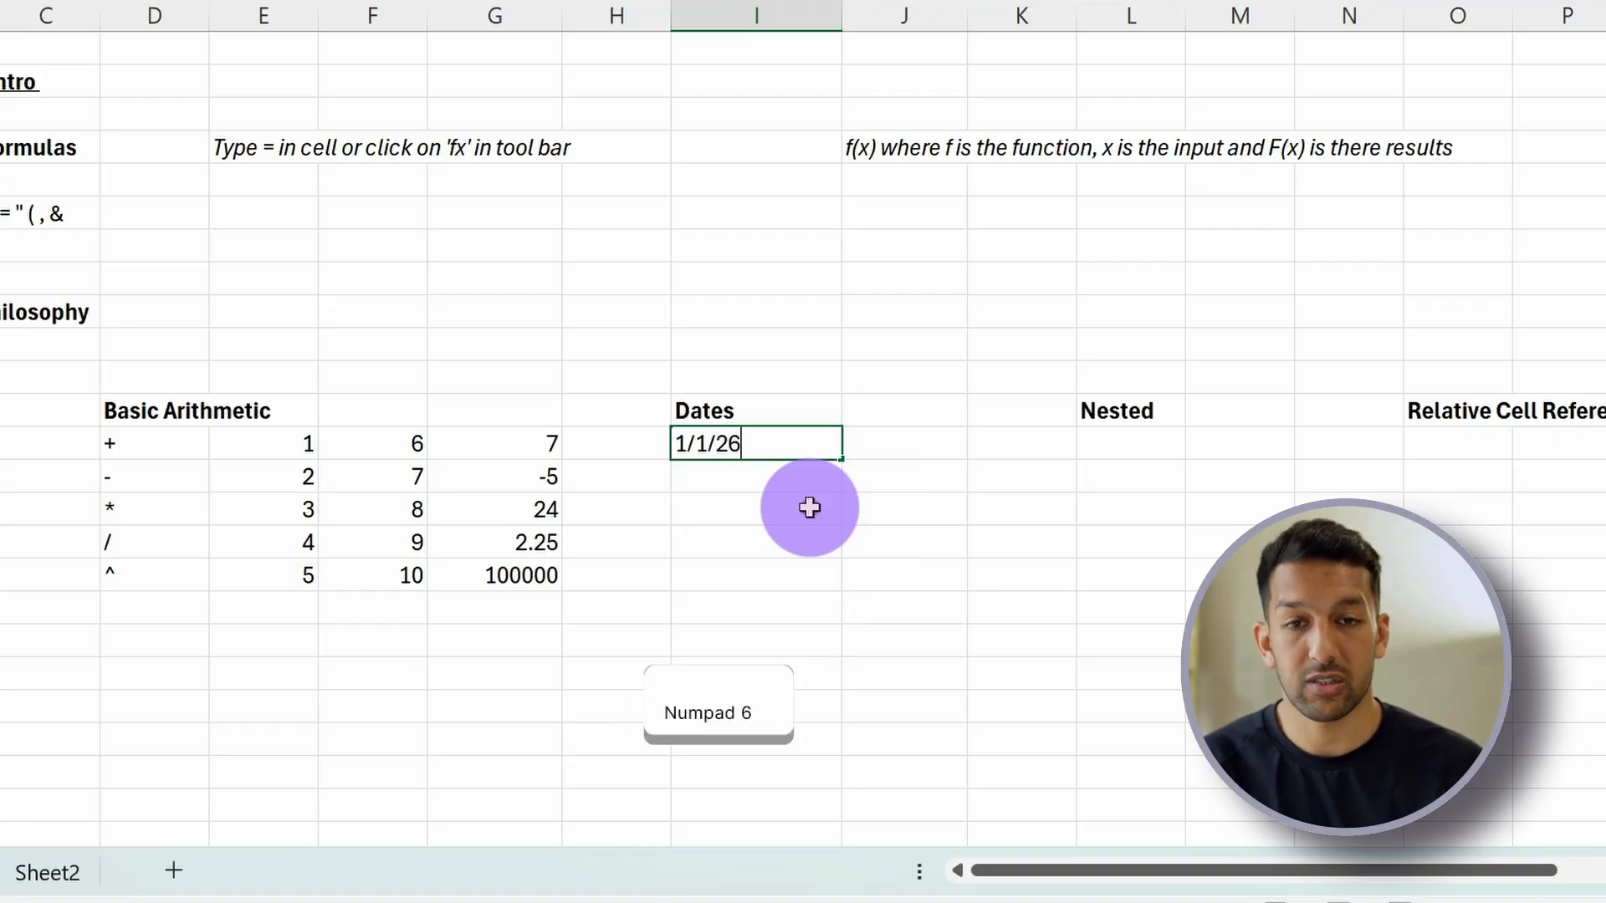
pyautogui.press('Return')
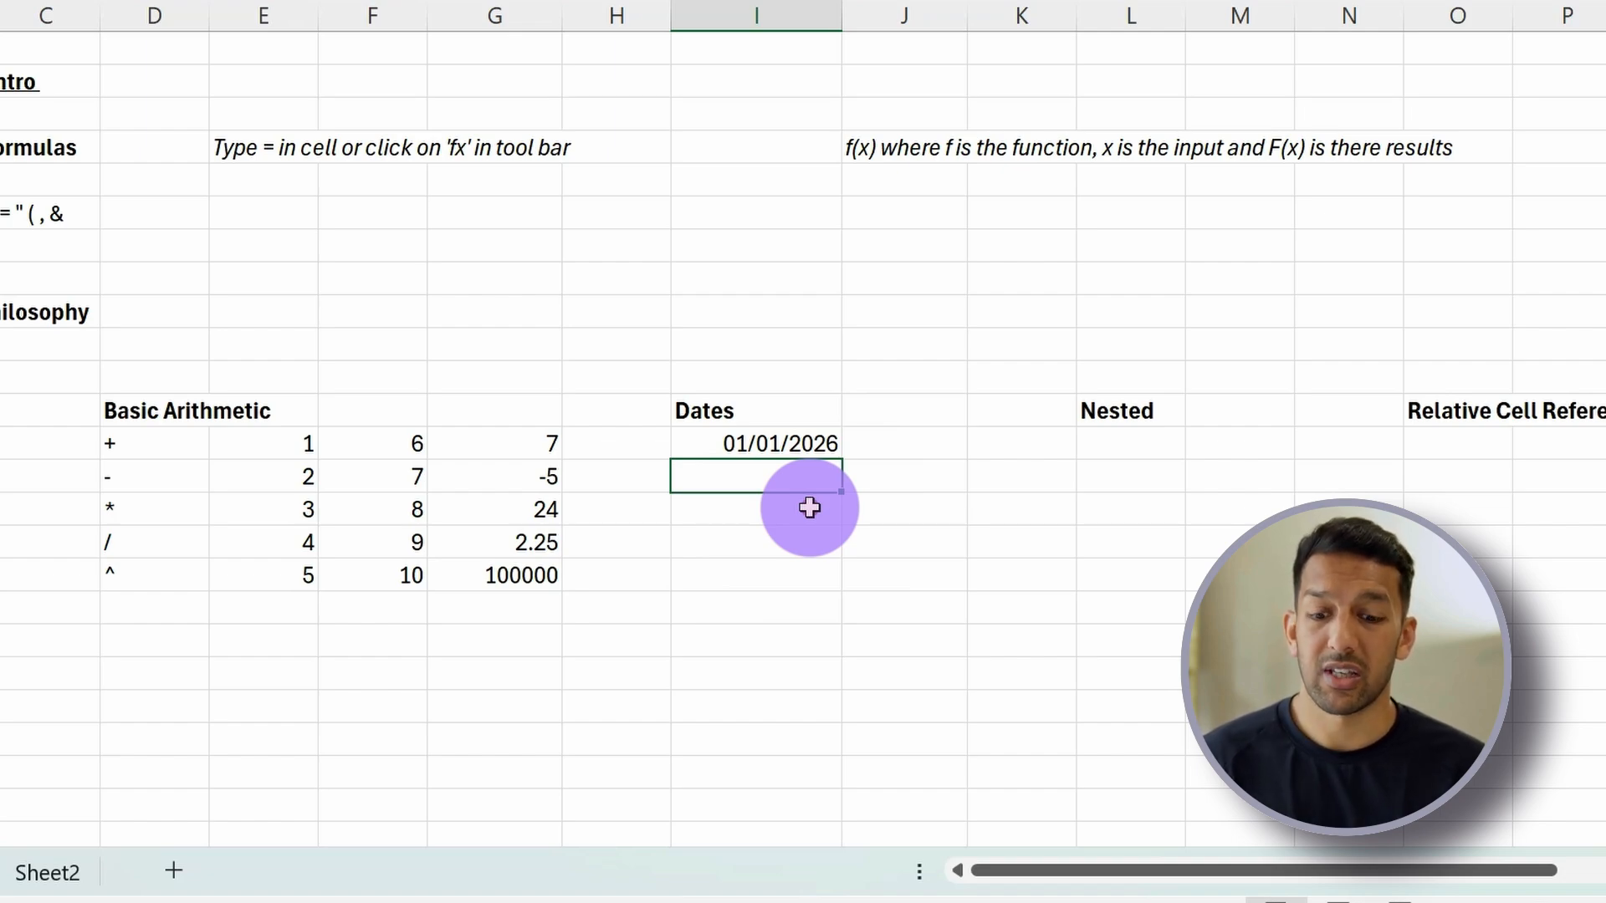
# Try the Long Date format on the date in I13 and return it to Short Date.
pyautogui.press('Up')
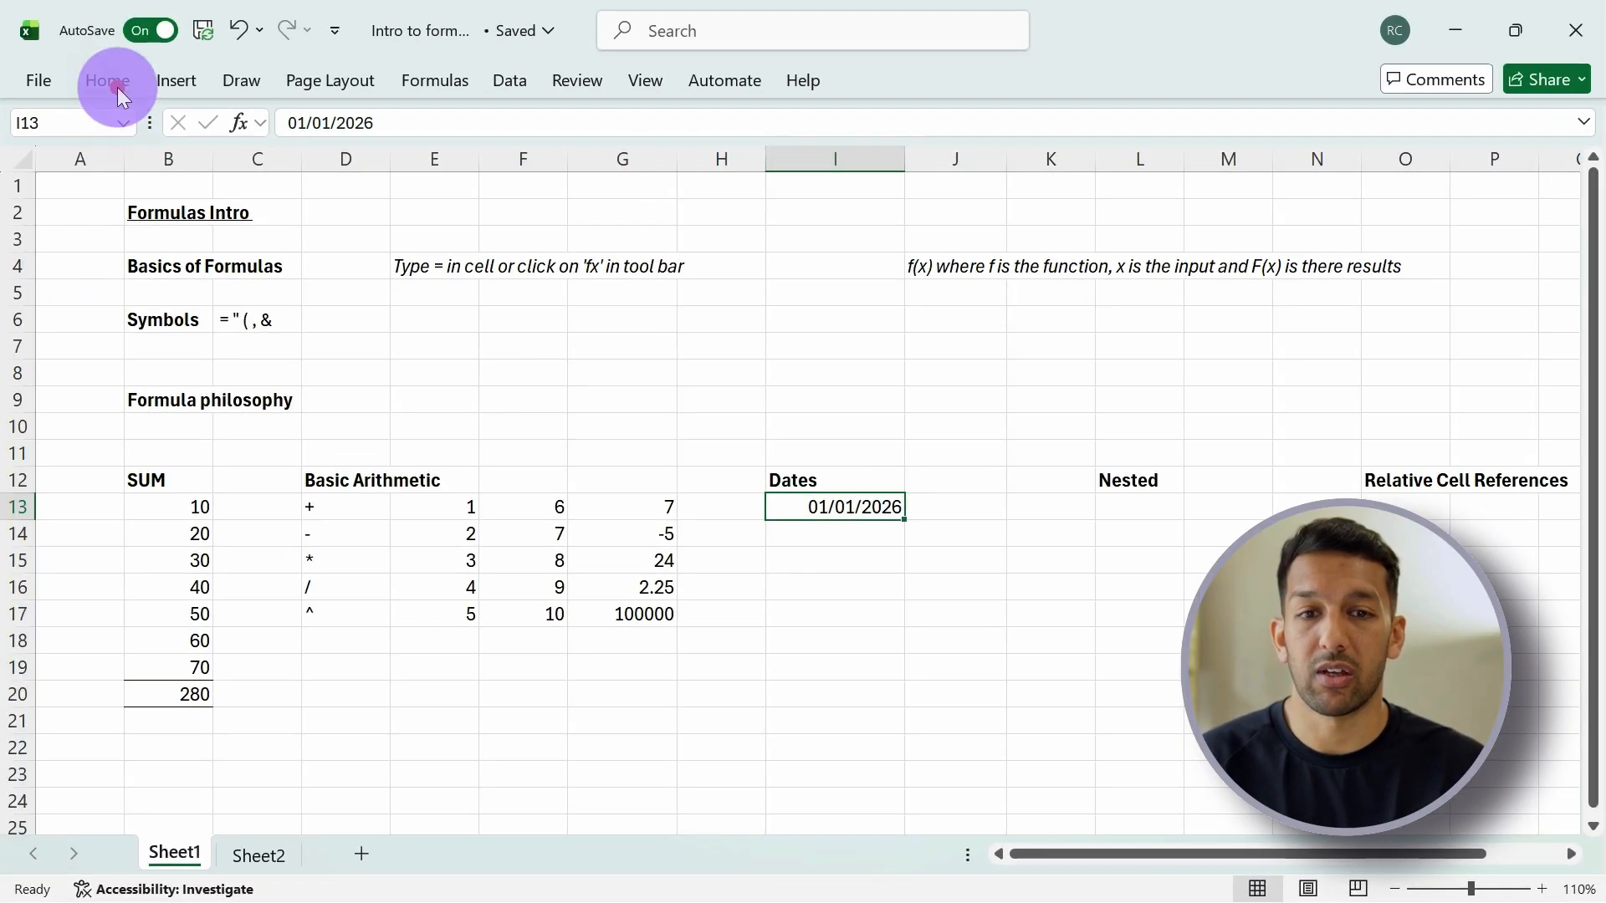
pyautogui.click(117, 87)
pyautogui.click(816, 122)
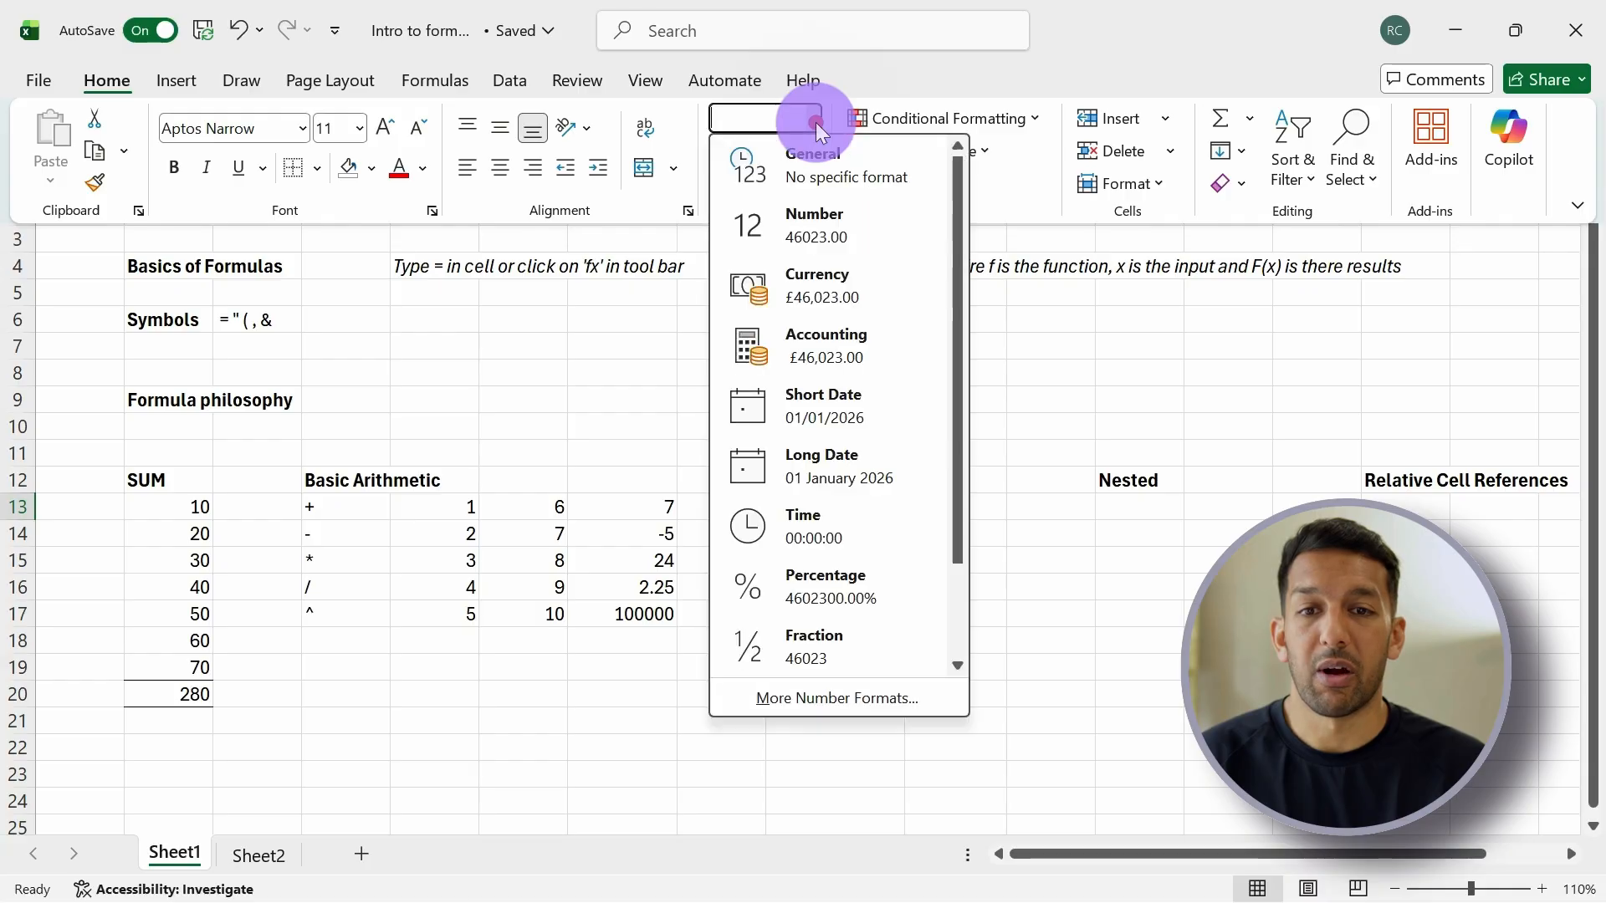
pyautogui.click(800, 465)
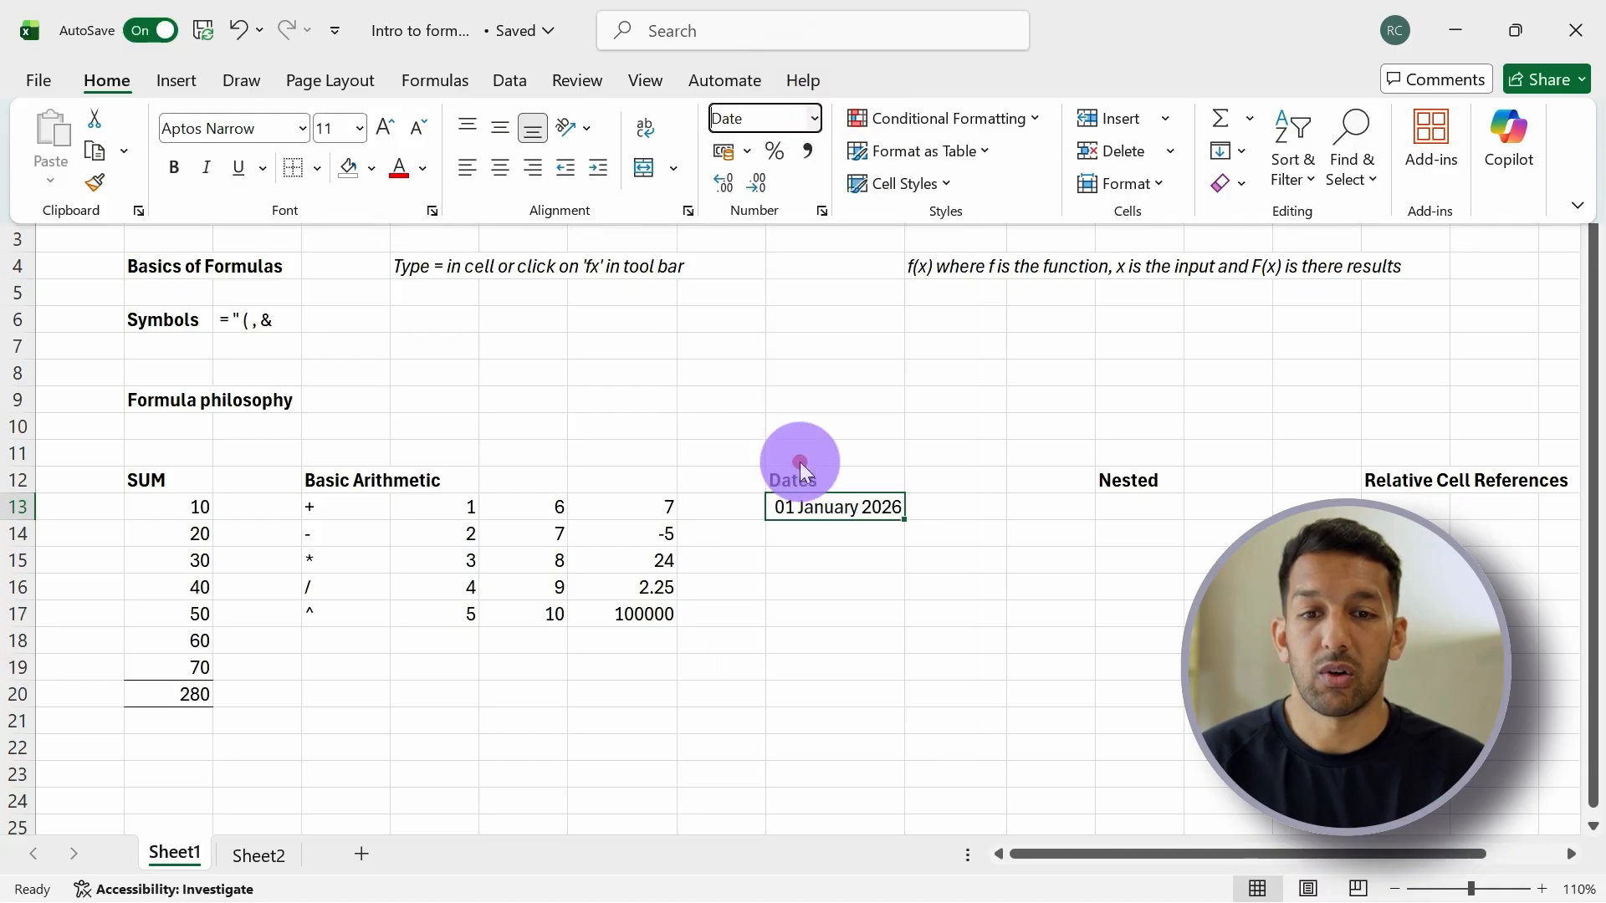
pyautogui.click(816, 127)
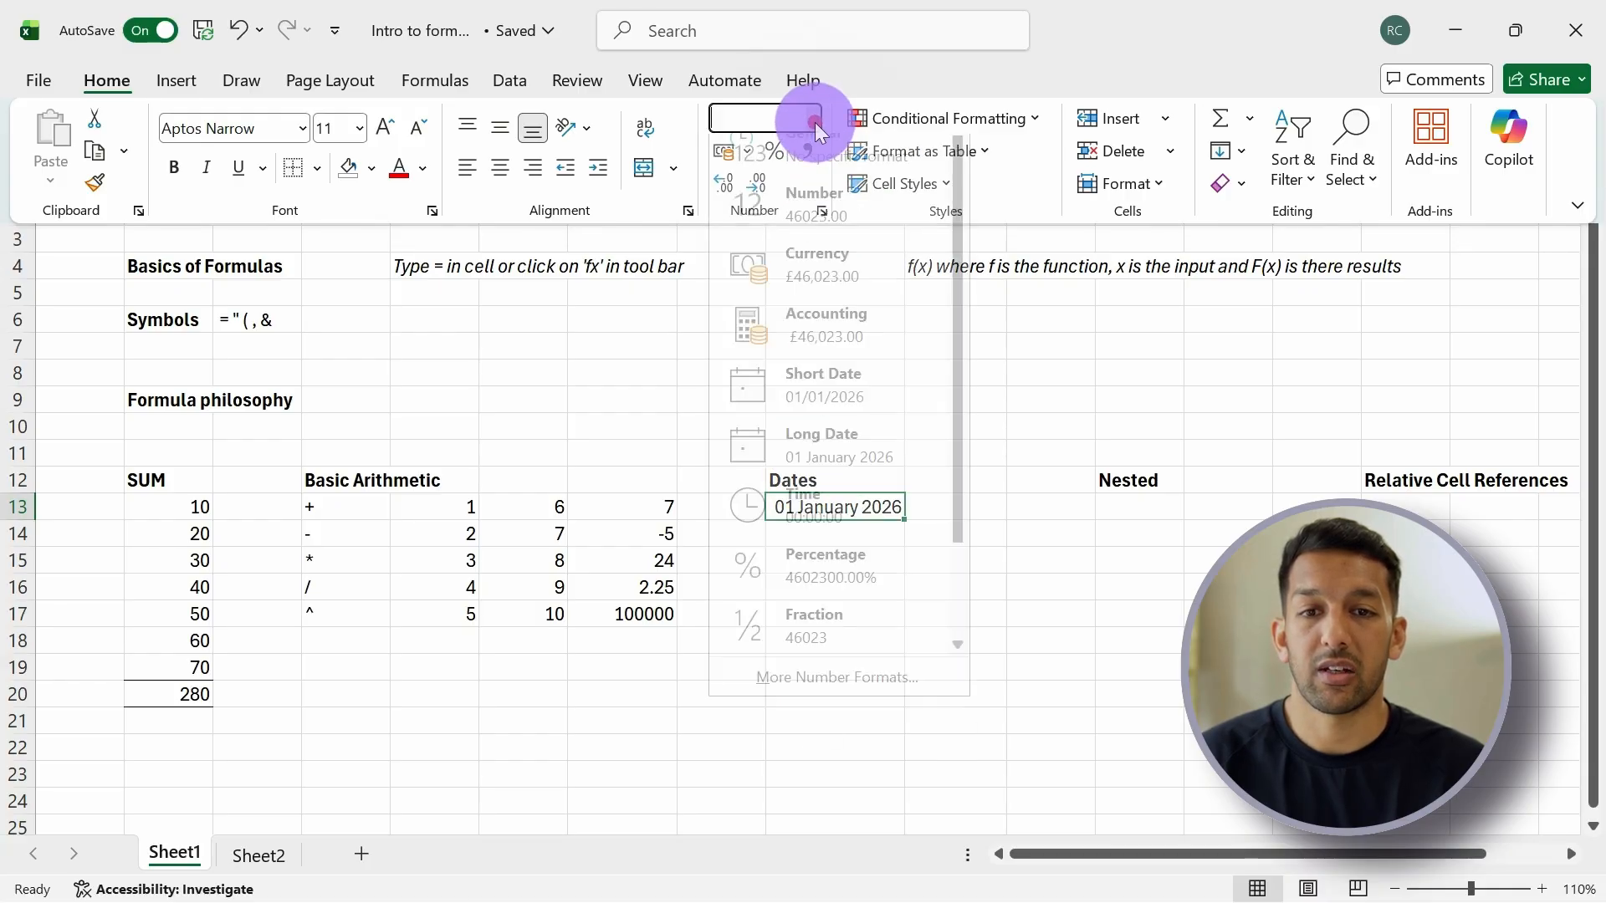
pyautogui.click(814, 403)
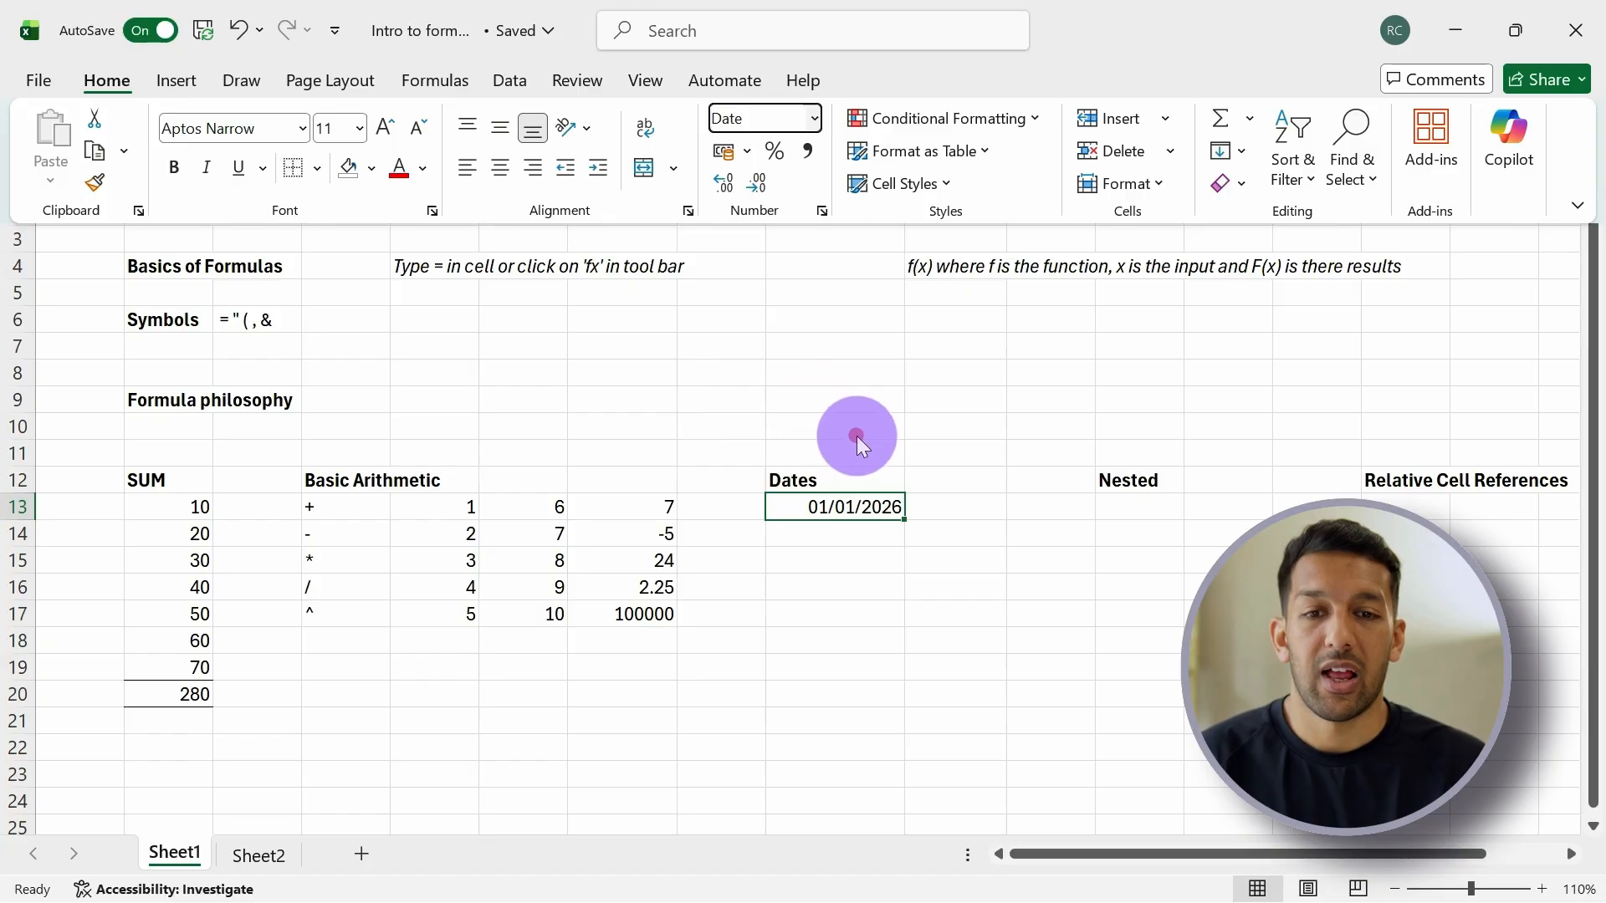
# Examine the available date types and custom format codes for I13 in Format Cells, leaving the format unapplied.
pyautogui.click(821, 211)
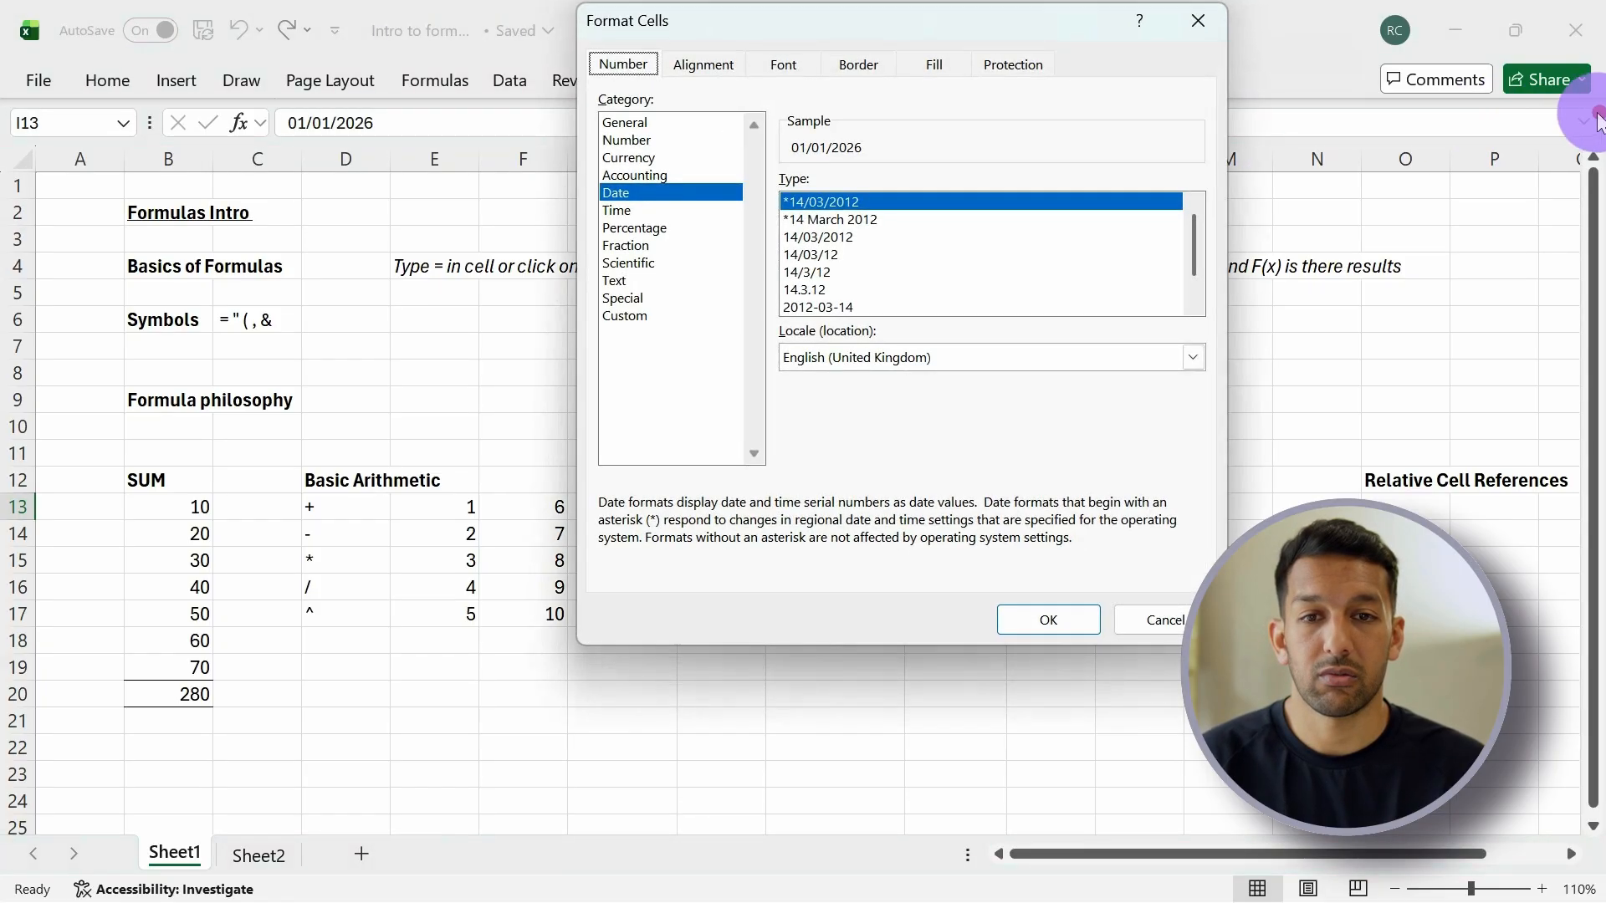
pyautogui.click(891, 221)
pyautogui.click(884, 255)
pyautogui.click(880, 289)
pyautogui.click(876, 304)
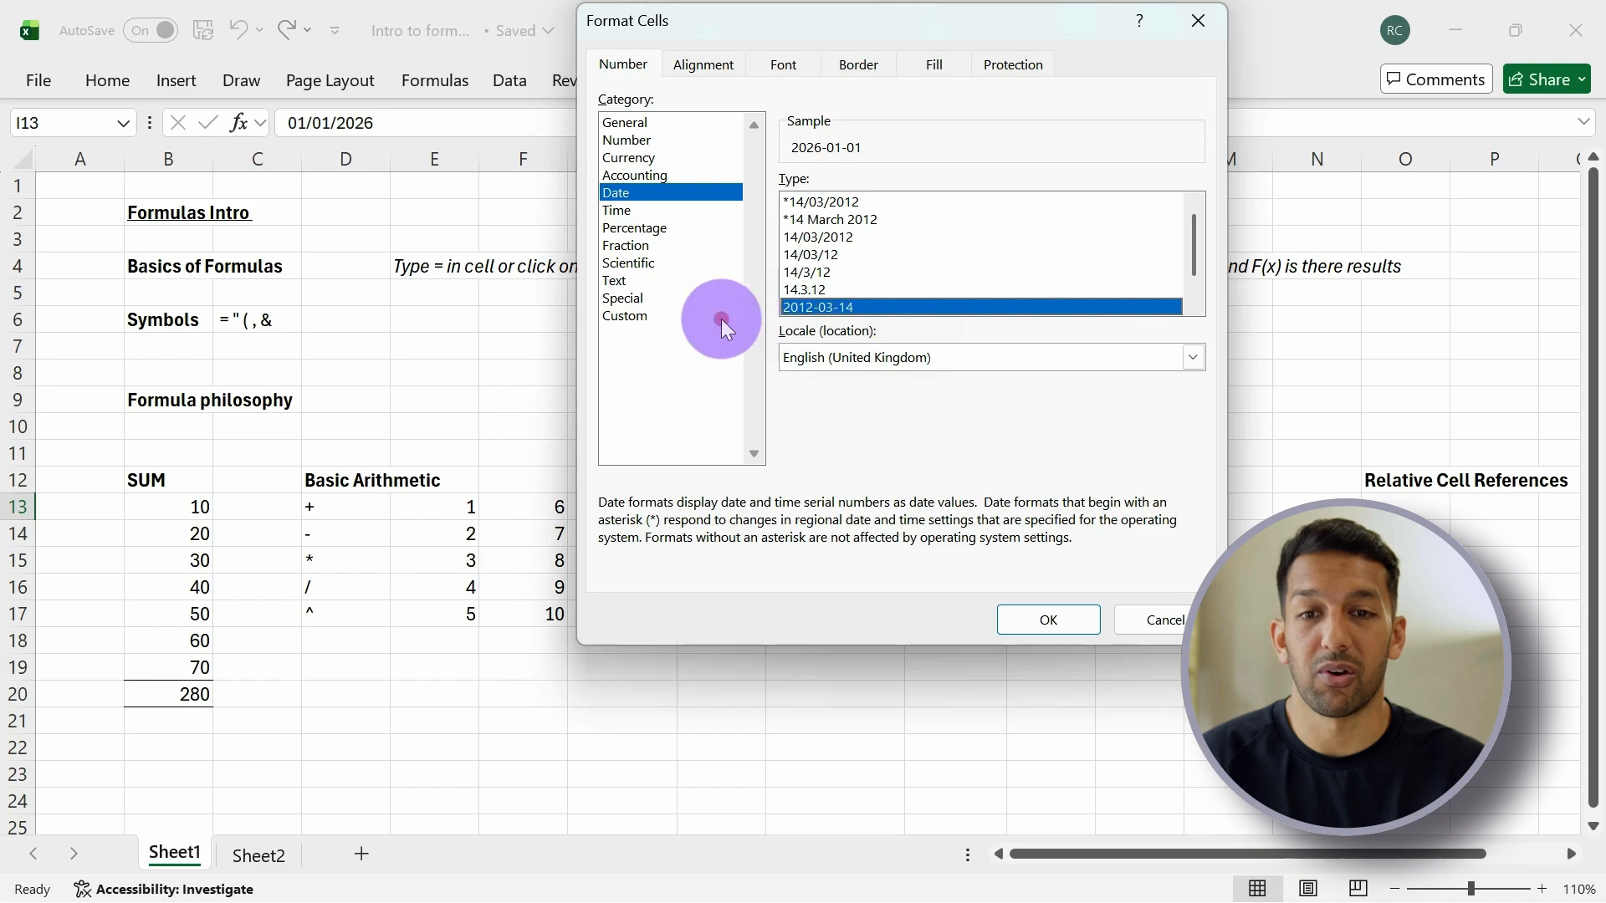
pyautogui.click(690, 317)
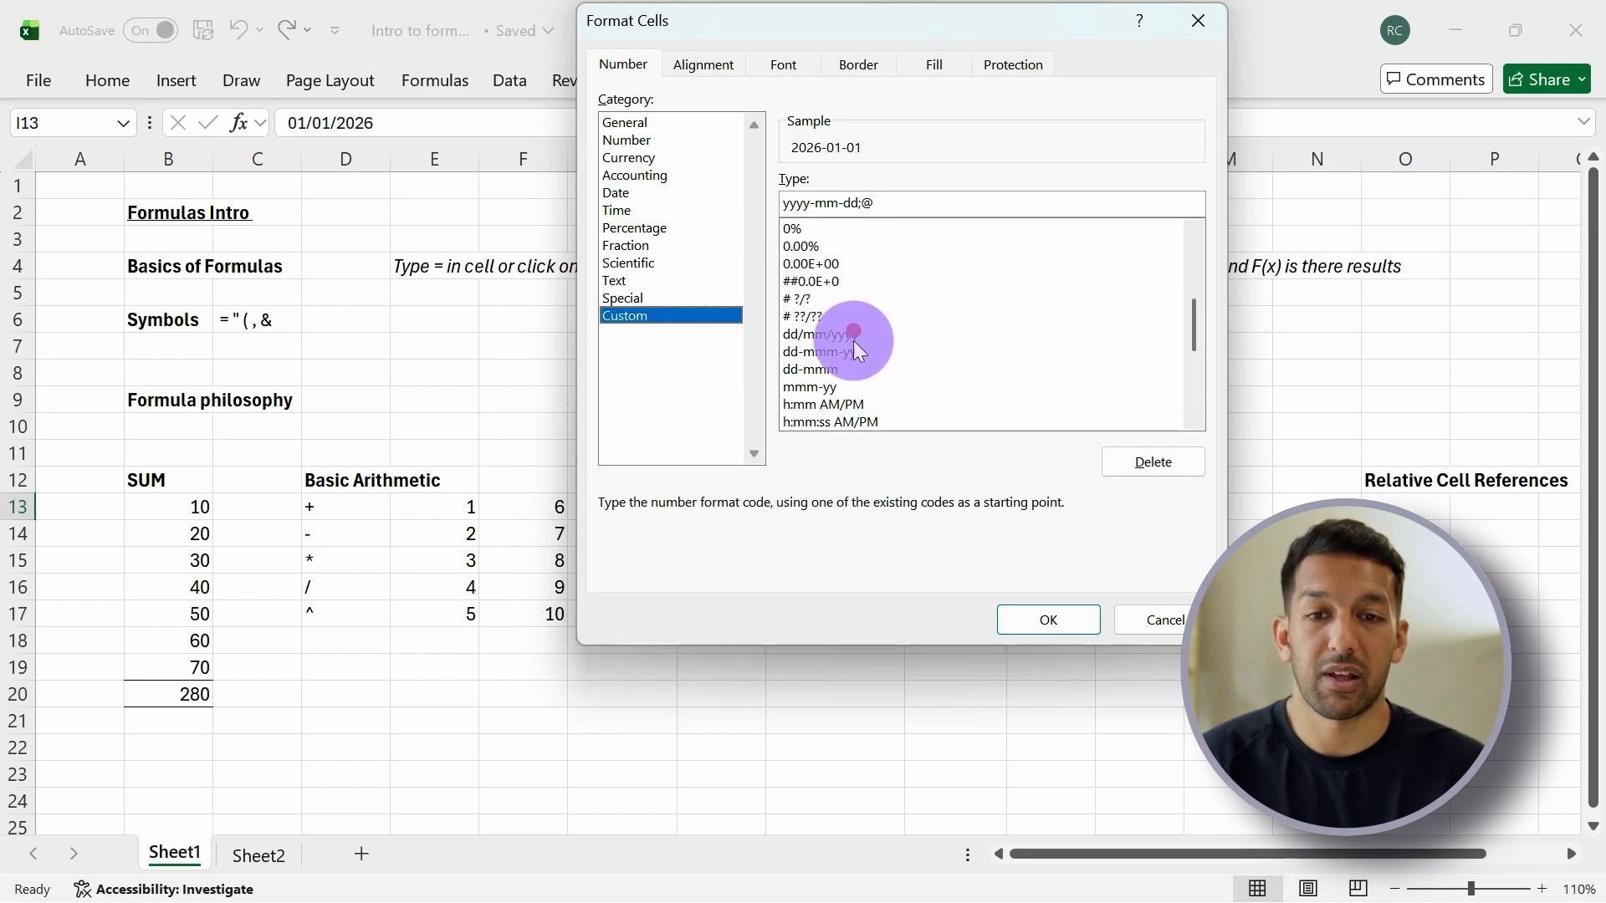
pyautogui.moveTo(1191, 325); pyautogui.dragTo(1122, 454)
pyautogui.click(1146, 619)
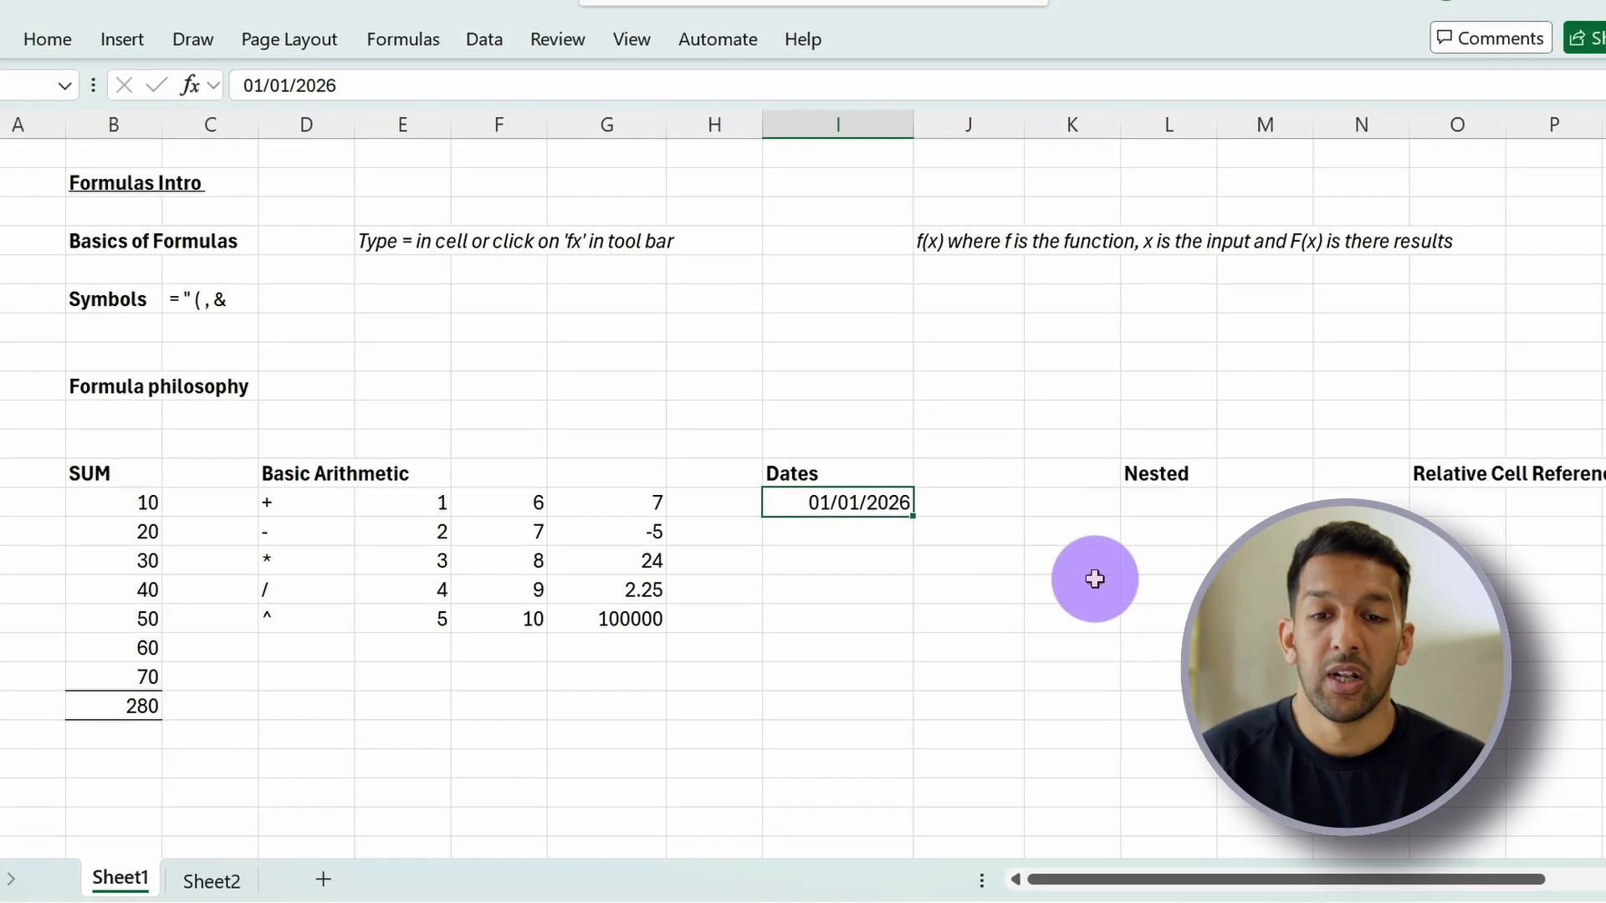
# Enter the formula =I13+1 in cell I14 to calculate the following day.
pyautogui.press('Down')
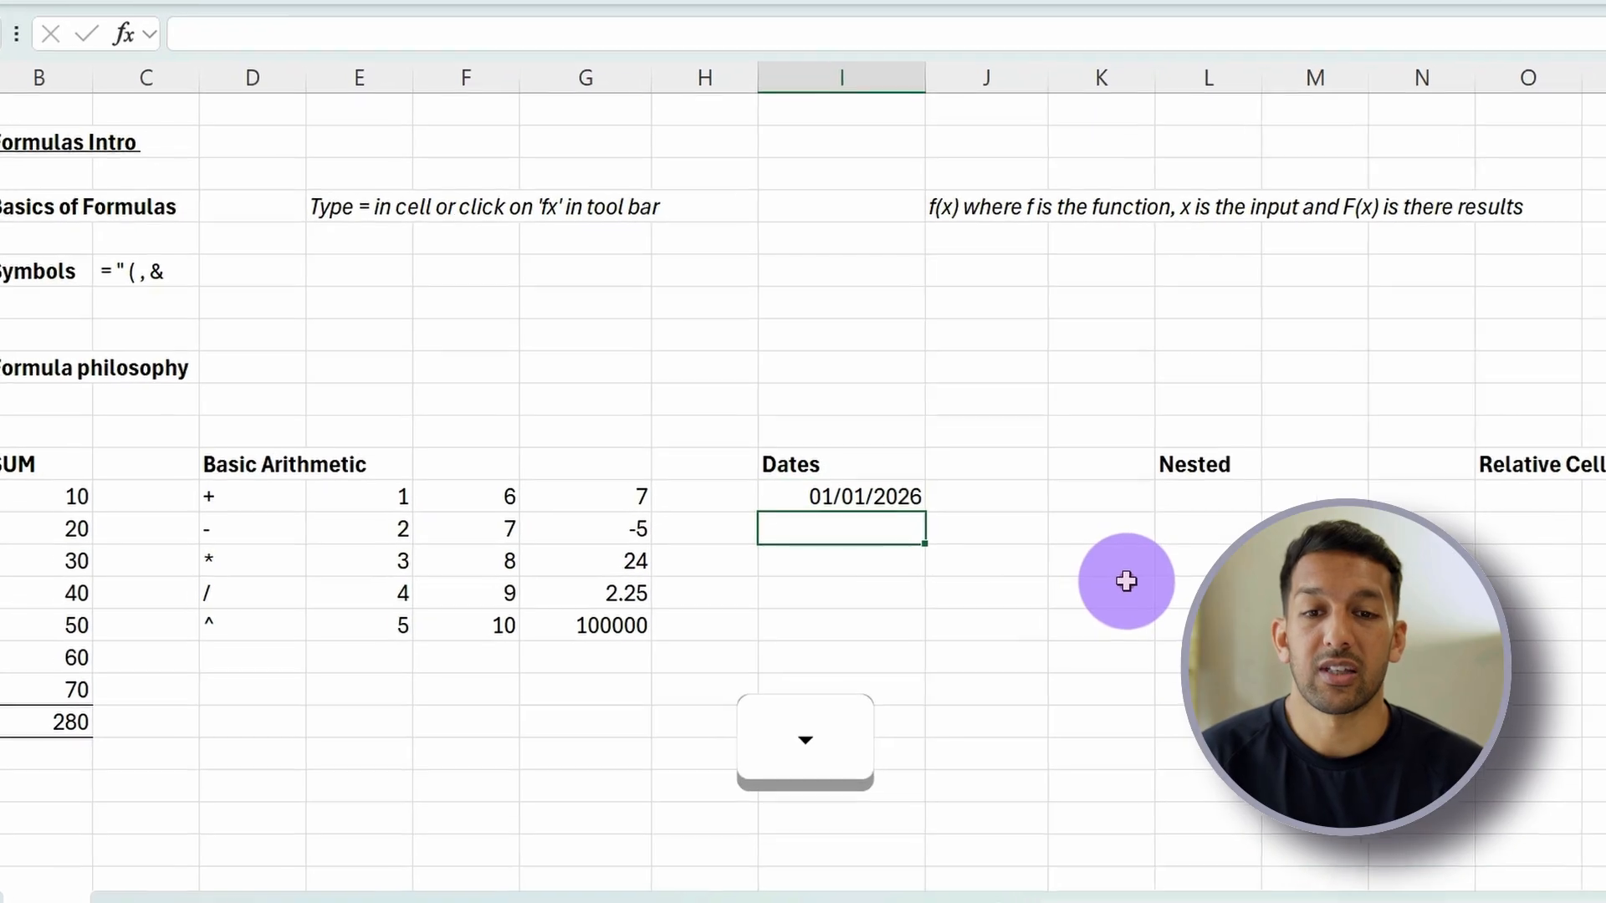
pyautogui.write('=')
pyautogui.press('Up')
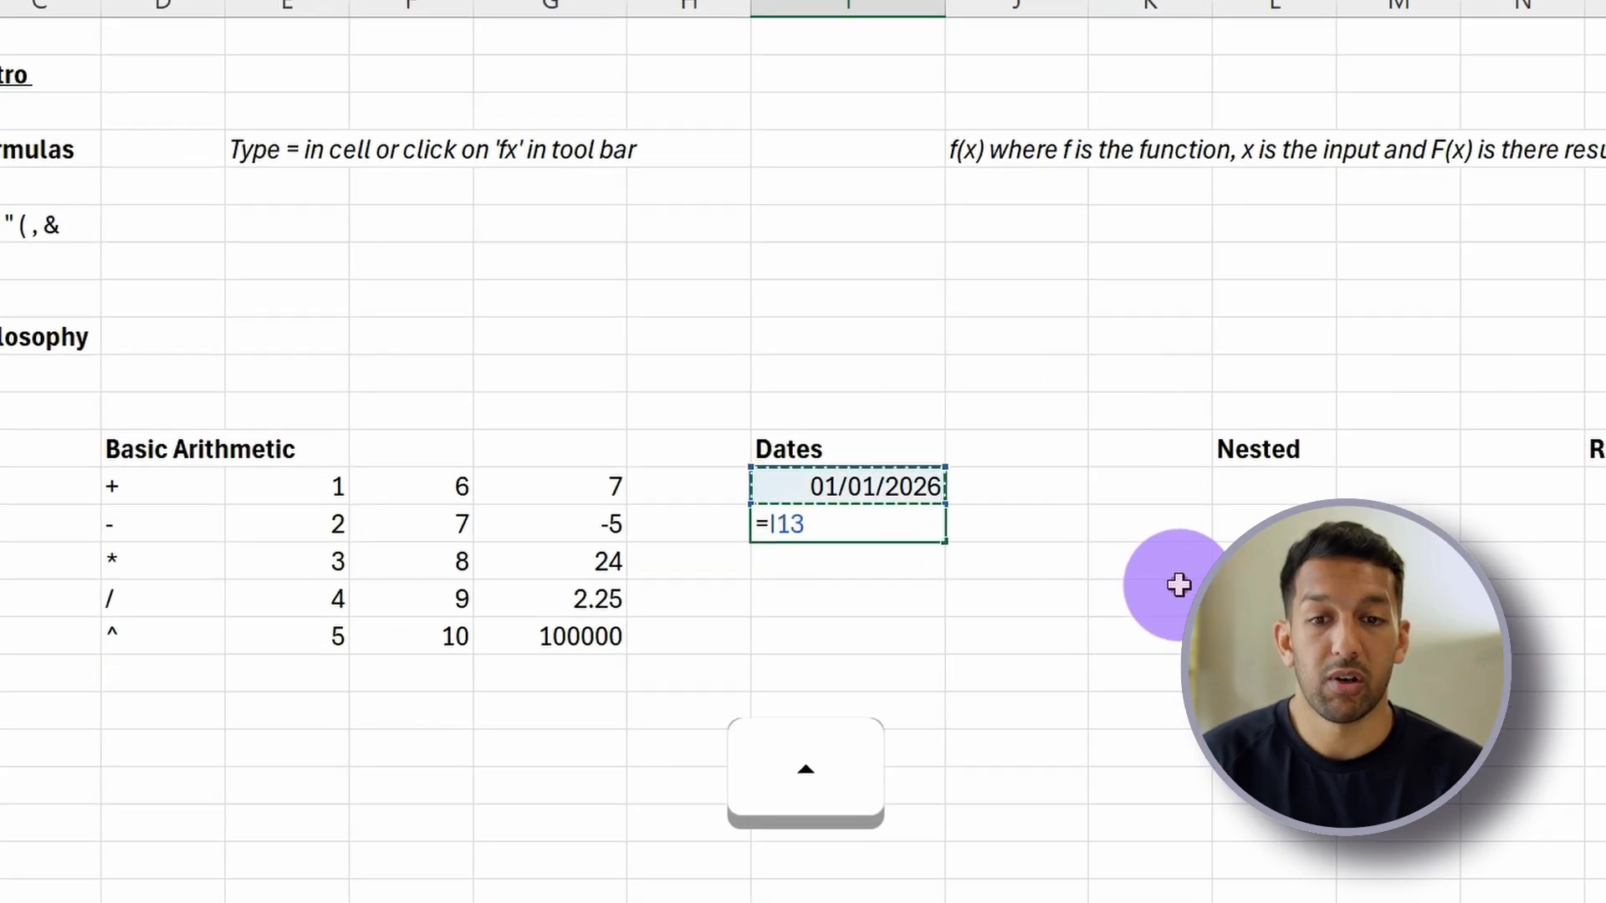
pyautogui.write('+1')
pyautogui.press('Return')
# Try filling the next-day formula from I14 down to I19, and undo the fill.
pyautogui.press('Up')
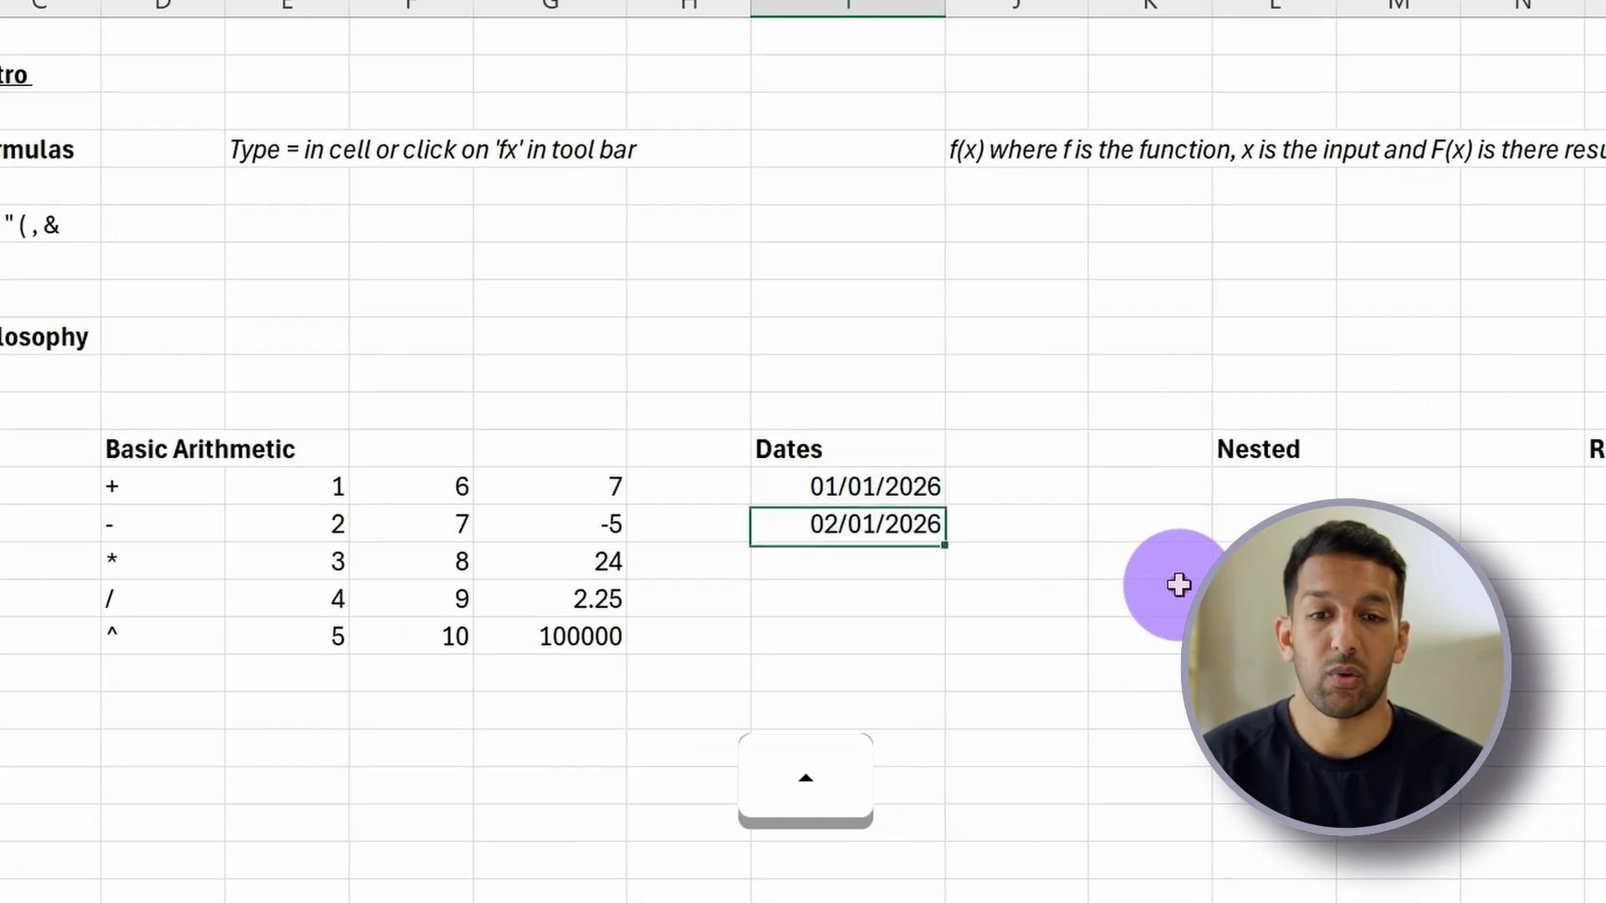
pyautogui.hotkey('shift', 'Down')
pyautogui.hotkey('shift', 'Down')
pyautogui.hotkey('shift', 'Down')
pyautogui.hotkey('shift', 'Down')
pyautogui.hotkey('shift', 'Down')
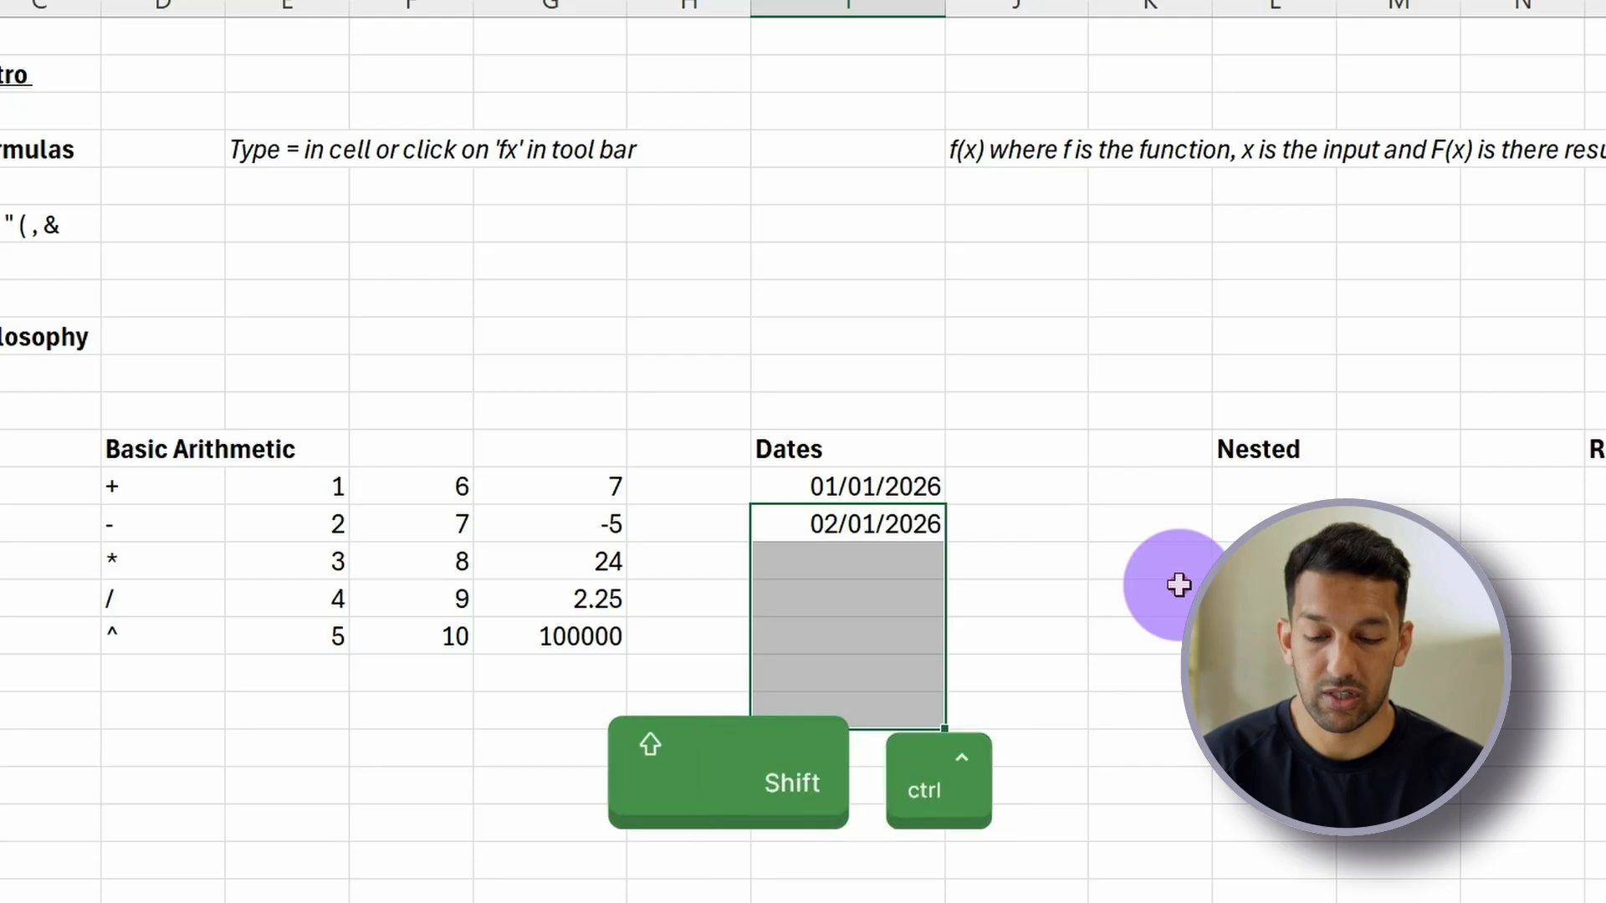
pyautogui.hotkey('ctrl', 'd')
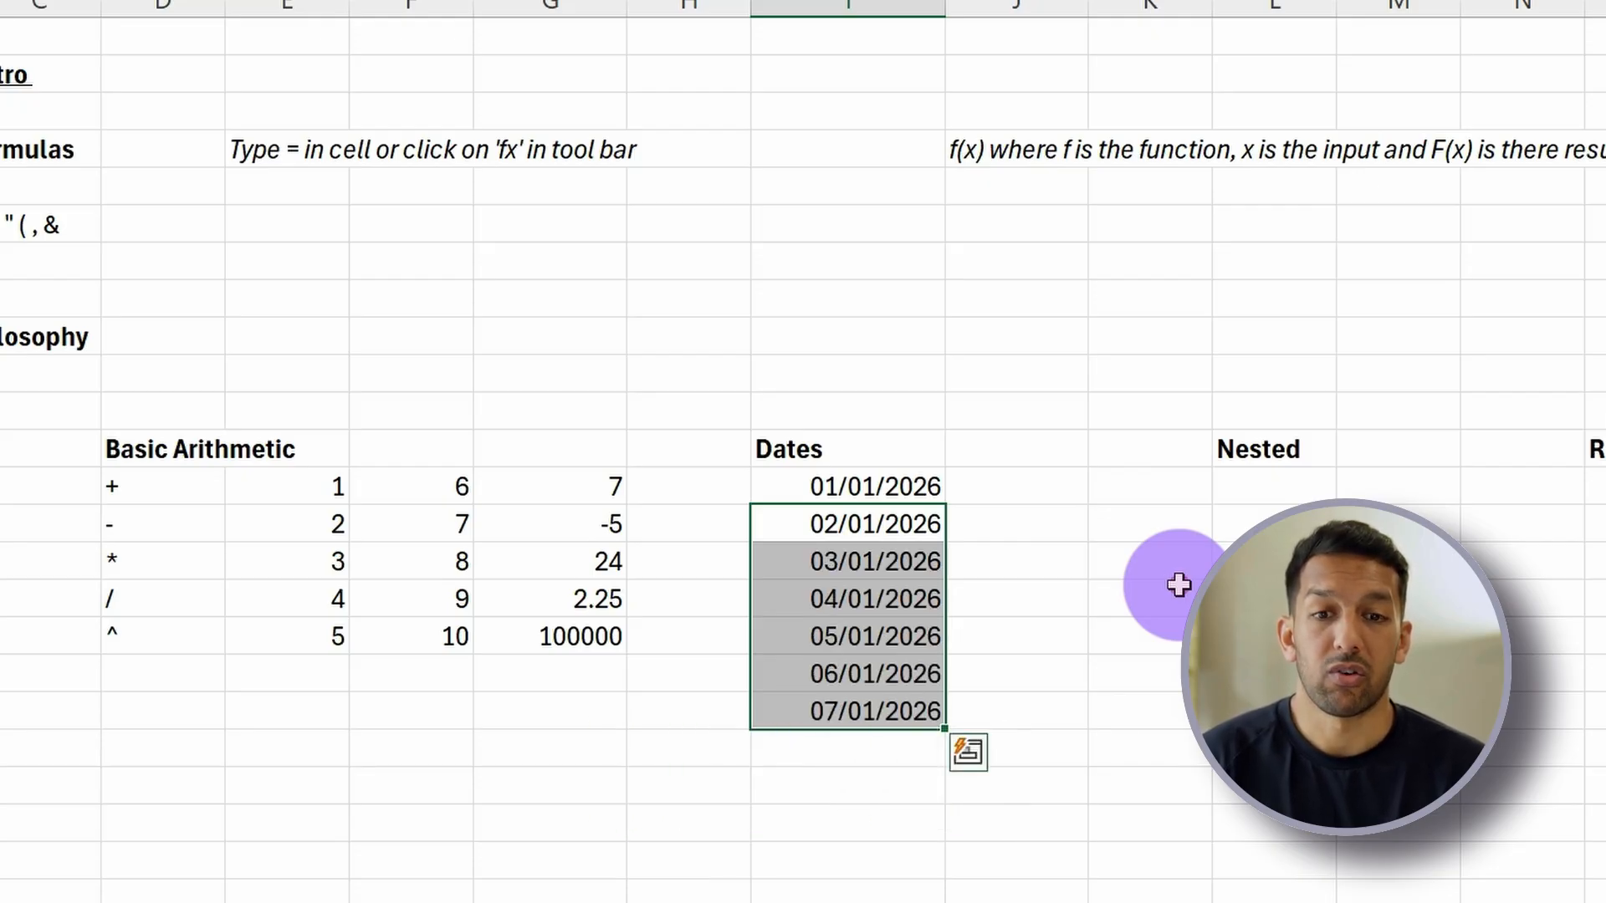
pyautogui.hotkey('ctrl', 'z')
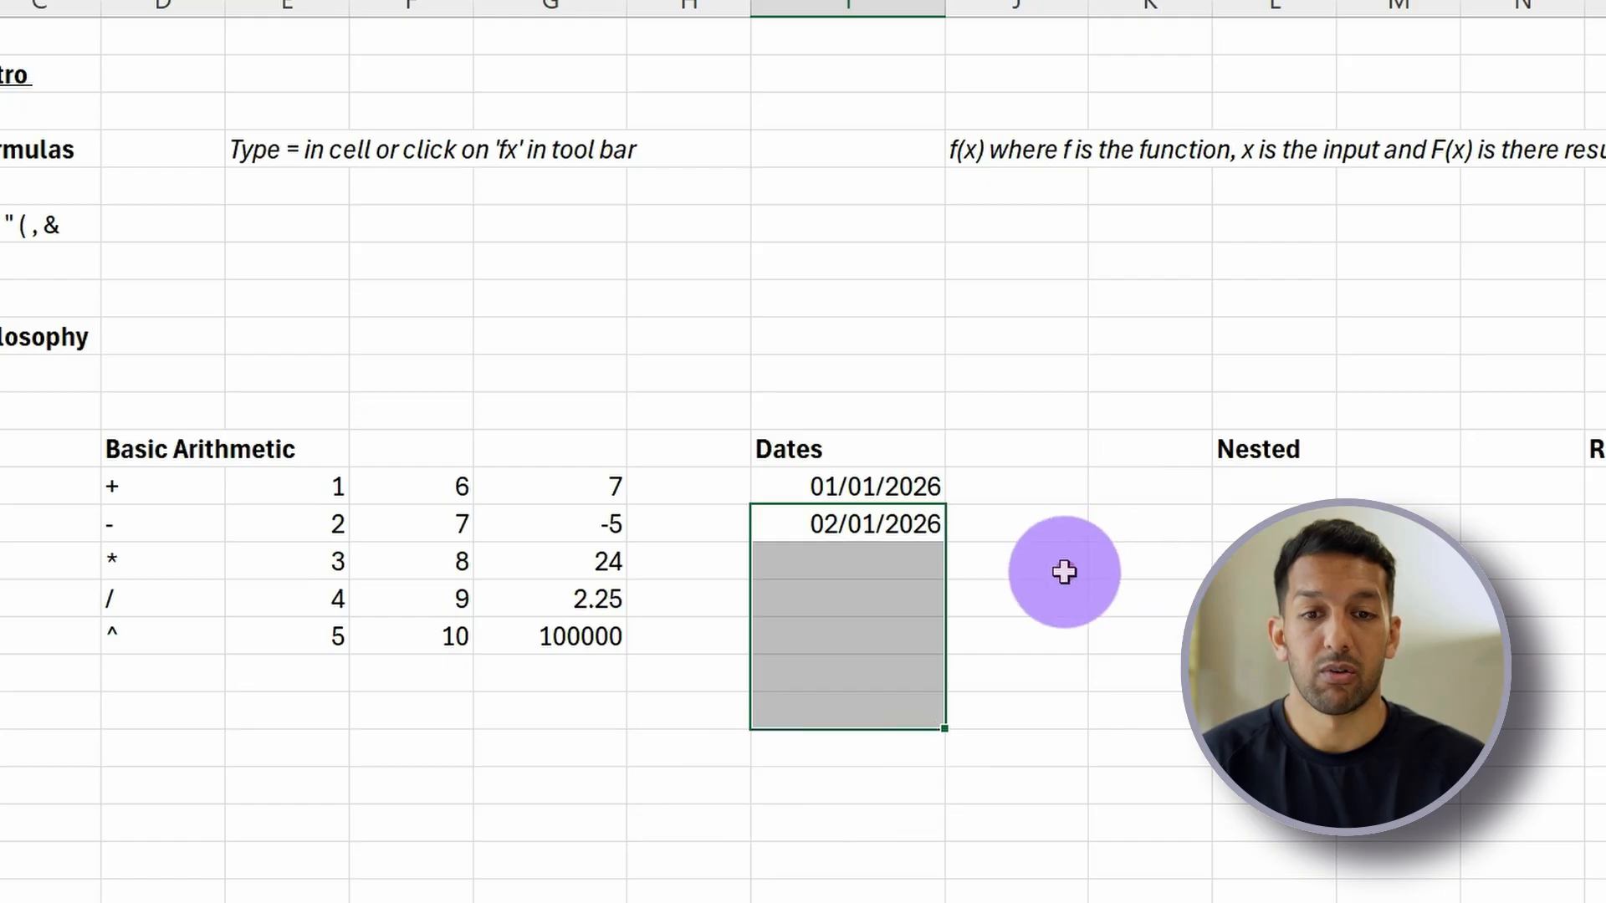
# Fill the next-day formula from I14 down through I18.
pyautogui.press('Up')
pyautogui.press('Down')
pyautogui.hotkey('shift', 'Down')
pyautogui.hotkey('shift', 'Down')
pyautogui.hotkey('shift', 'Down')
pyautogui.hotkey('shift', 'Down')
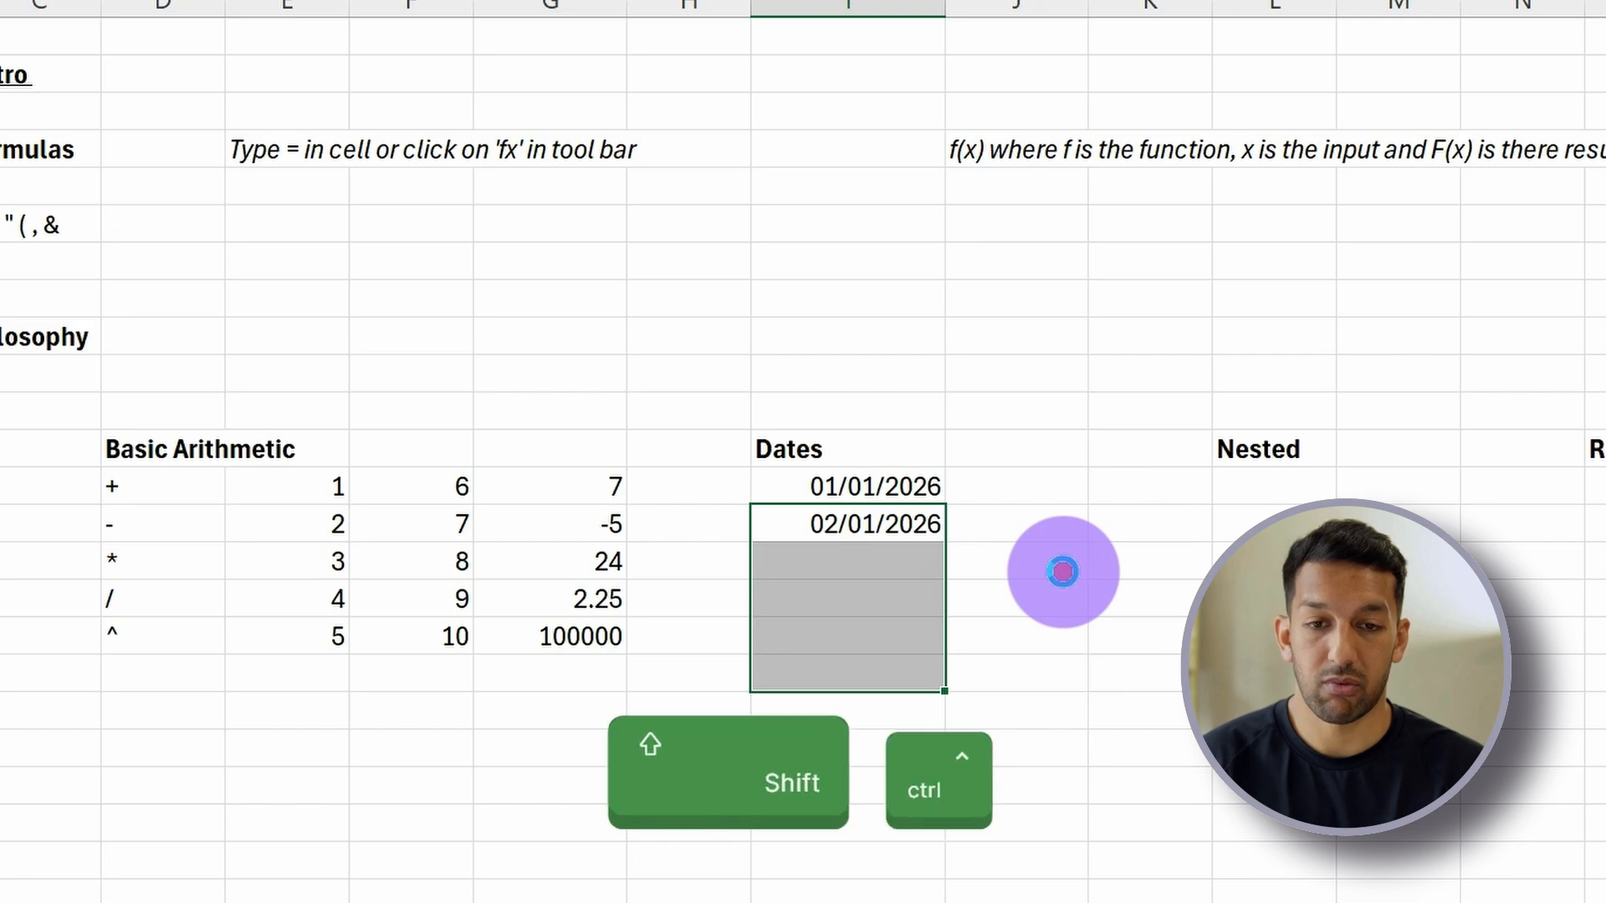
pyautogui.hotkey('ctrl', 'd')
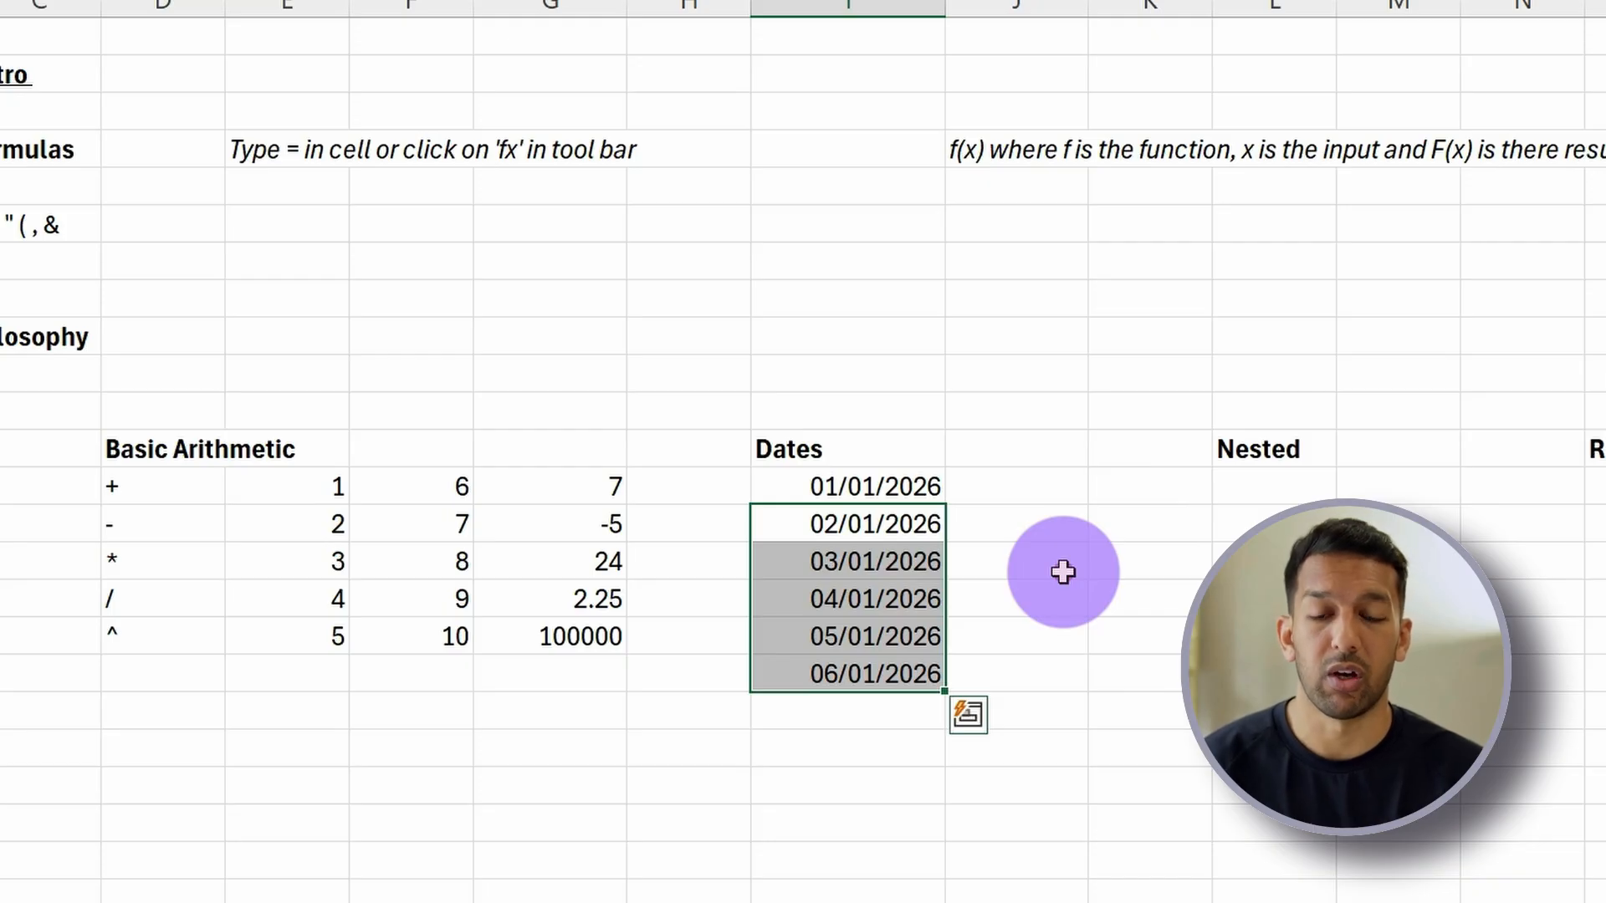
# Clear the formula dates in I14 to I18 and autofill a daily series from I13 down to I18.
pyautogui.press('Delete')
pyautogui.press('Up')
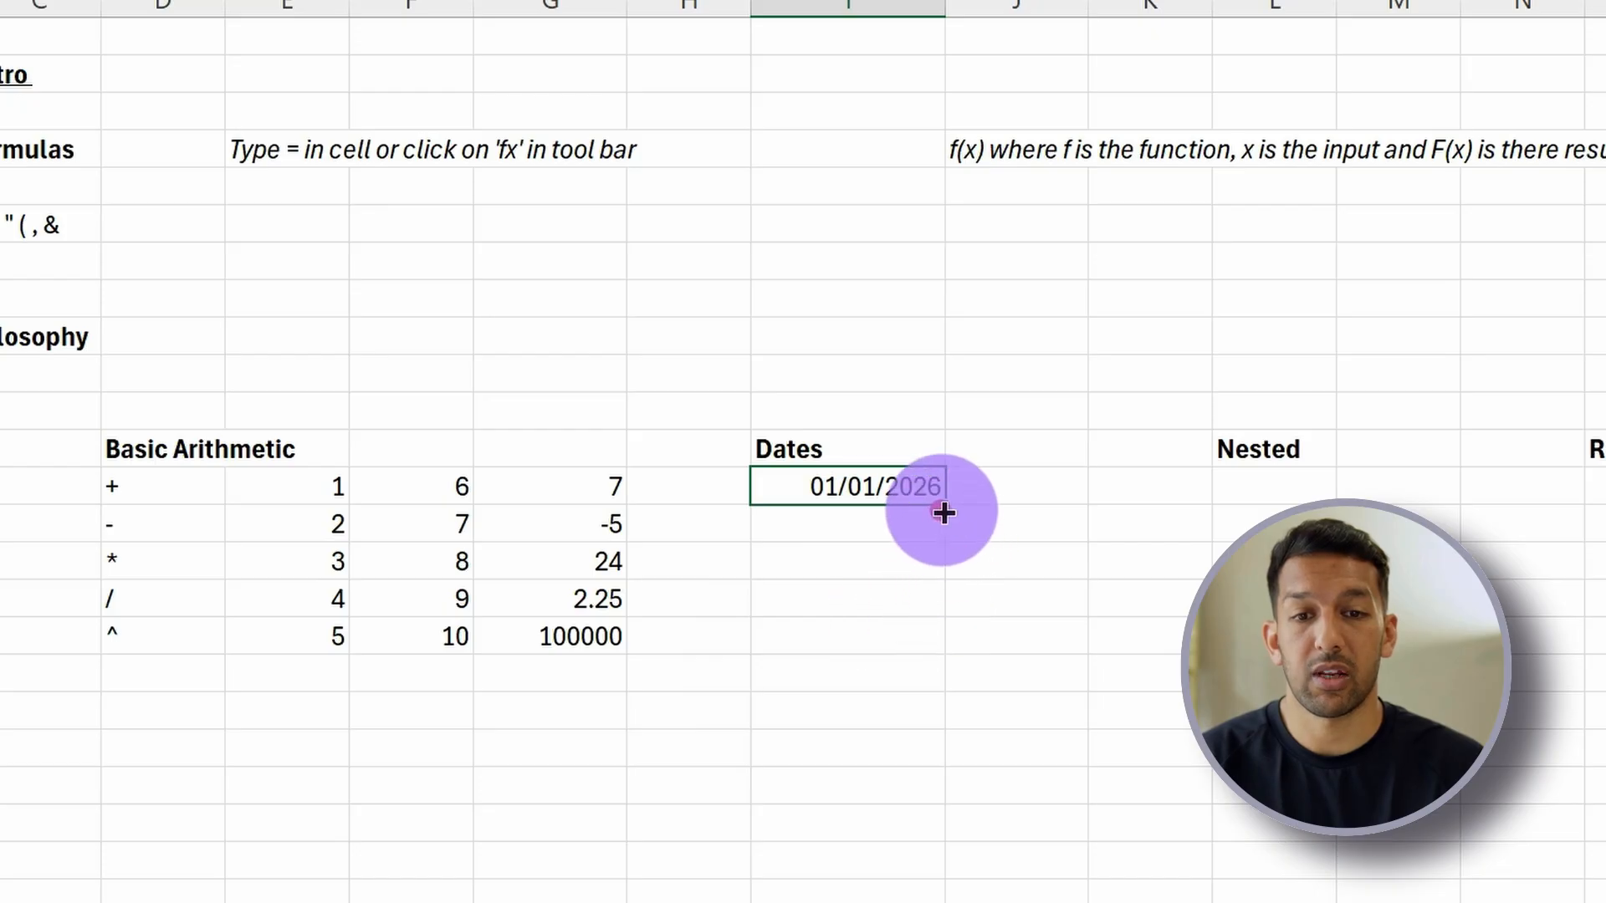
pyautogui.moveTo(951, 505); pyautogui.dragTo(922, 692)
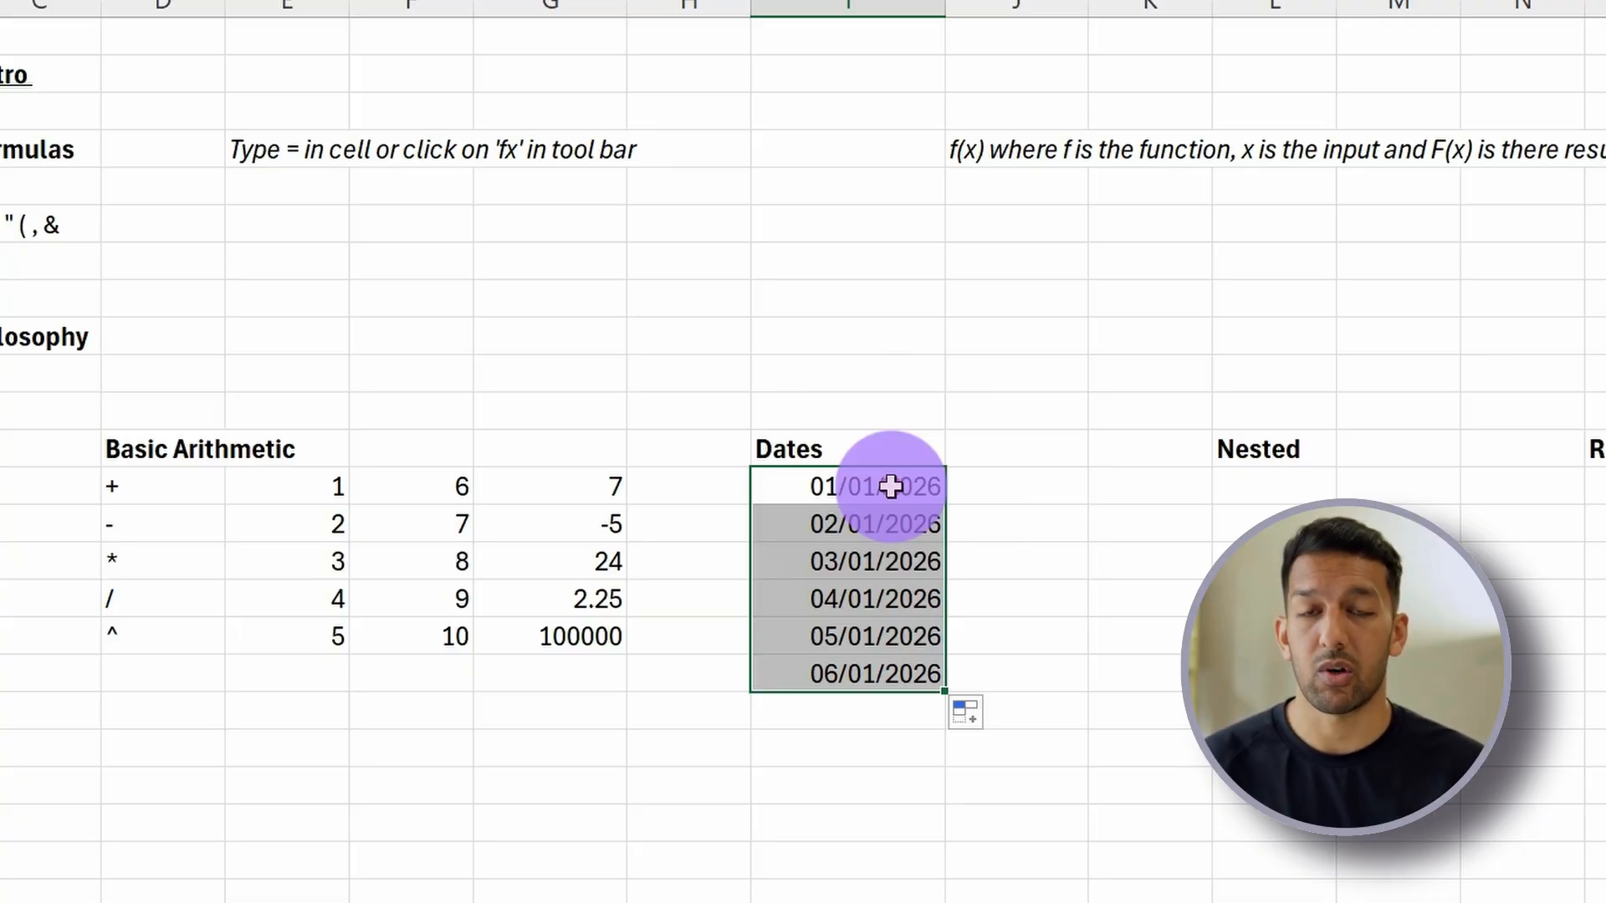
# Enter =EOMONTH(I13,0) in cell J13 to return the month-end date for I13.
pyautogui.click(933, 491)
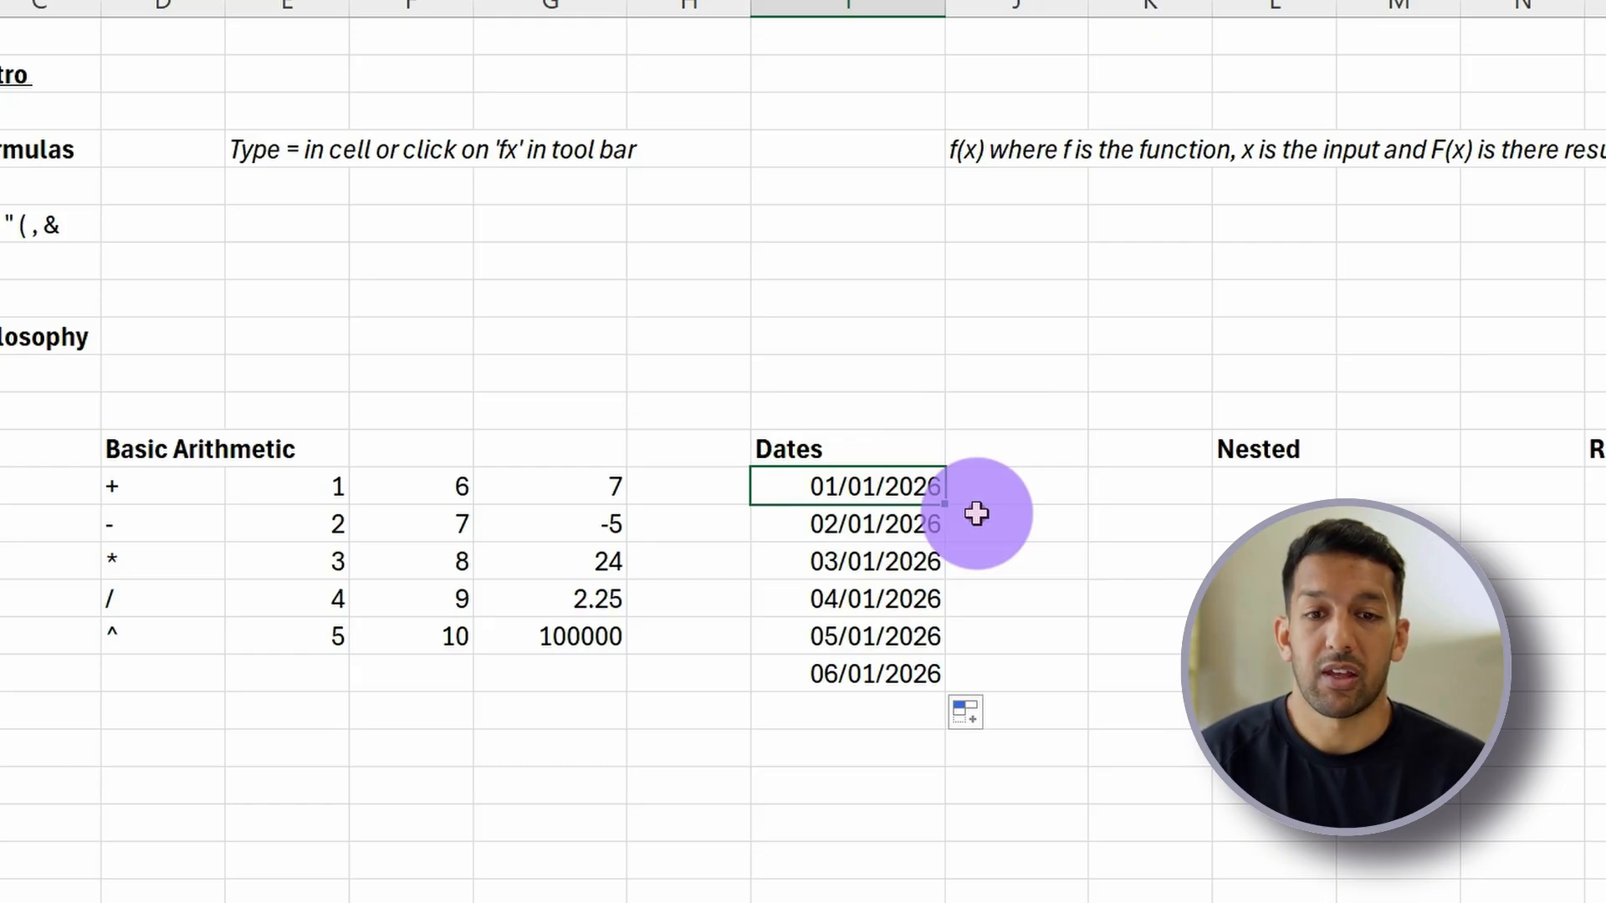
pyautogui.press('Right')
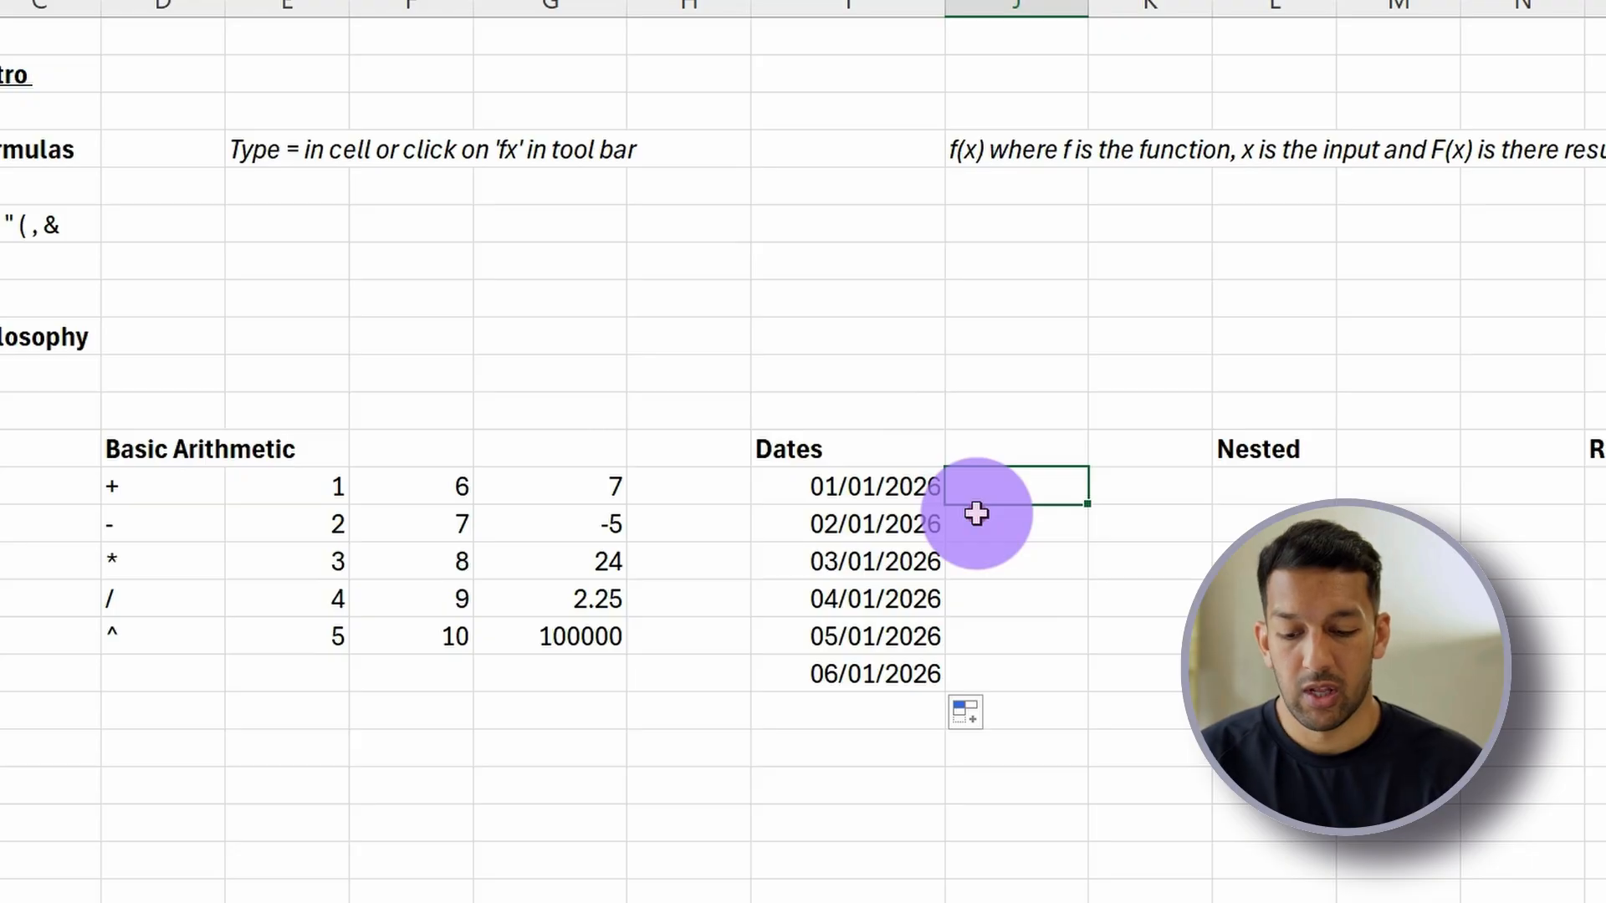
pyautogui.write('=eomonth(')
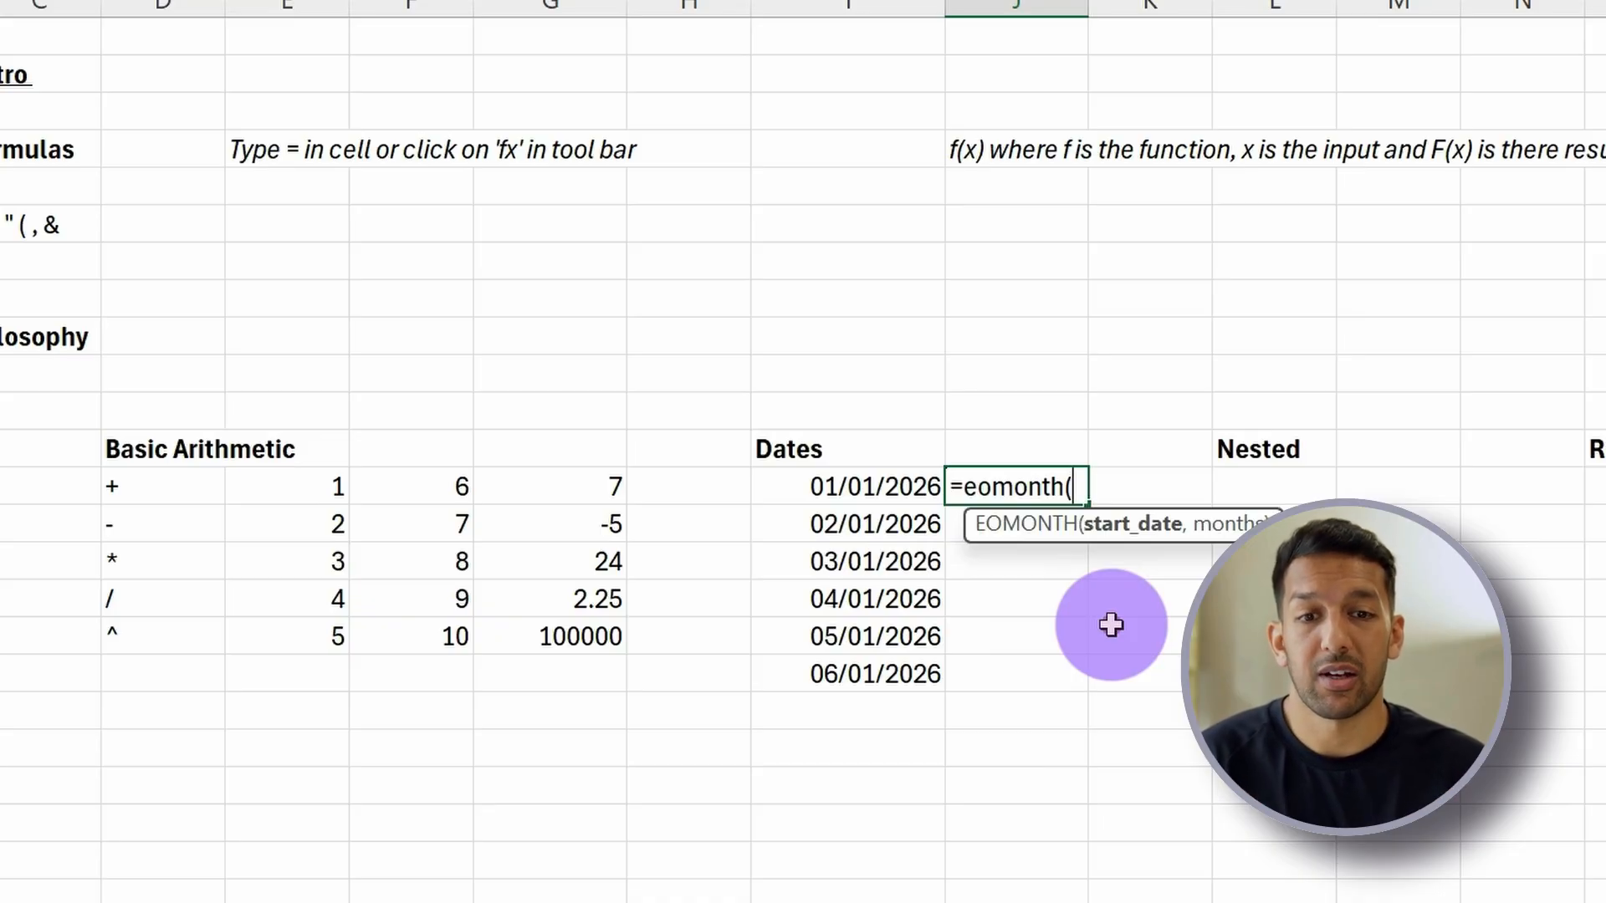
pyautogui.click(868, 495)
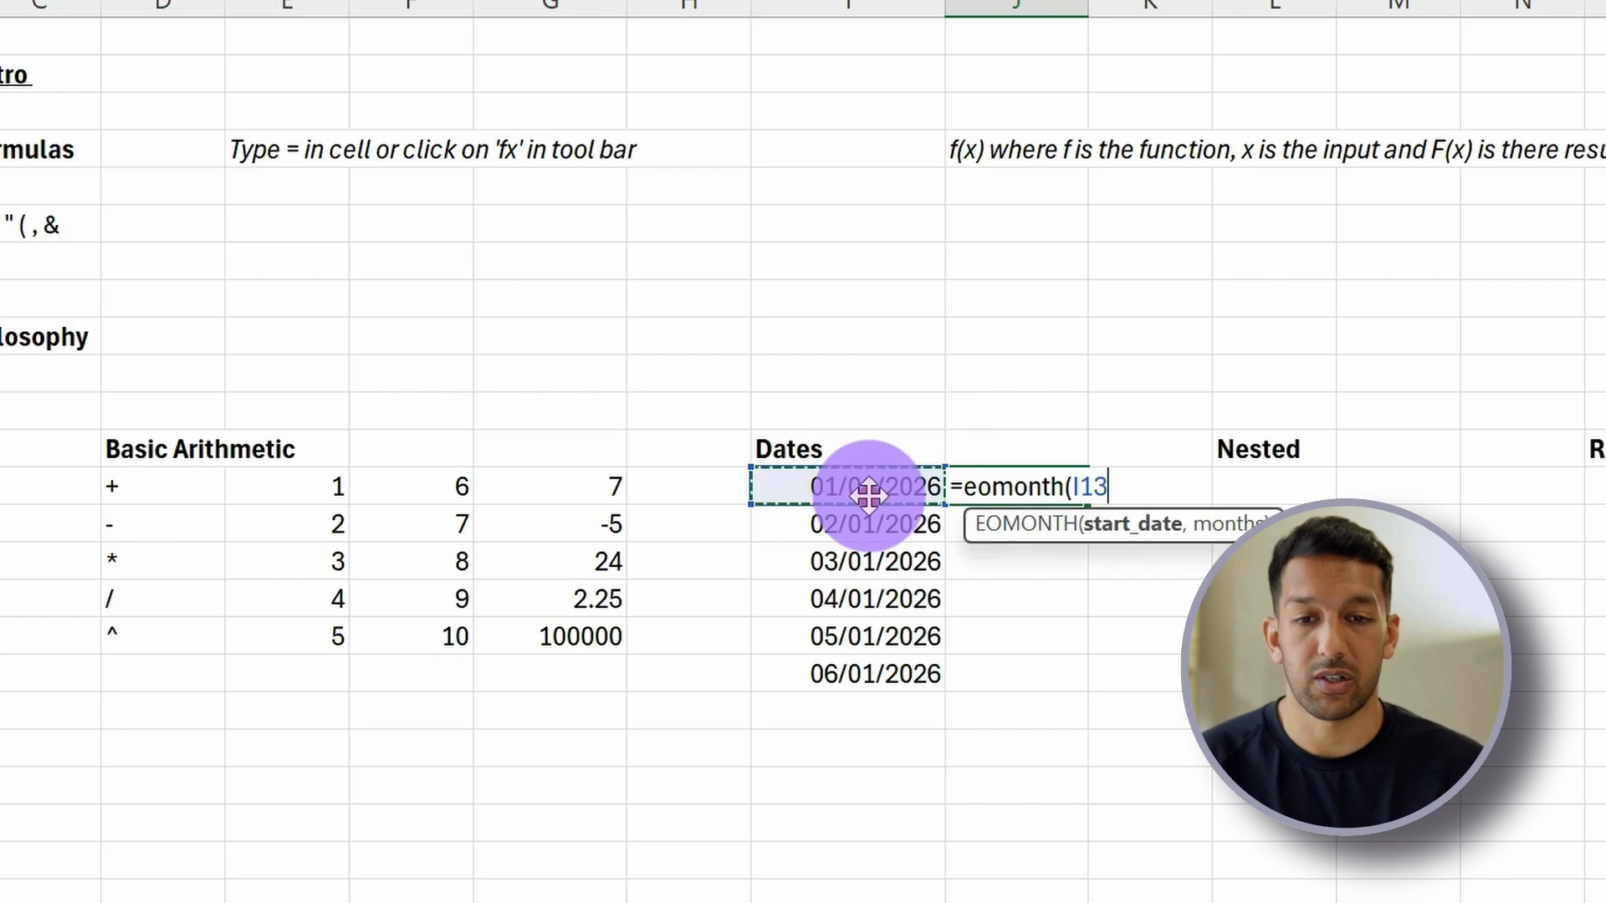
pyautogui.write(',')
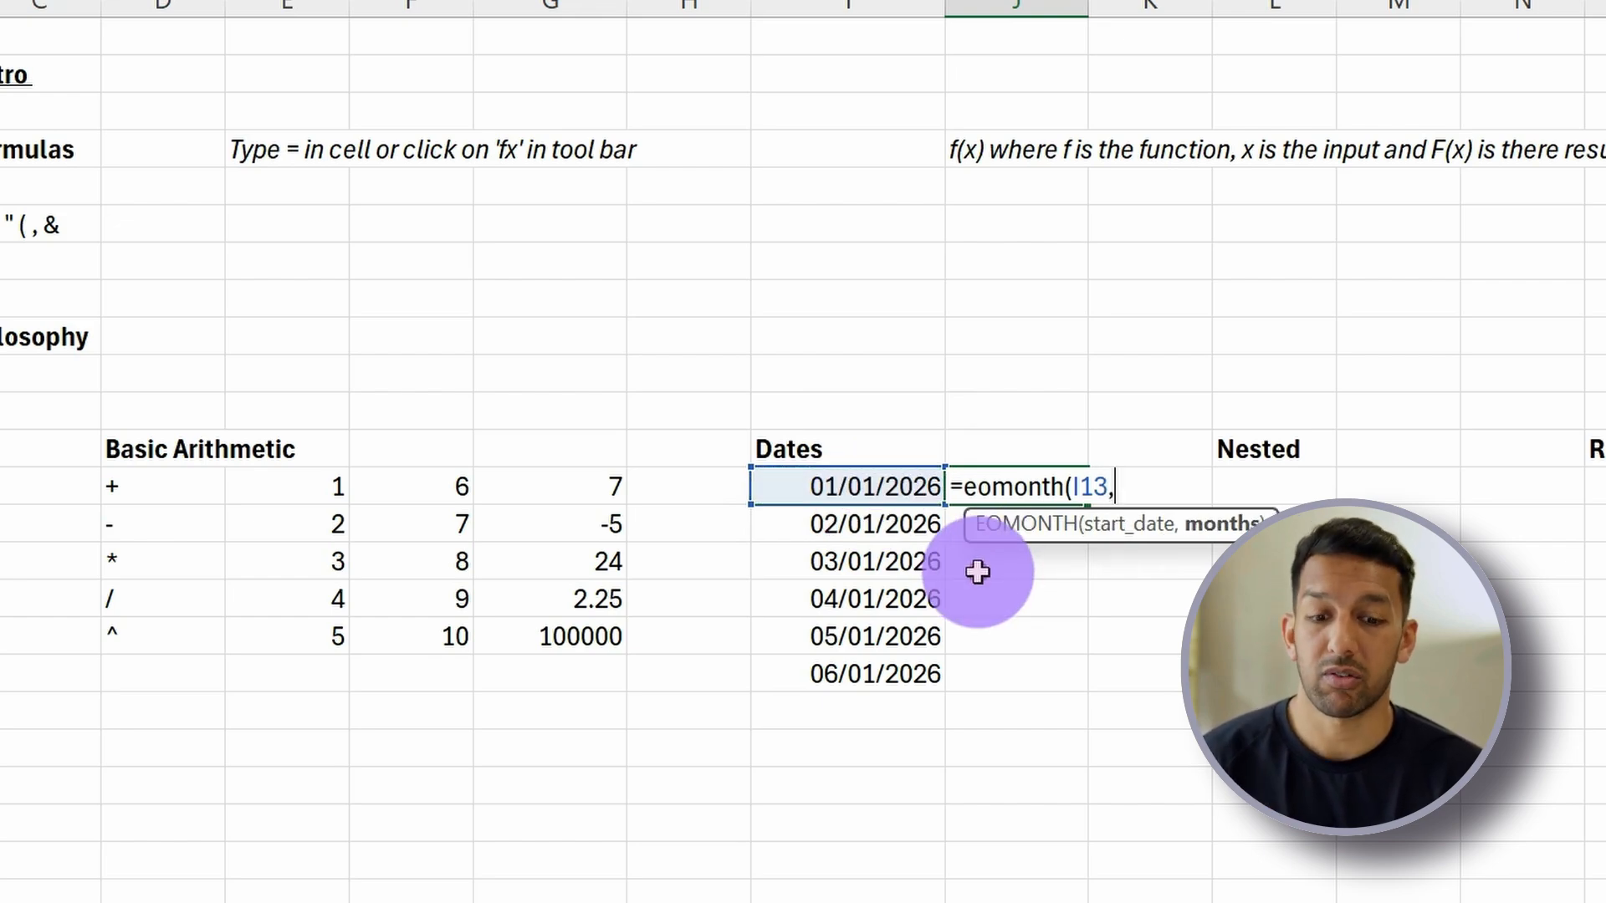
pyautogui.write('0')
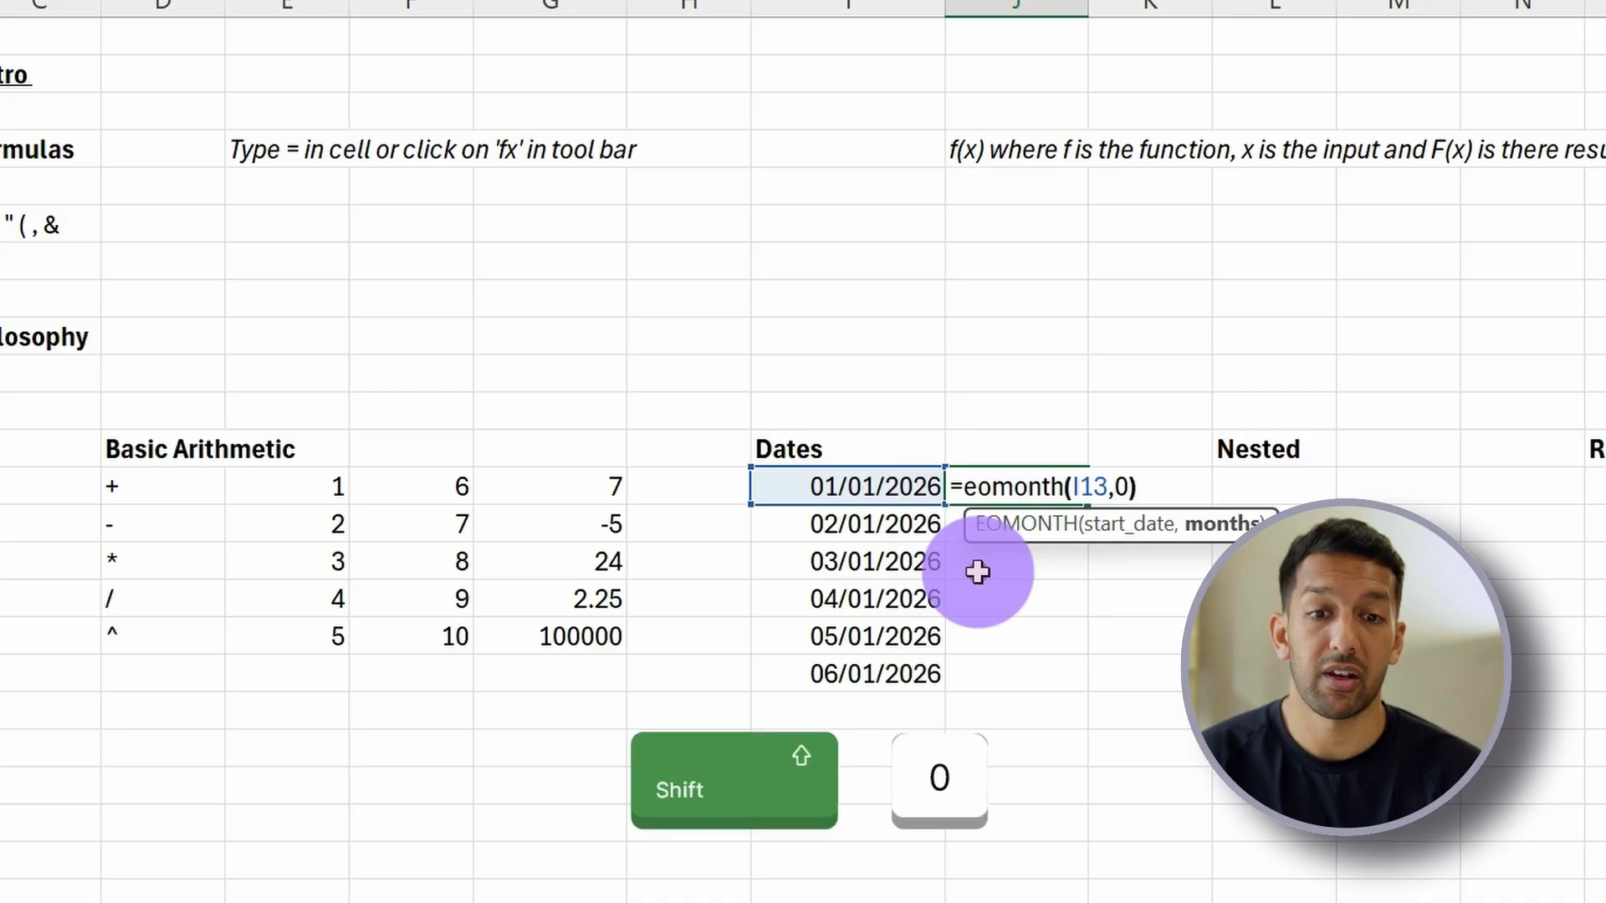
pyautogui.write(')')
pyautogui.press('Return')
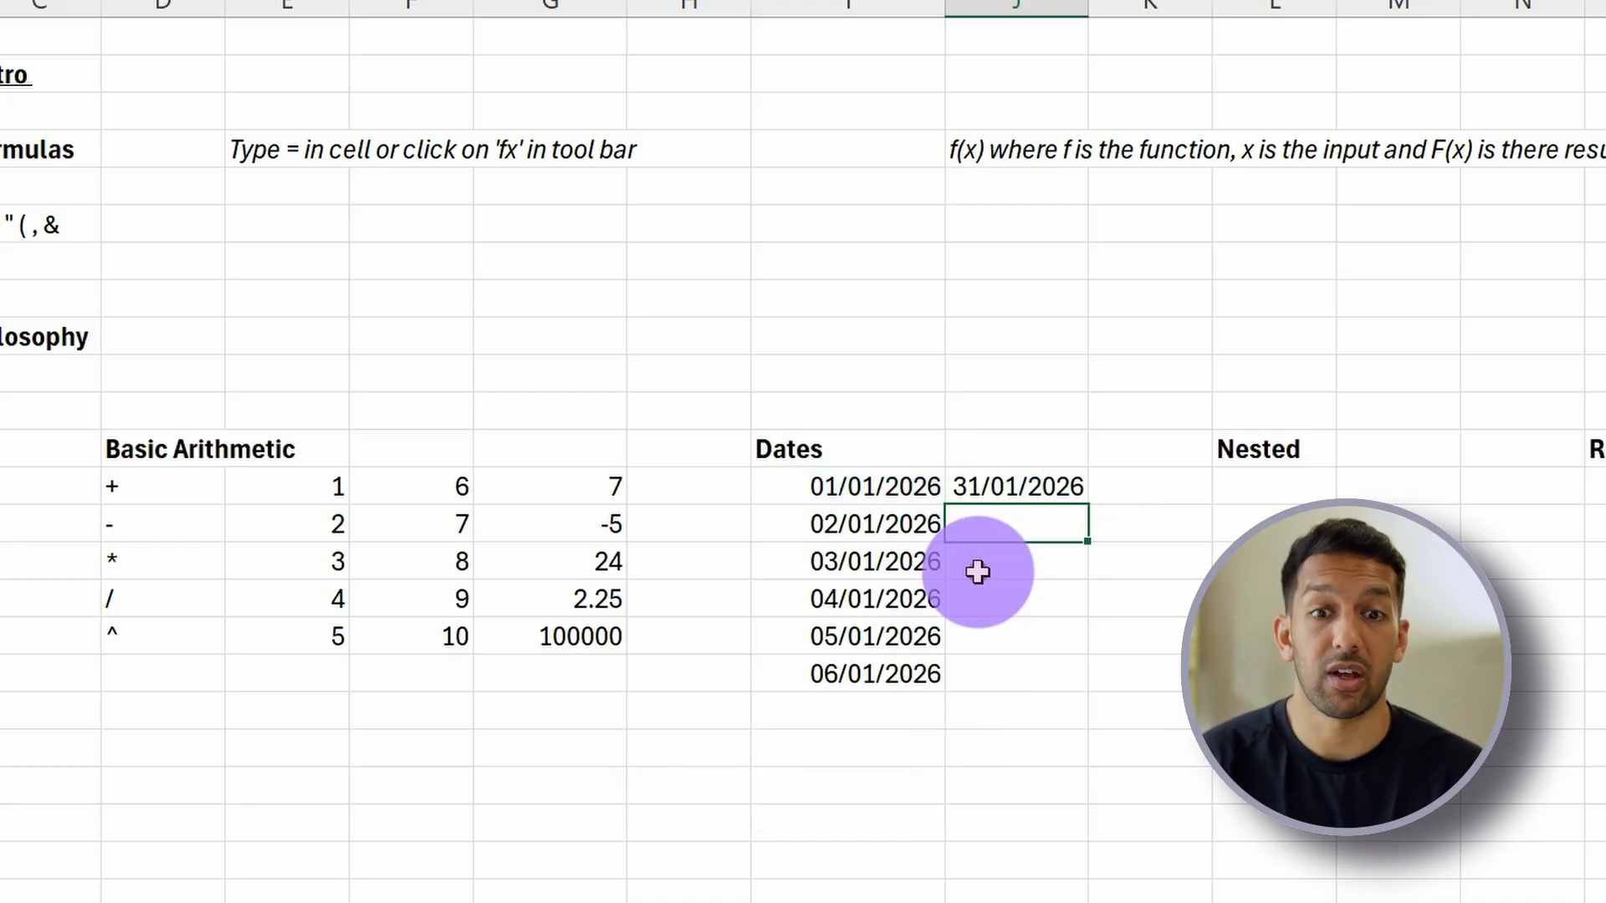
# Change the months argument of the EOMONTH formula in J13 to 3 so it reads =EOMONTH(I13,3).
pyautogui.click(1027, 483)
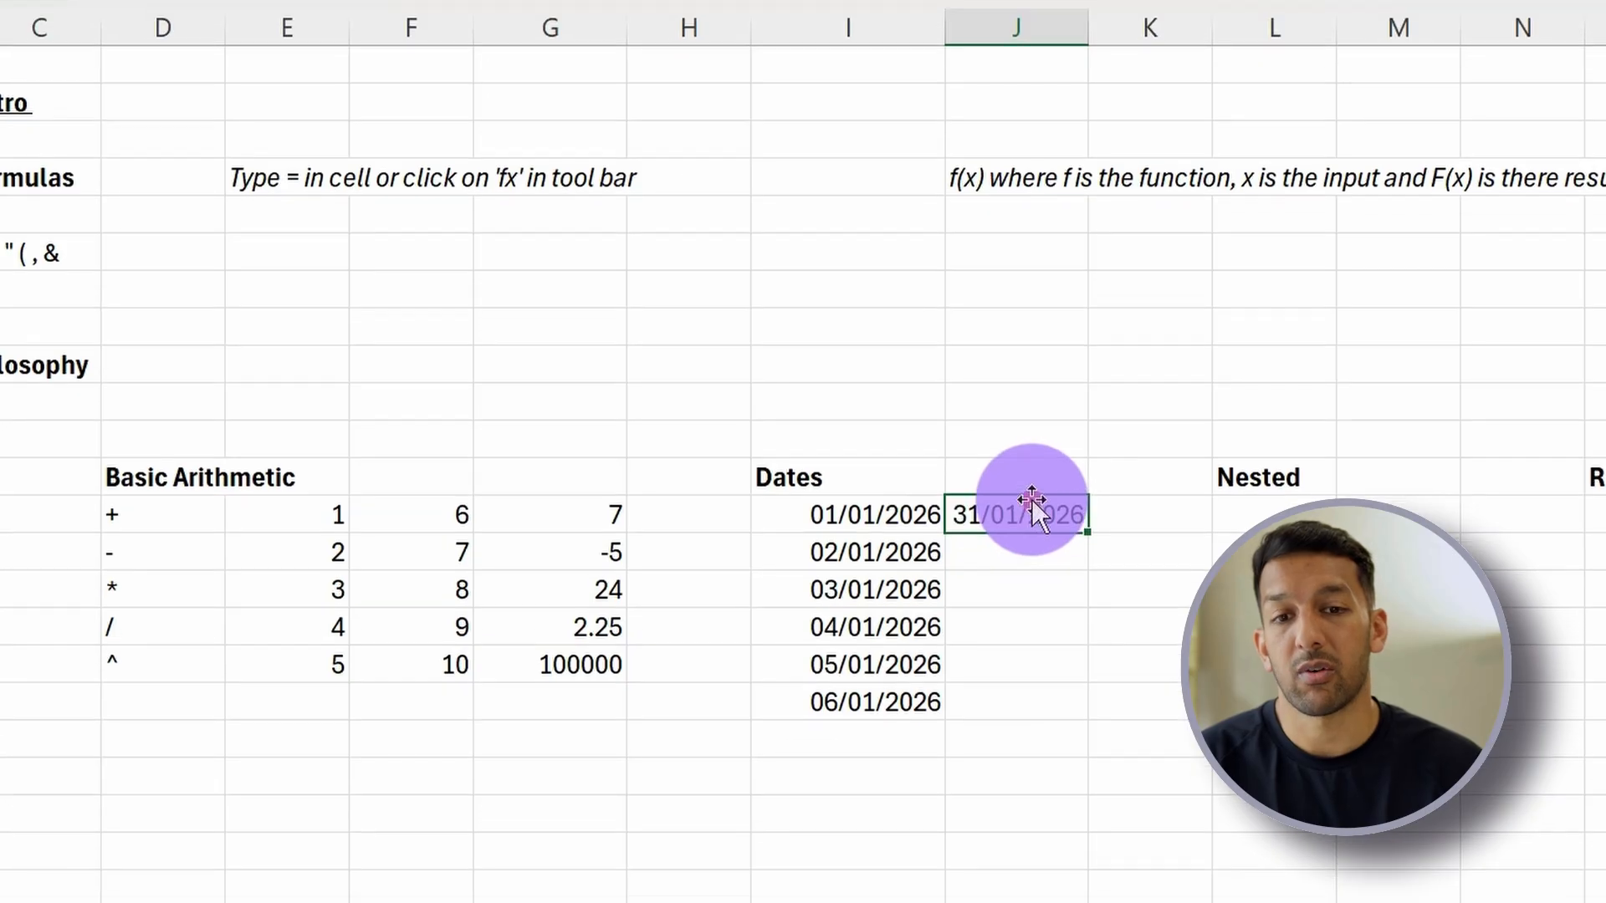
pyautogui.click(280, 61)
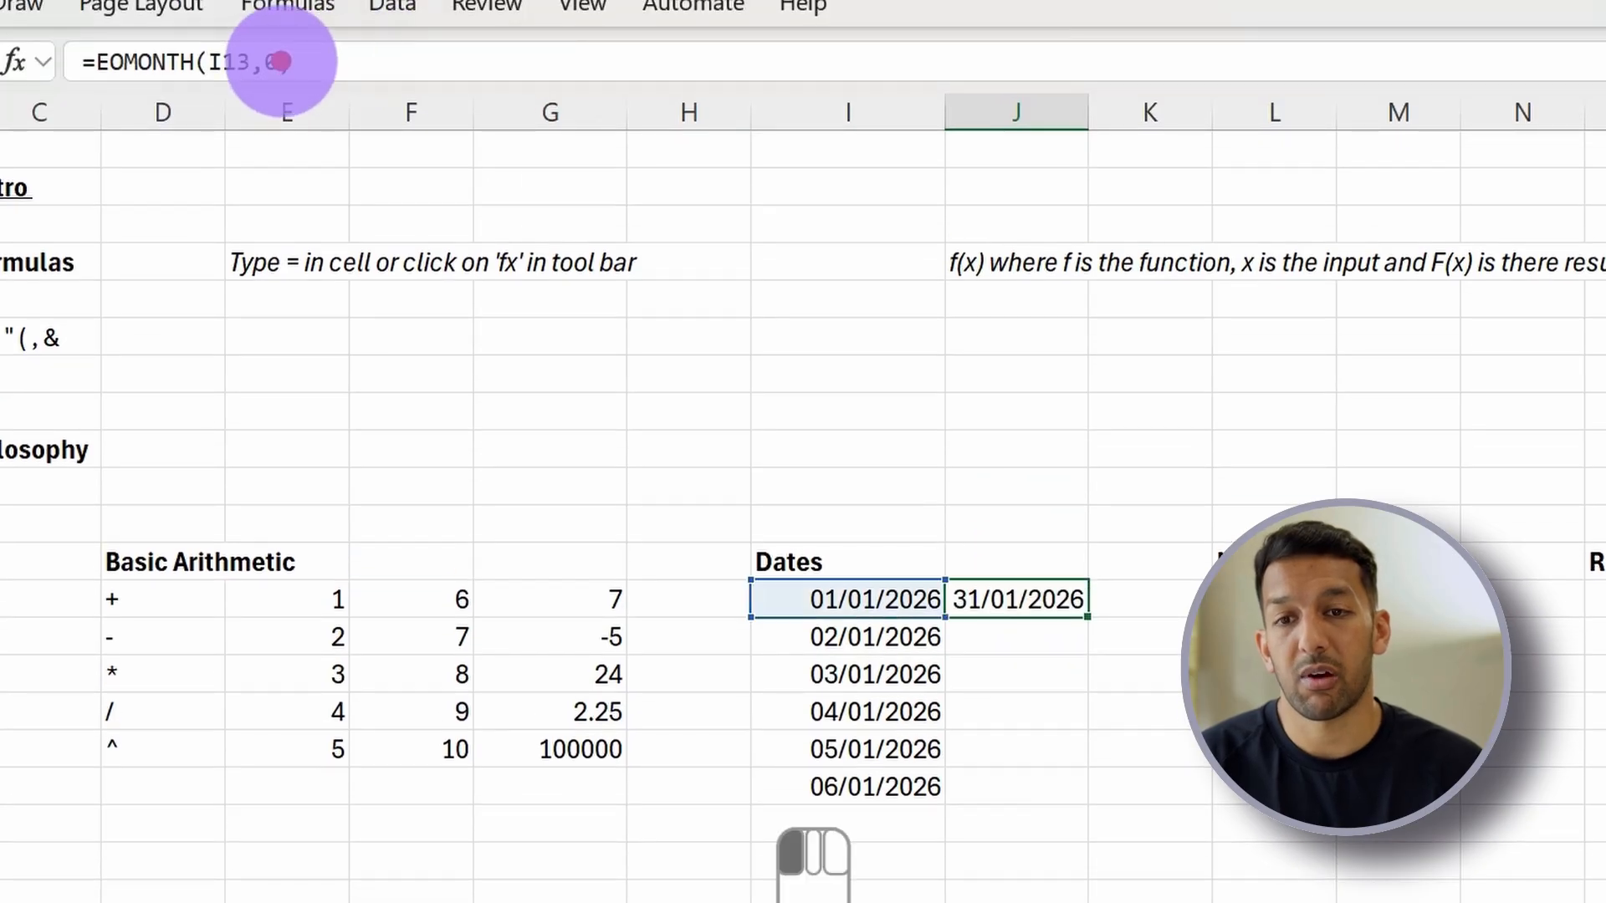
pyautogui.press('BackSpace')
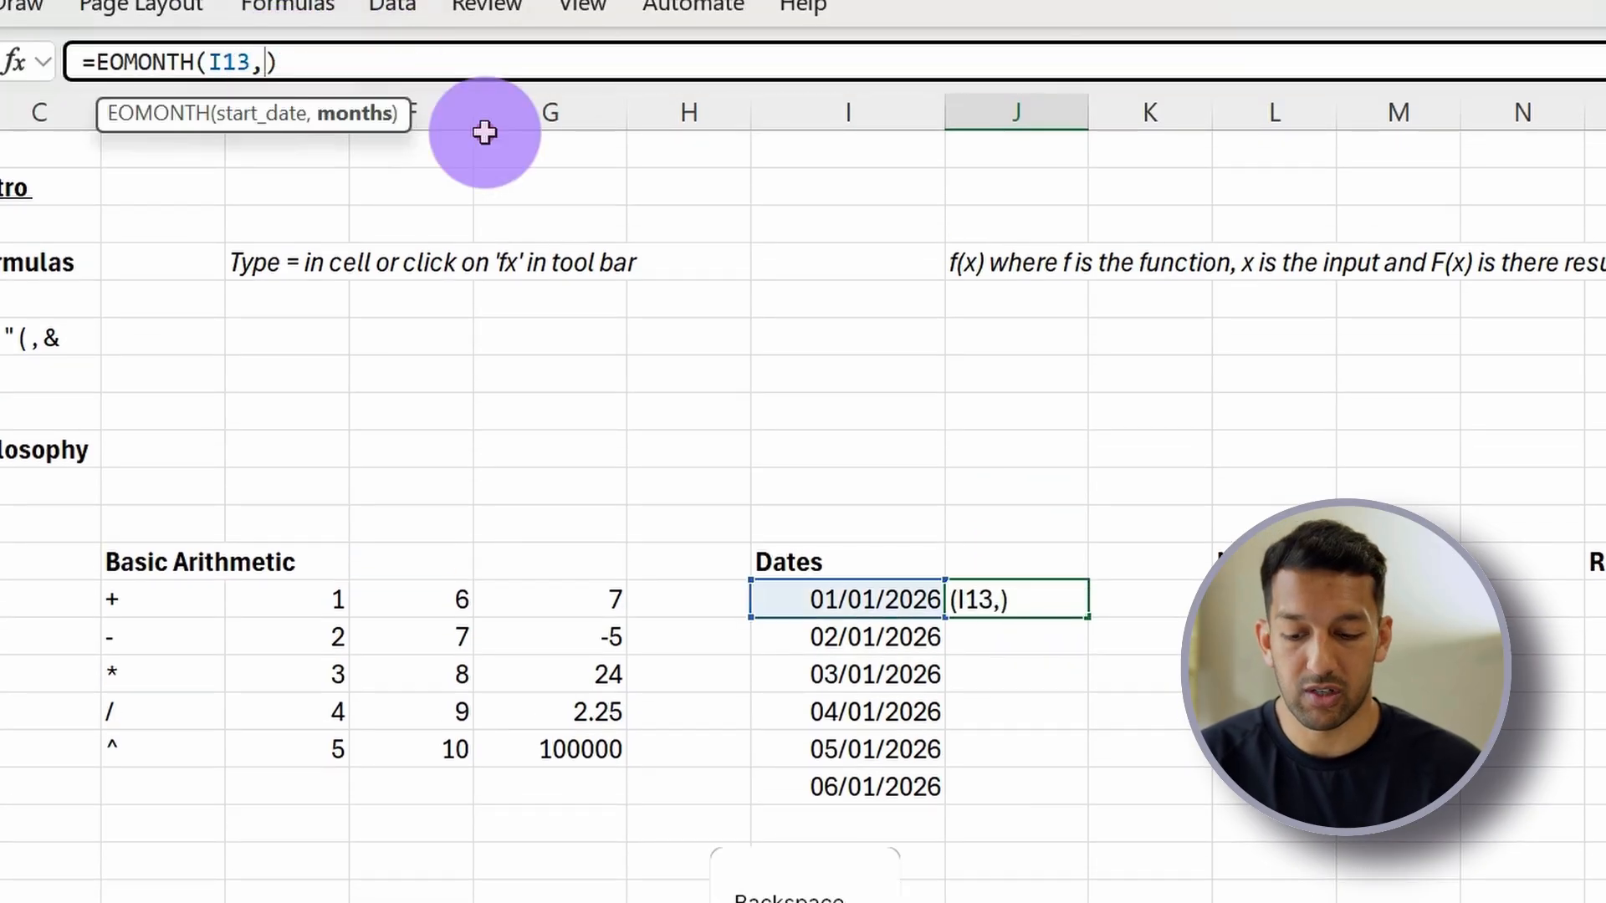
pyautogui.write('3')
pyautogui.press('Return')
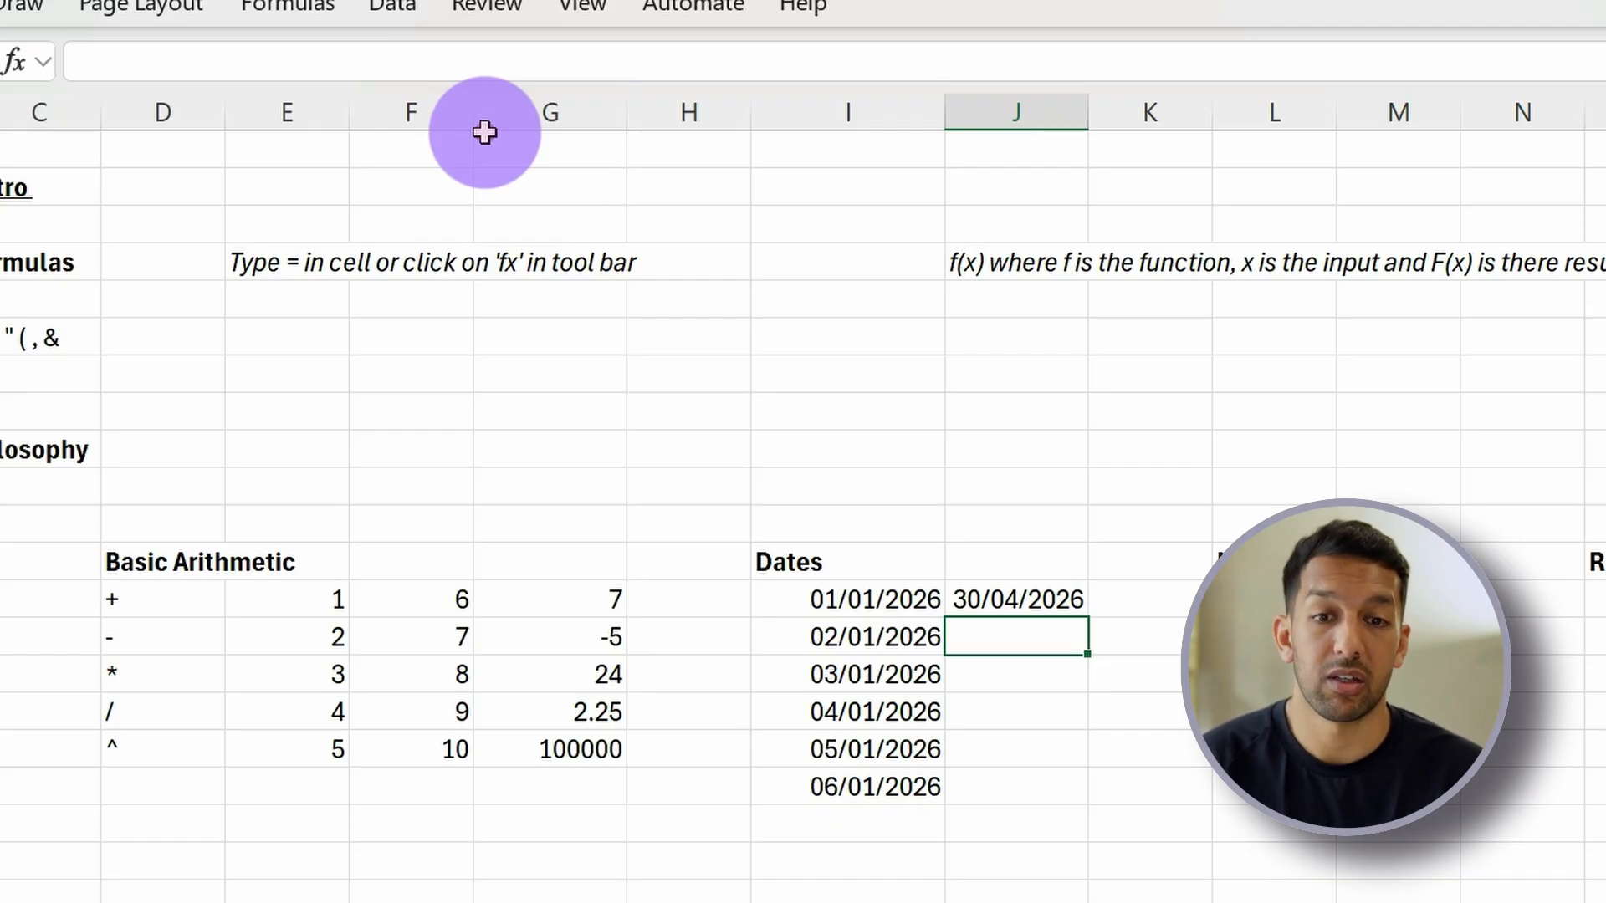
pyautogui.press('Up')
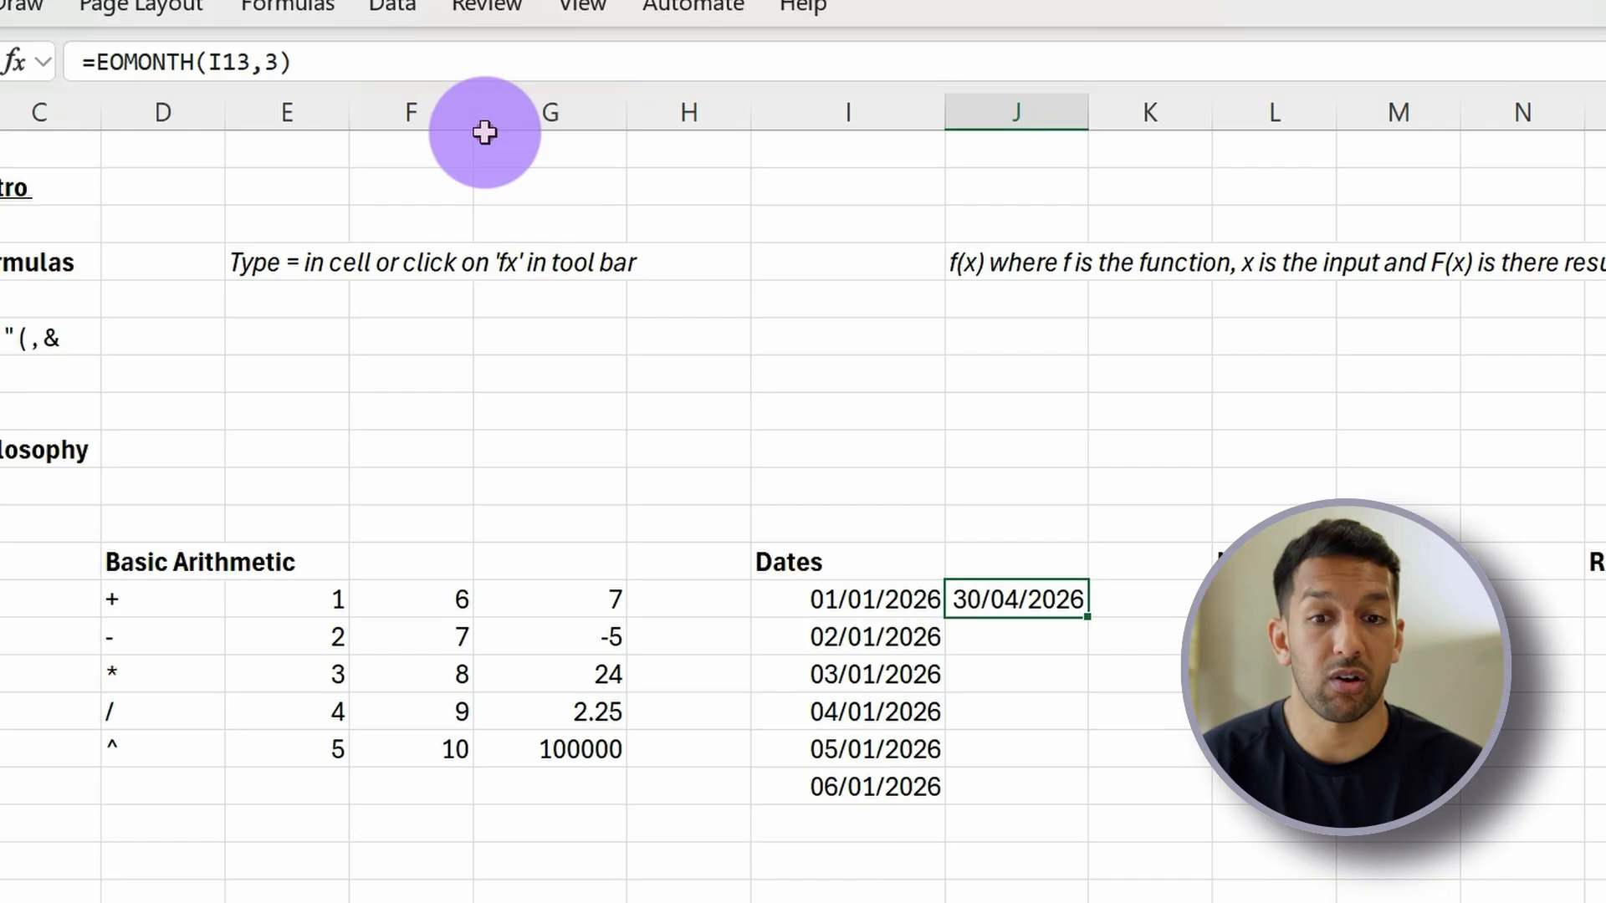
pyautogui.press('Down')
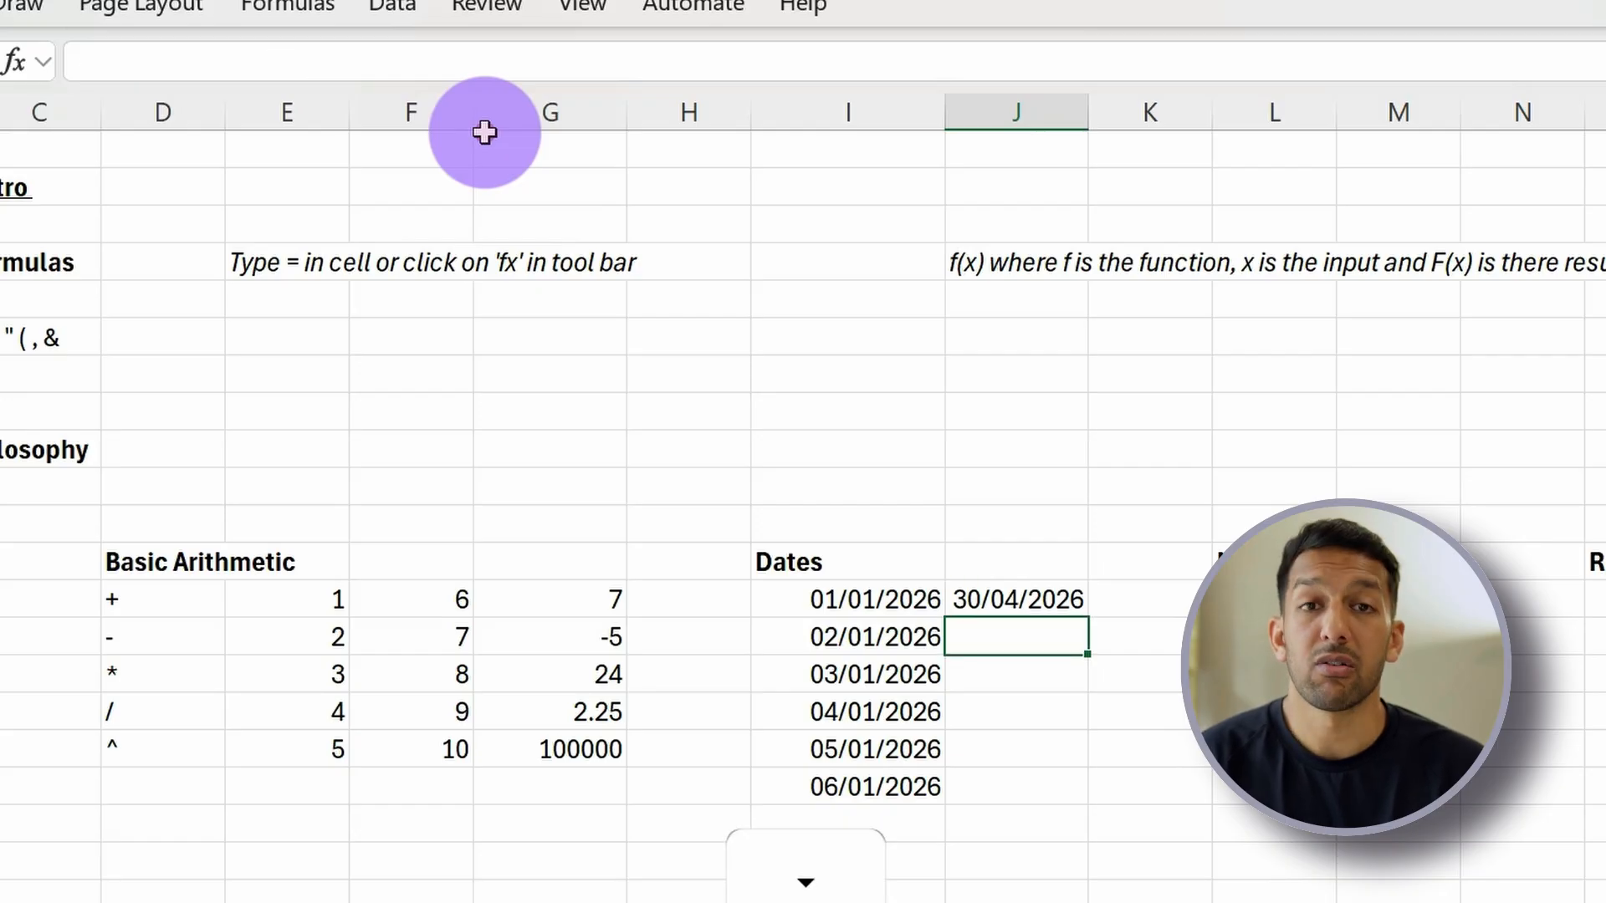
pyautogui.press('Up')
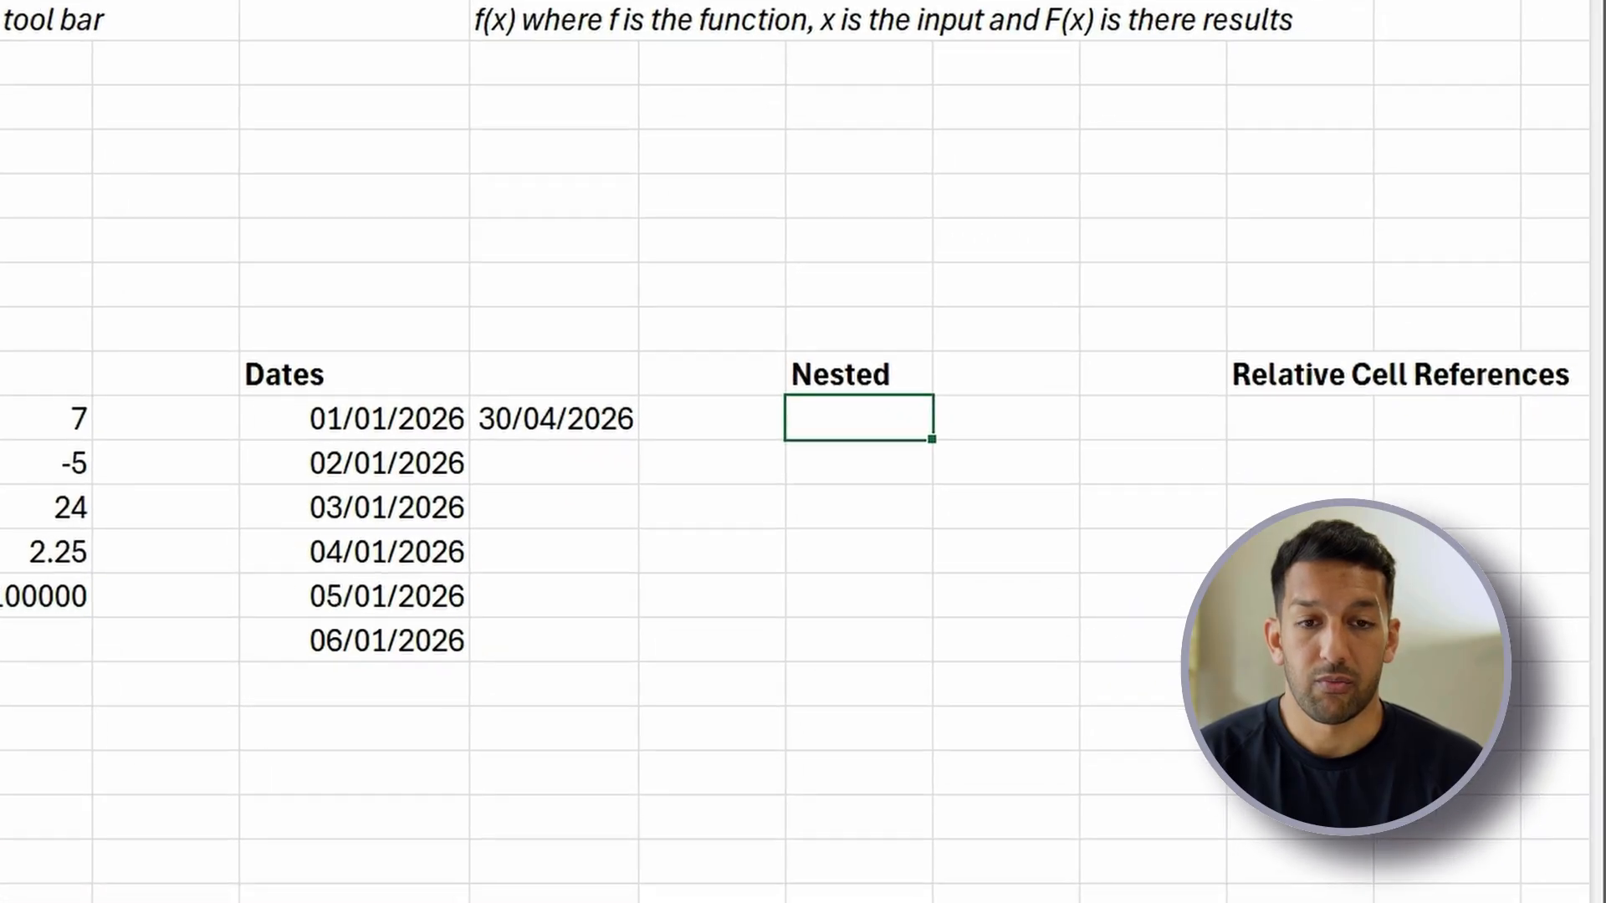
# Start an IF formula in L13 under Nested with the logical test I13<J13.
pyautogui.write('=')
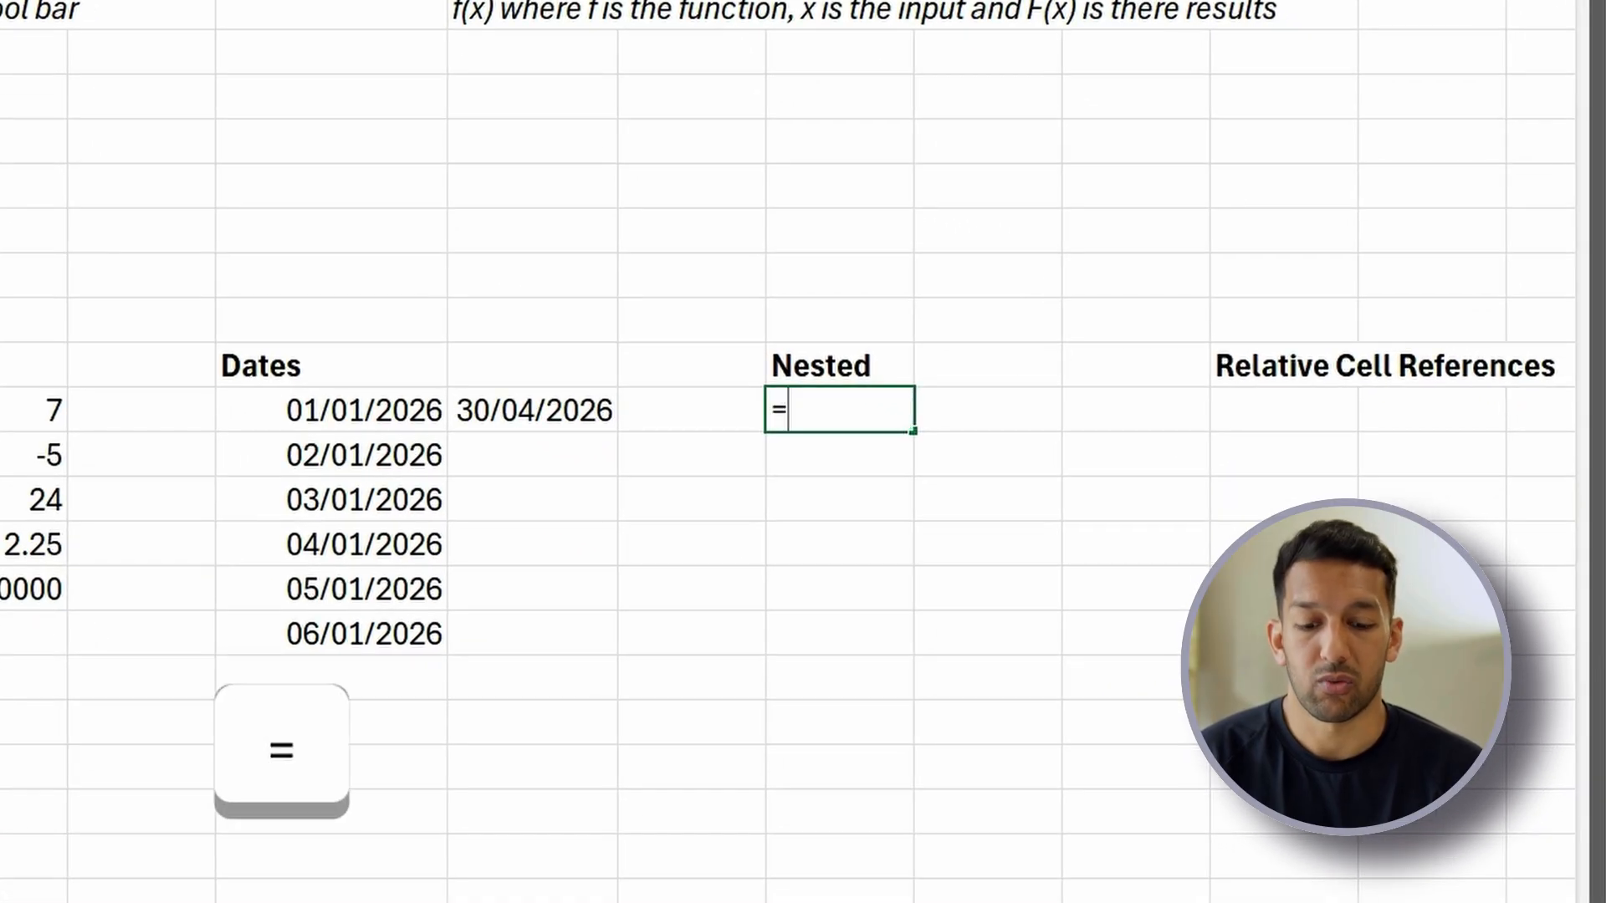
pyautogui.write('if')
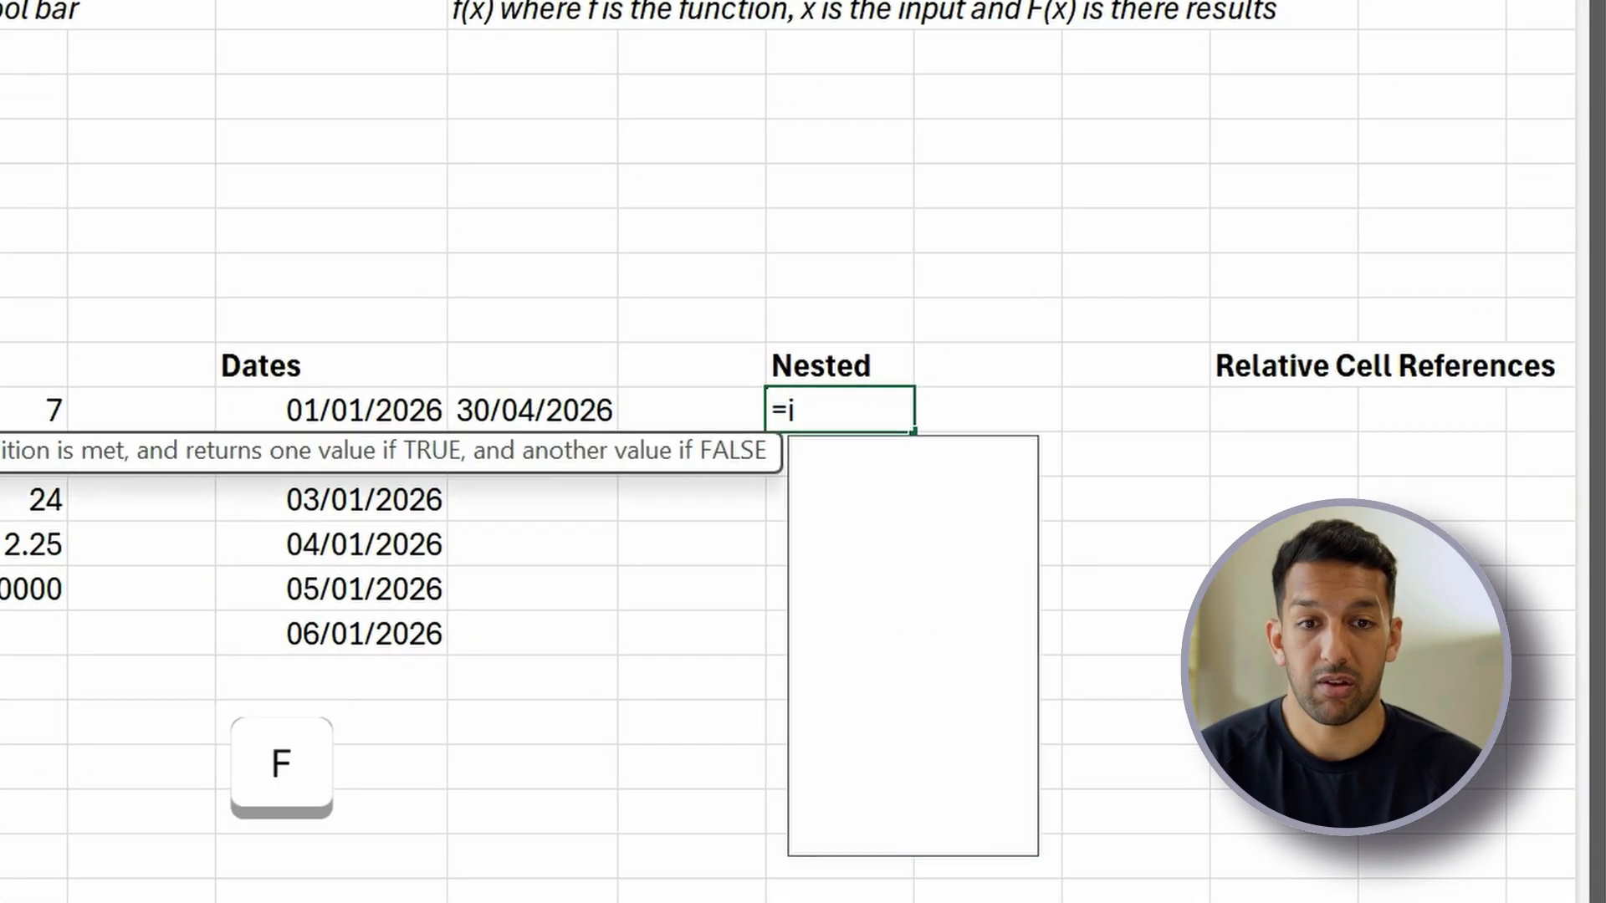
pyautogui.write('(')
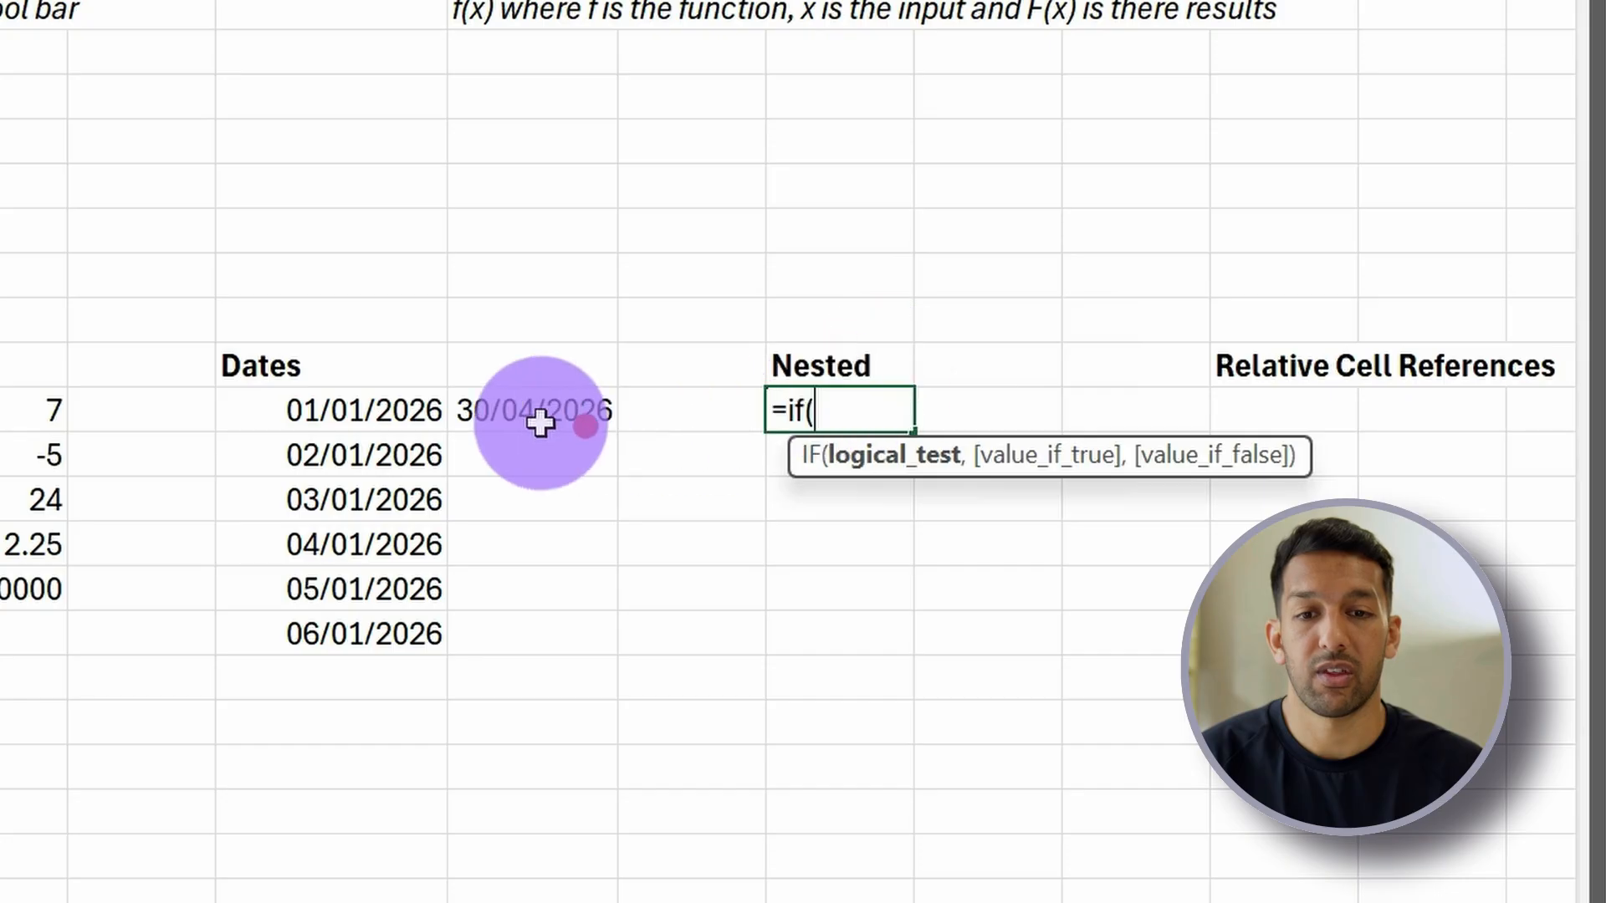
pyautogui.click(380, 412)
pyautogui.press('shift')
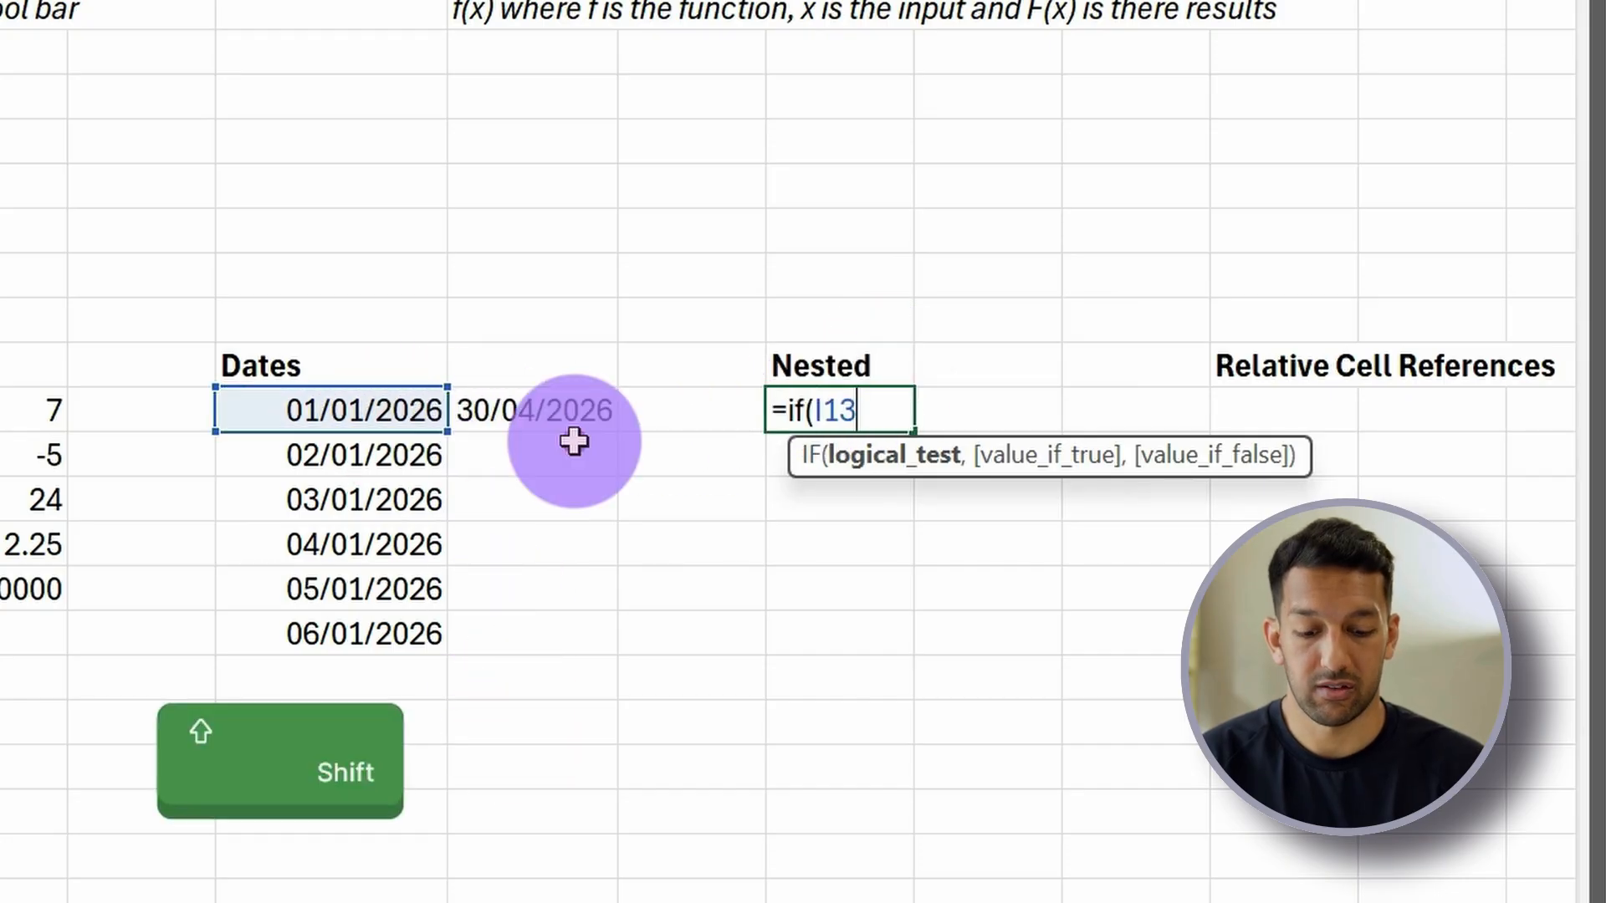
pyautogui.write('<')
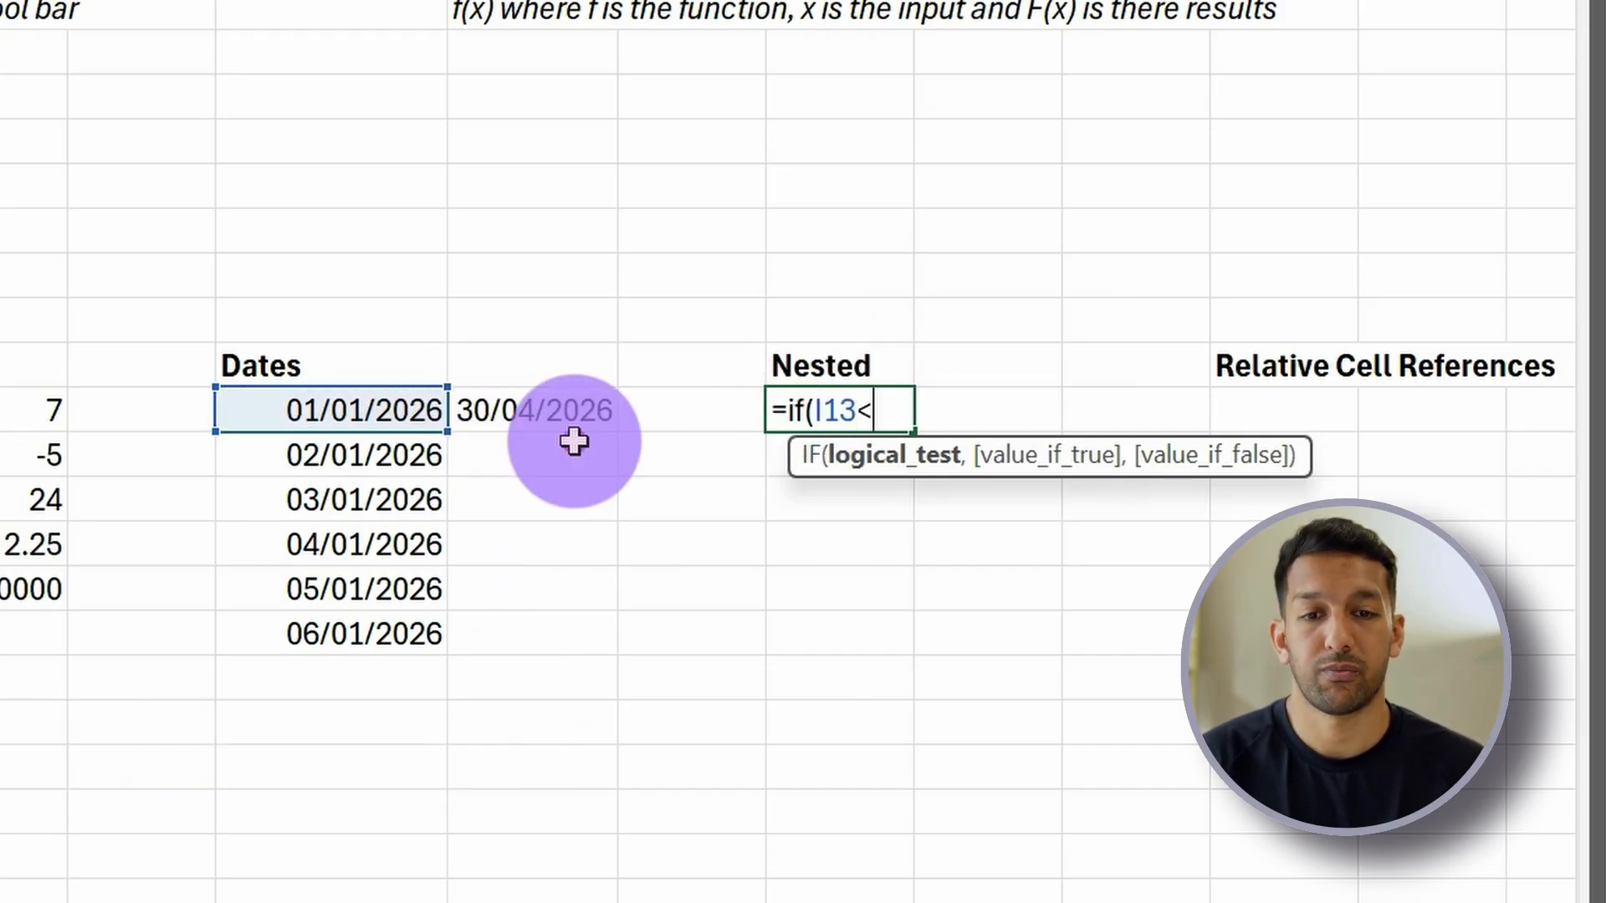
pyautogui.click(583, 418)
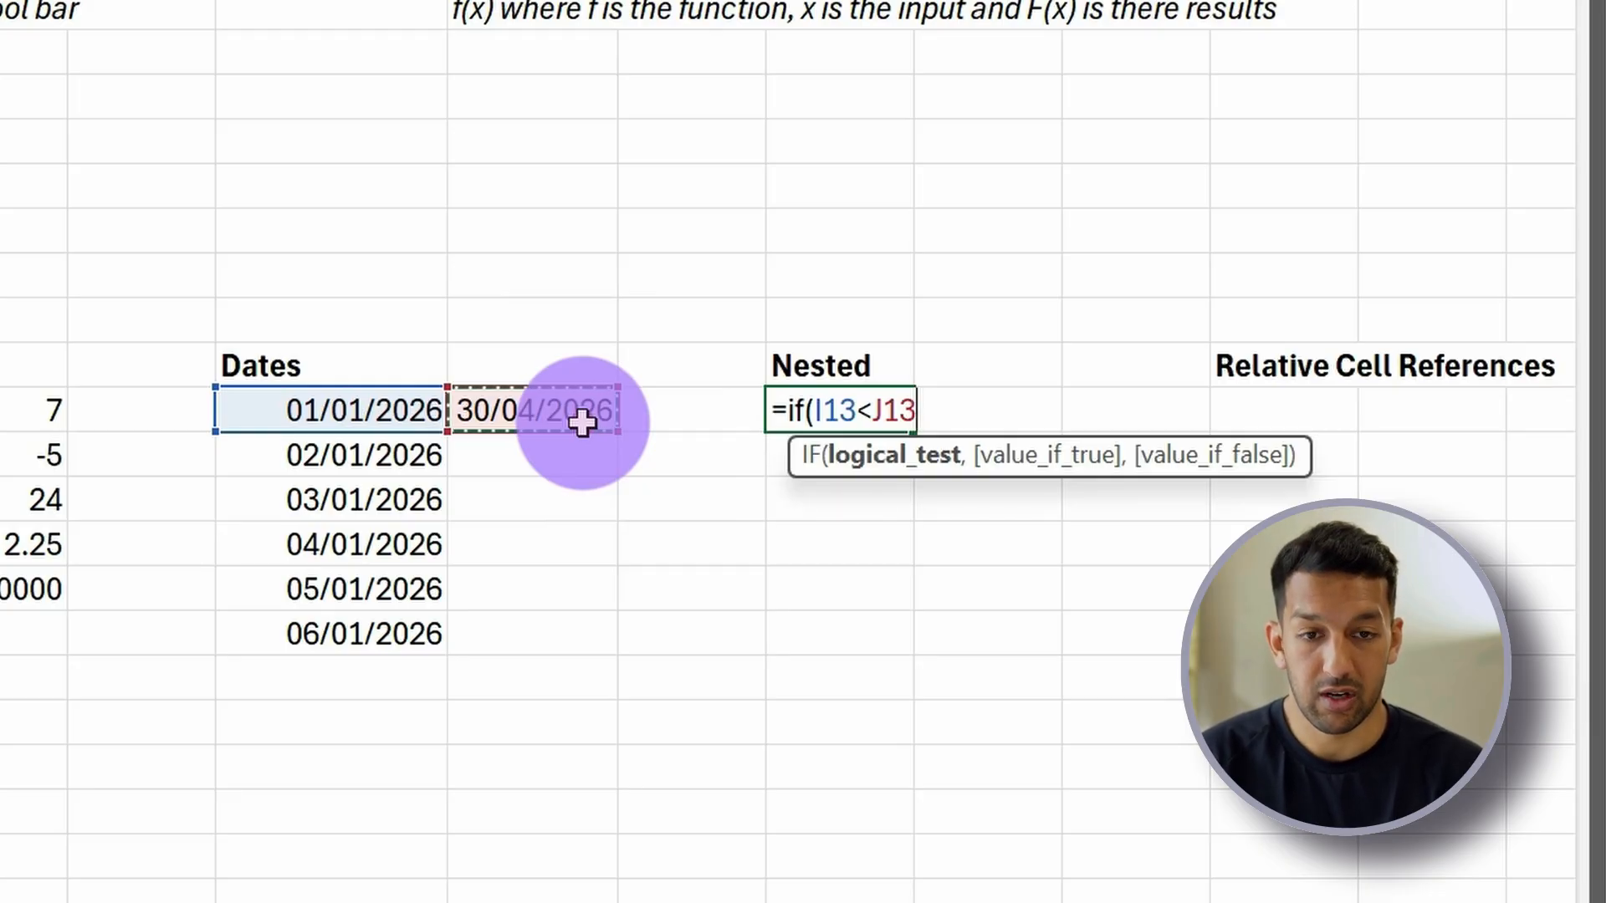
pyautogui.write(',')
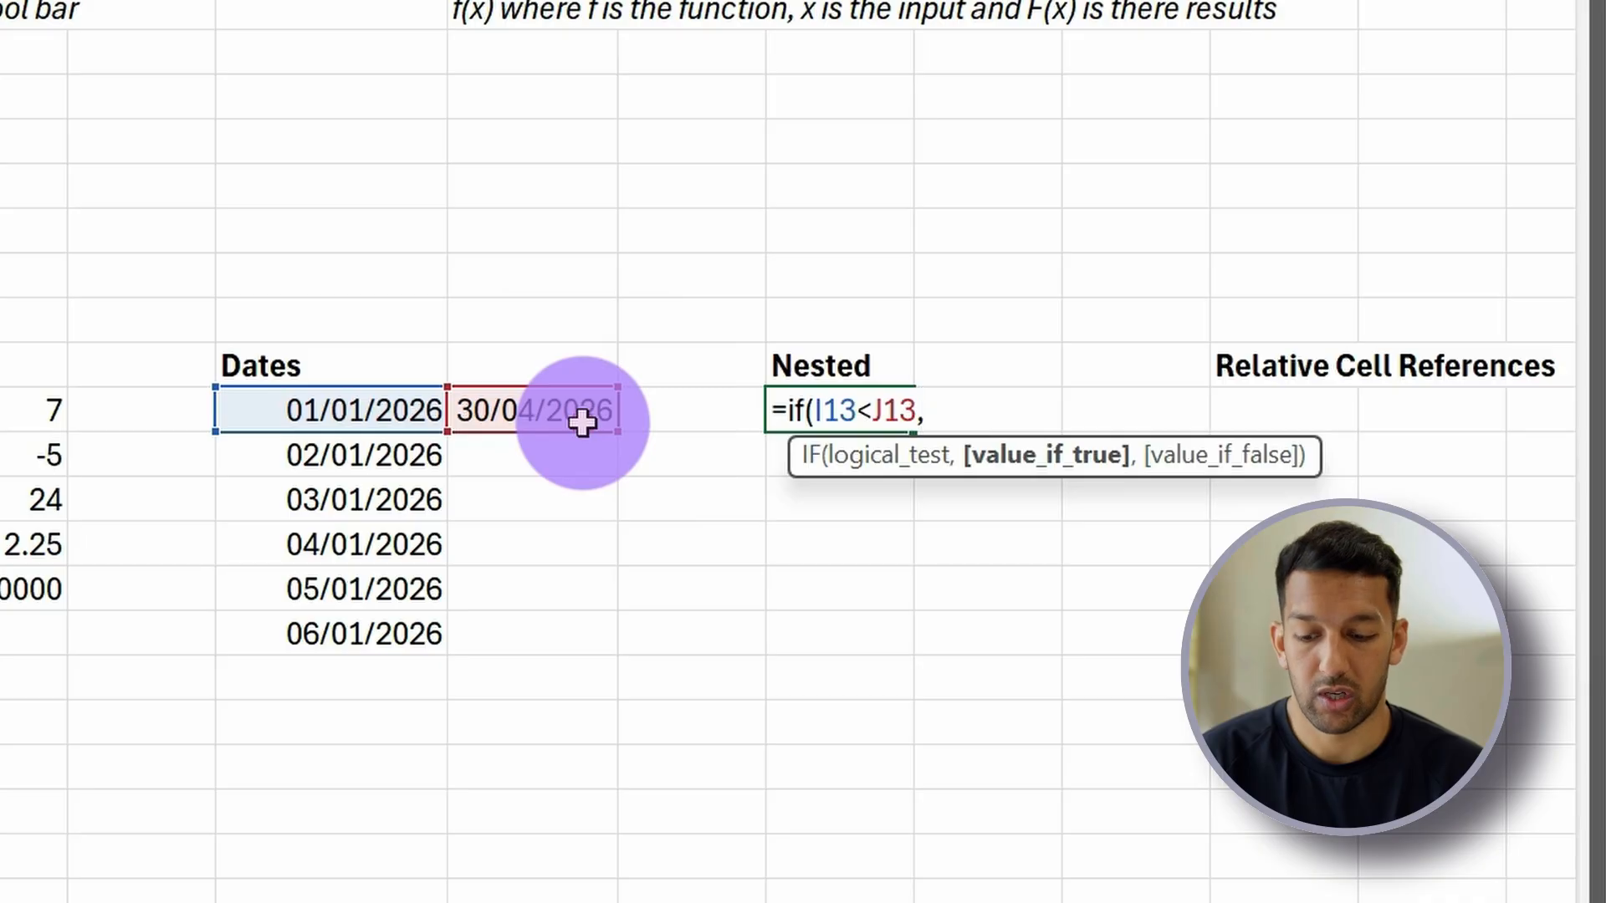
# Complete the IF formula in L13 with "True" and "False" as its two results, and check its cell references.
pyautogui.press('shift')
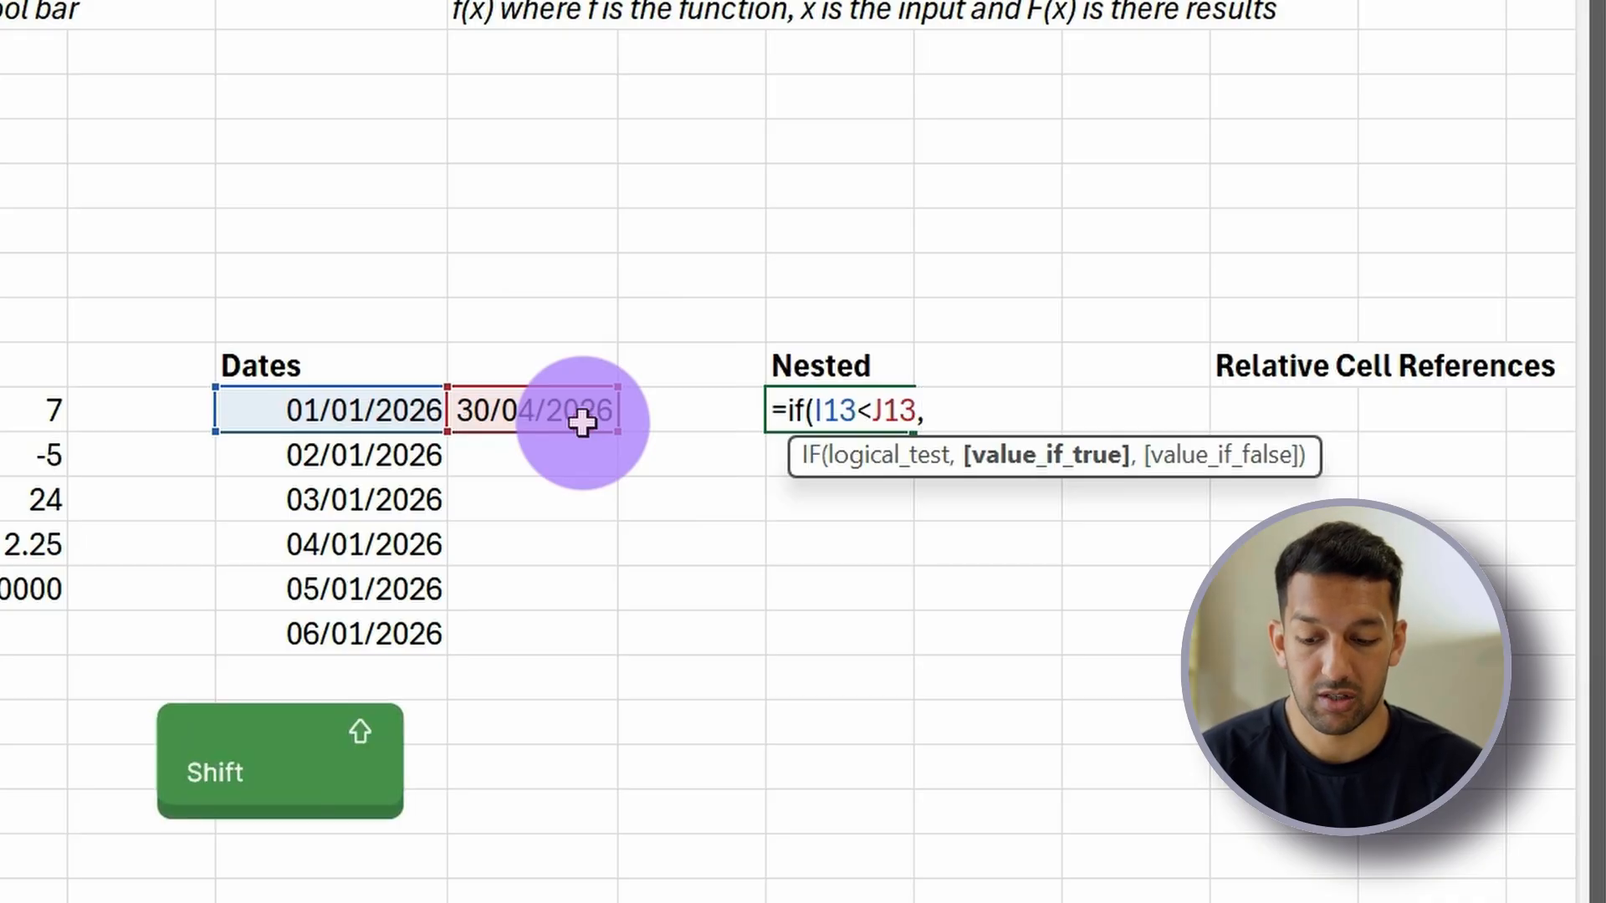
pyautogui.write('"T')
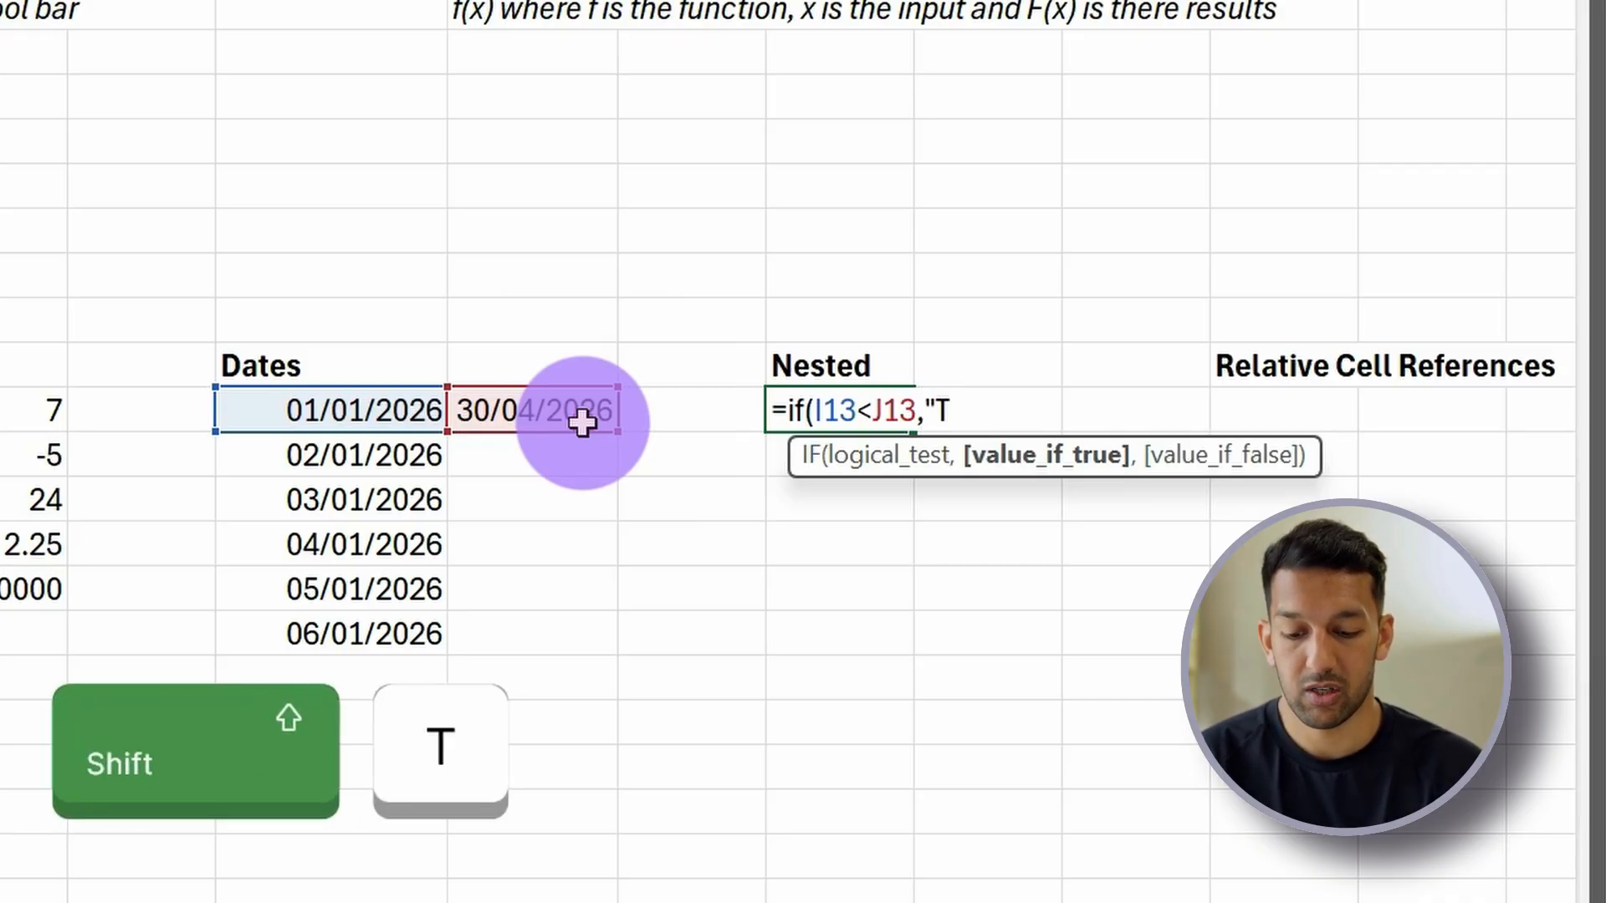
pyautogui.write('rue"')
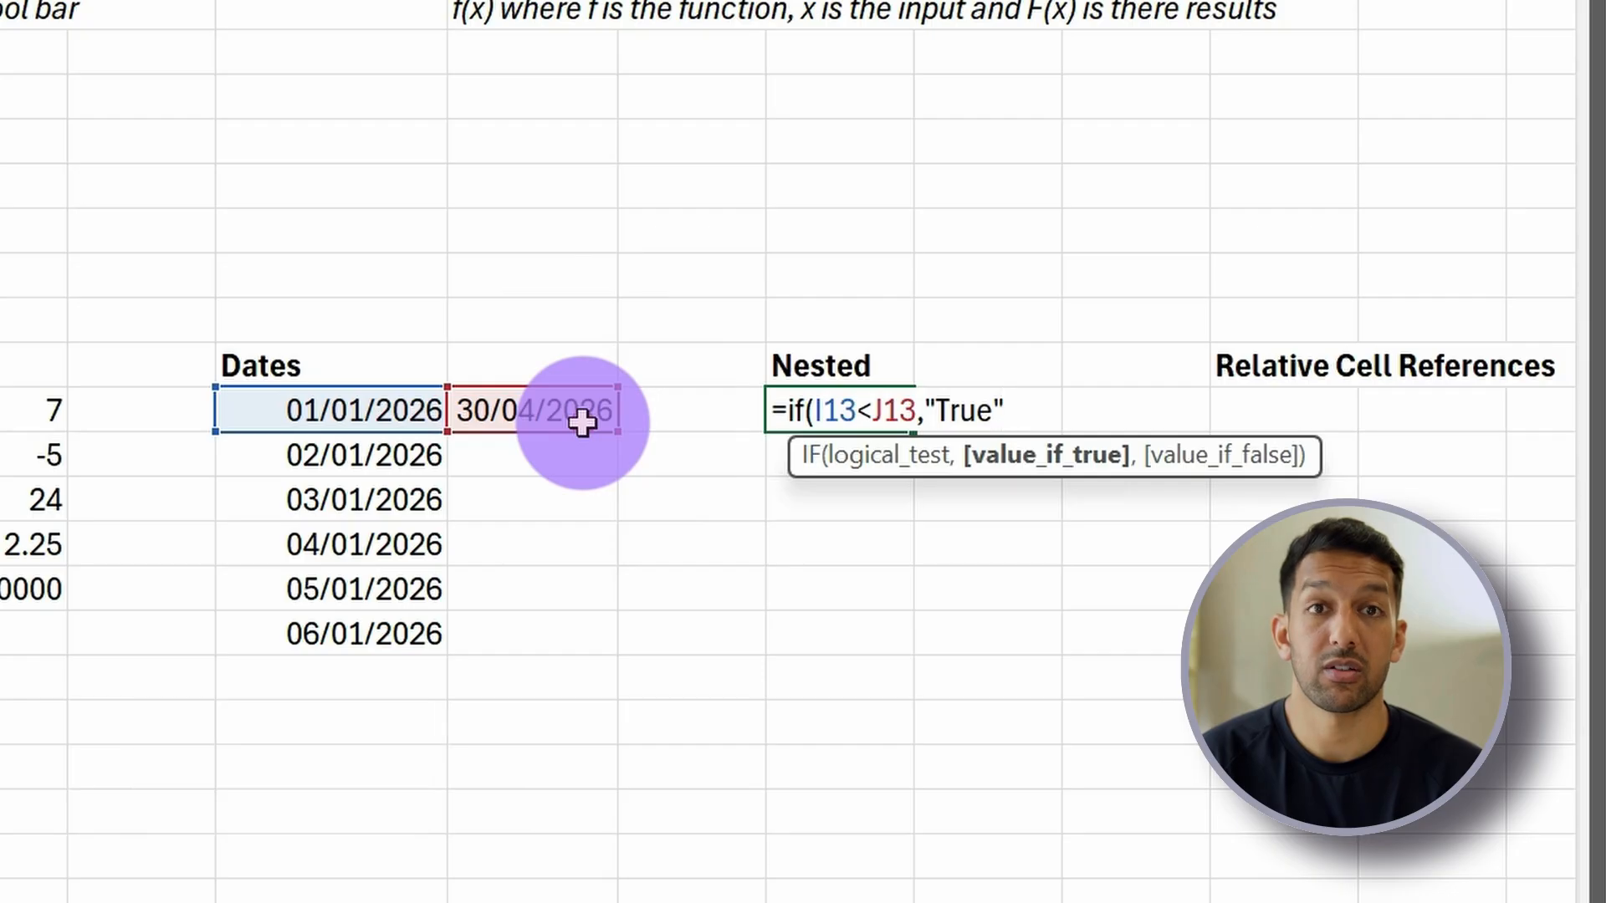
pyautogui.write(',')
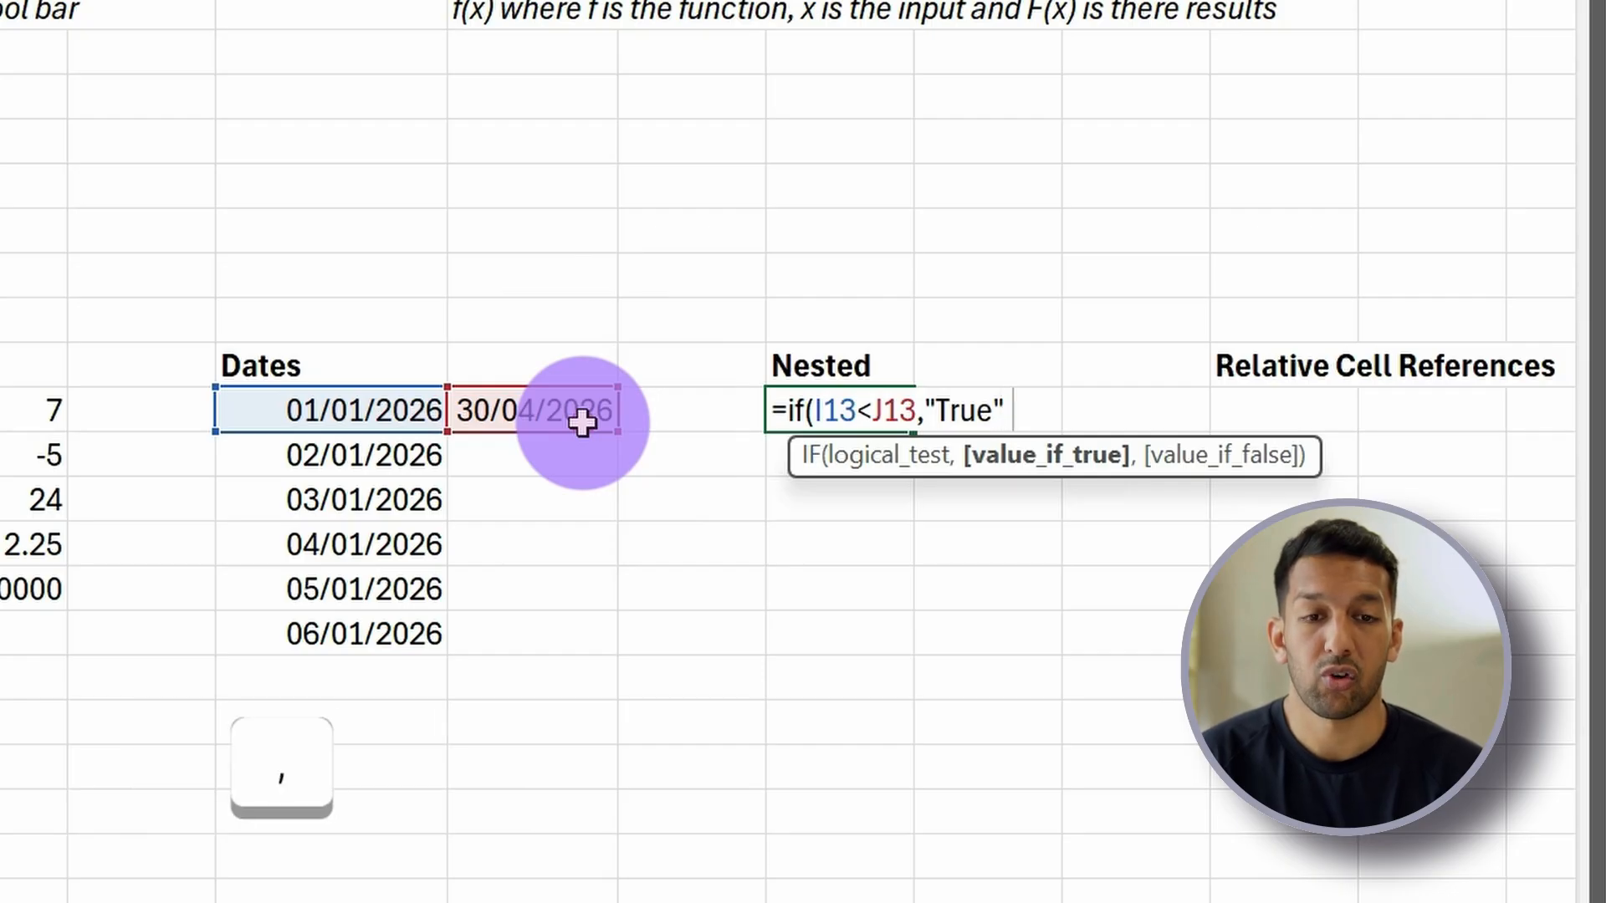
pyautogui.press('shift')
pyautogui.write('"')
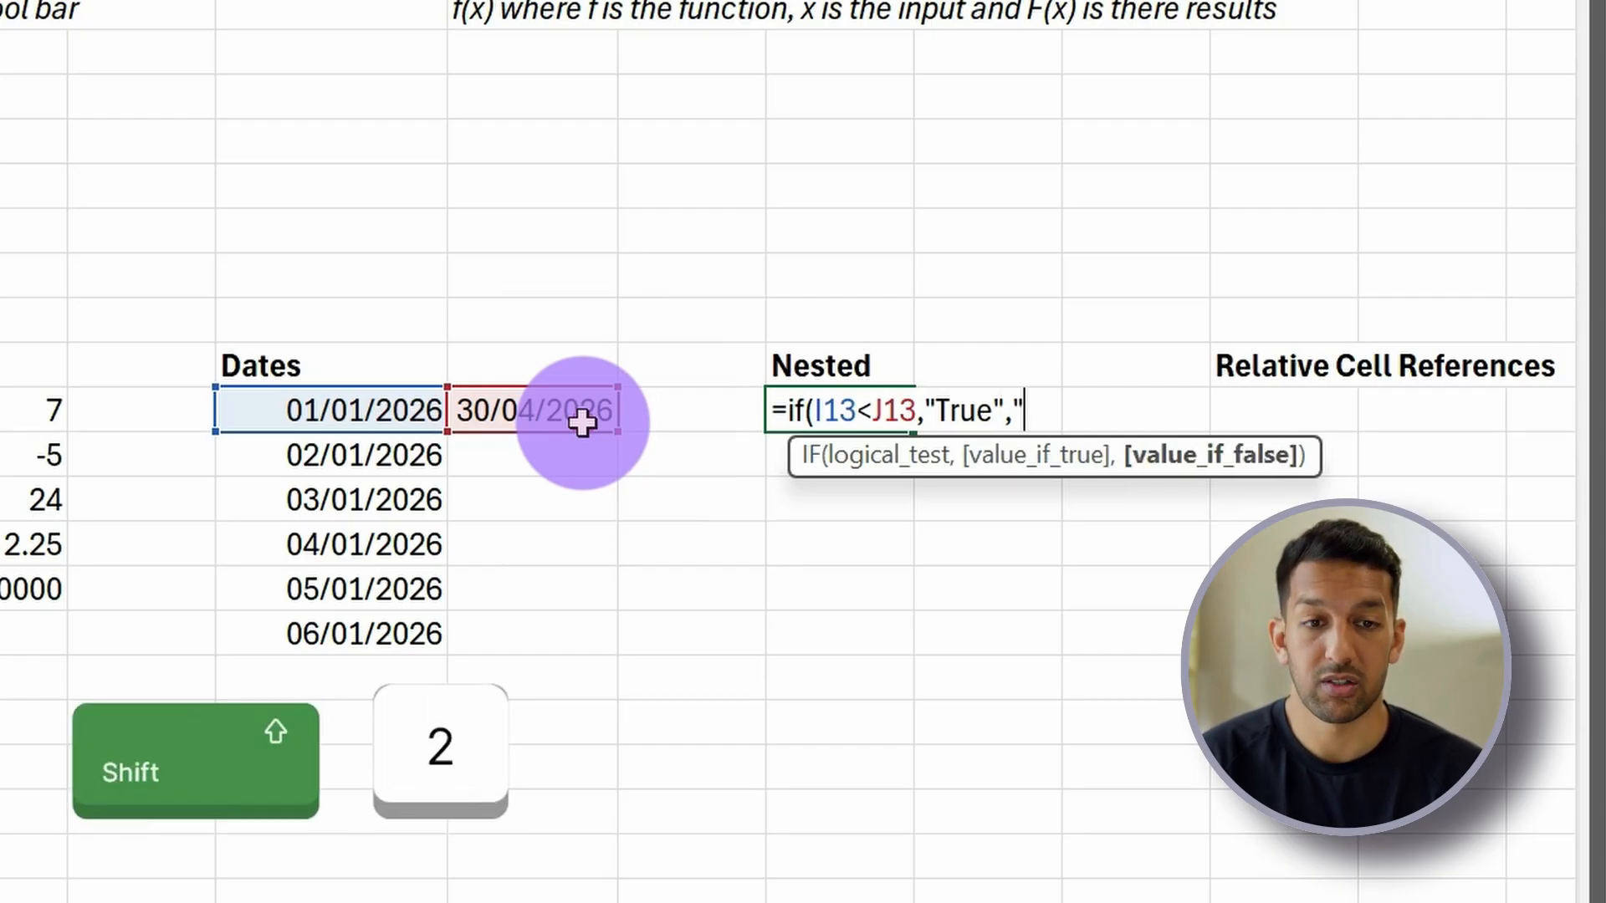
pyautogui.write('False"')
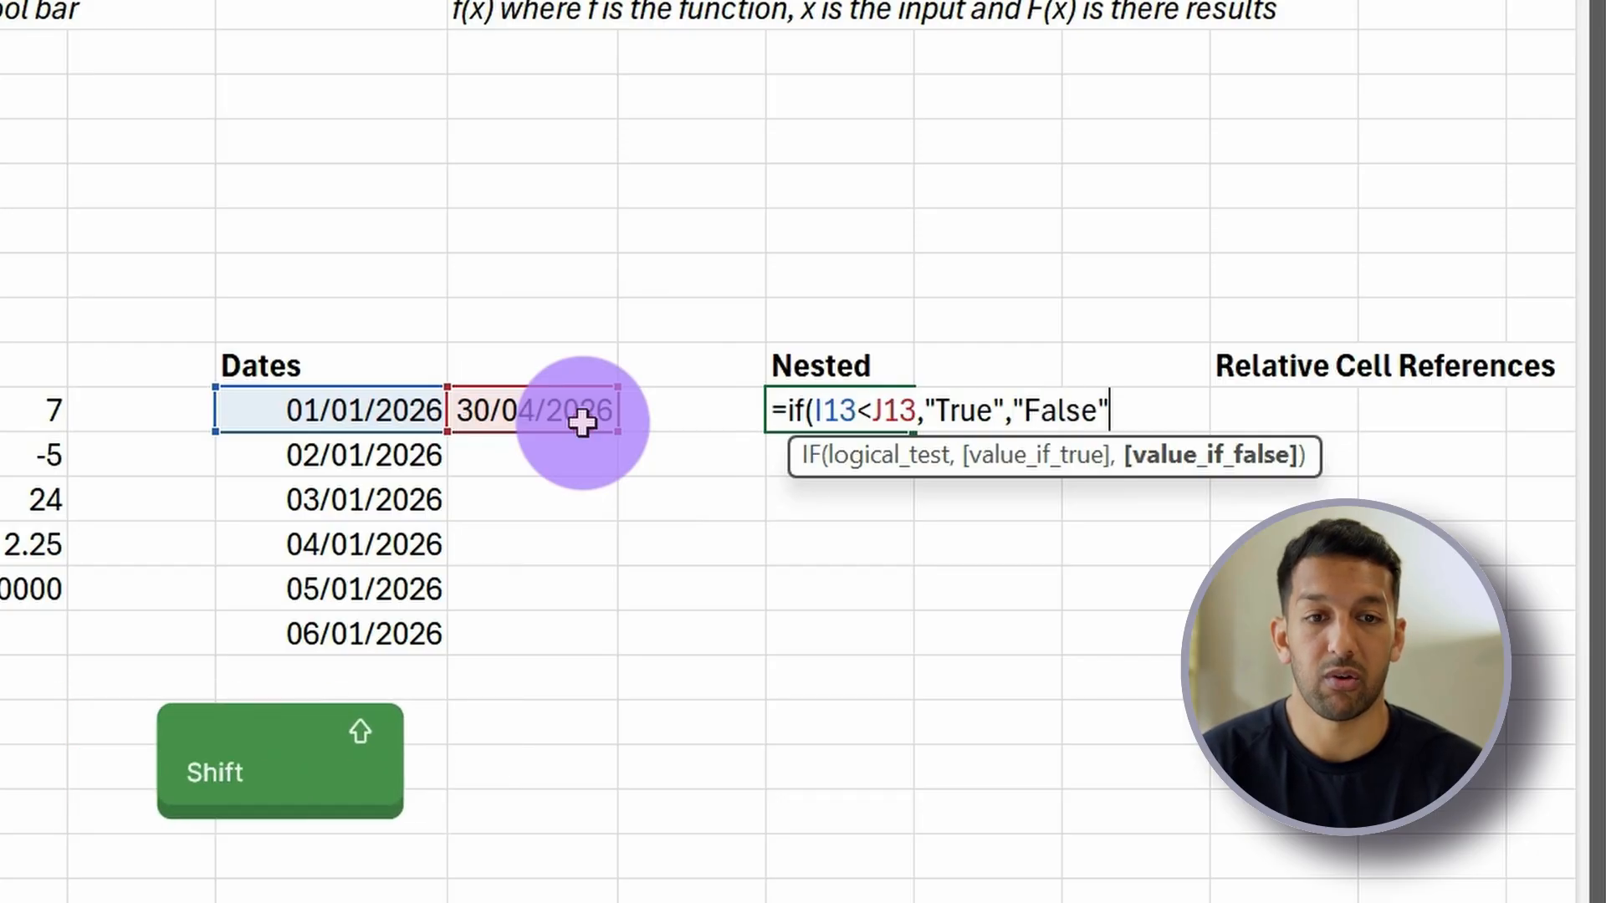
pyautogui.write(')')
pyautogui.press('Return')
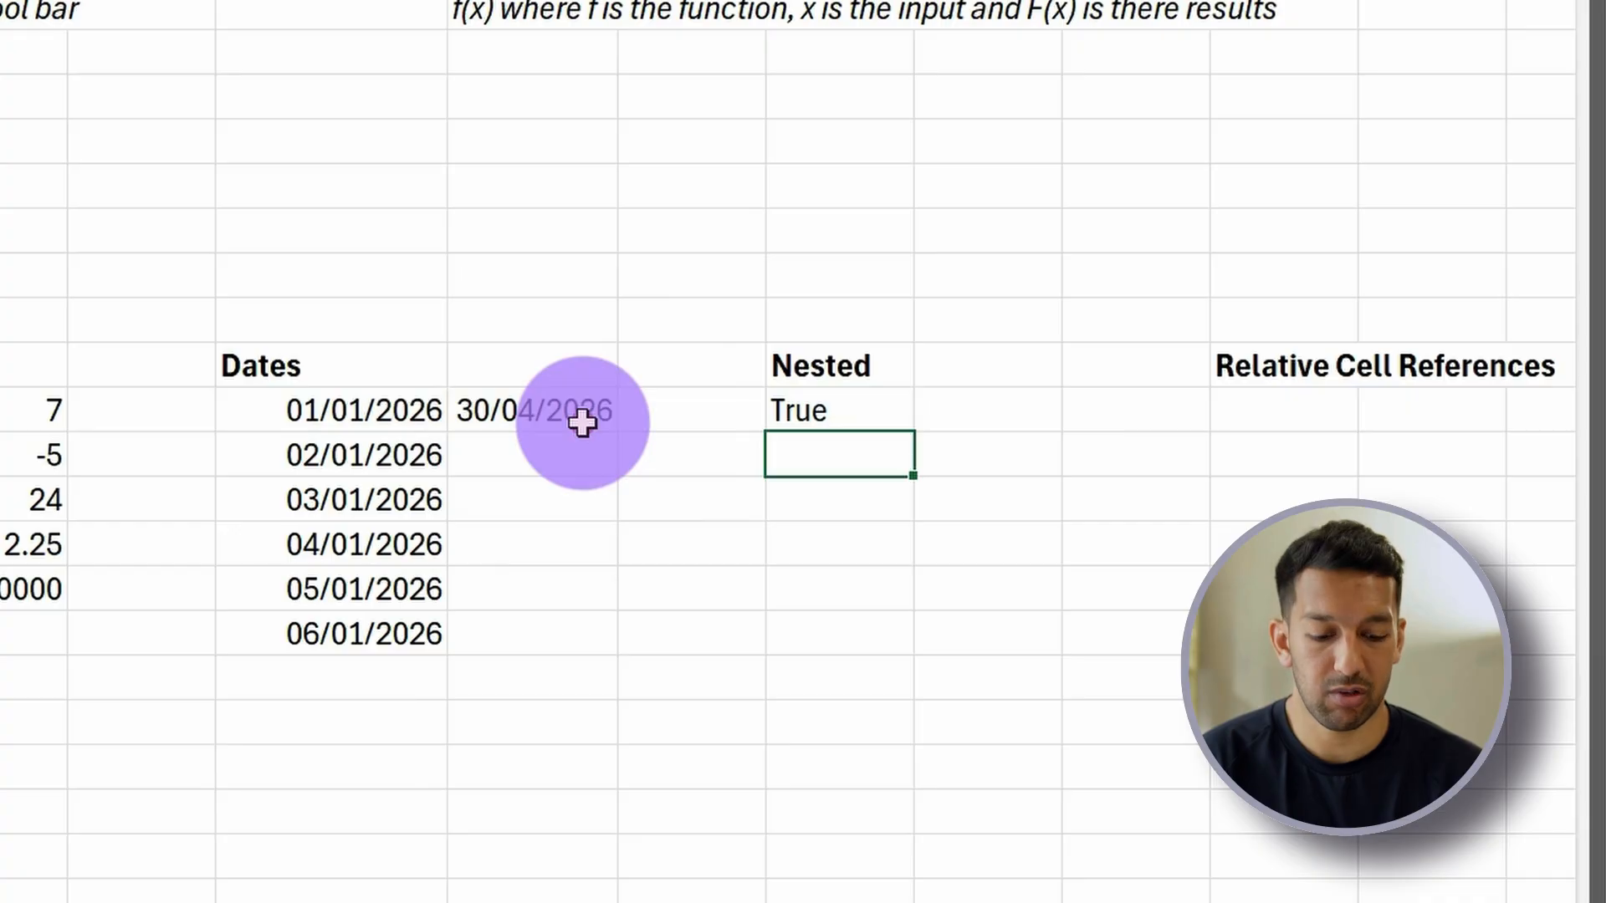
pyautogui.press('Up')
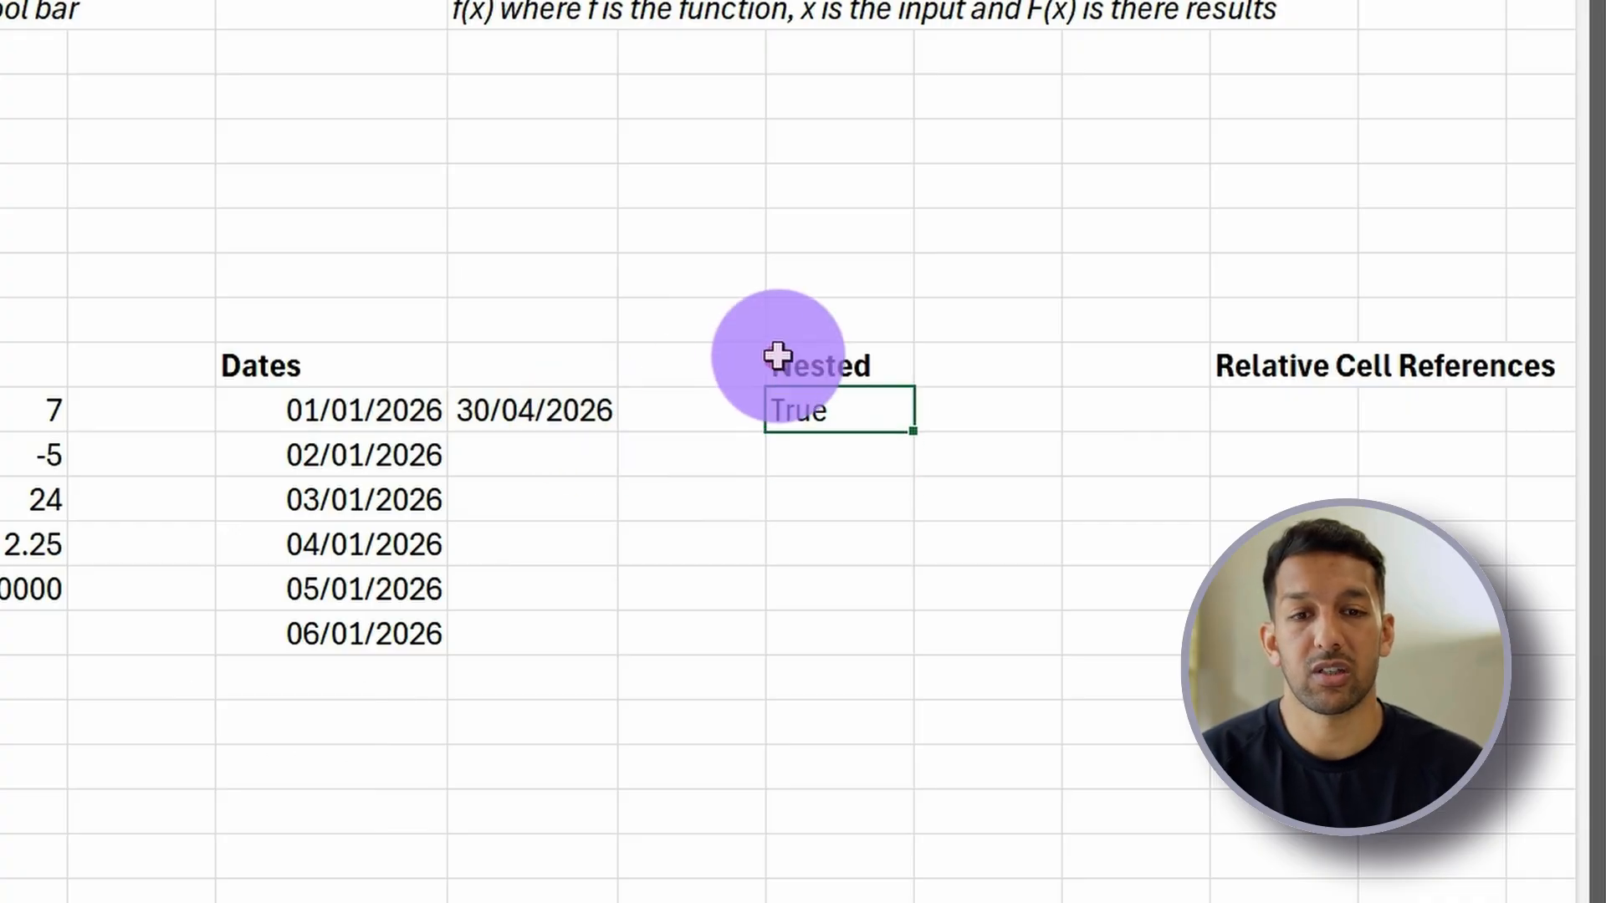
pyautogui.press('F2')
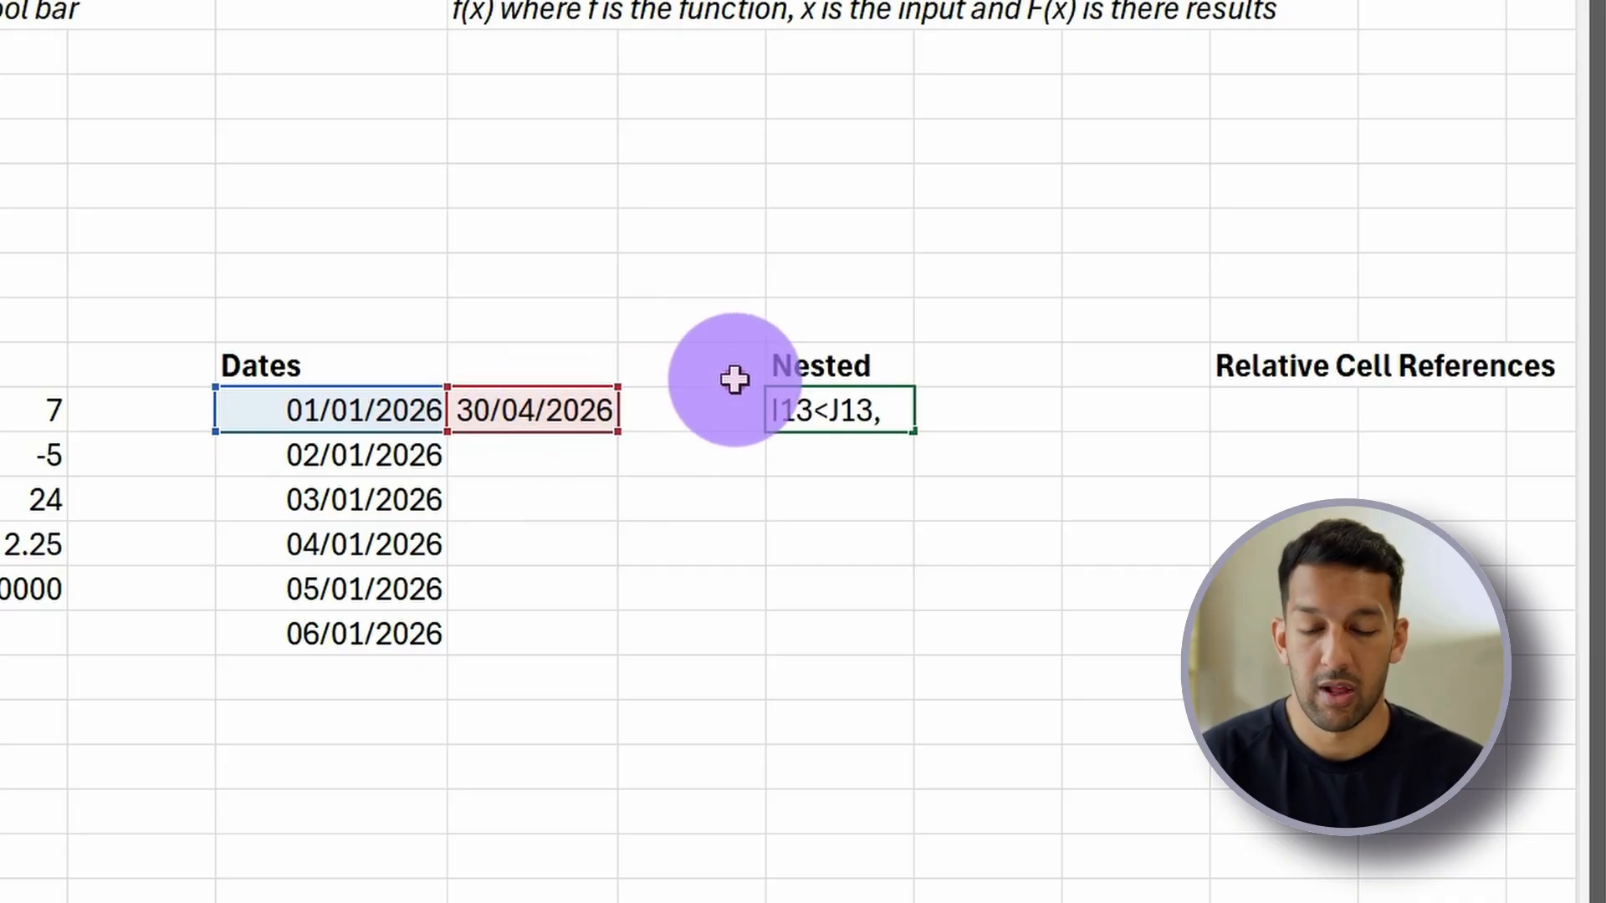
pyautogui.press('Escape')
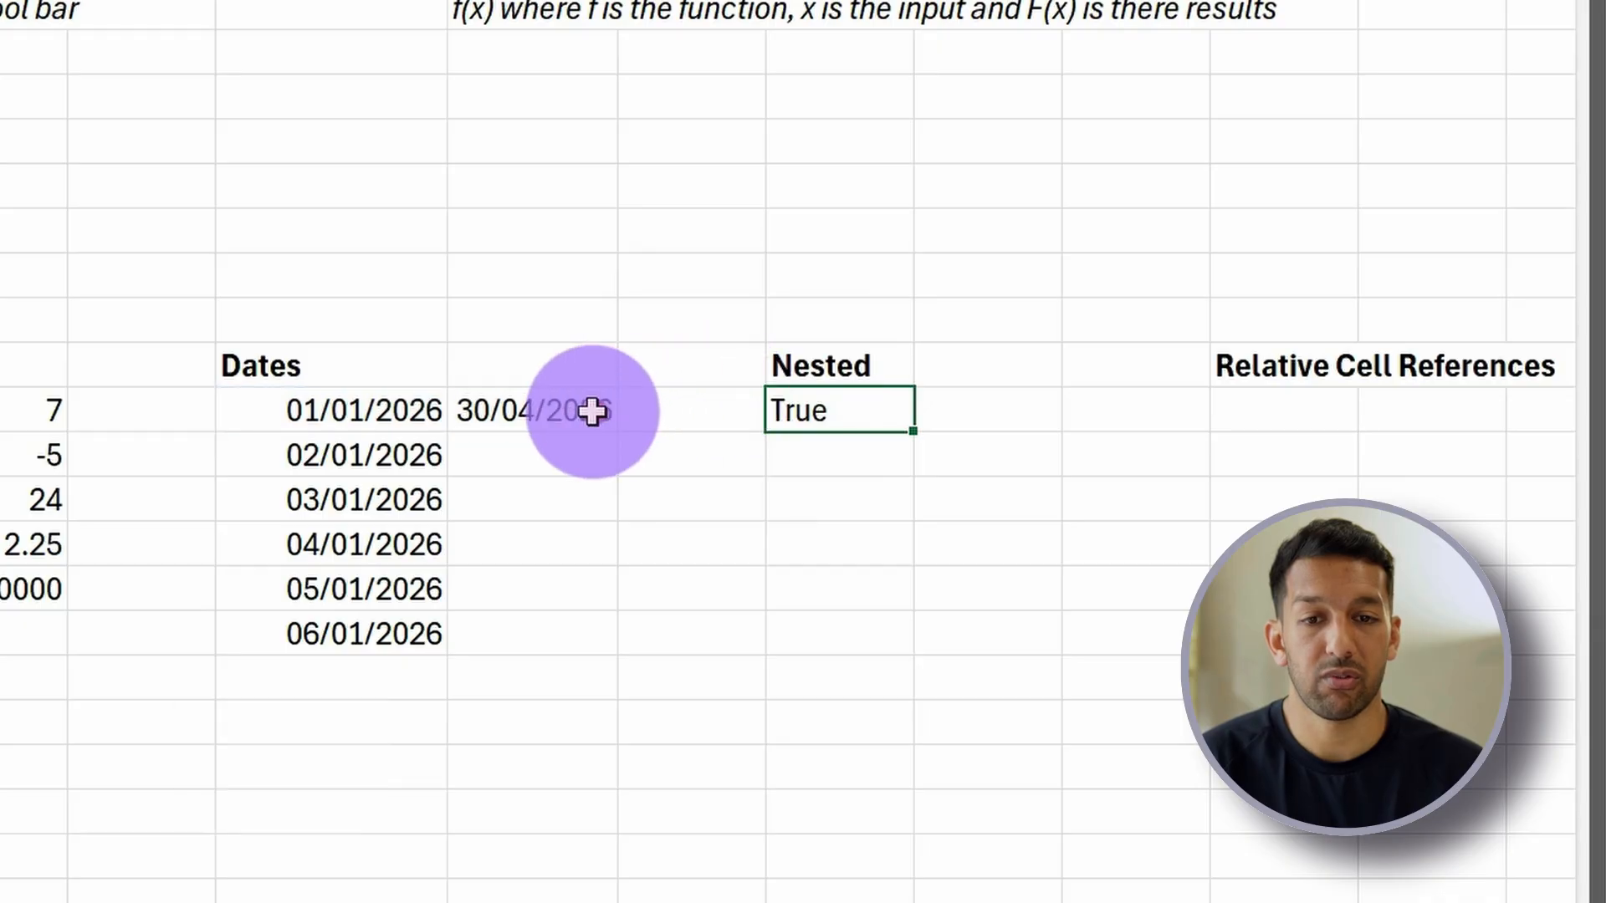
# Try the date 30/4/2025 in J13 to test the IF formula, and undo the change.
pyautogui.click(559, 415)
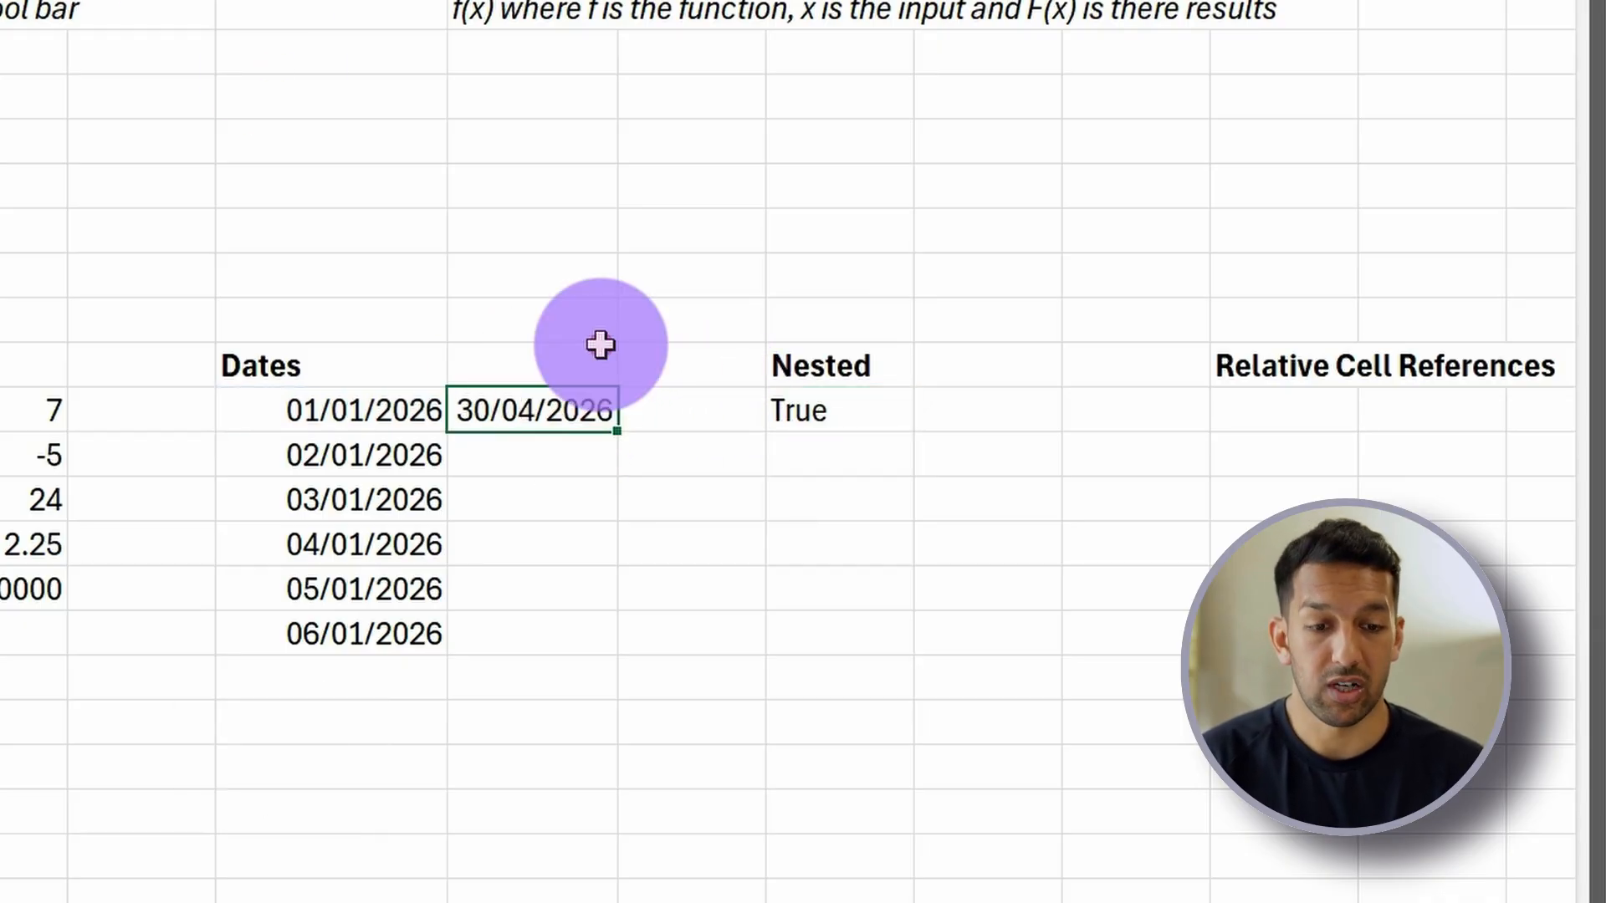
pyautogui.write('30/04/2')
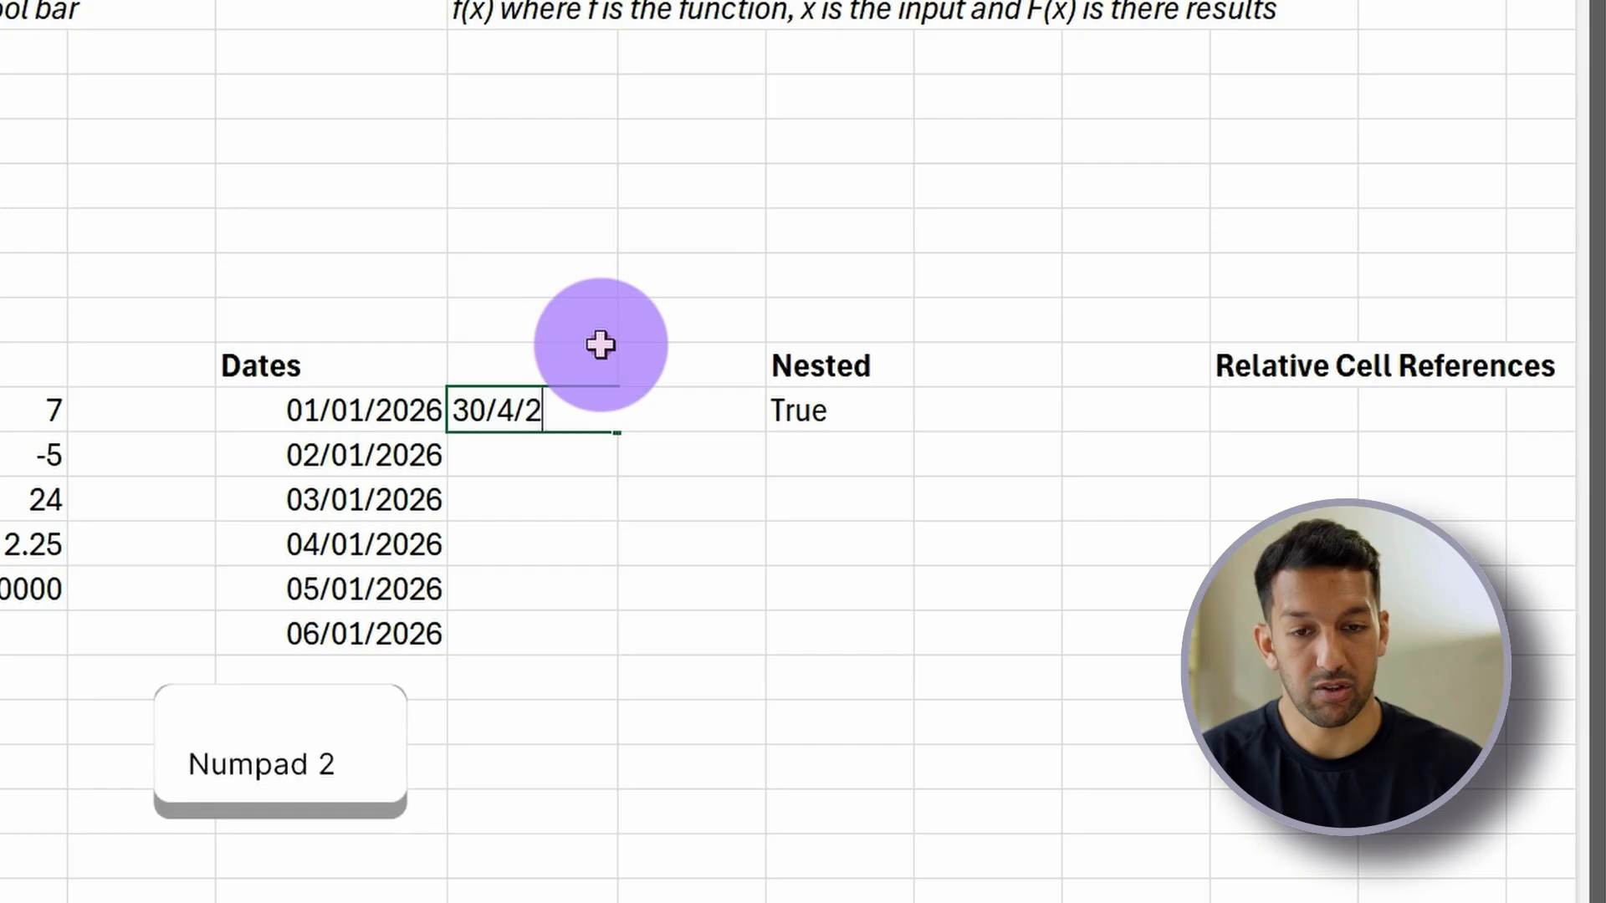
pyautogui.write('025')
pyautogui.press('Return')
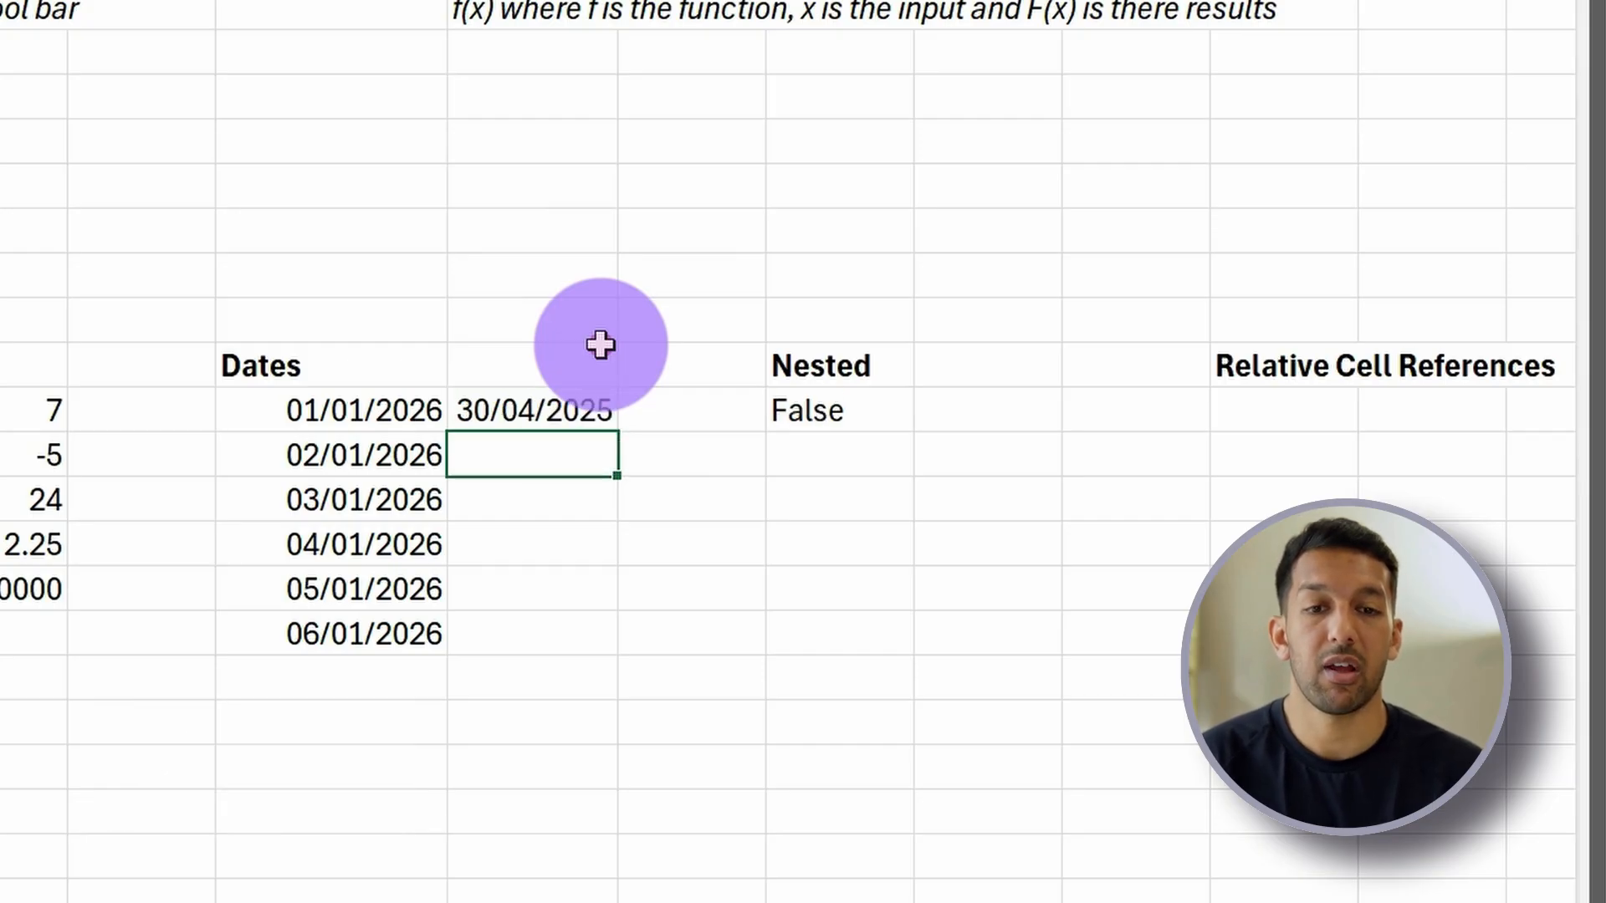
pyautogui.click(831, 423)
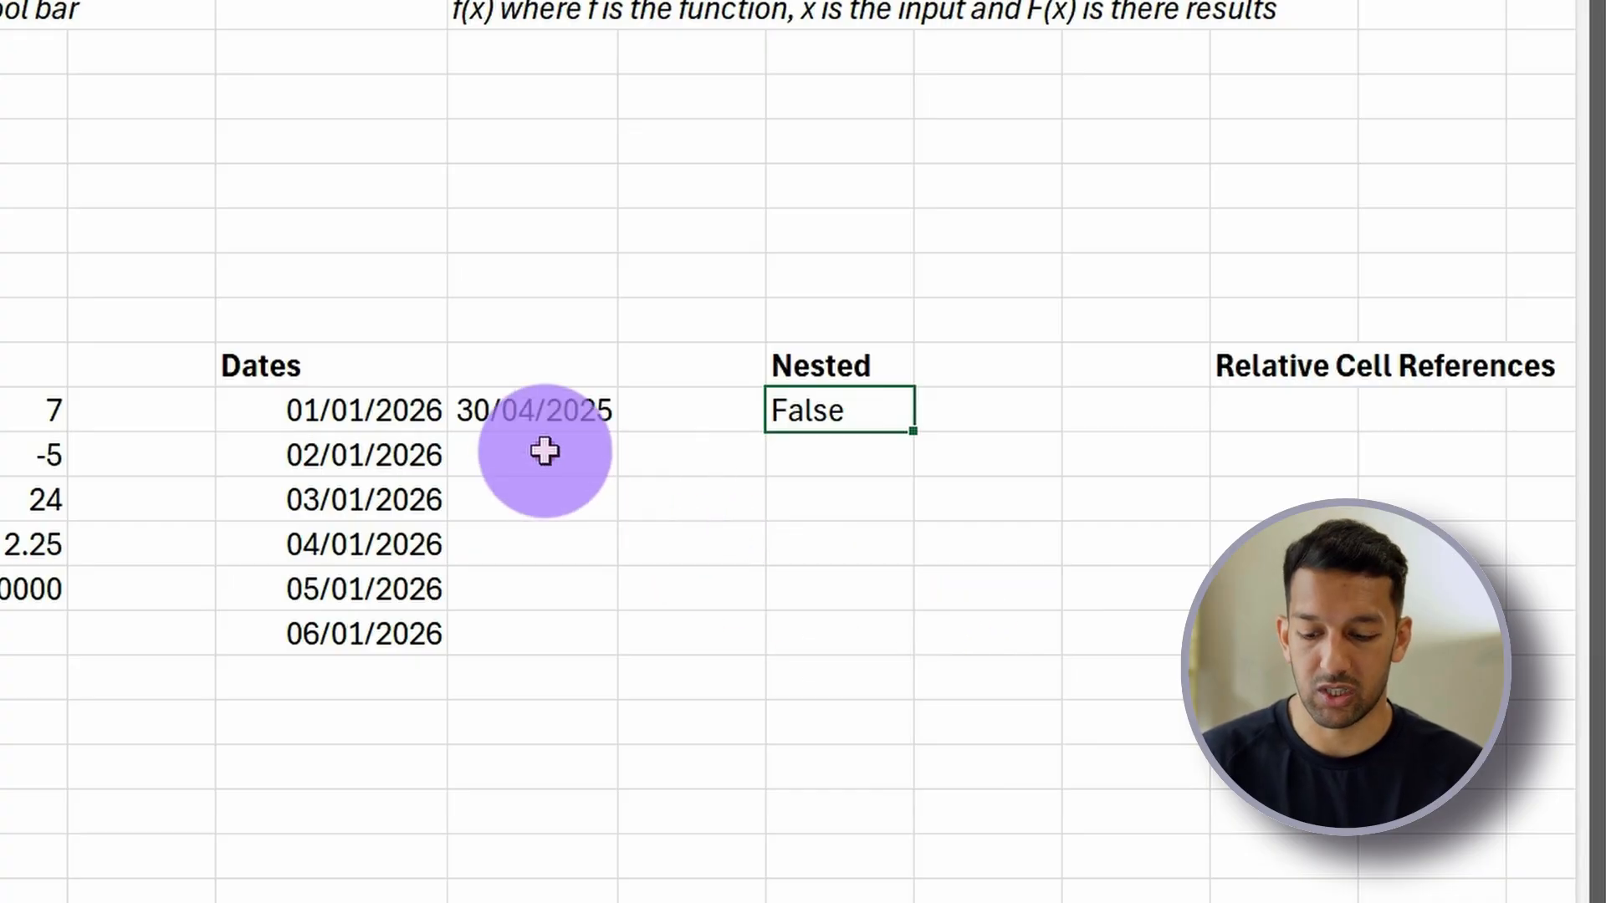
pyautogui.hotkey('ctrl', 'z')
# Replace the "True" result in L13's IF formula with a nested SUM over B13:B19, leaving its bracket open.
pyautogui.click(824, 414)
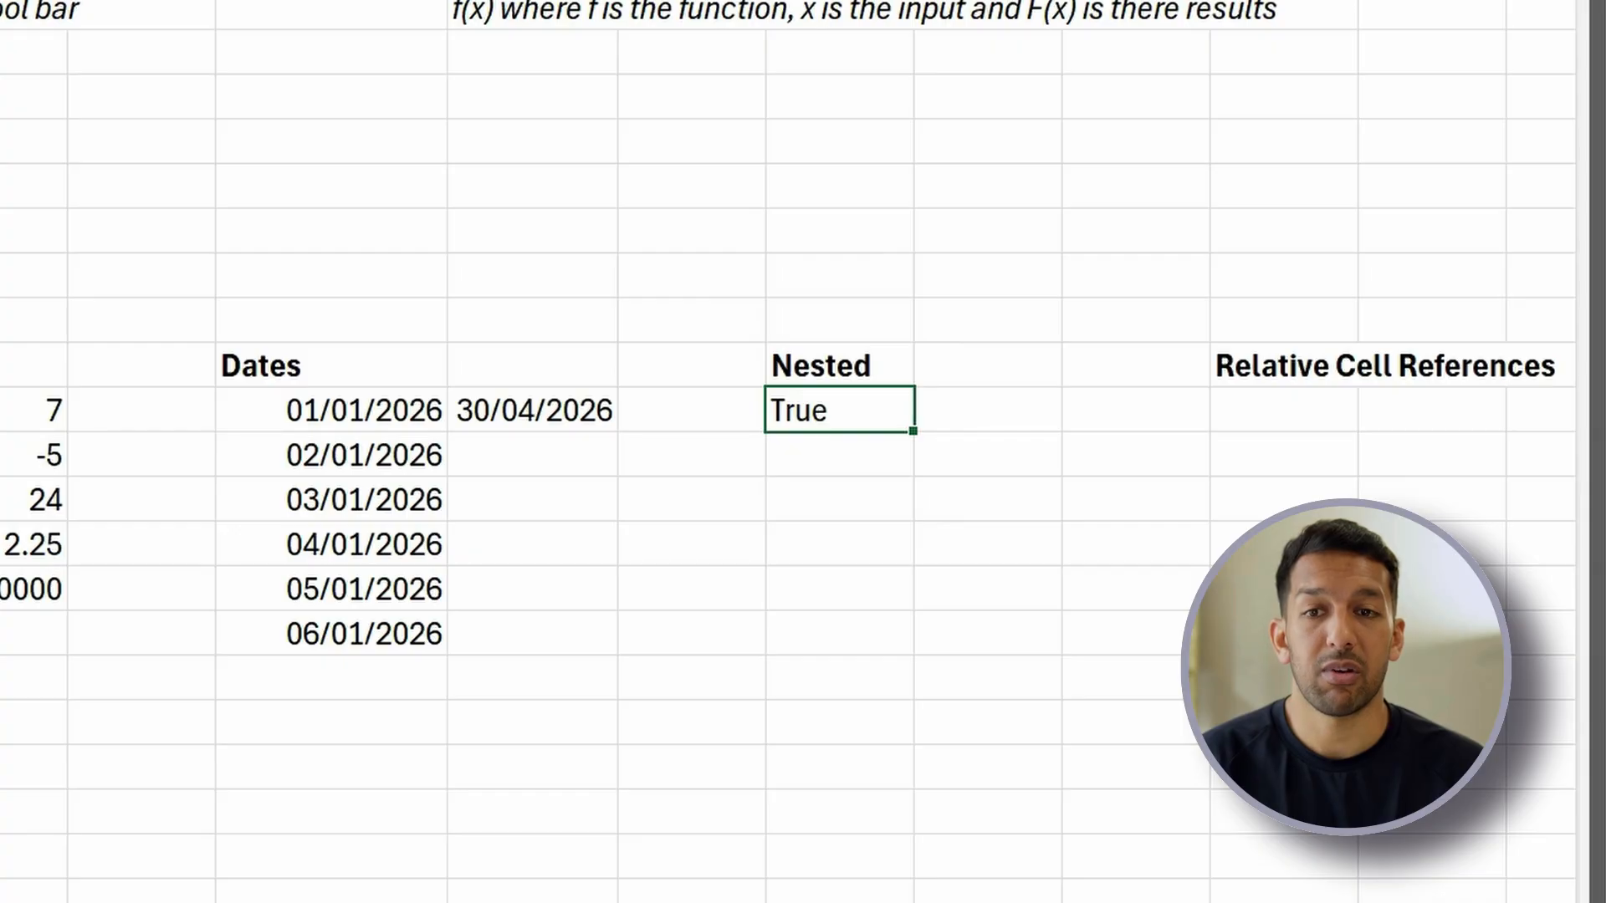
pyautogui.click(195, 73)
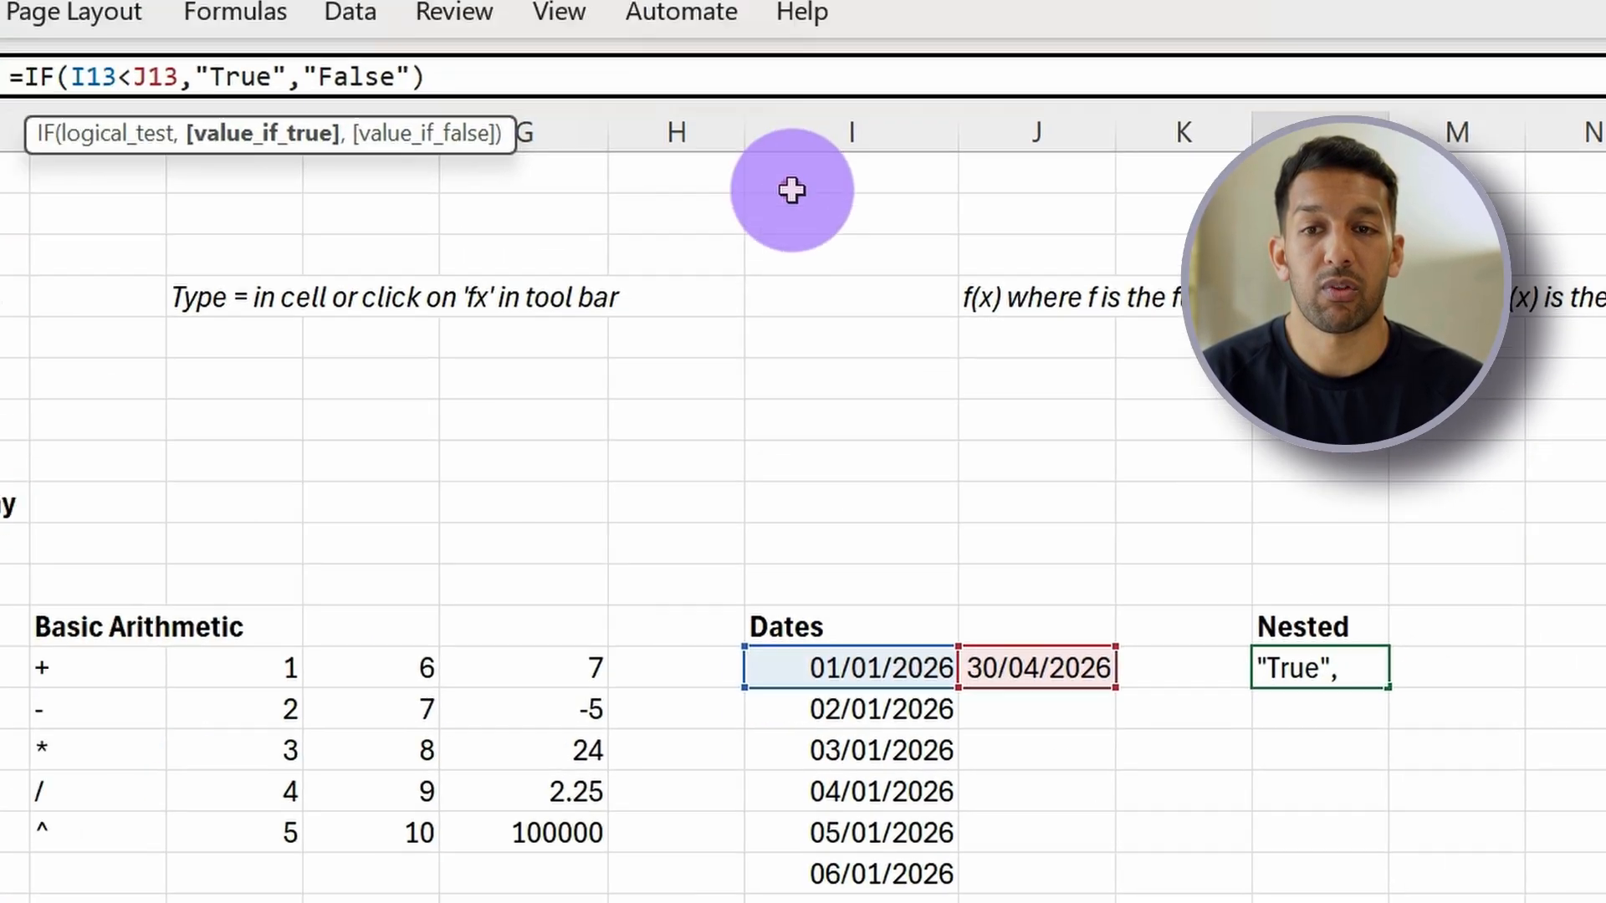
pyautogui.press('Delete')
pyautogui.press('Delete')
pyautogui.press('Delete')
pyautogui.press('Delete')
pyautogui.press('Delete')
pyautogui.press('Delete')
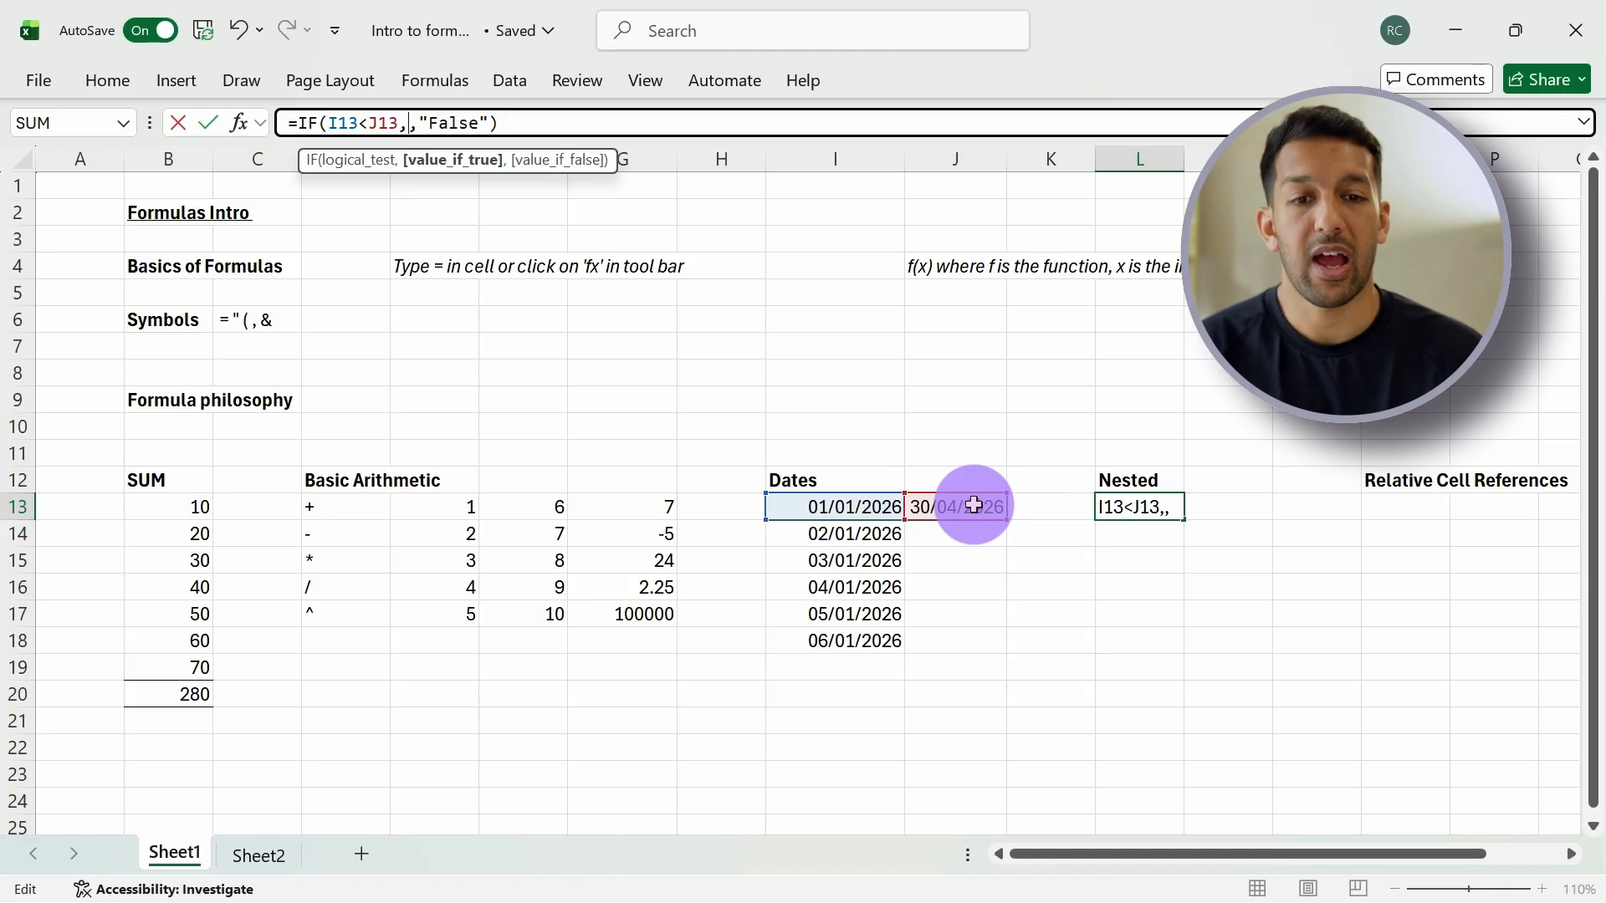
pyautogui.write('SUM(')
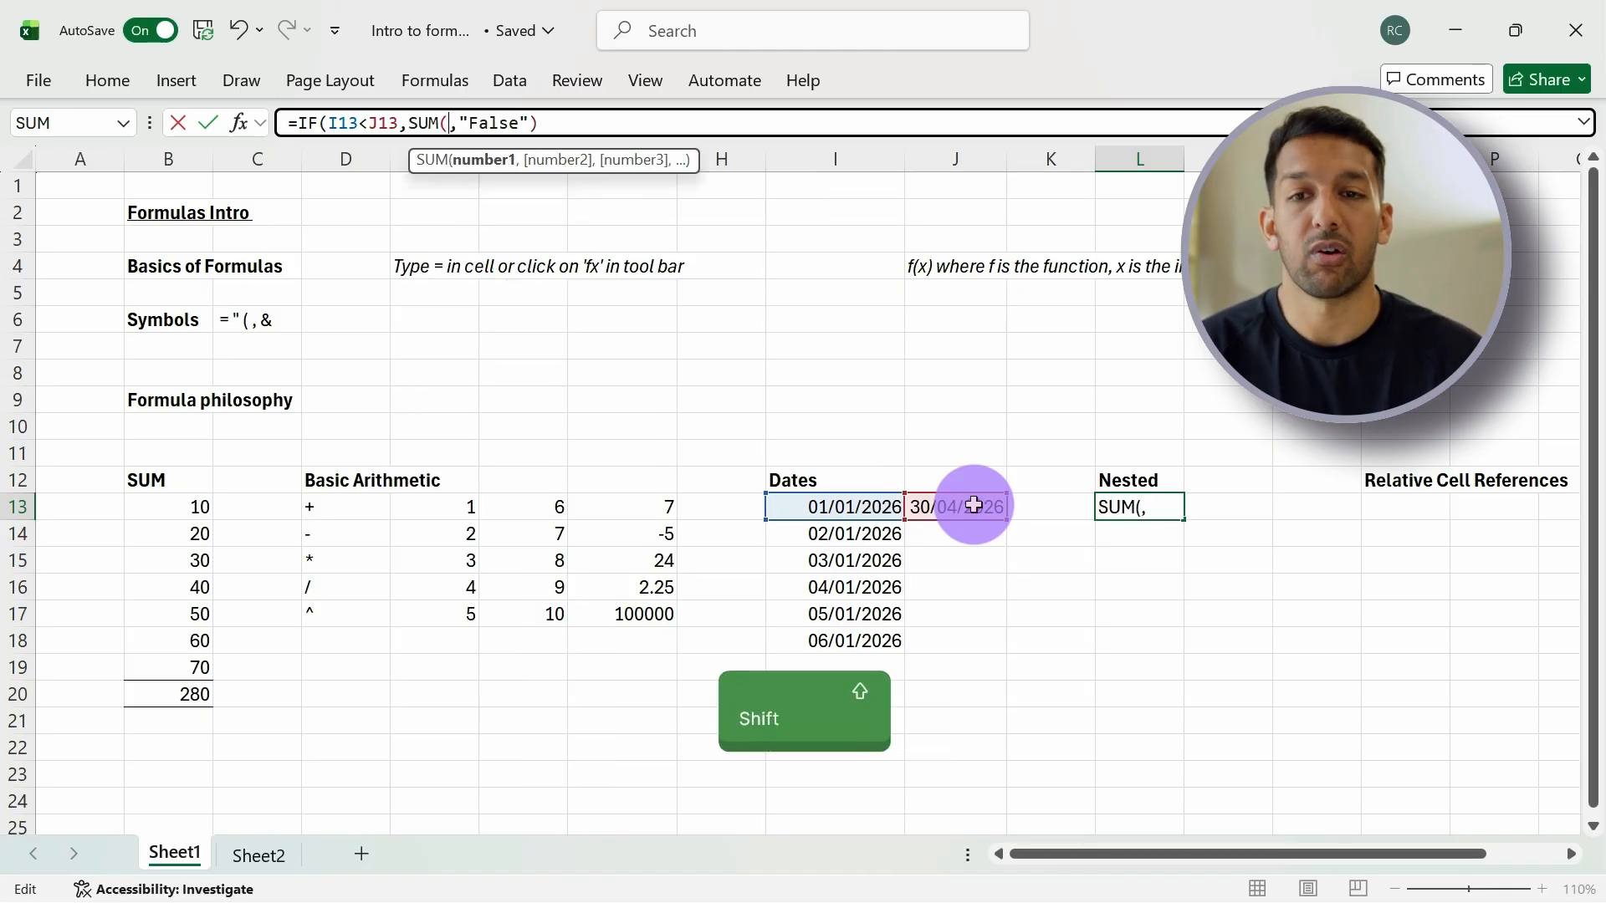
pyautogui.moveTo(191, 507); pyautogui.dragTo(188, 674)
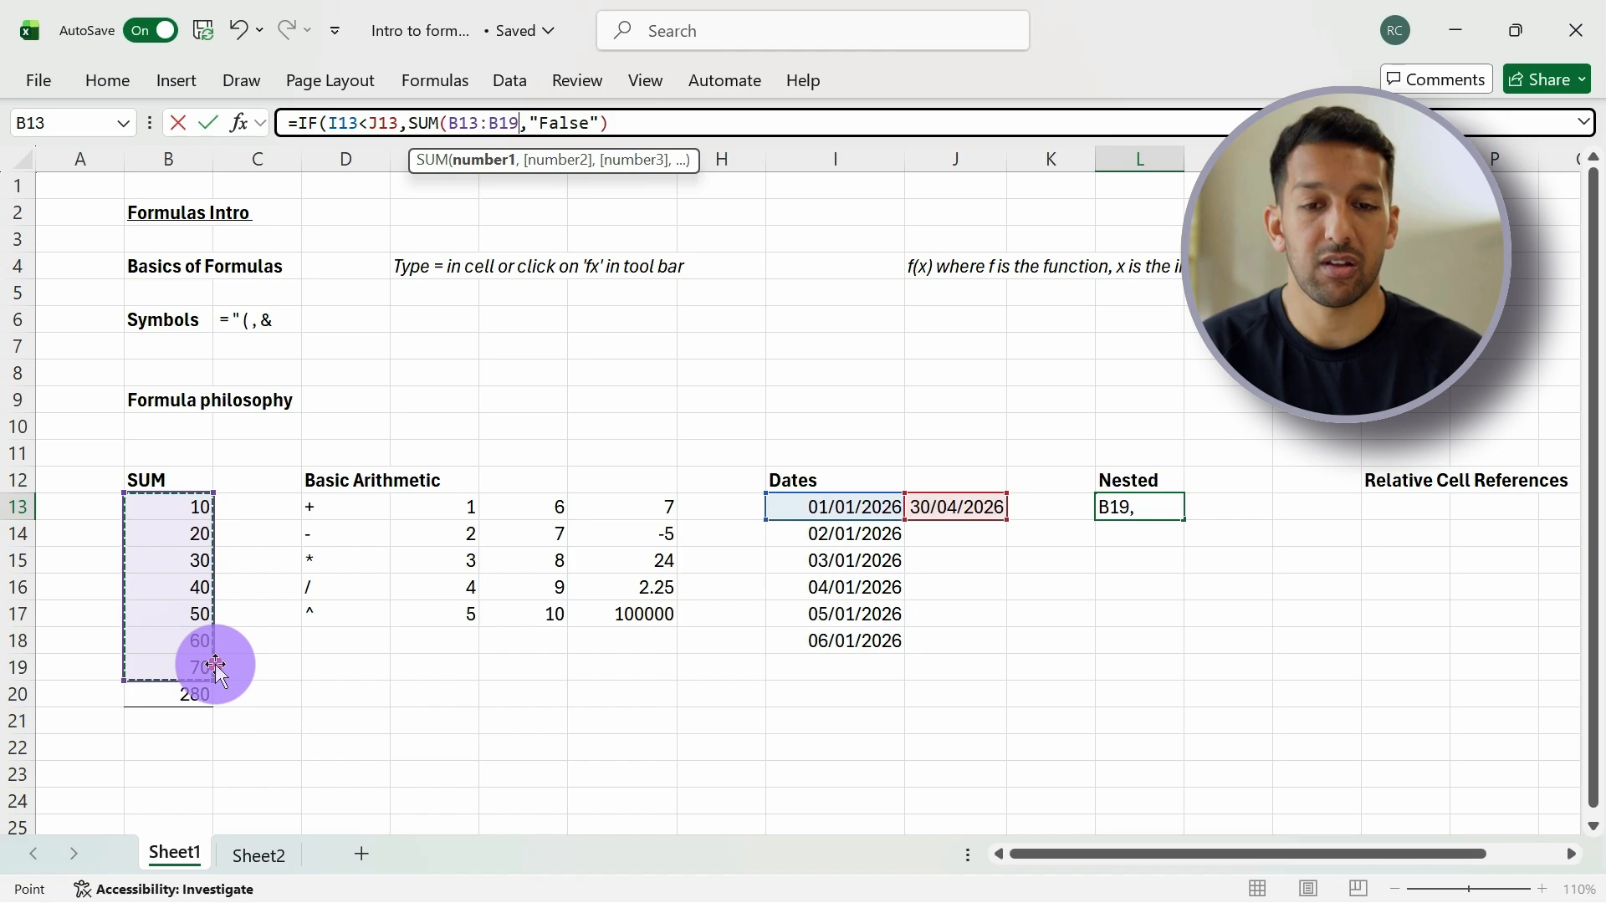
# Try to enter the L13 formula without the SUM's closing bracket, and decline the proposed correction.
pyautogui.press('Return')
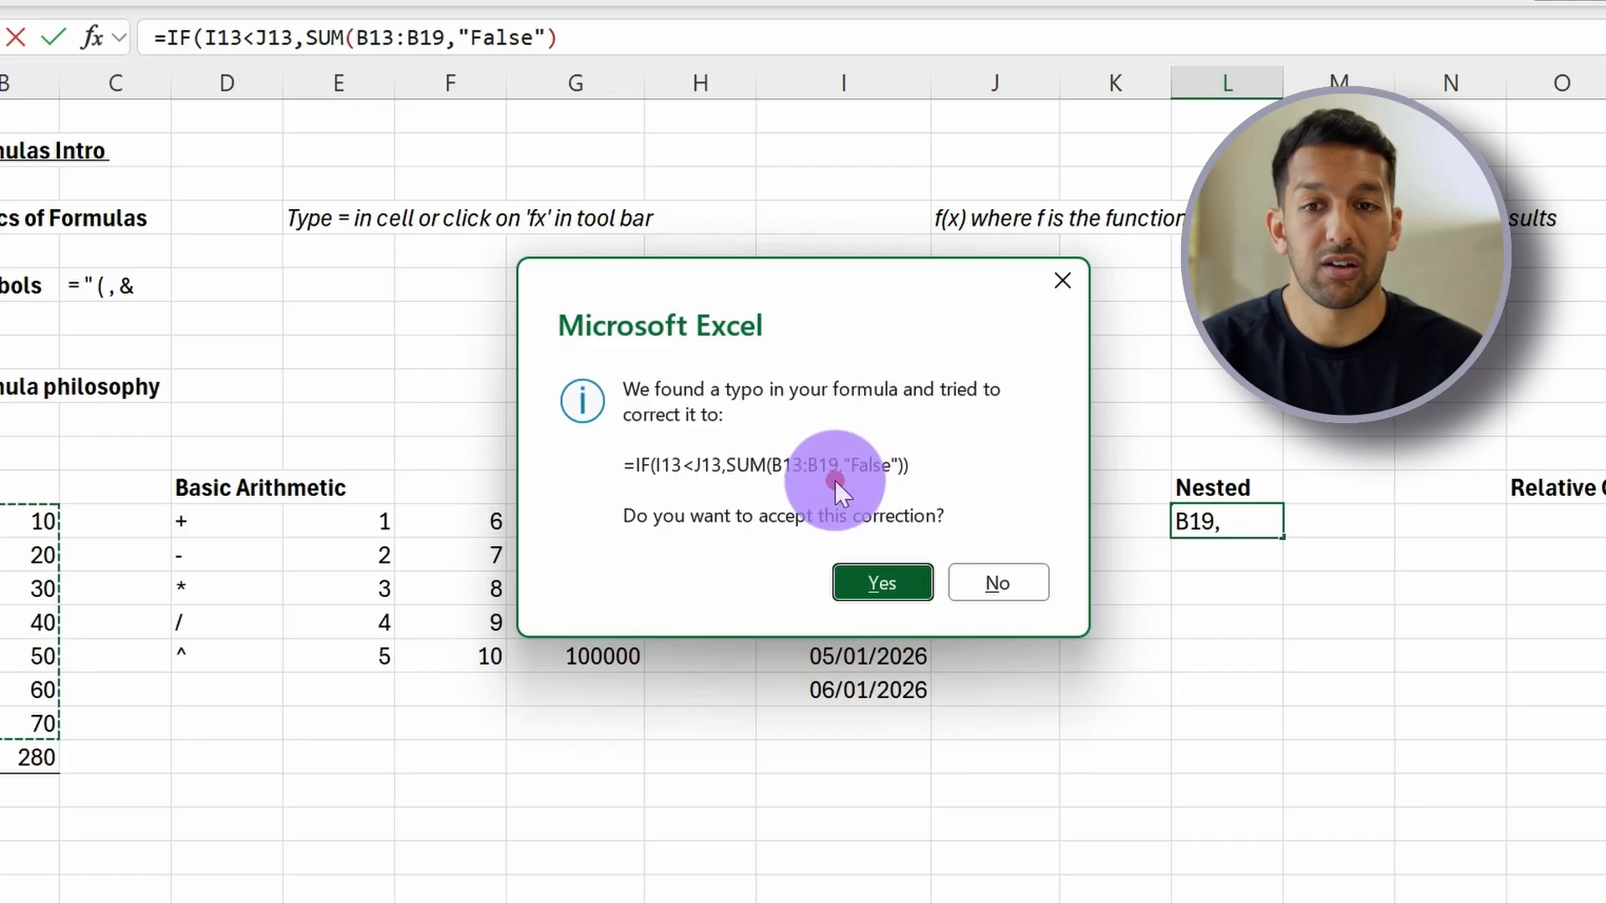
pyautogui.click(1006, 581)
pyautogui.click(986, 585)
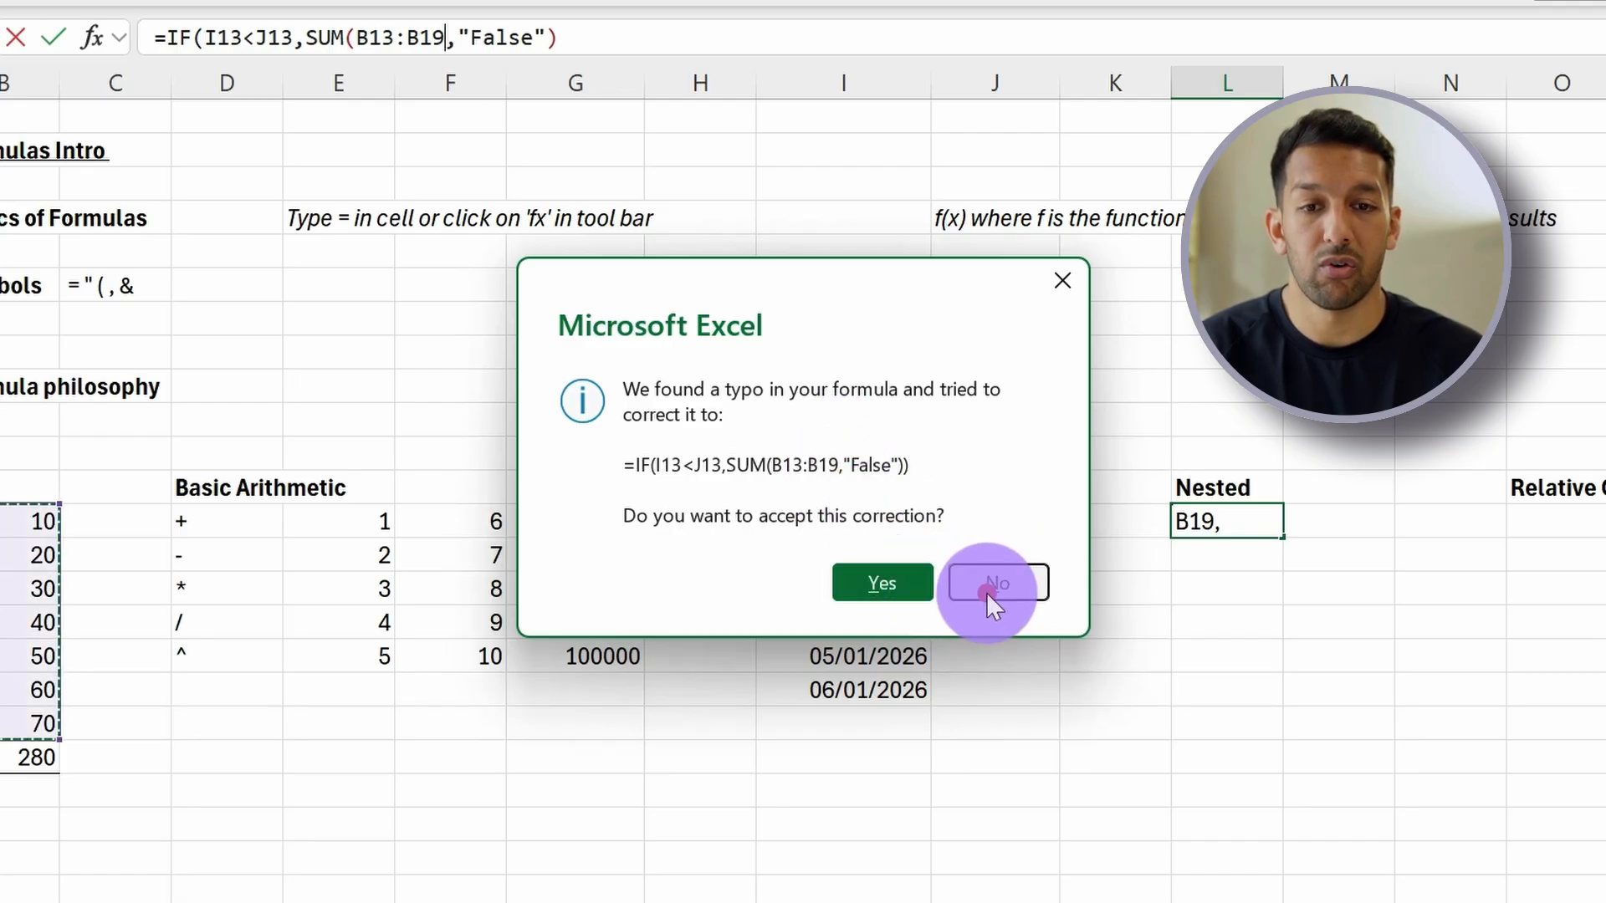
# Close the nested SUM's bracket after B19 in L13's IF formula.
pyautogui.click(997, 533)
pyautogui.click(1021, 530)
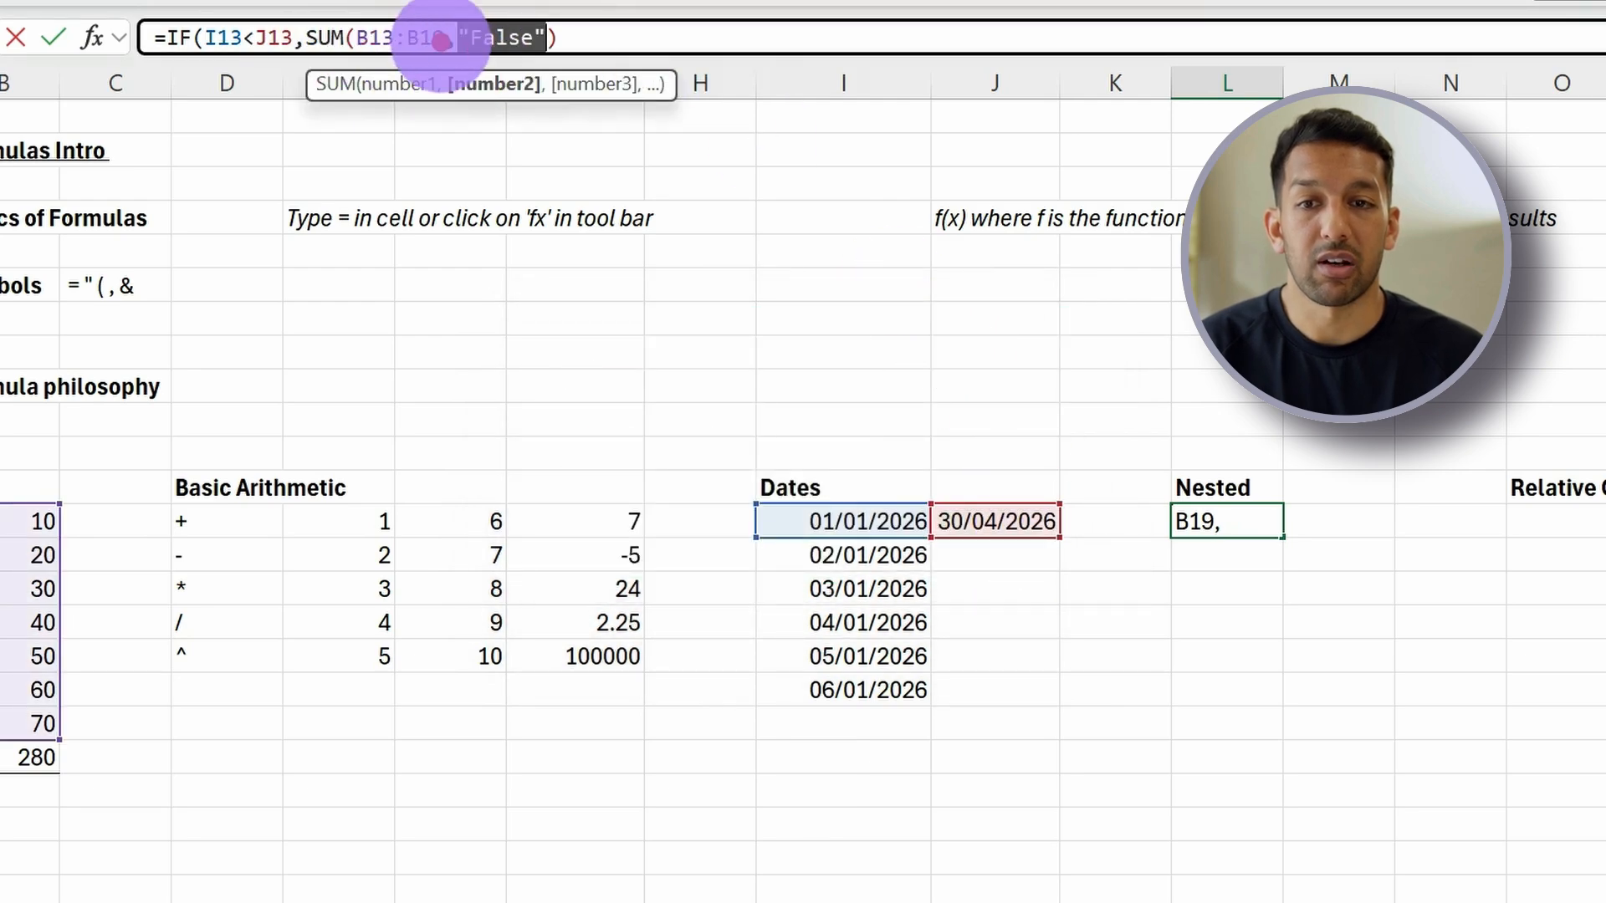
pyautogui.click(443, 38)
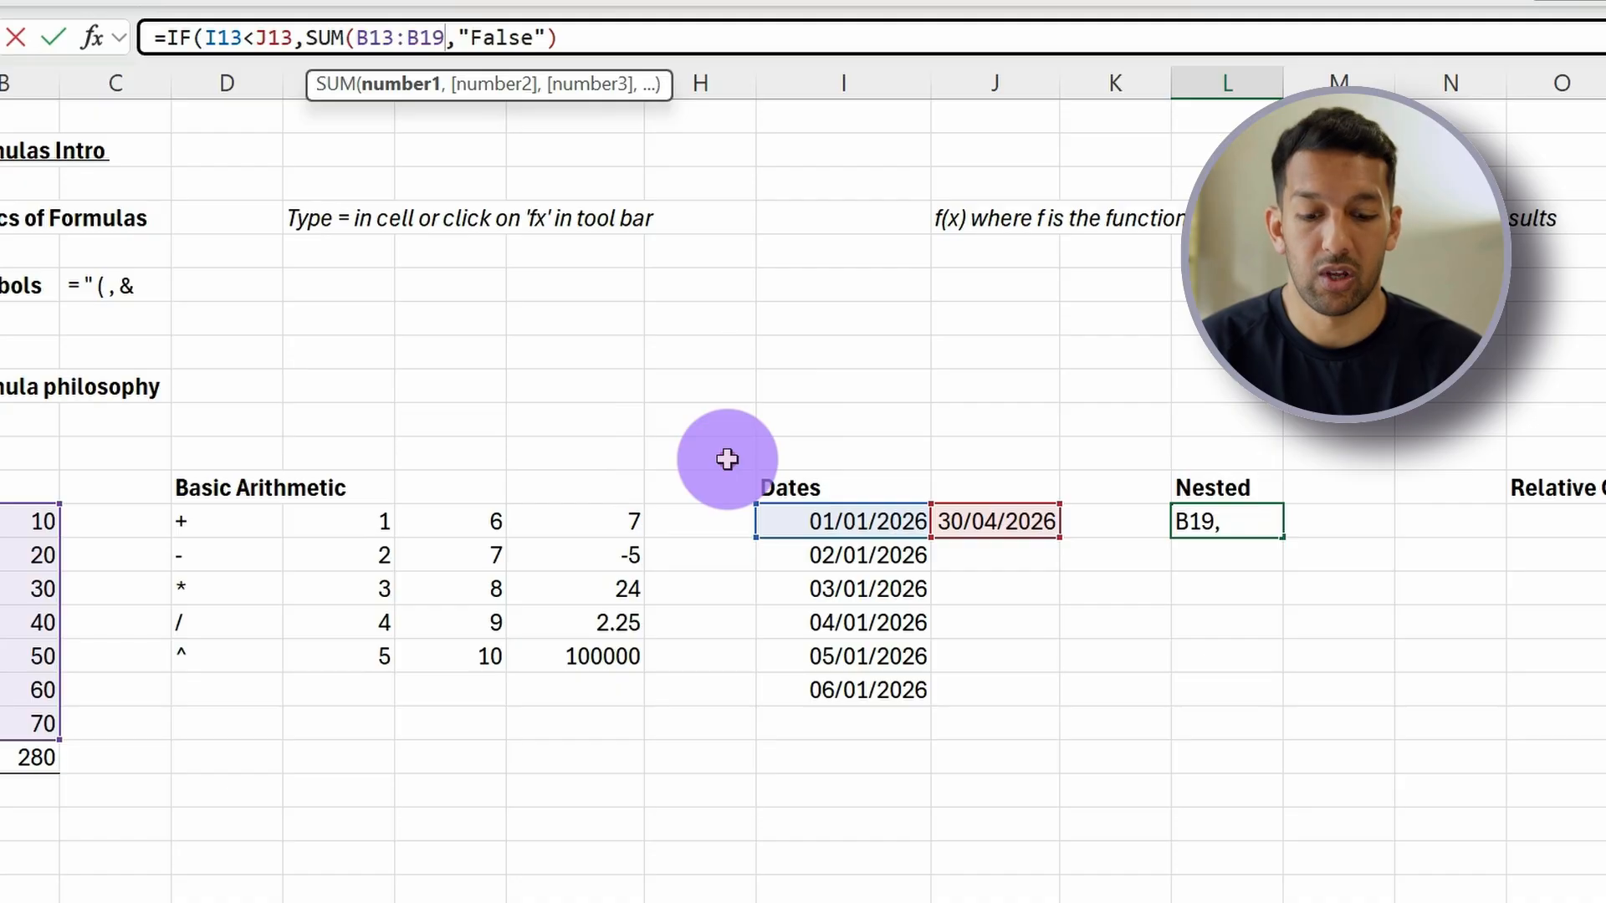
pyautogui.write(')')
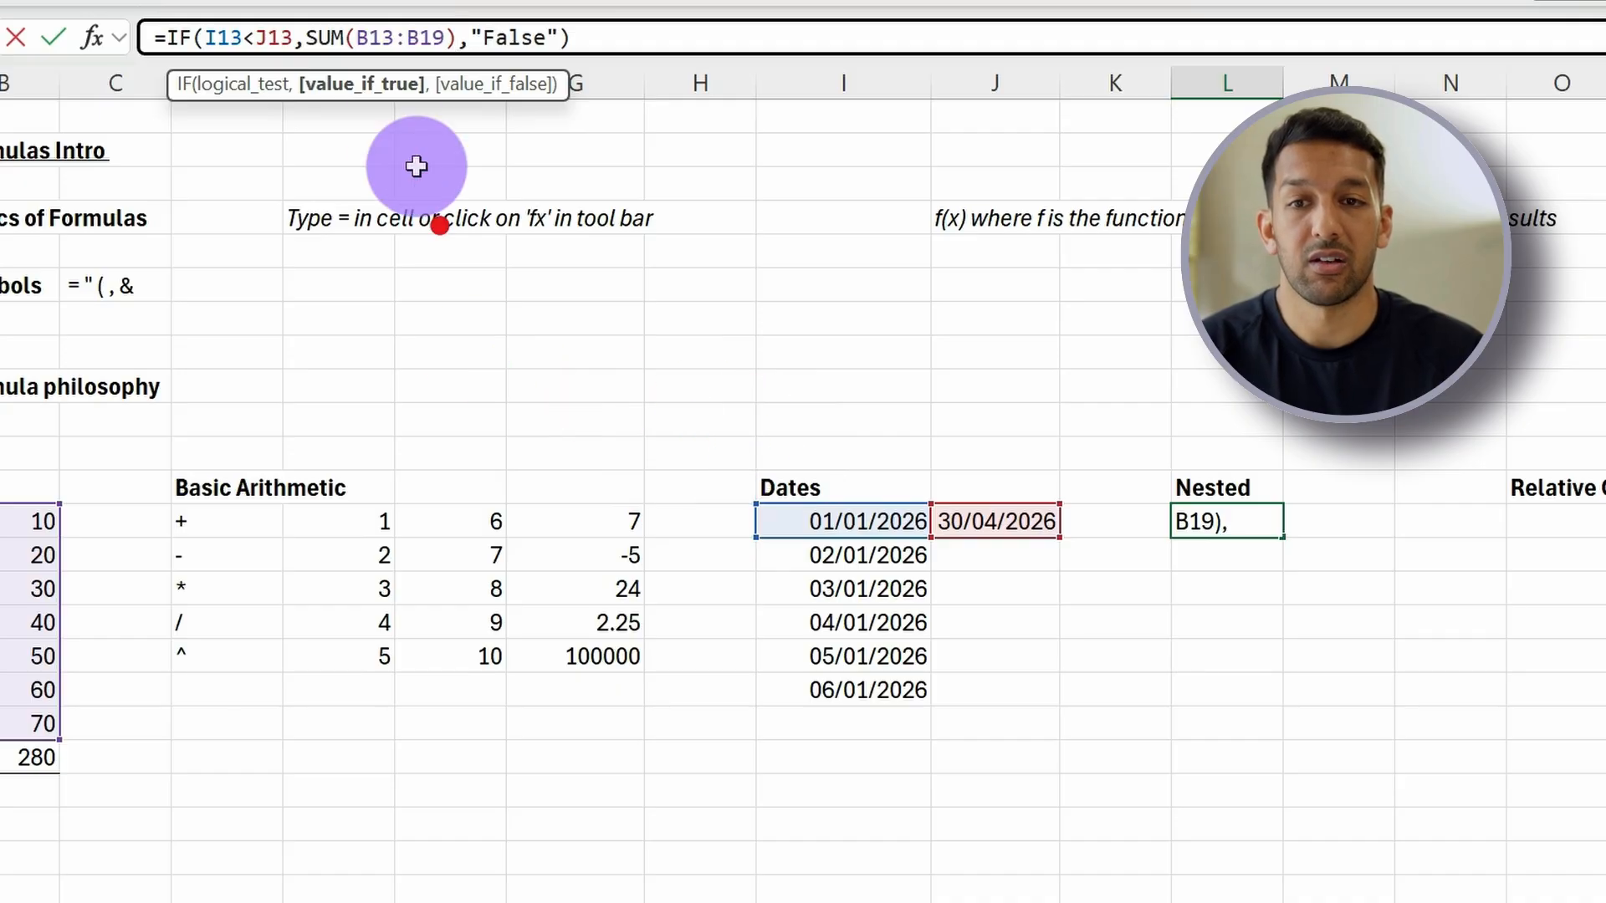
# Check the nested SUM(B13:B19) argument within L13's IF formula and enter the corrected formula.
pyautogui.moveTo(305, 44); pyautogui.dragTo(452, 58)
pyautogui.moveTo(575, 38); pyautogui.dragTo(184, 11)
pyautogui.click(355, 37)
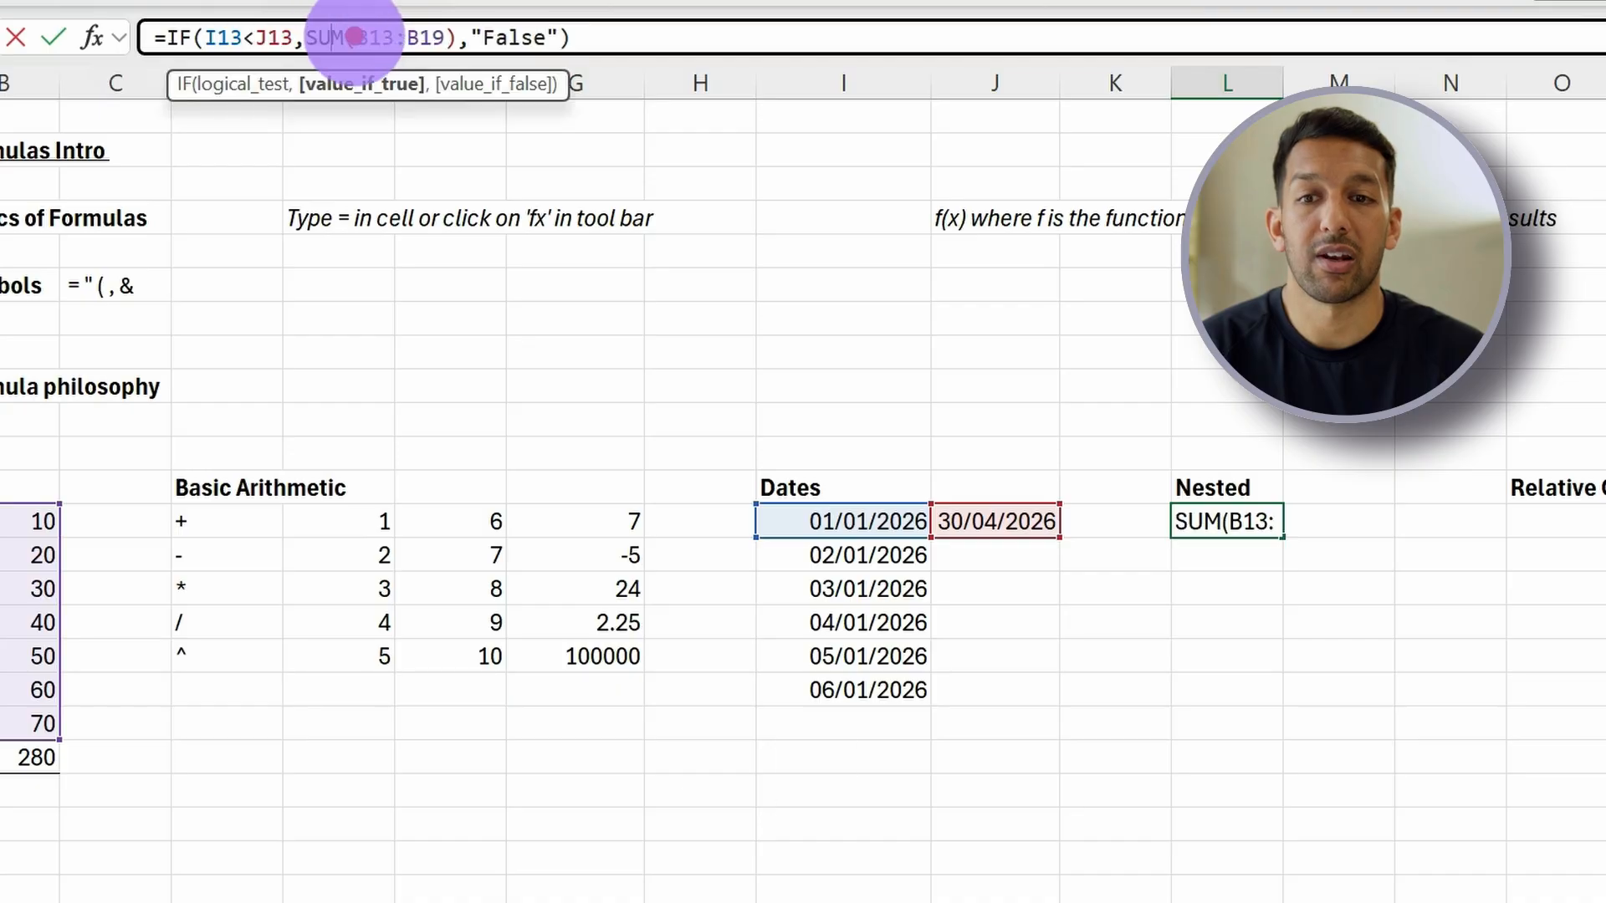
pyautogui.moveTo(307, 37); pyautogui.dragTo(454, 37)
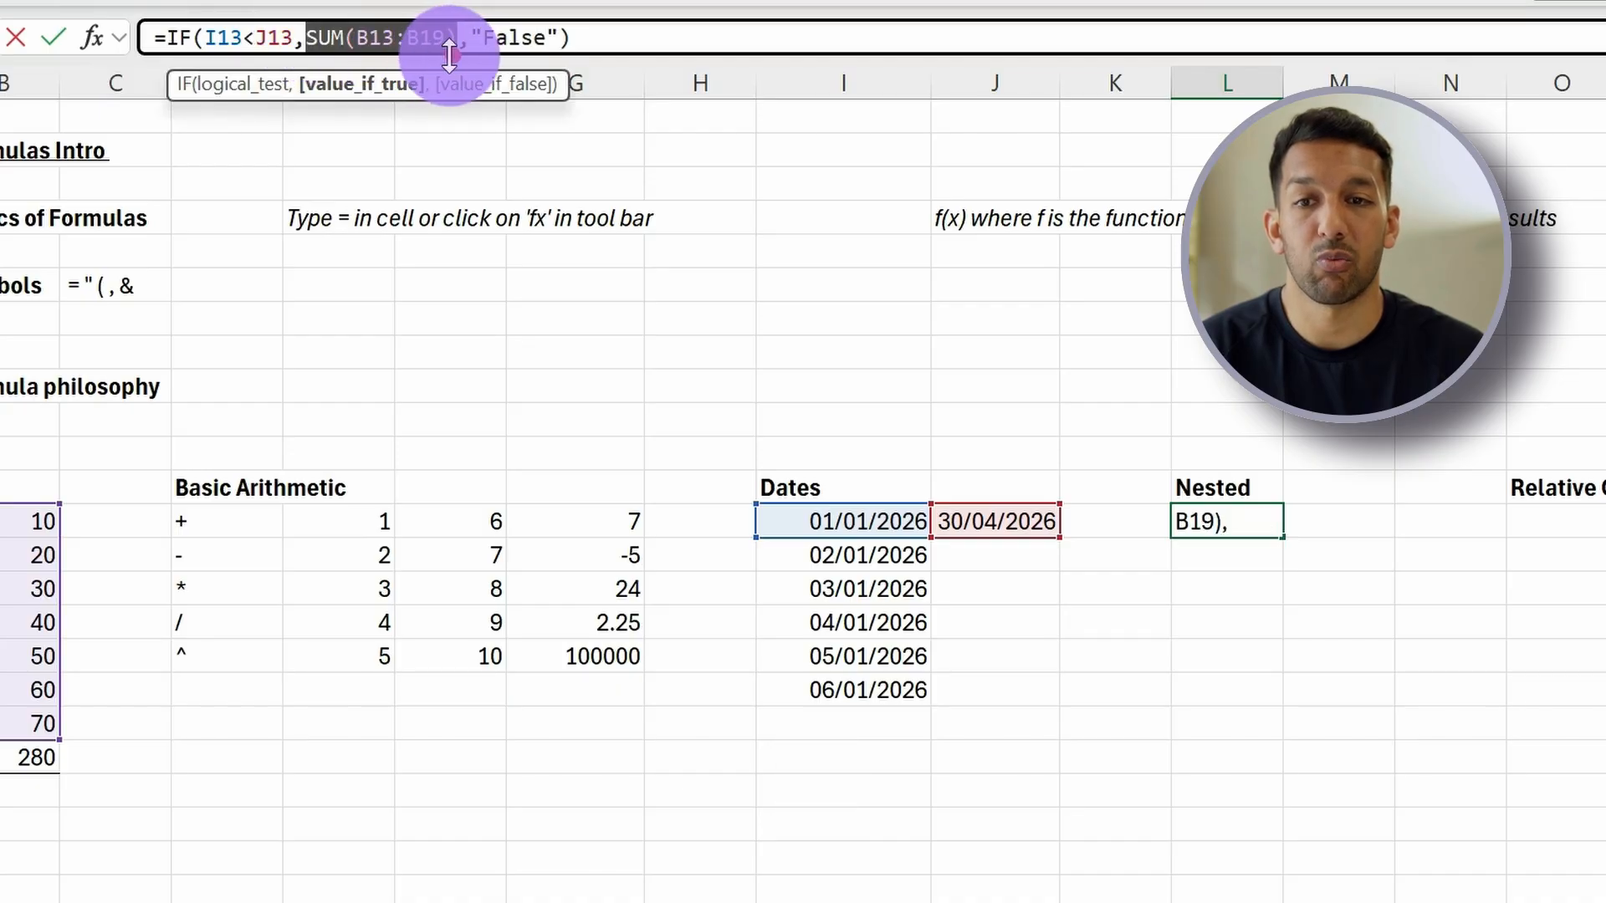
pyautogui.moveTo(167, 38); pyautogui.dragTo(682, 66)
pyautogui.click(680, 43)
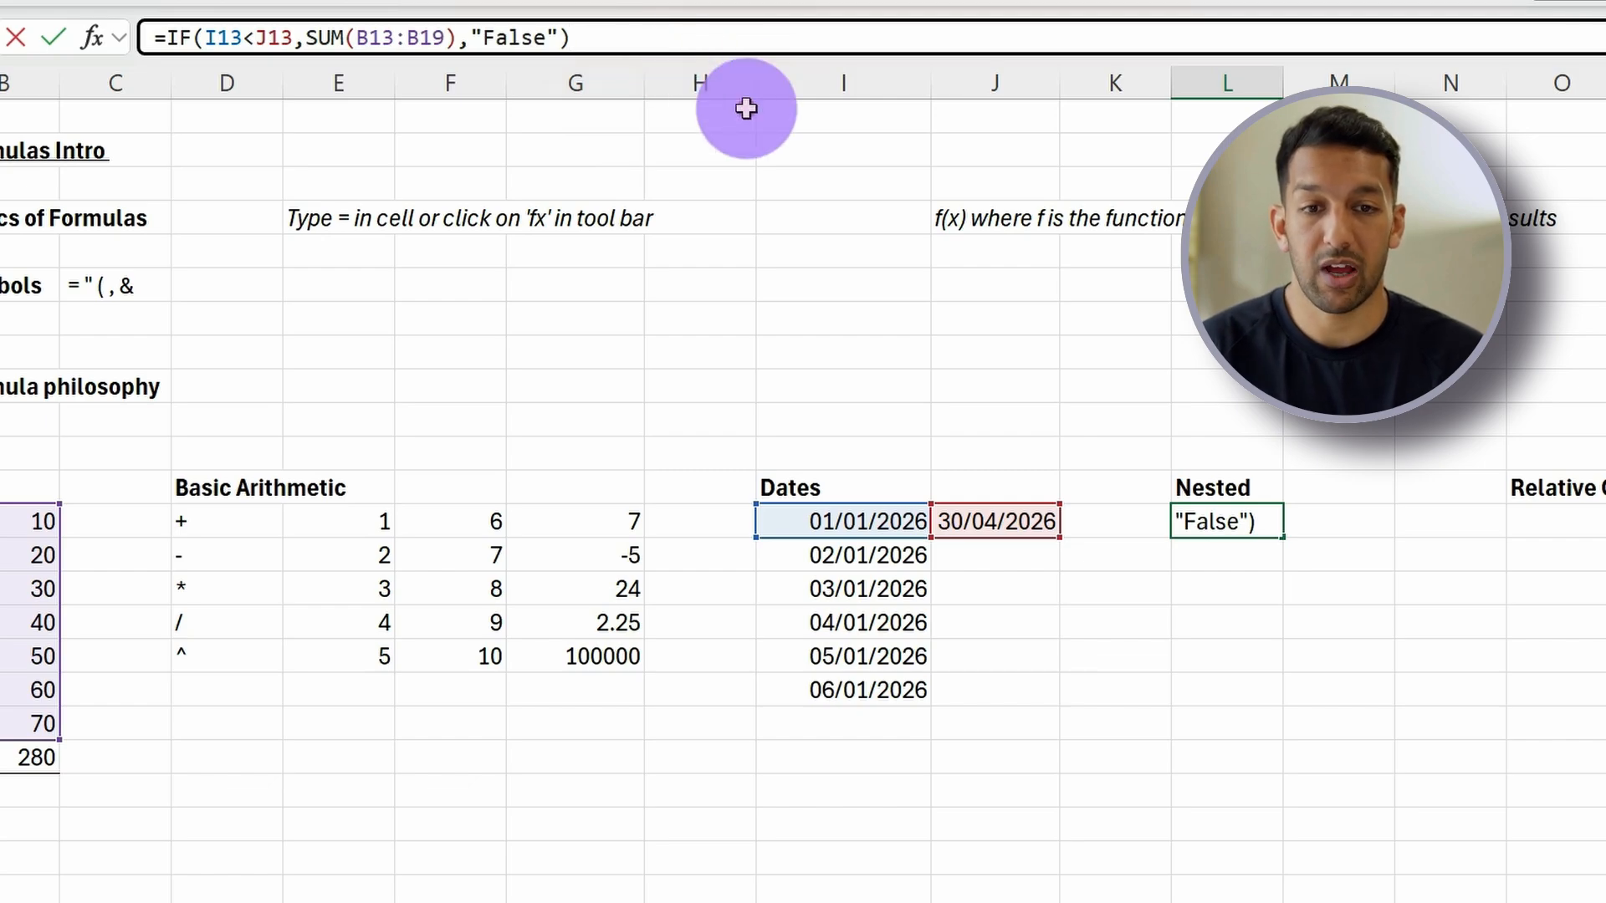
pyautogui.press('Return')
pyautogui.press('Up')
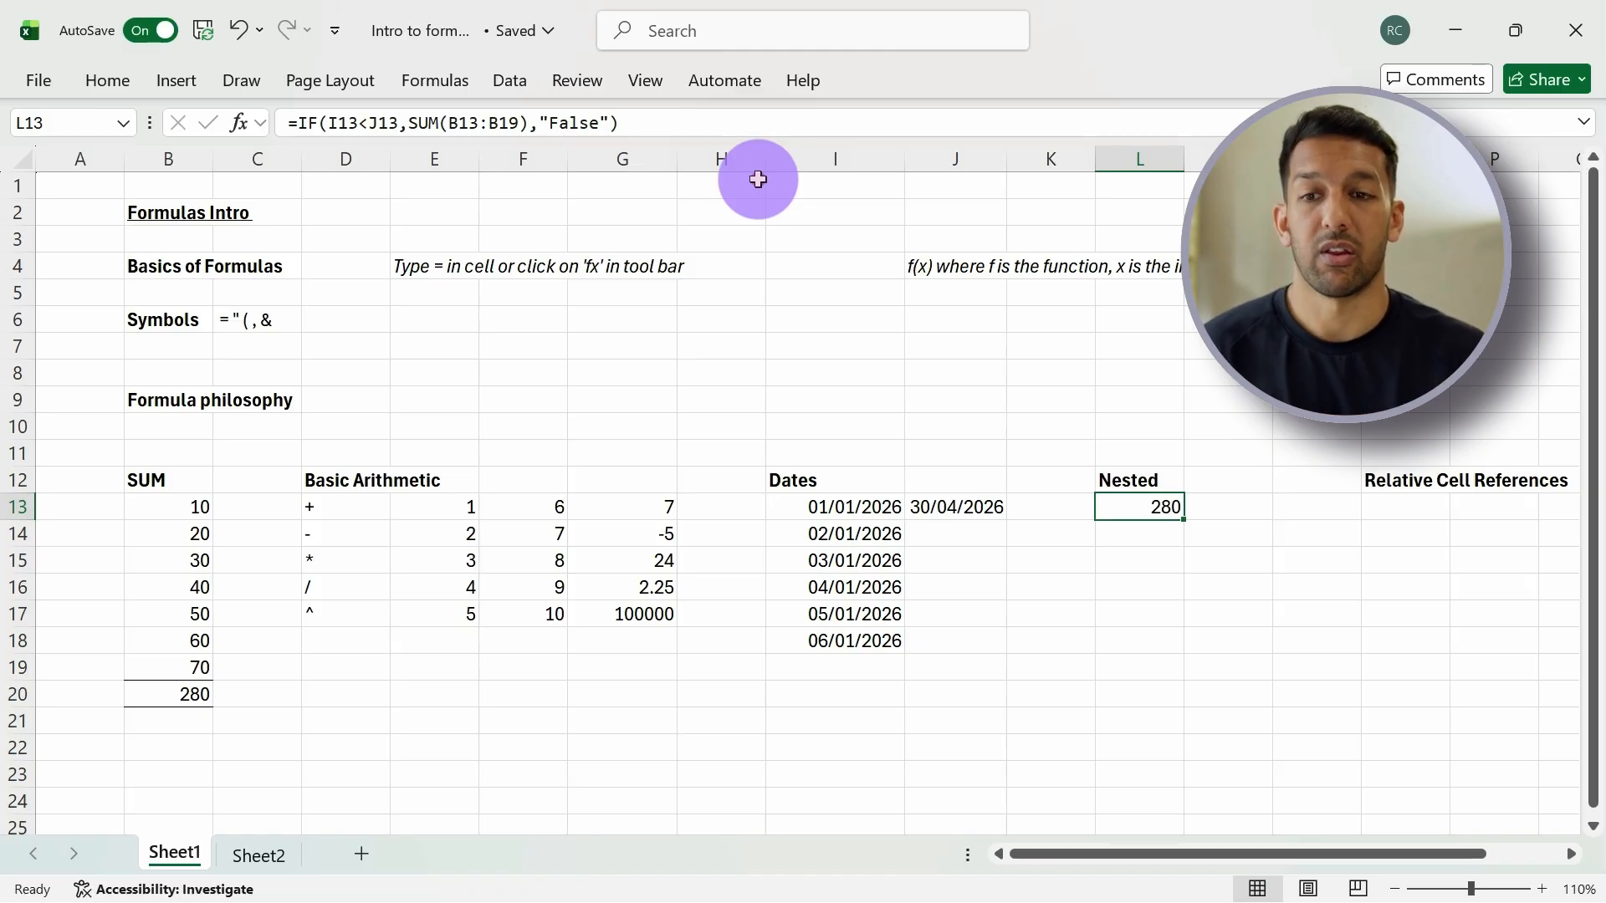
# Compare the sum of B13:B19 with the result of the nested formula in L13.
pyautogui.moveTo(165, 507); pyautogui.dragTo(179, 660)
pyautogui.press('Escape')
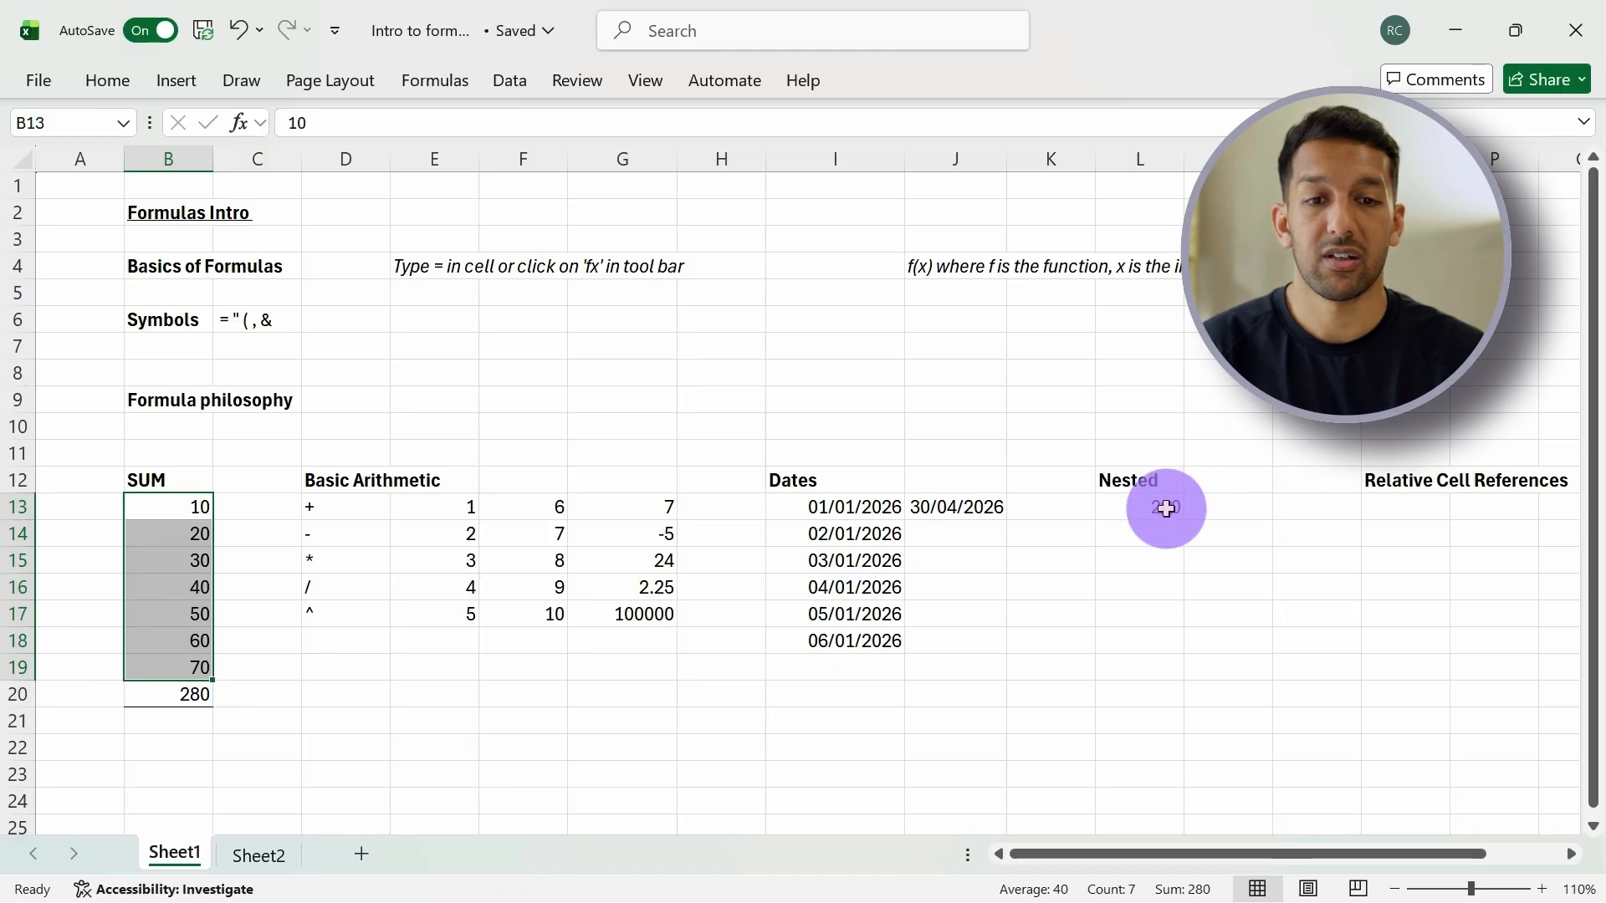
pyautogui.click(1171, 507)
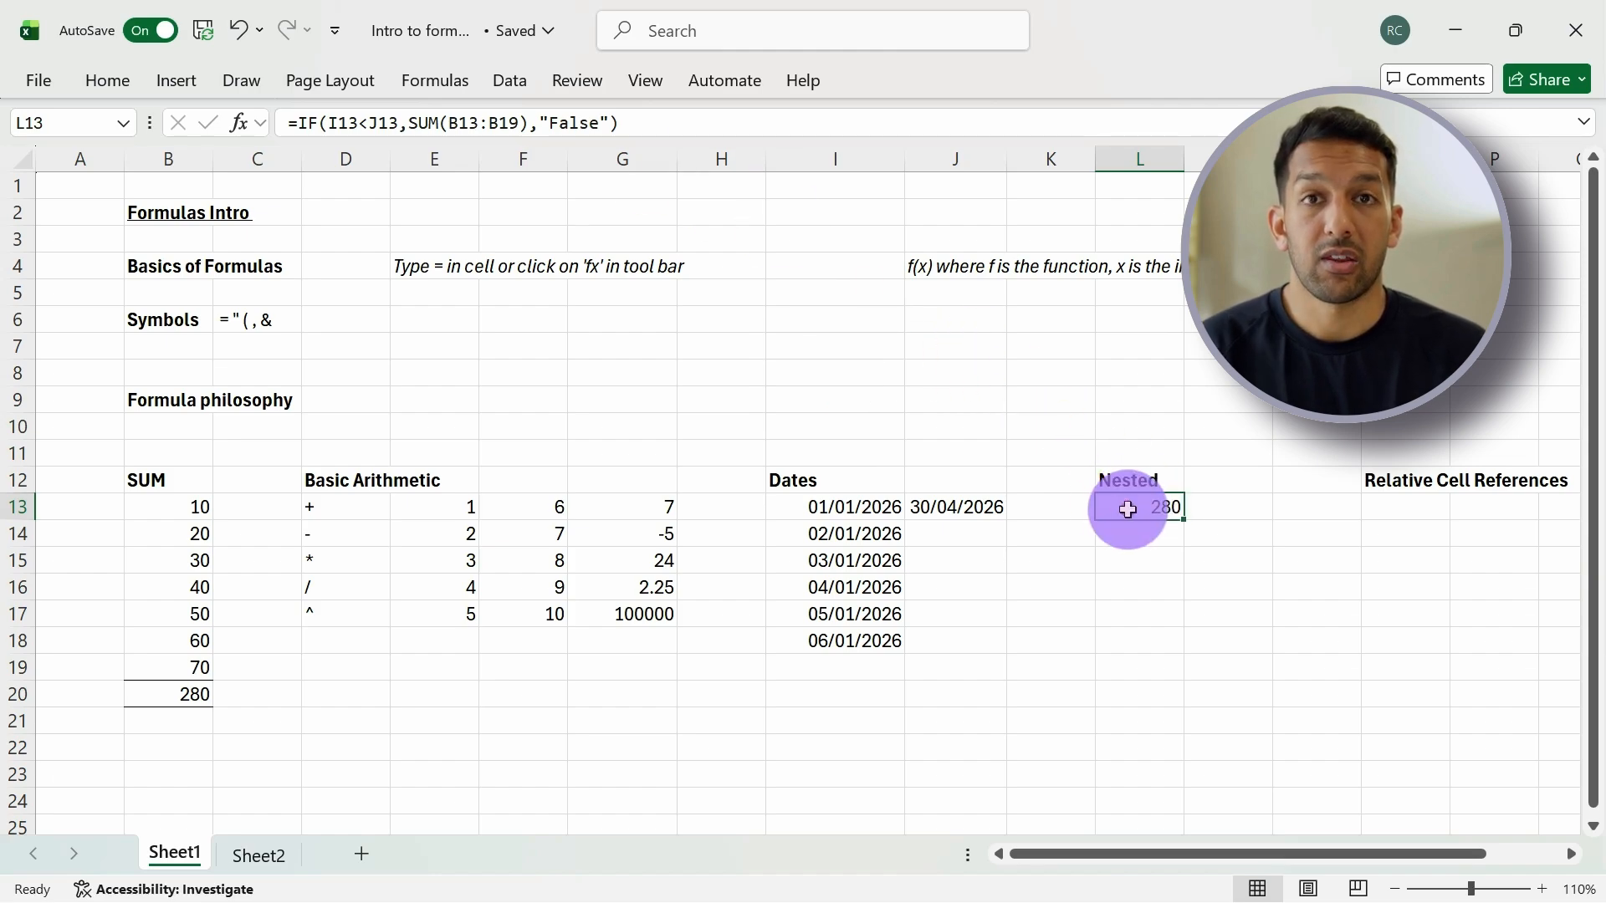
# Replace J13's EOMONTH formula with the date 30/4/25 to test the false result in L13, and undo the replacement.
pyautogui.click(971, 505)
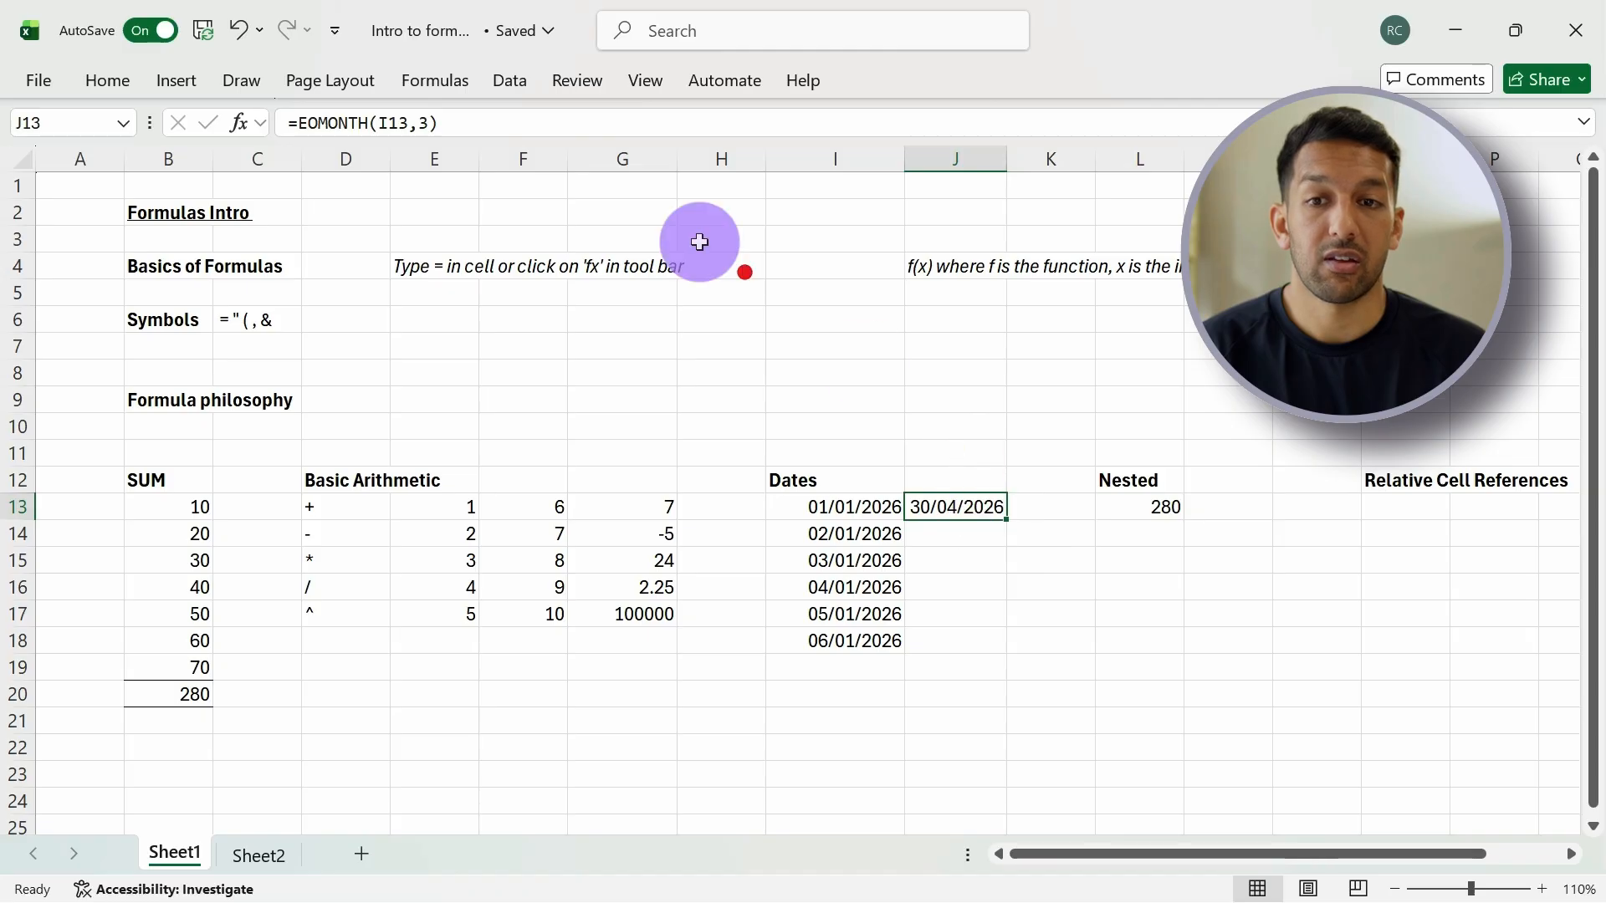
pyautogui.moveTo(428, 123); pyautogui.dragTo(205, 118)
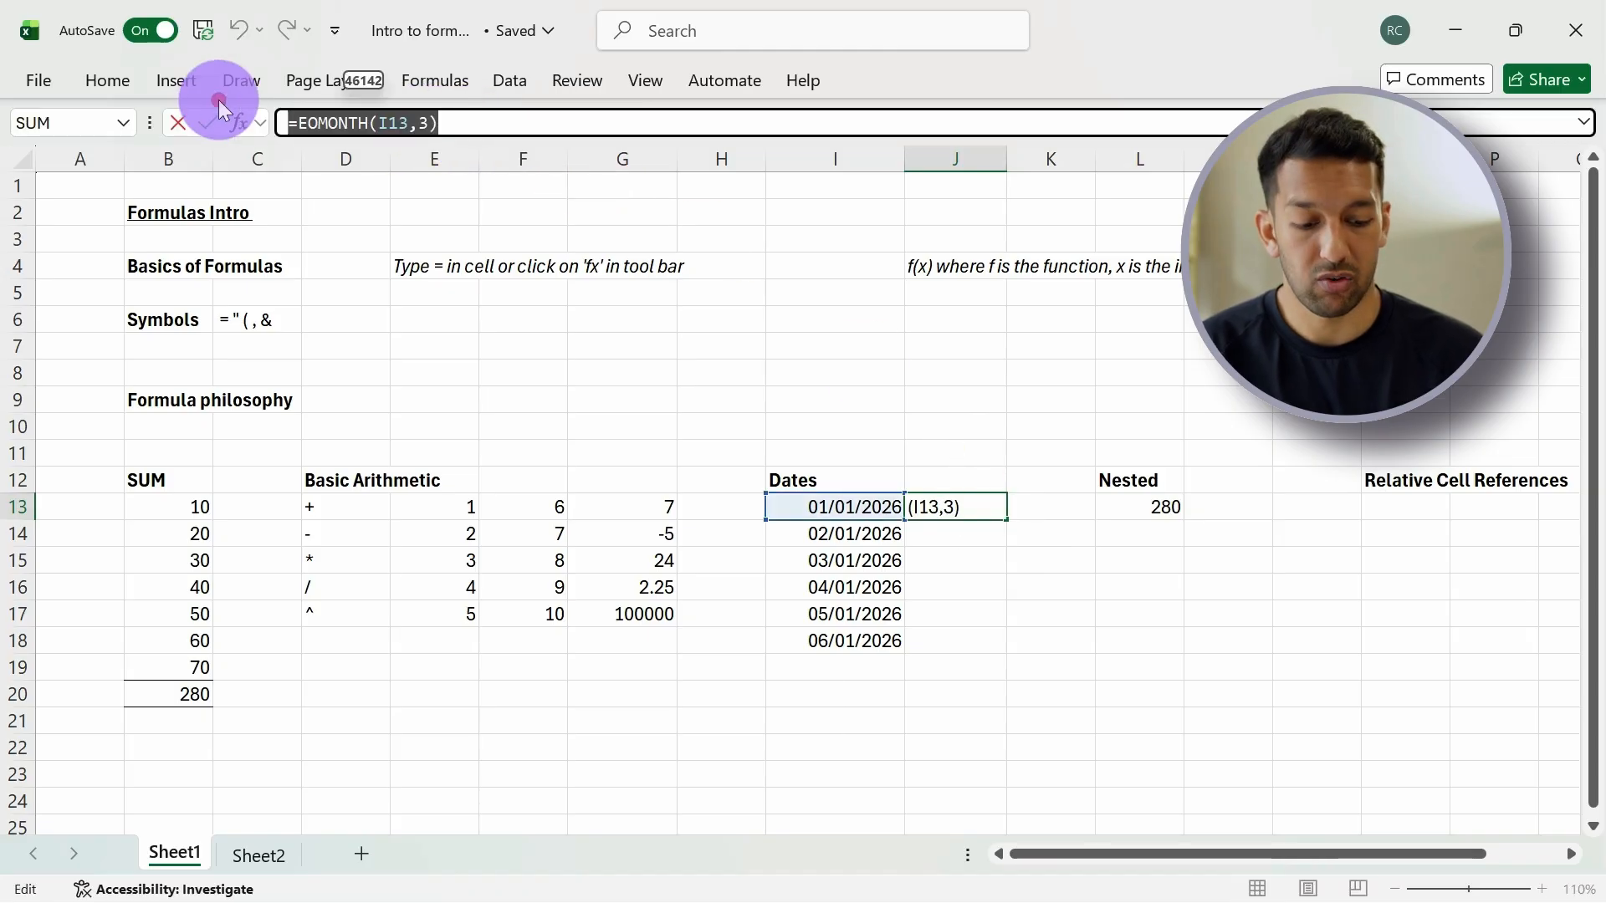
pyautogui.write('30/4/25')
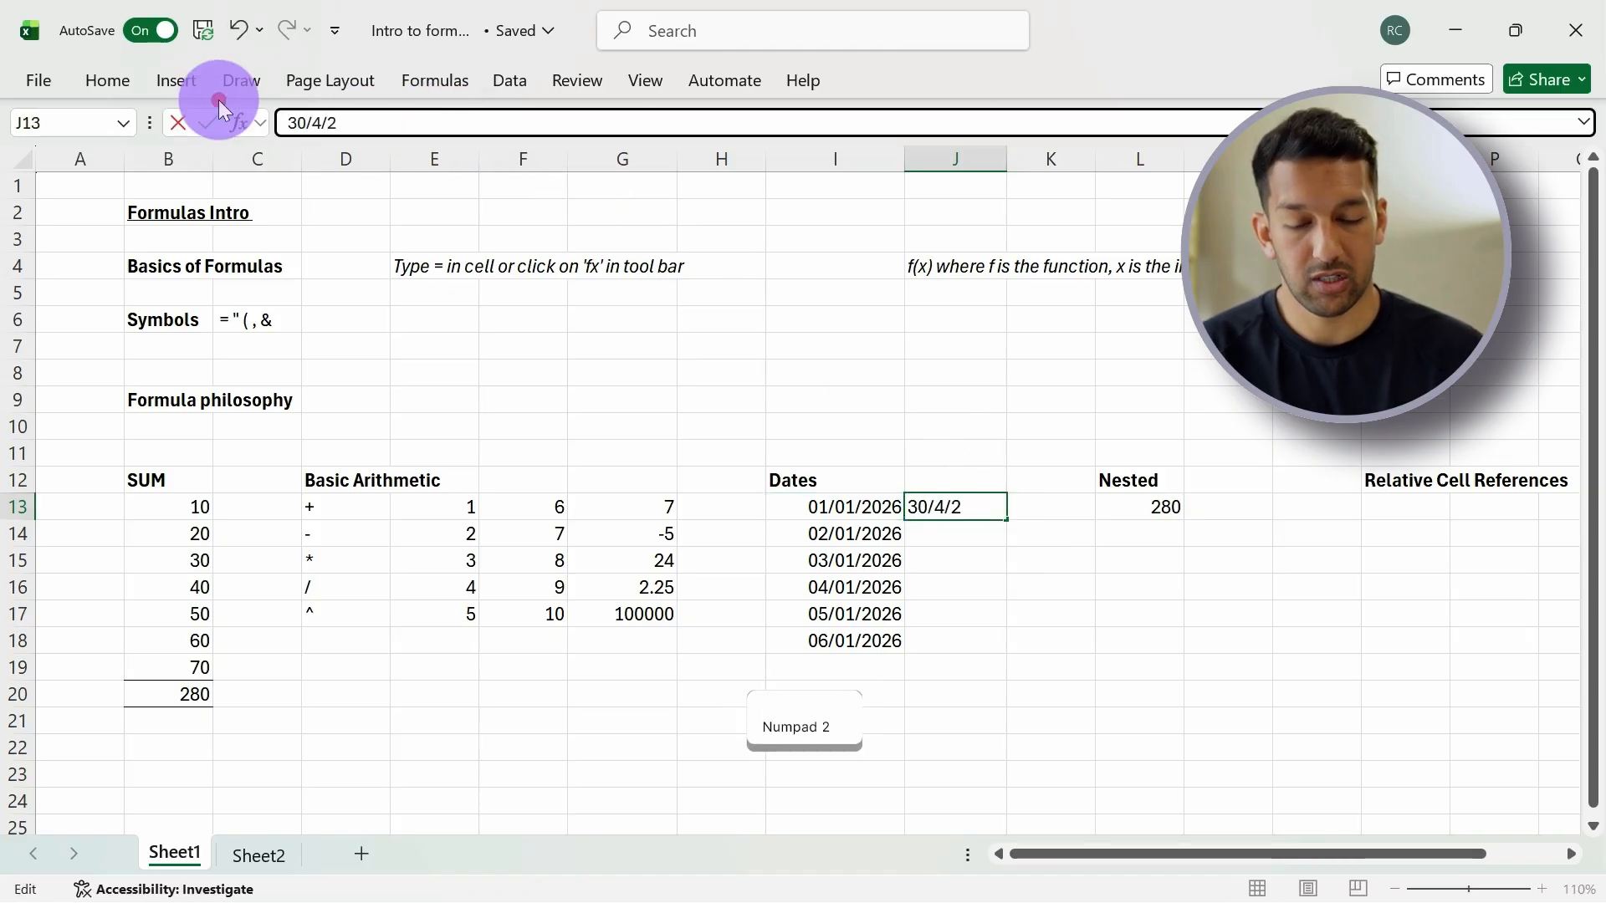
pyautogui.press('Return')
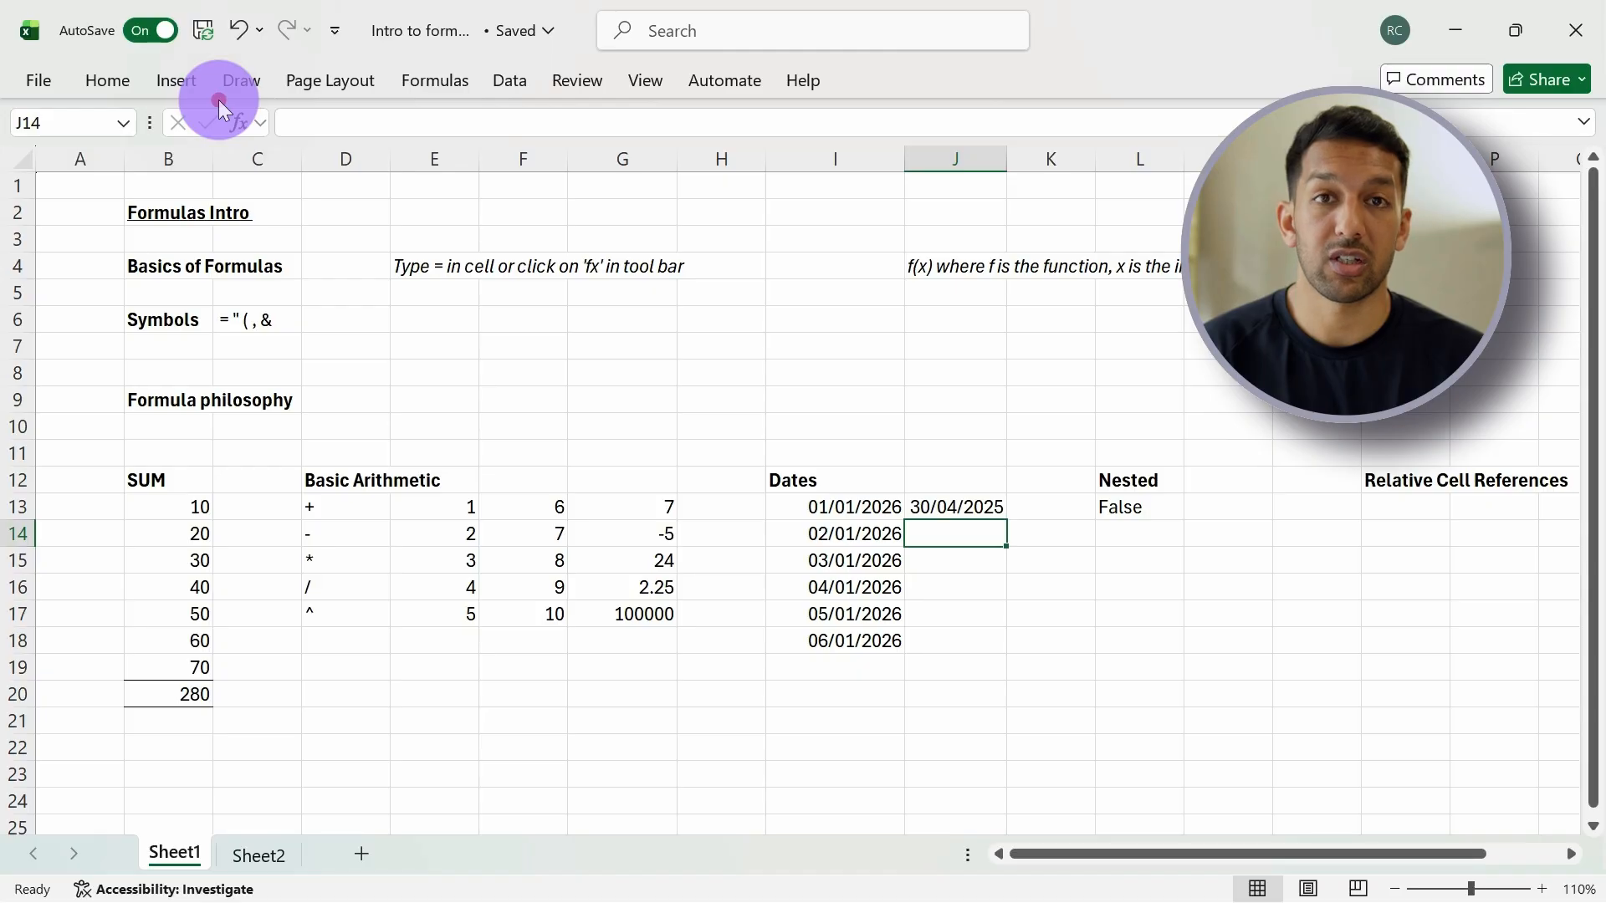
pyautogui.press('ctrl')
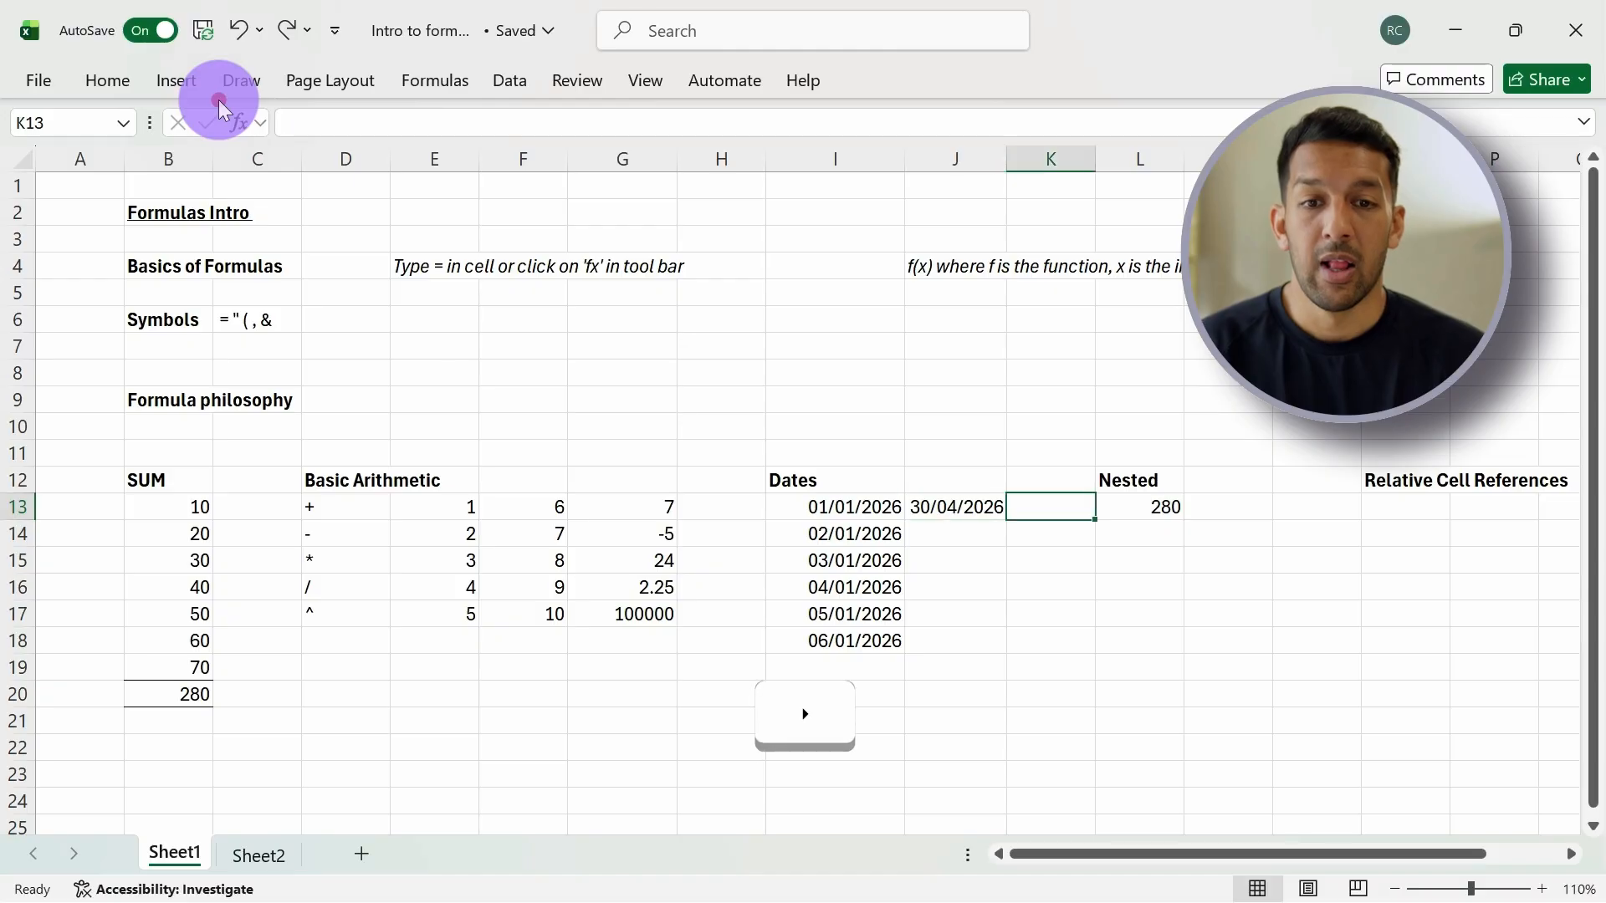
pyautogui.press('Right')
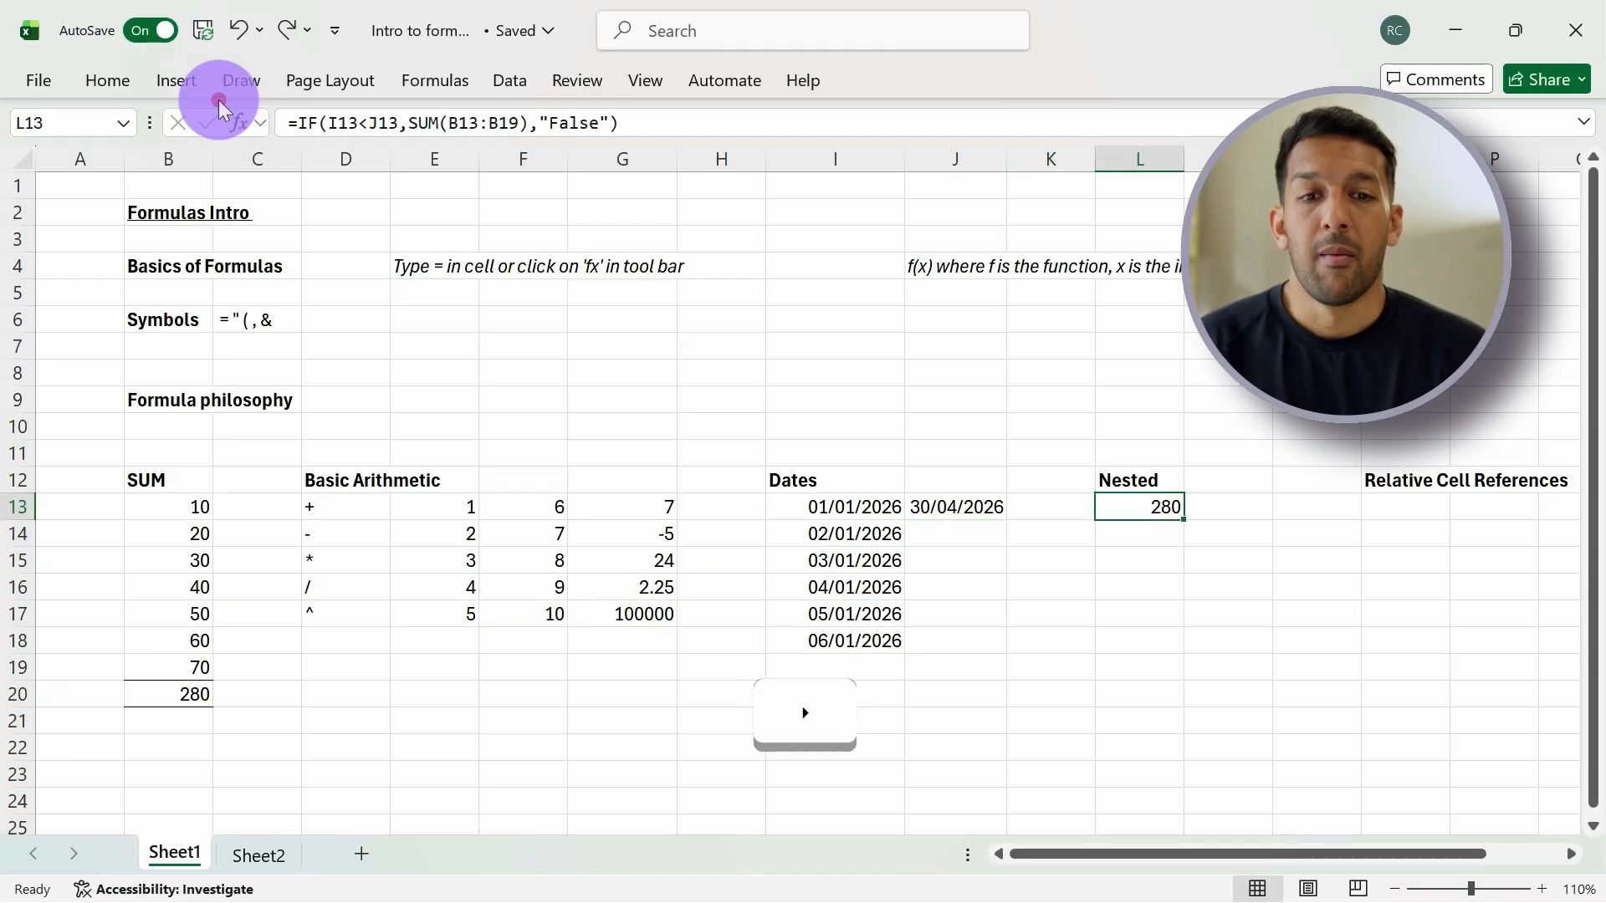
pyautogui.press('Down')
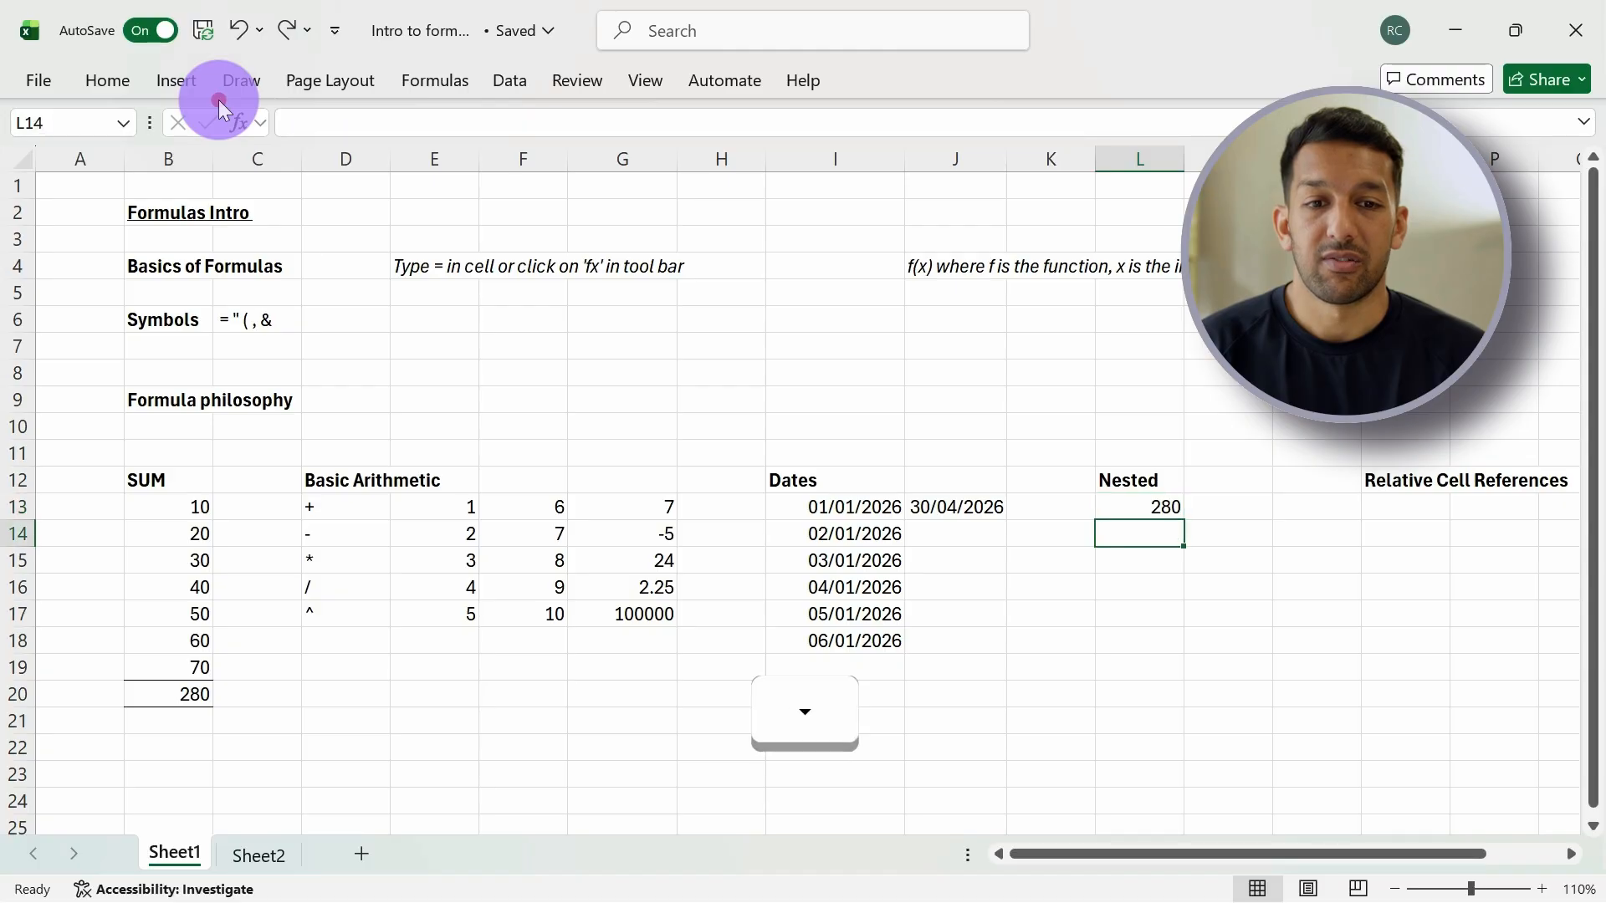
pyautogui.press('Up')
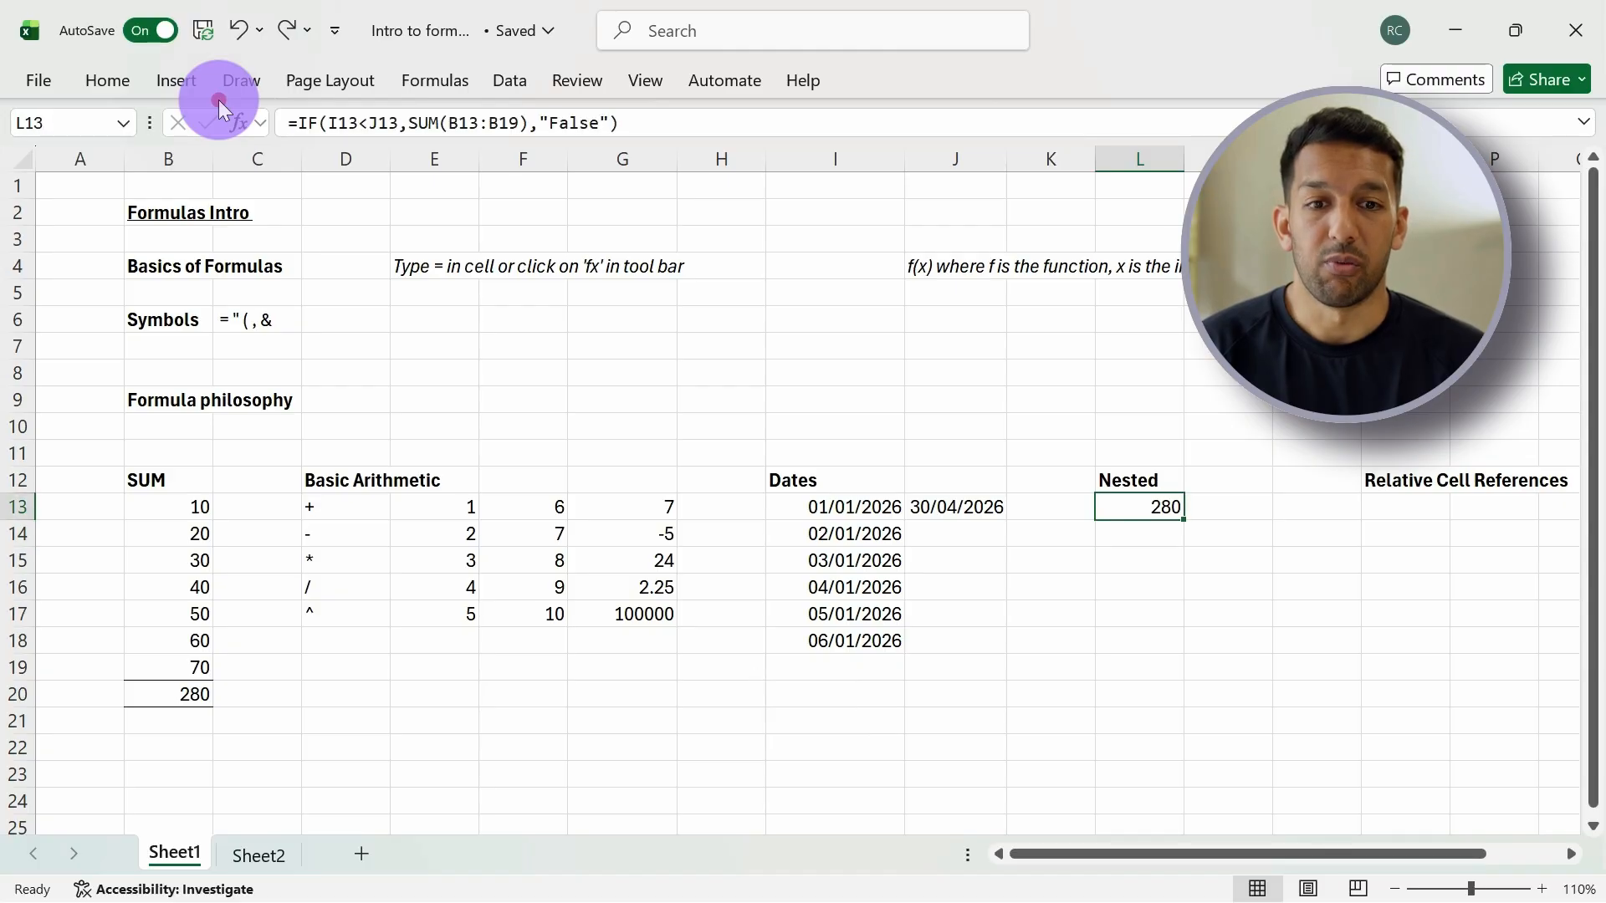
pyautogui.press('Down')
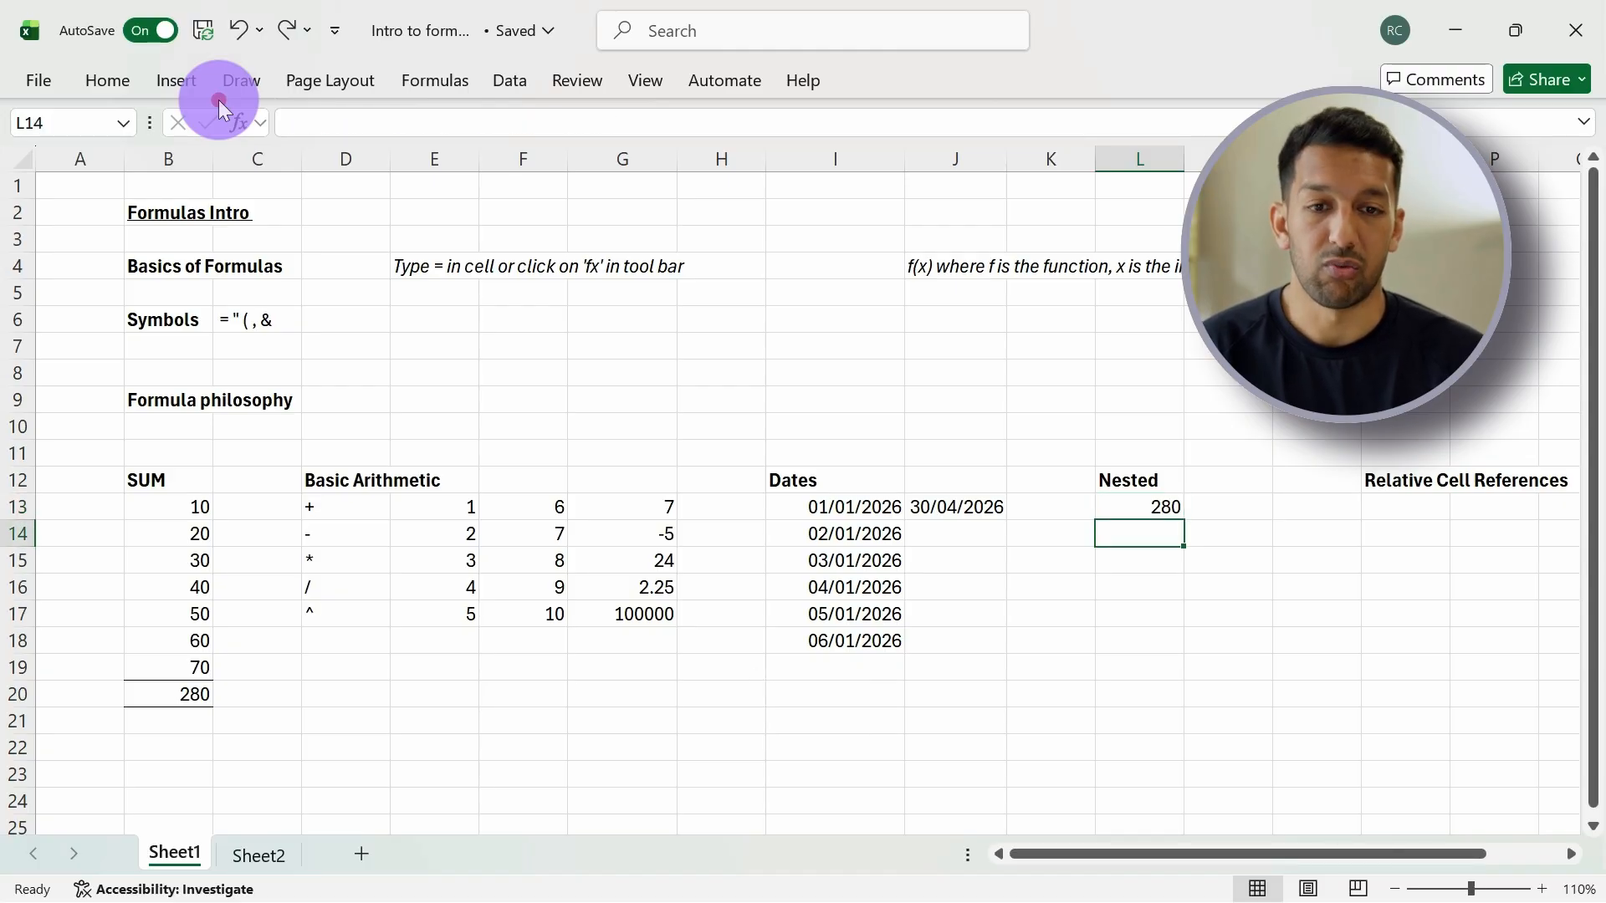
pyautogui.press('Left')
pyautogui.press('Up')
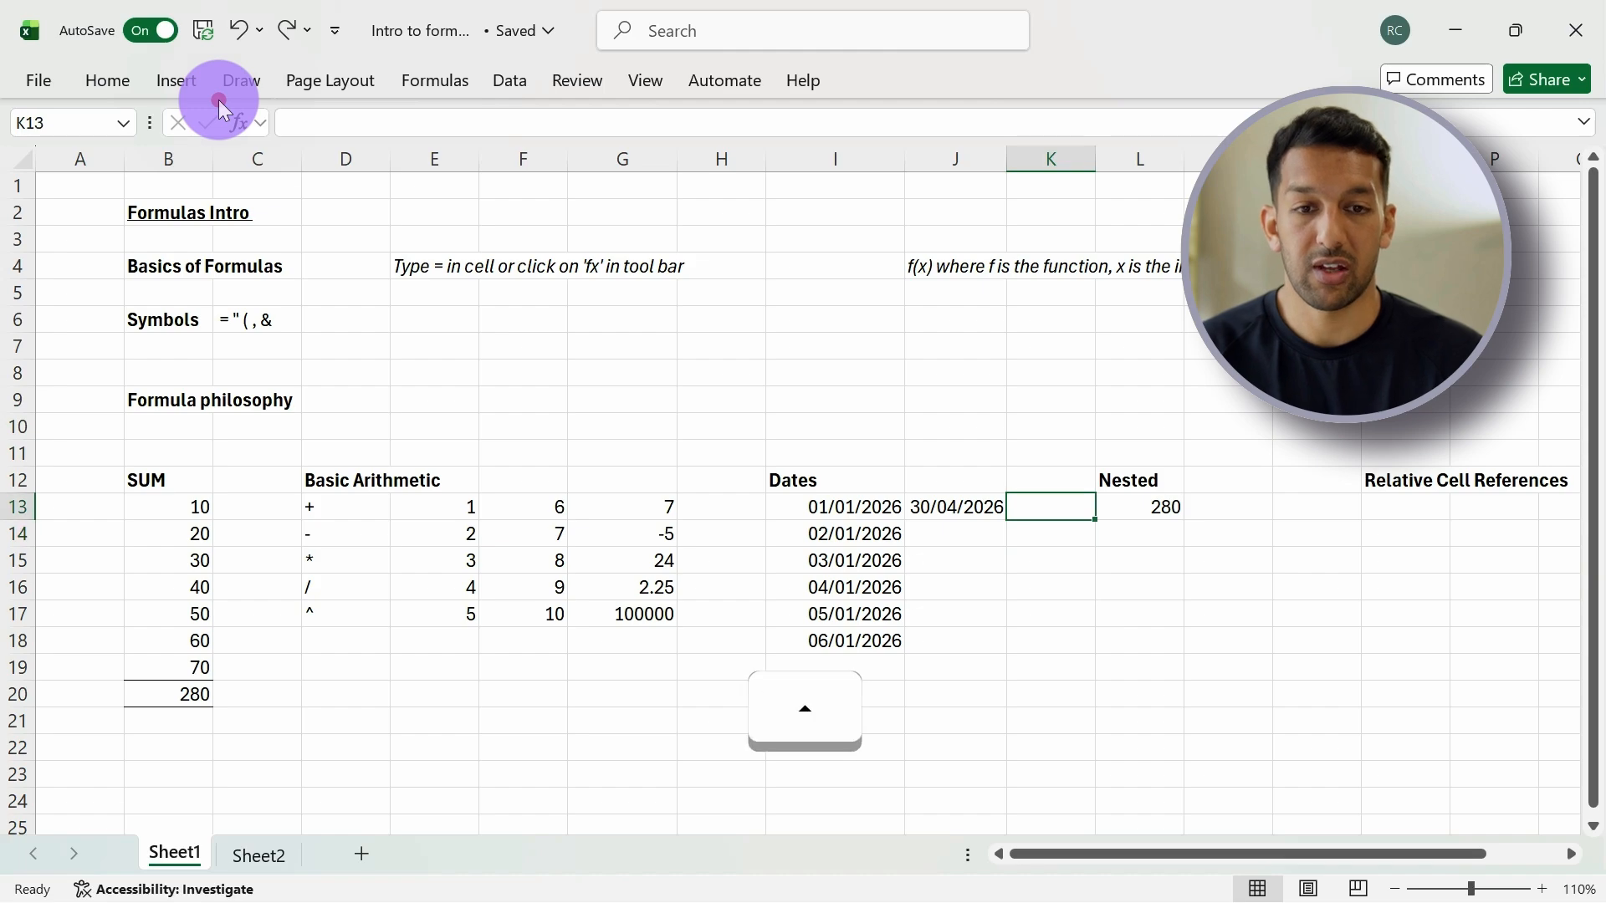
# Extend L13's formula by adding SUM(E13:E17) after the closing bracket of the IF function.
pyautogui.press('Right')
pyautogui.click(698, 126)
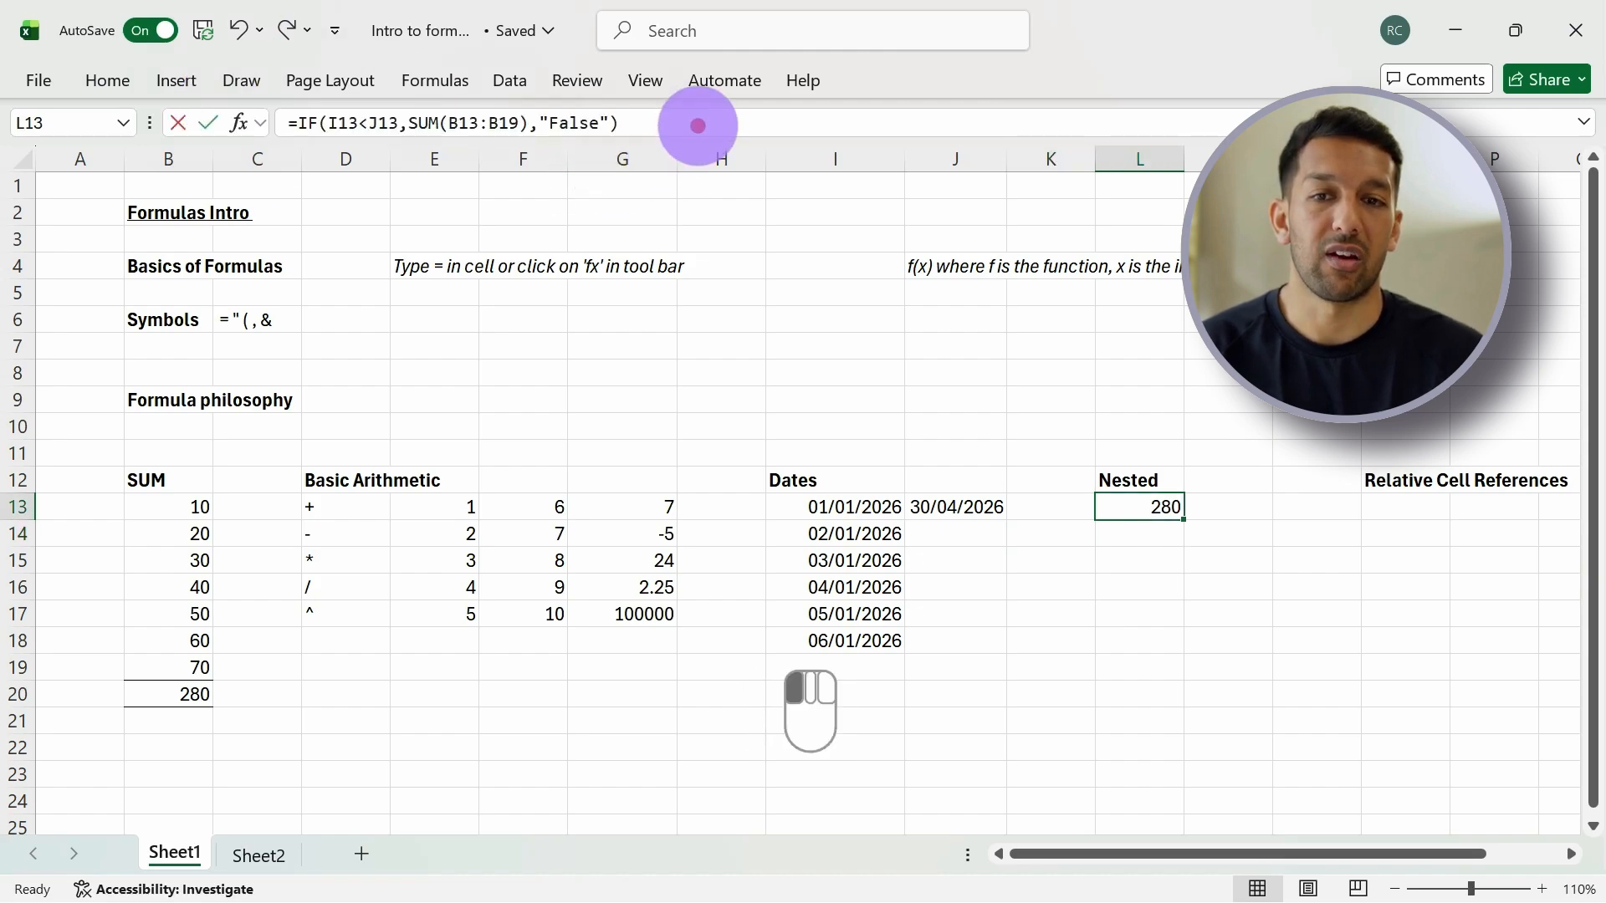
pyautogui.write('+S')
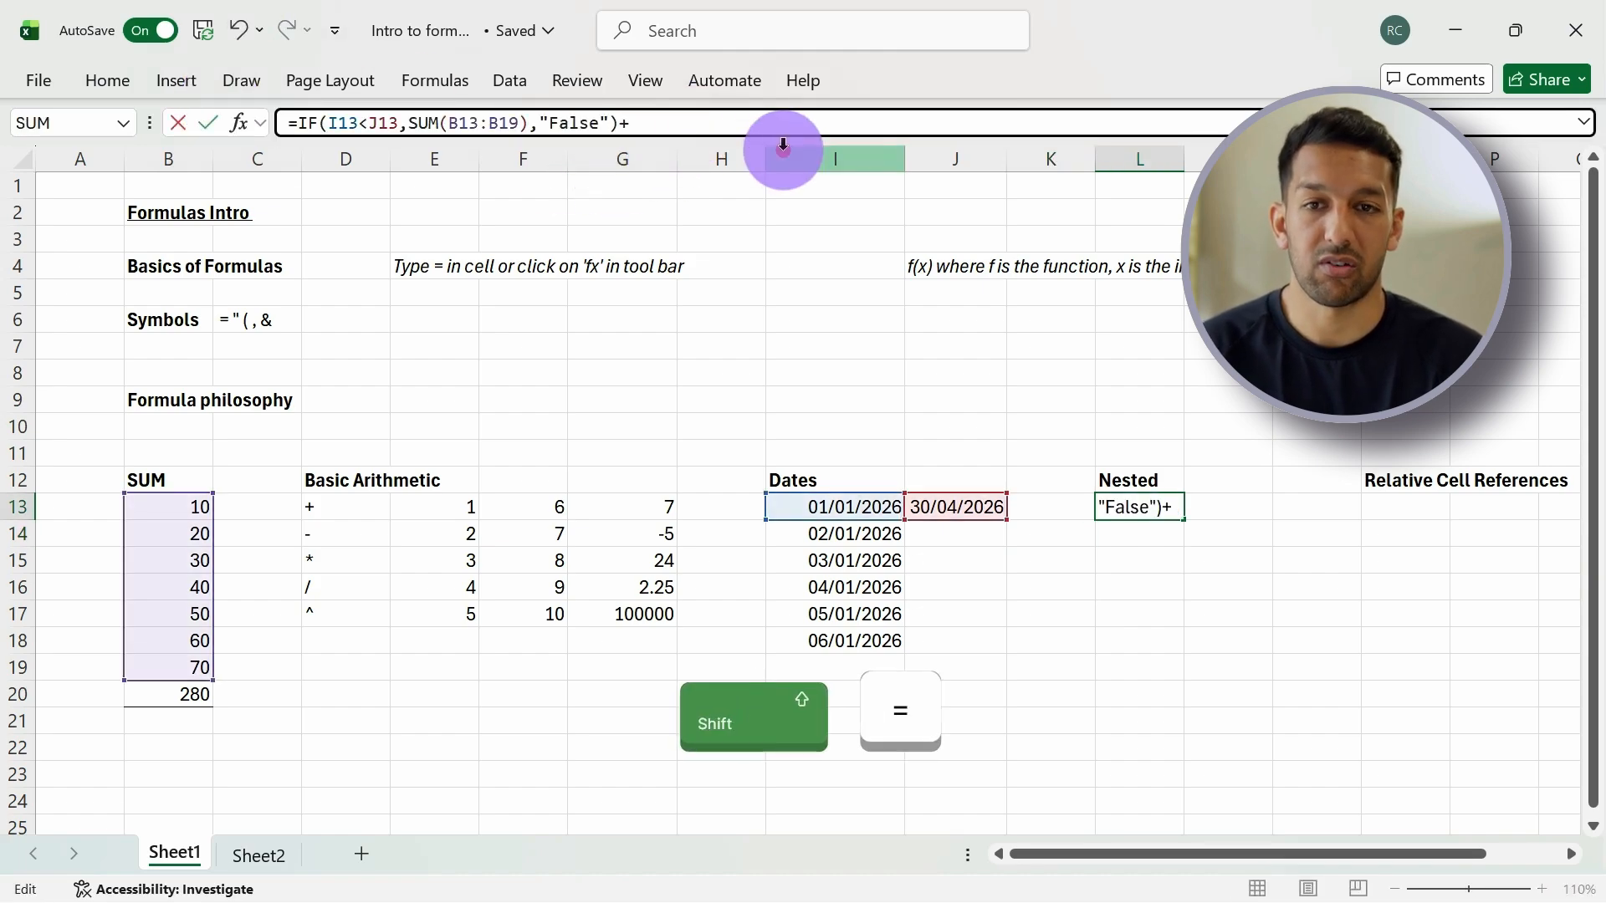
pyautogui.write('(')
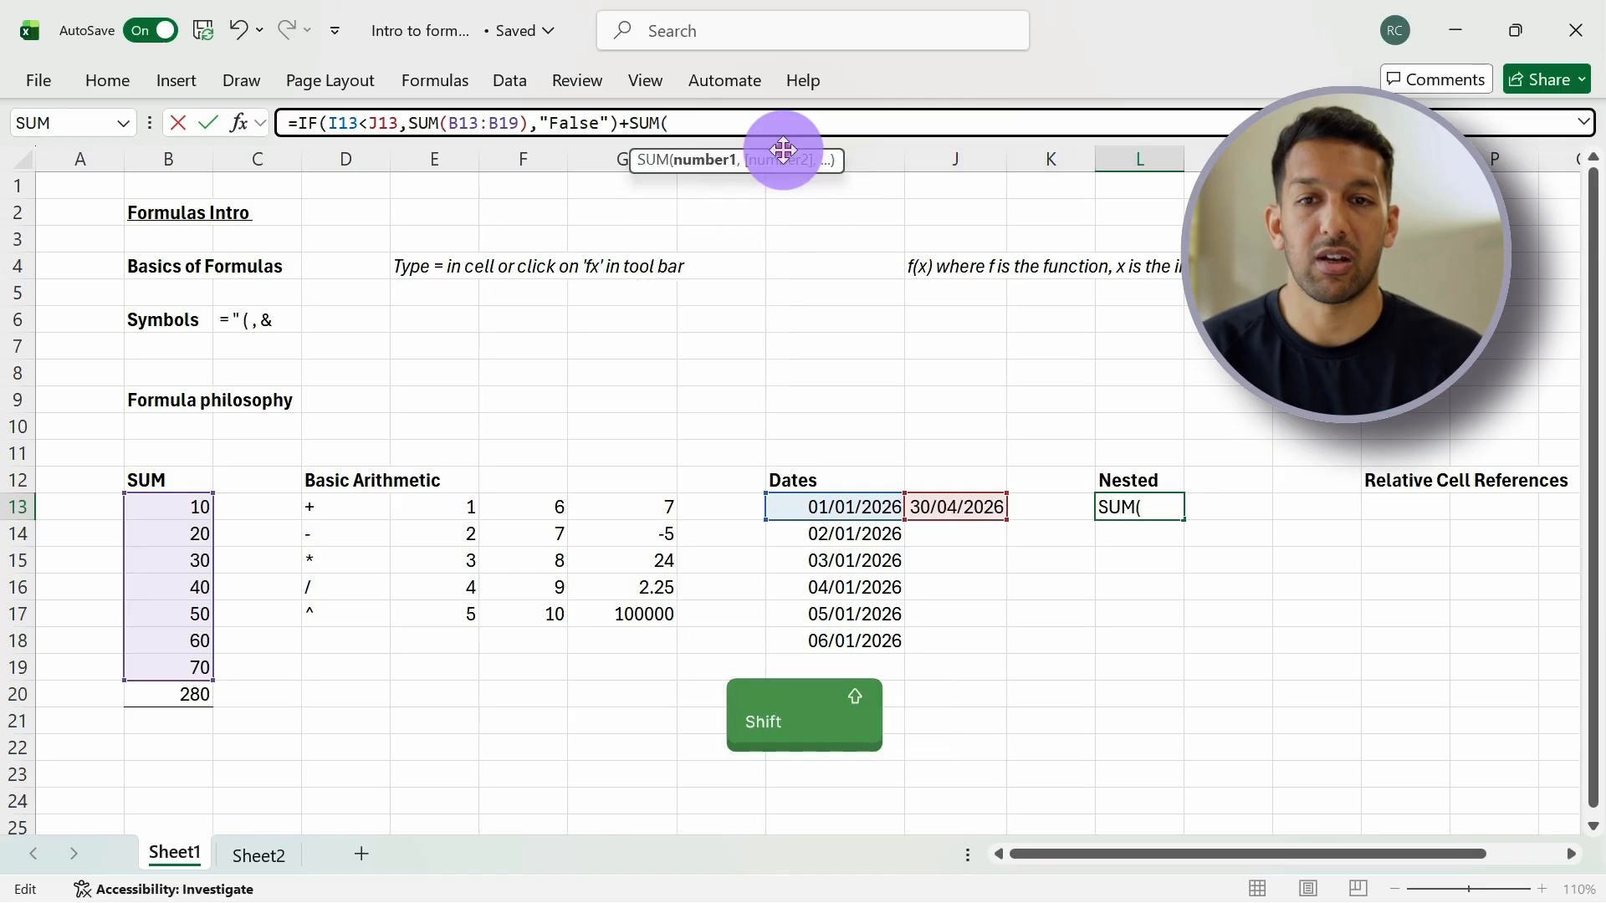
pyautogui.moveTo(465, 509); pyautogui.dragTo(469, 613)
pyautogui.write(')')
pyautogui.press('Return')
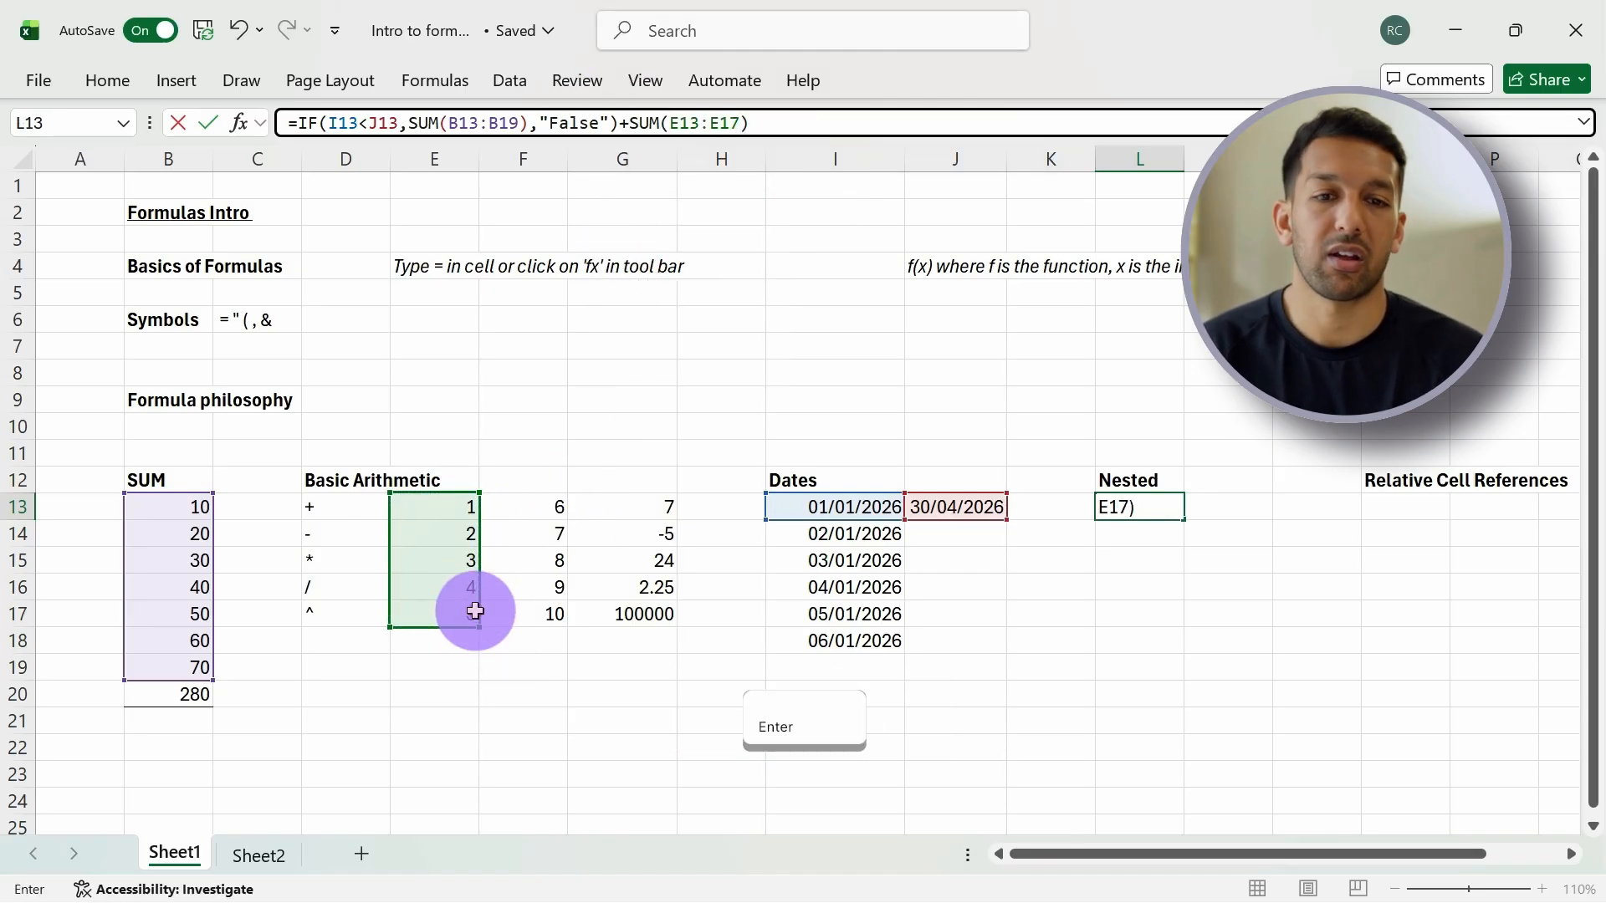
pyautogui.press('Up')
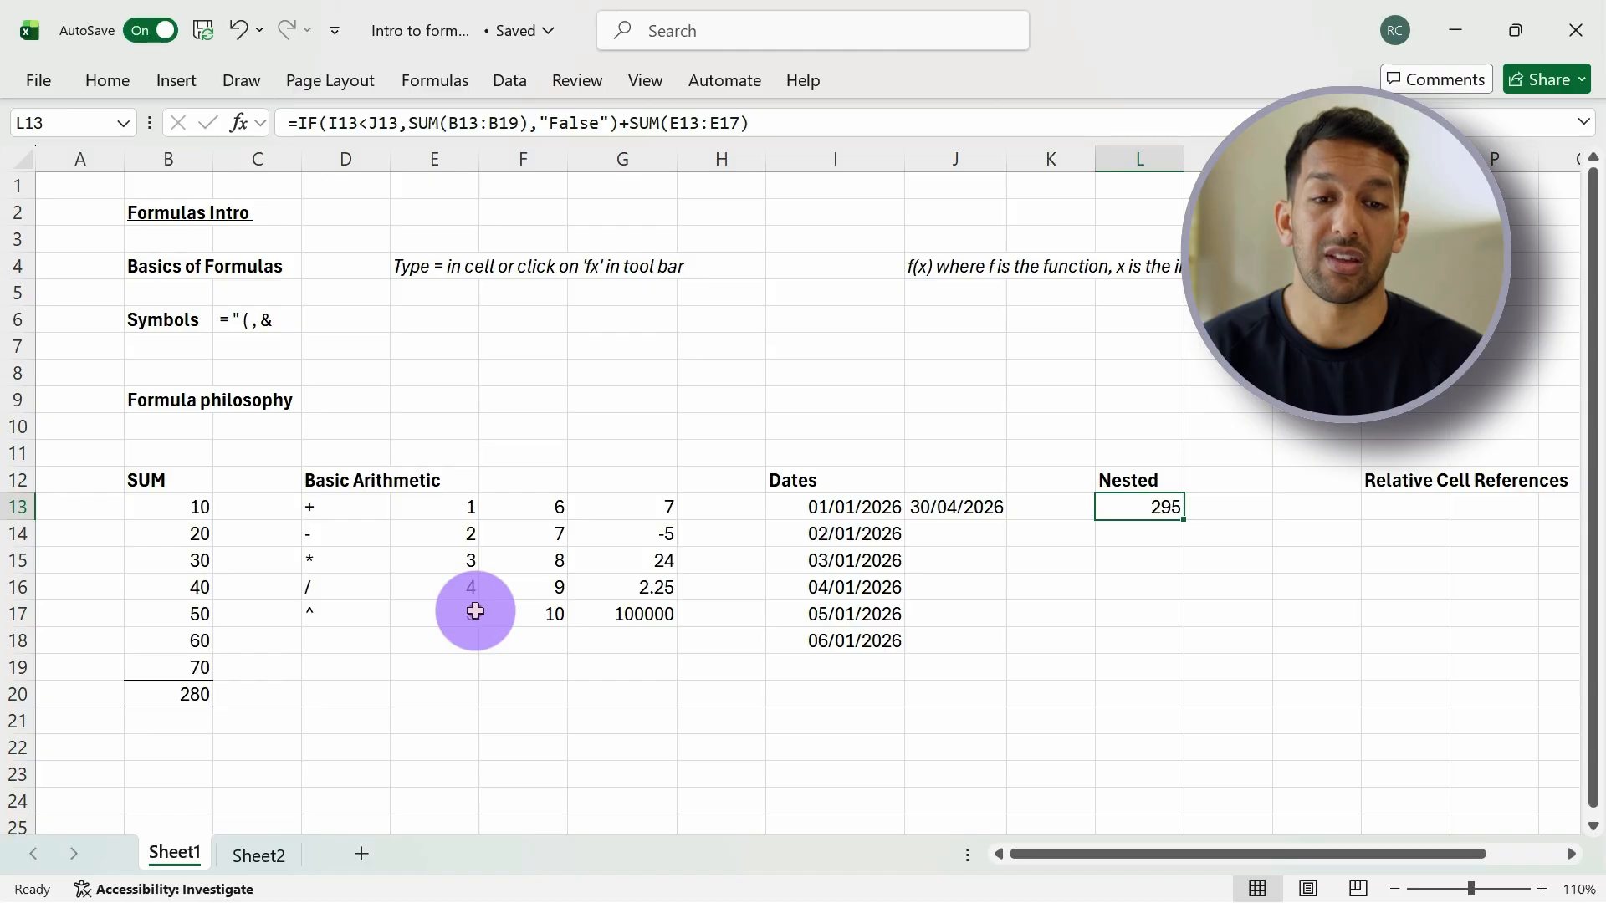
# Examine the IF part and the added SUM part of L13's formula, and leave the cell's editing mode.
pyautogui.press('Down')
pyautogui.press('Up')
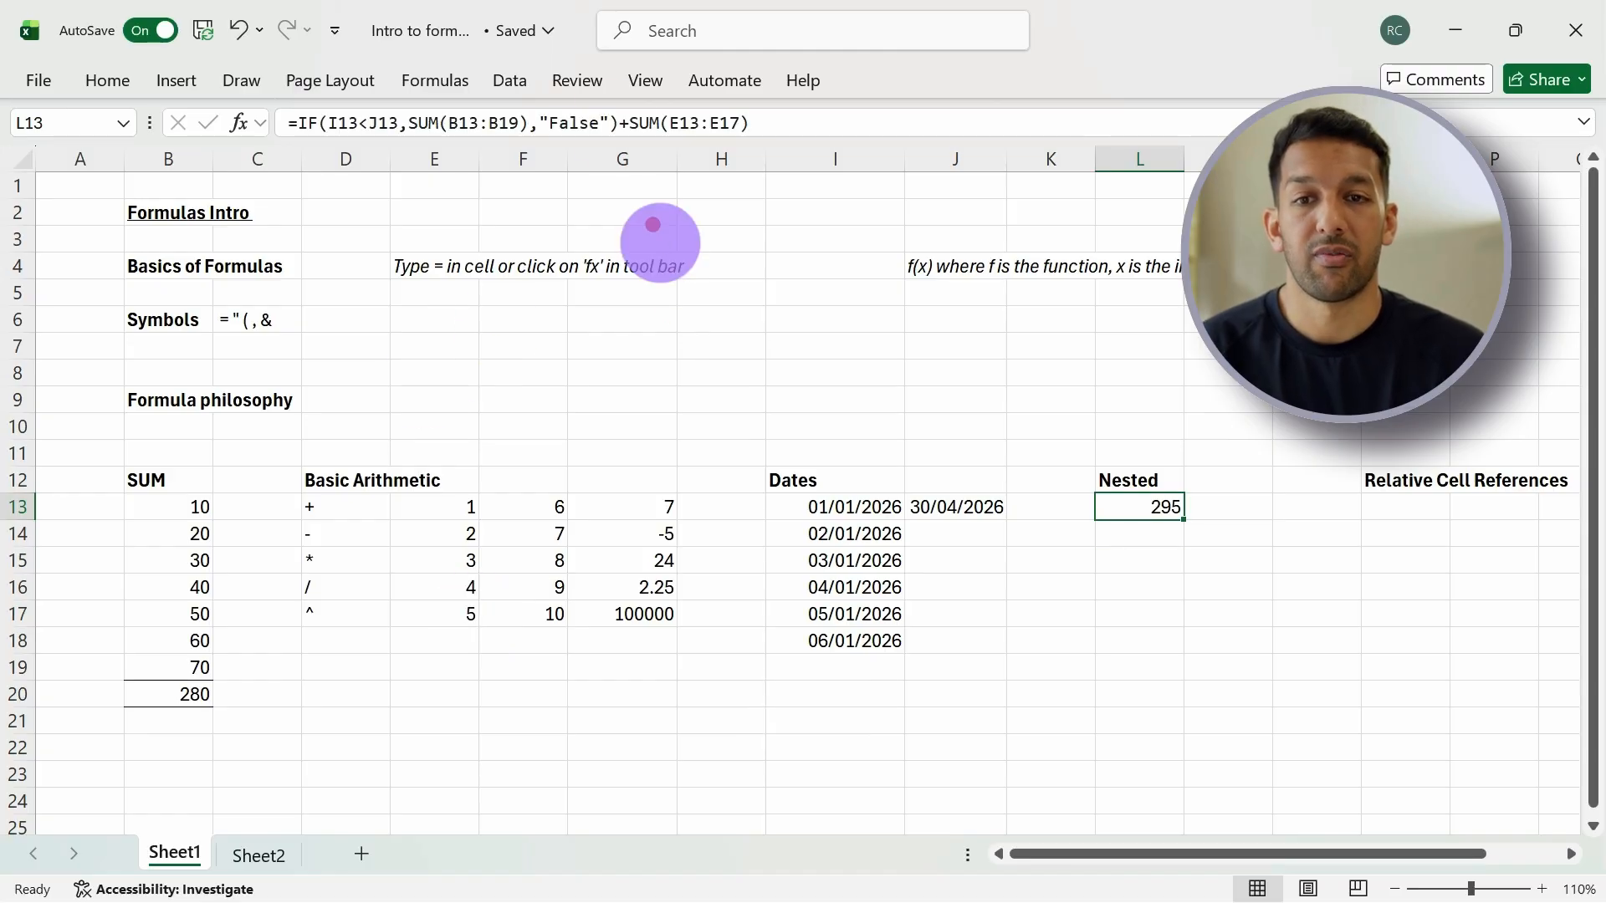
pyautogui.click(629, 123)
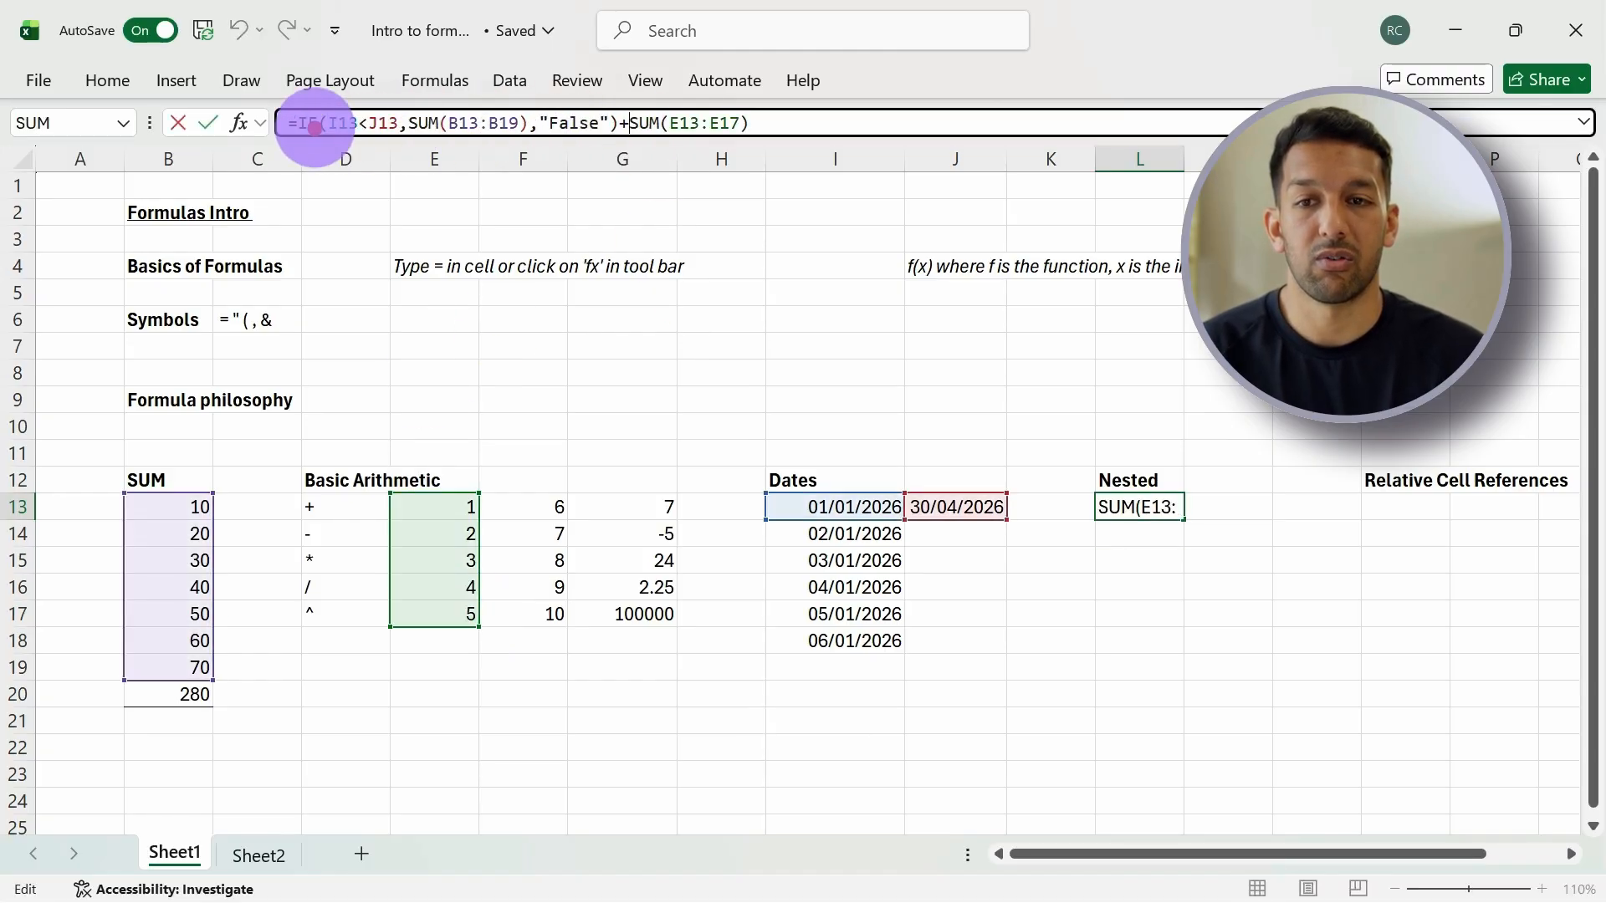
pyautogui.moveTo(295, 123); pyautogui.dragTo(835, 129)
pyautogui.click(629, 123)
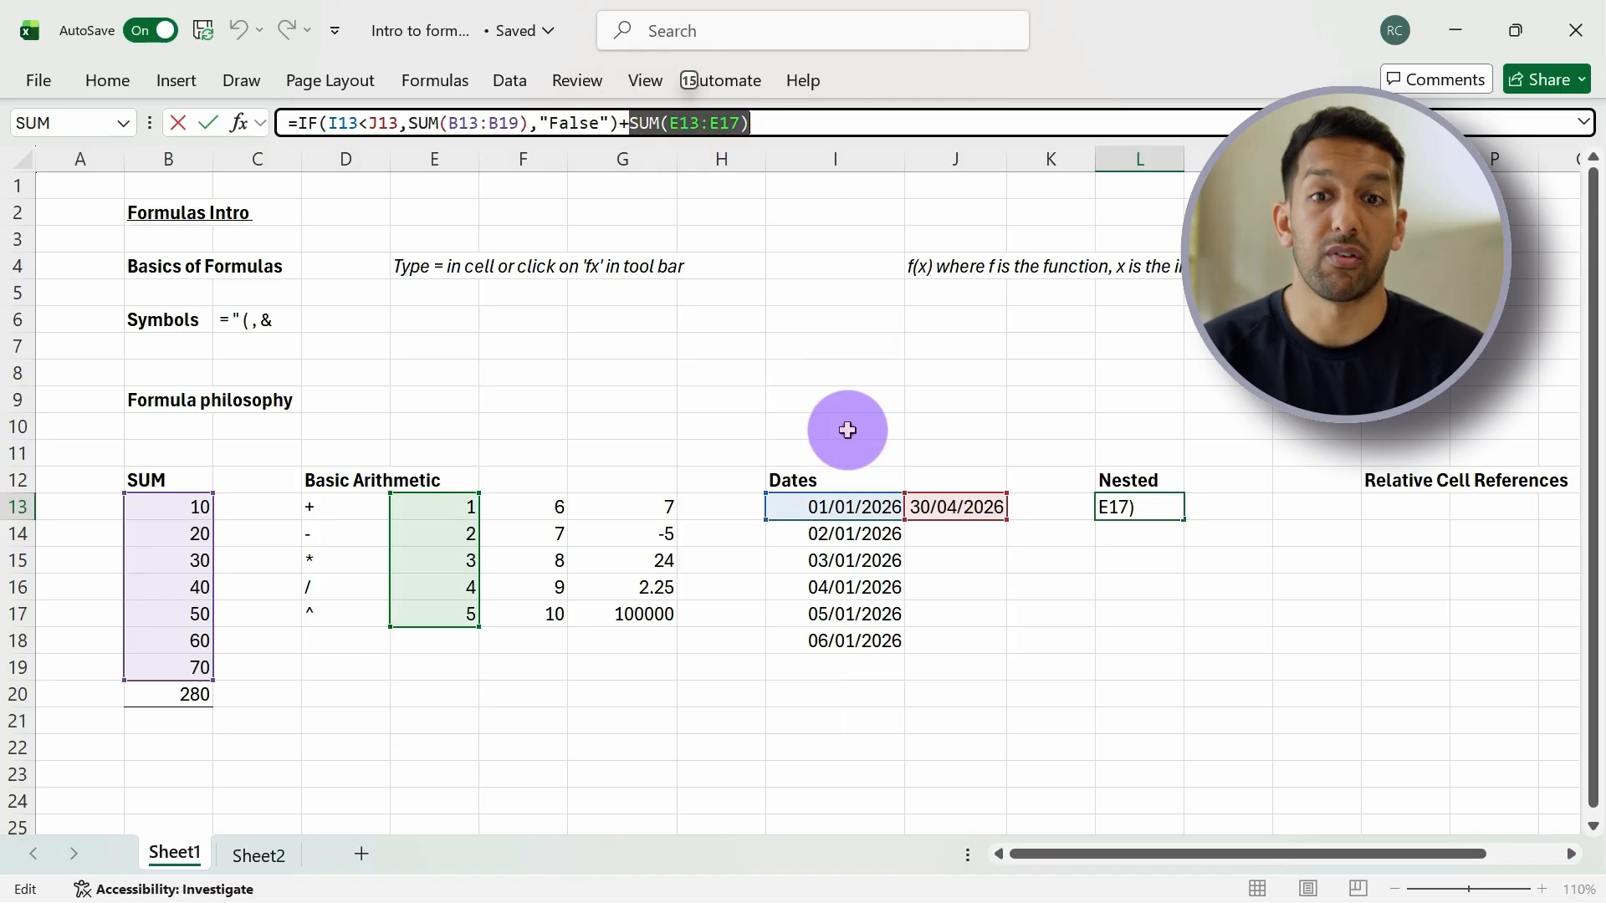
pyautogui.press('Escape')
# Look over row 13 from the Nested cell to the area beyond the Relative Cell References heading.
pyautogui.press('Right')
pyautogui.press('Right')
pyautogui.press('Right')
pyautogui.press('Right')
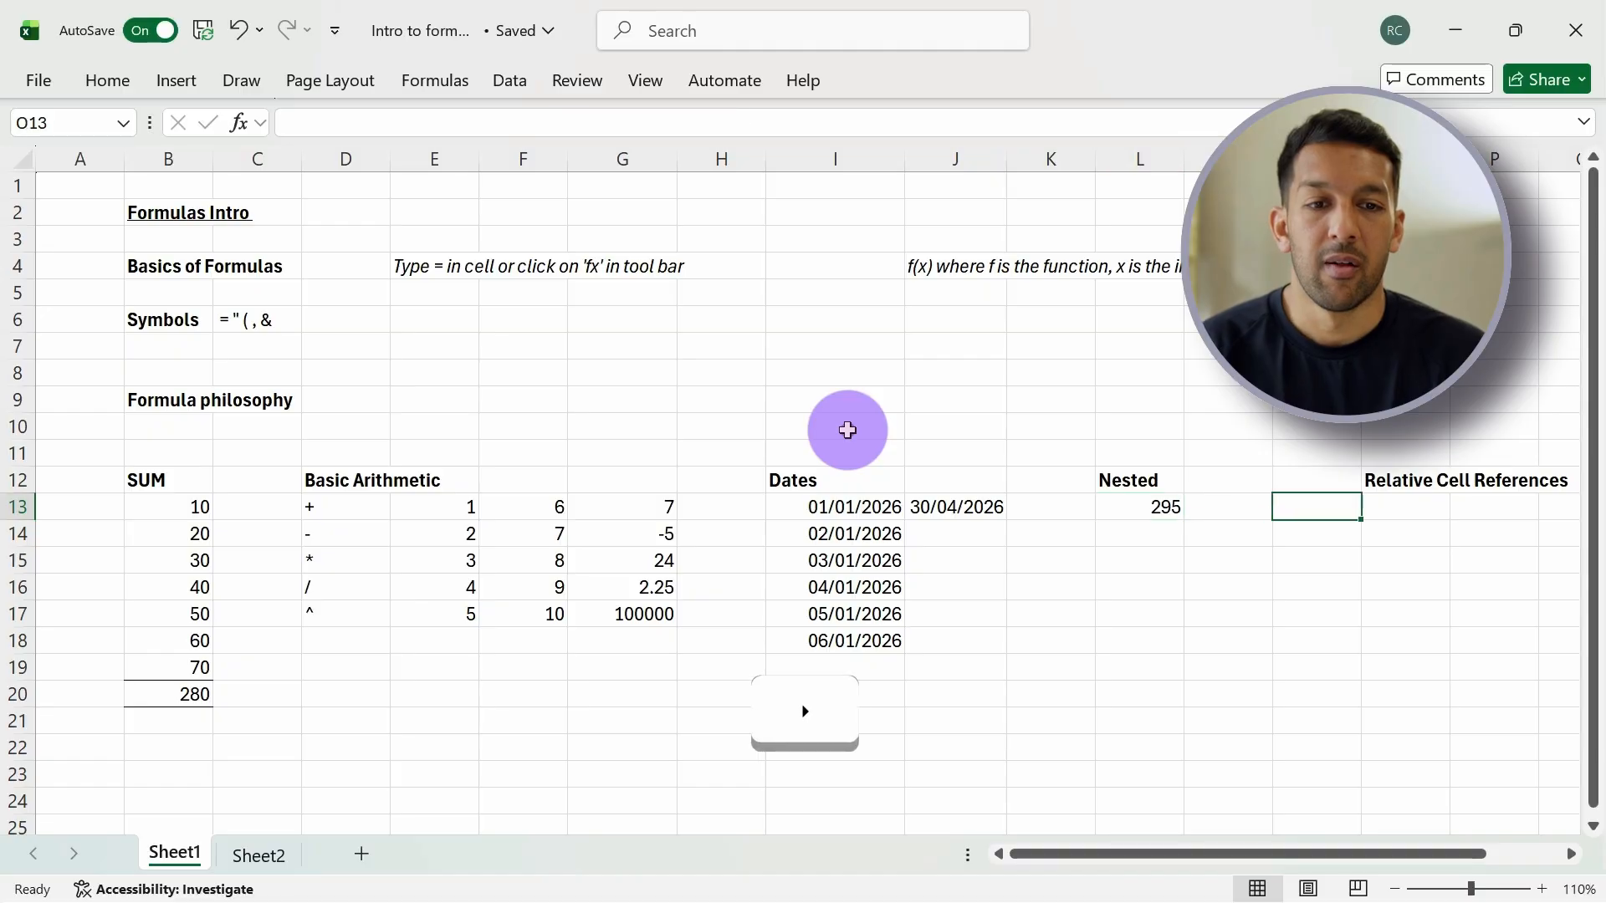
pyautogui.press('Right')
pyautogui.press('Right')
pyautogui.press('Right')
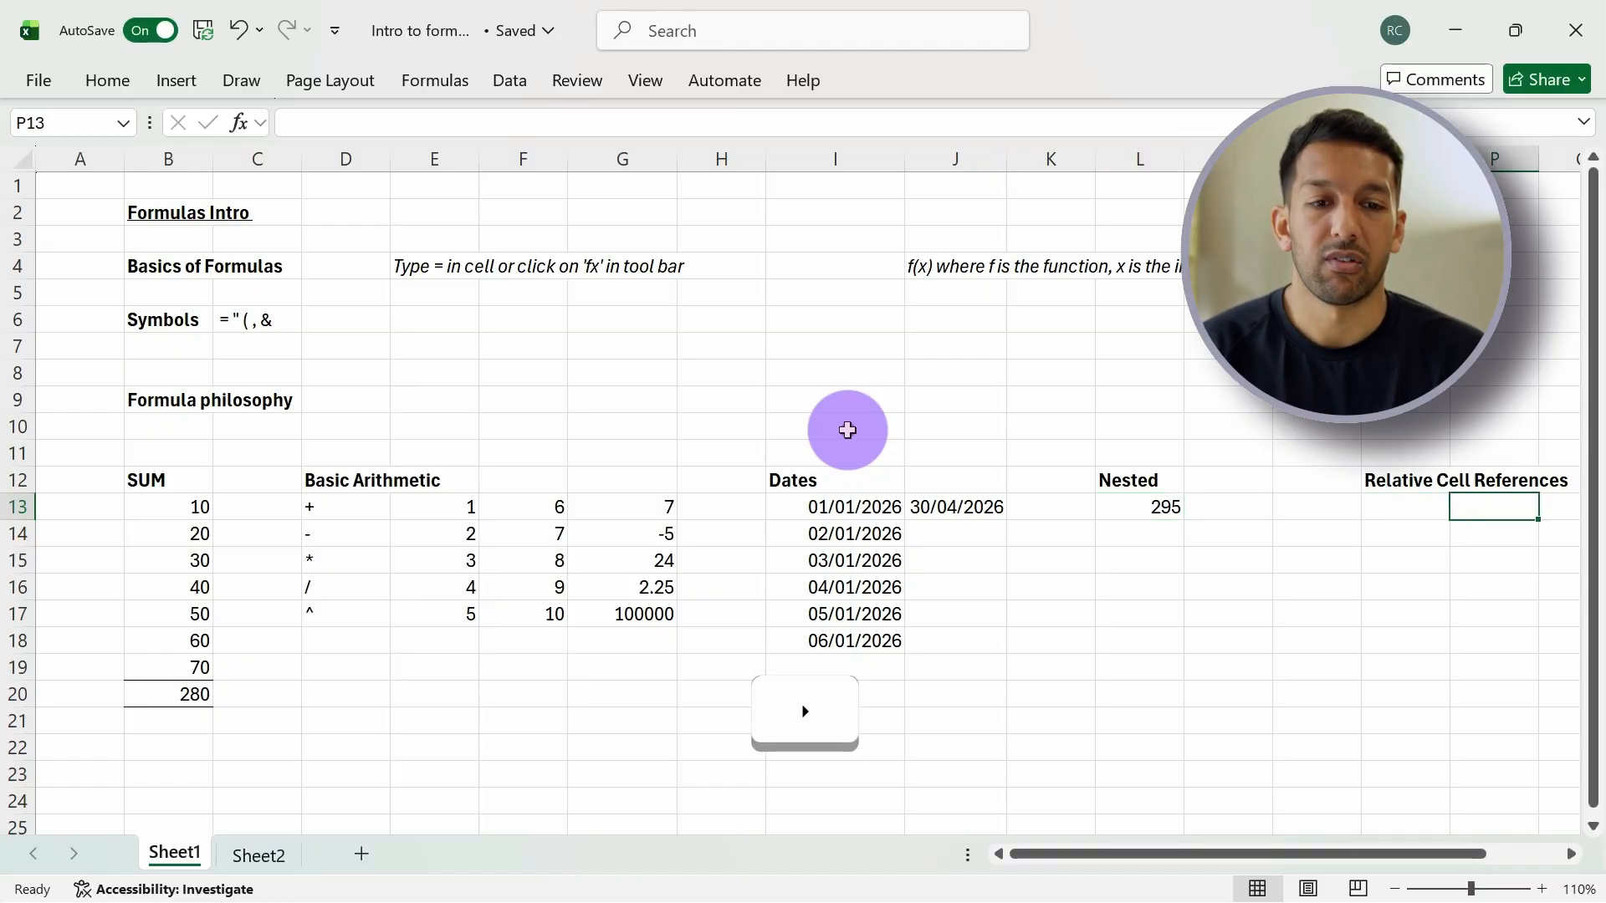
pyautogui.press('Right')
pyautogui.press('Right')
pyautogui.press('Right')
pyautogui.press('Right')
pyautogui.press('Right')
# Copy the SUM column's numbers and their total in B13:B20.
pyautogui.press('Left')
pyautogui.press('Left')
pyautogui.press('Left')
pyautogui.press('Left')
pyautogui.press('Left')
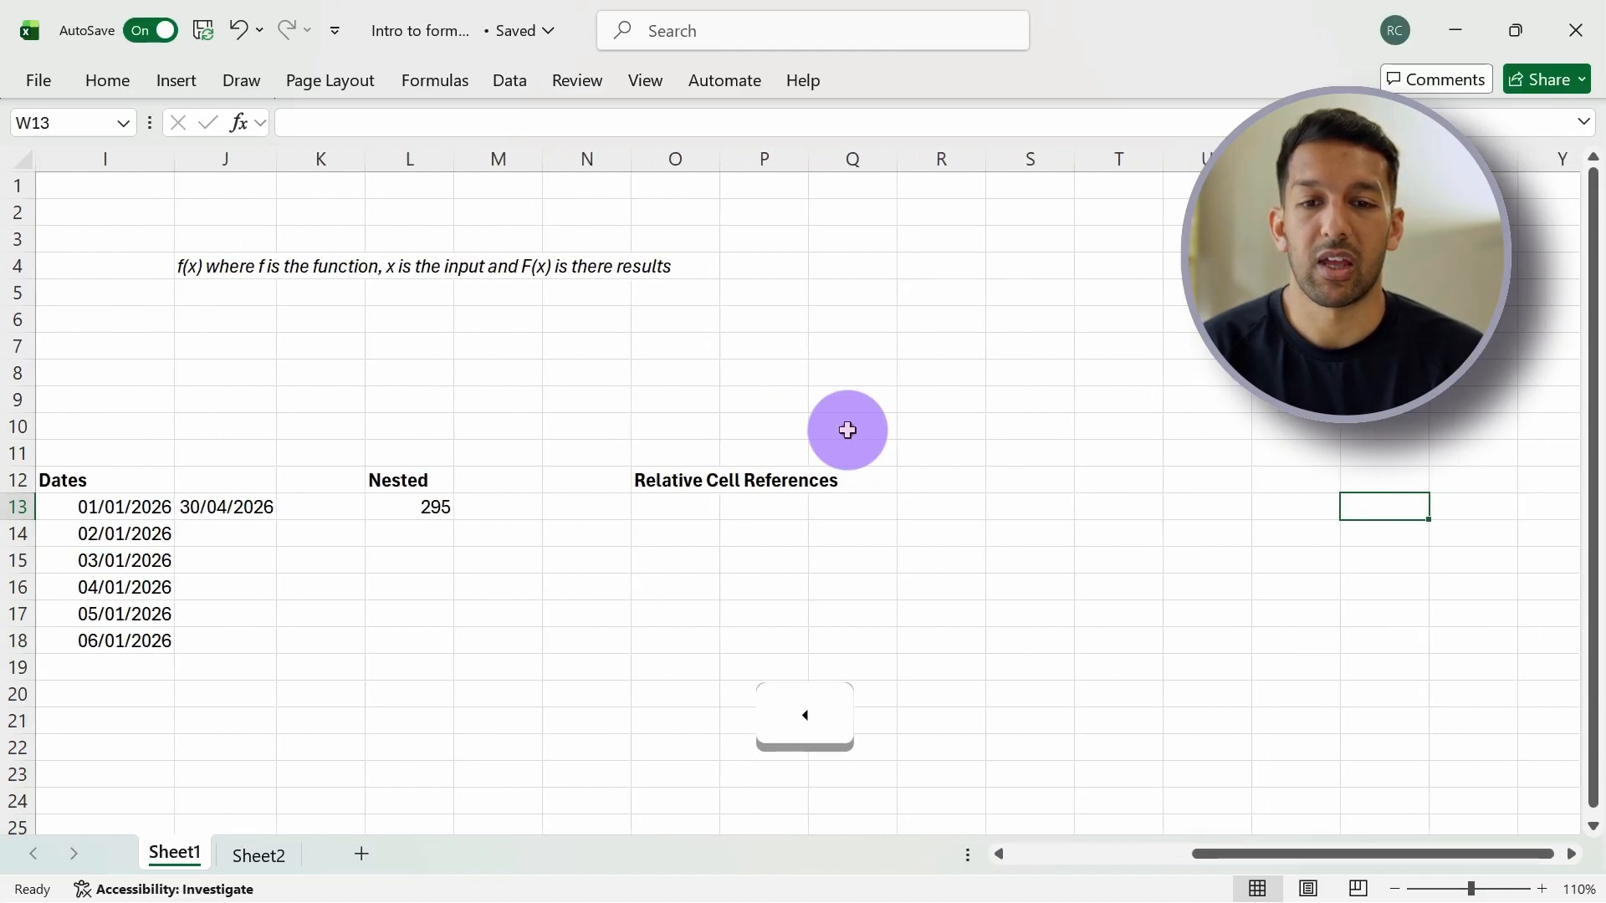
pyautogui.press('Left')
pyautogui.press('Left')
pyautogui.press('Left')
pyautogui.press('Left')
pyautogui.press('Left')
pyautogui.press('Left')
pyautogui.press('Left')
pyautogui.press('Left')
pyautogui.press('Left')
pyautogui.press('Left')
pyautogui.press('Left')
pyautogui.press('Left')
pyautogui.press('Left')
pyautogui.press('Left')
pyautogui.press('Left')
pyautogui.press('Left')
pyautogui.press('Left')
pyautogui.press('Left')
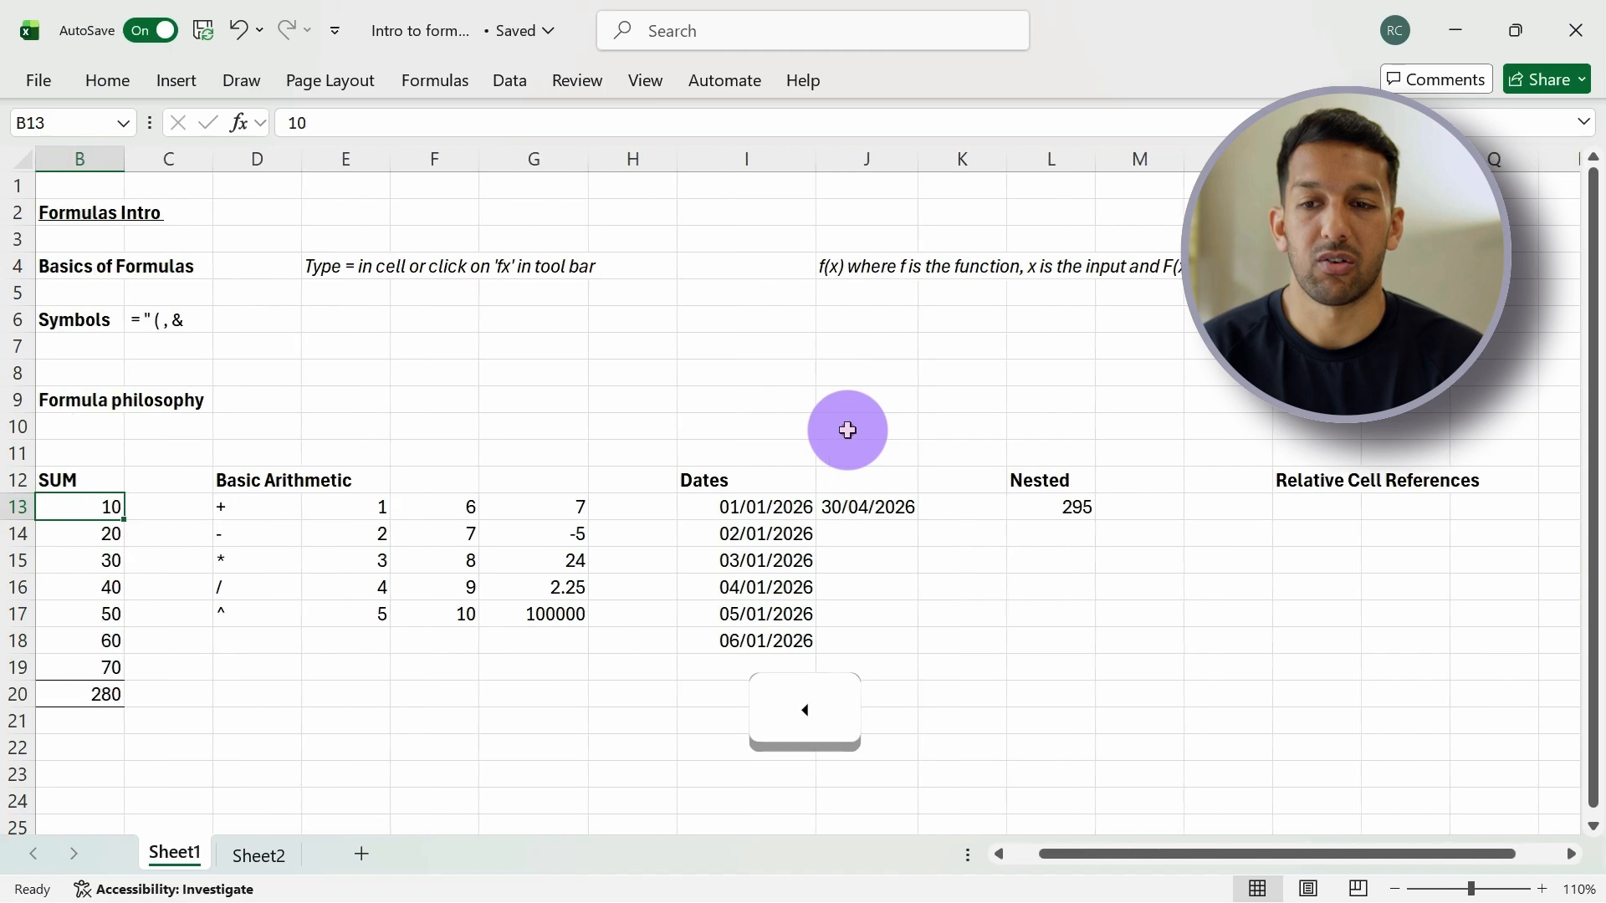
pyautogui.press('Right')
pyautogui.hotkey('shift', 'Down')
pyautogui.hotkey('shift', 'Down')
pyautogui.hotkey('shift', 'Down')
pyautogui.hotkey('shift', 'Down')
pyautogui.hotkey('shift', 'Down')
pyautogui.hotkey('shift', 'Down')
pyautogui.hotkey('shift', 'Down')
pyautogui.hotkey('shift', 'Down')
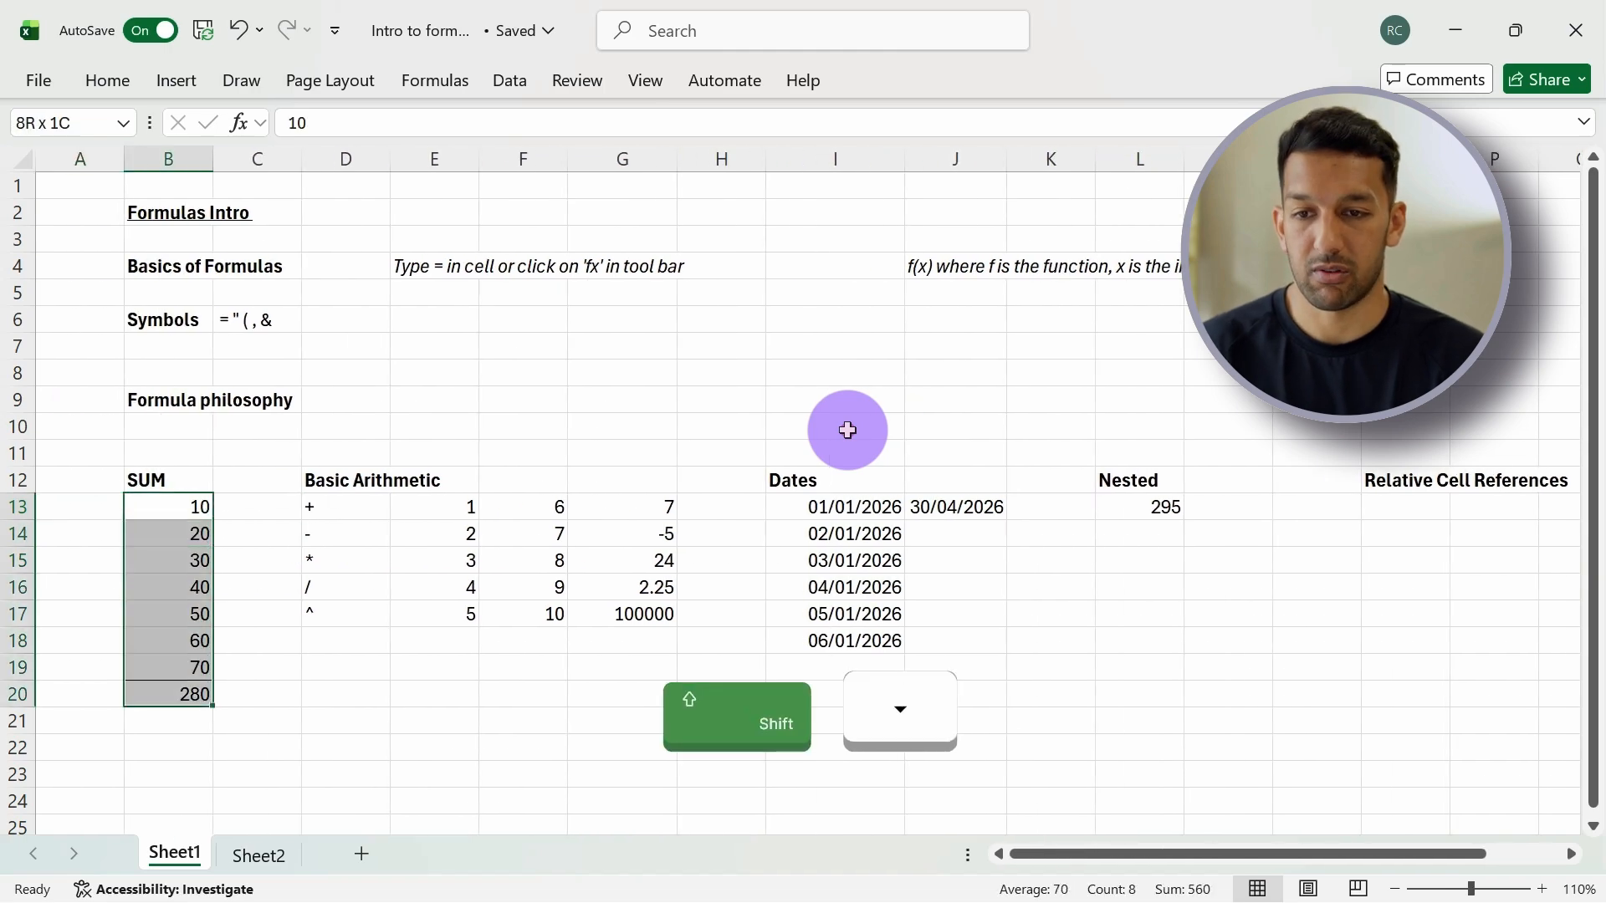
pyautogui.hotkey('shift', 'Up')
pyautogui.hotkey('ctrl', 'c')
# Paste the copied numbers and total starting at O14, beneath the Relative Cell References heading.
pyautogui.press('Right')
pyautogui.press('Right')
pyautogui.press('Right')
pyautogui.press('Right')
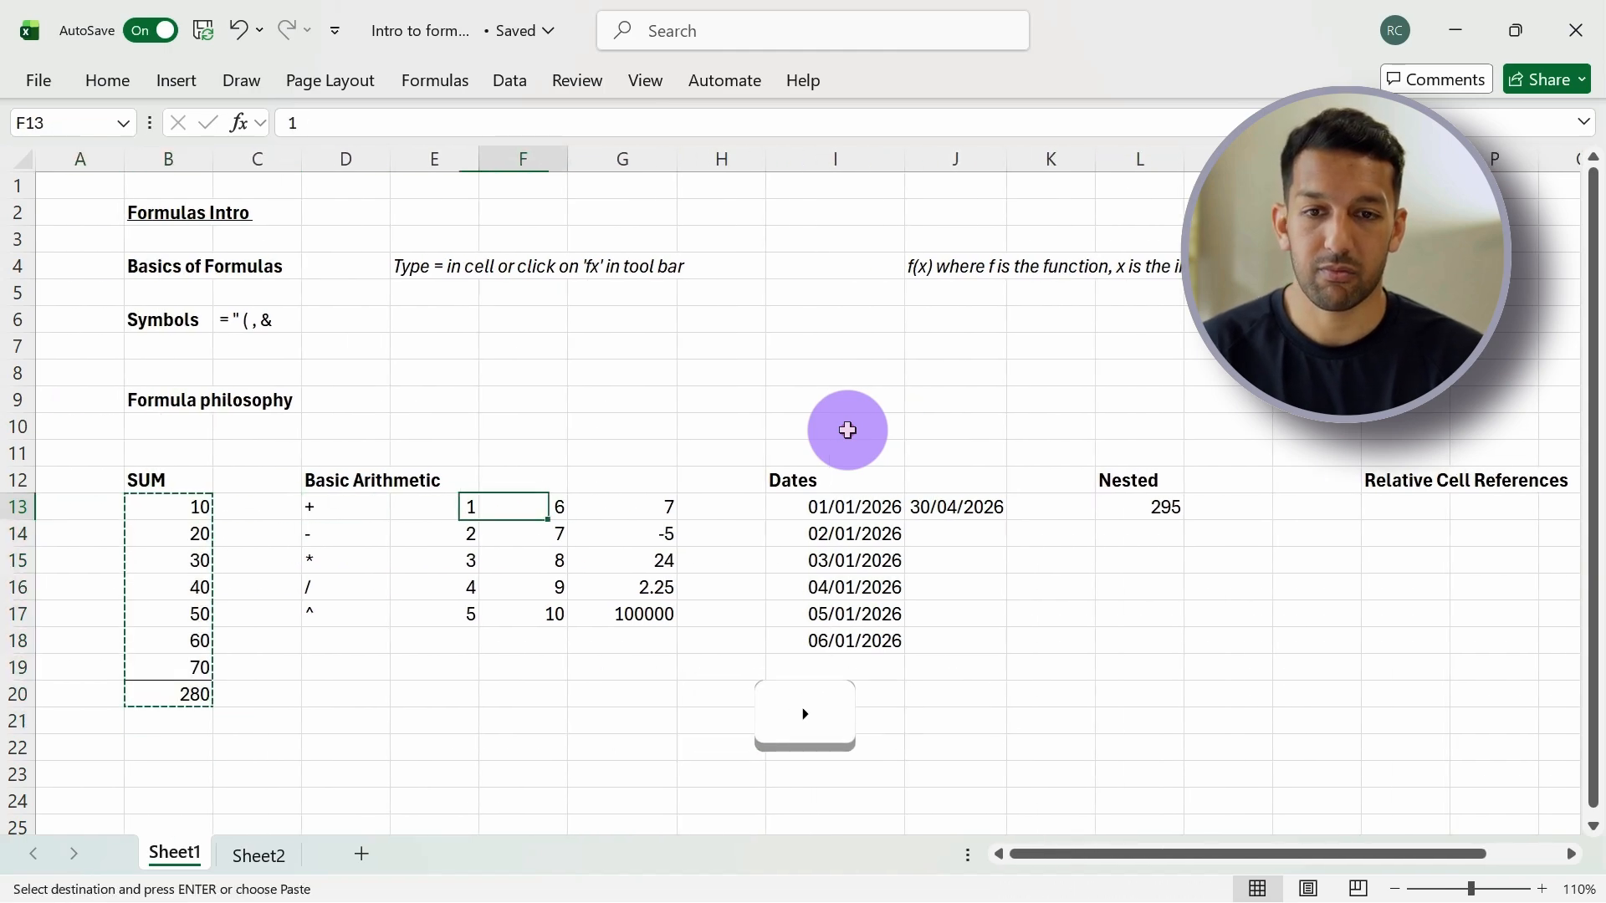
pyautogui.press('Right')
pyautogui.press('Right')
pyautogui.press('Right')
pyautogui.press('Right')
pyautogui.press('Right')
pyautogui.press('Right')
pyautogui.press('Right')
pyautogui.press('Right')
pyautogui.press('Right')
pyautogui.press('Right')
pyautogui.press('Right')
pyautogui.press('Right')
pyautogui.press('Right')
pyautogui.press('Left')
pyautogui.press('Left')
pyautogui.press('Left')
pyautogui.press('Left')
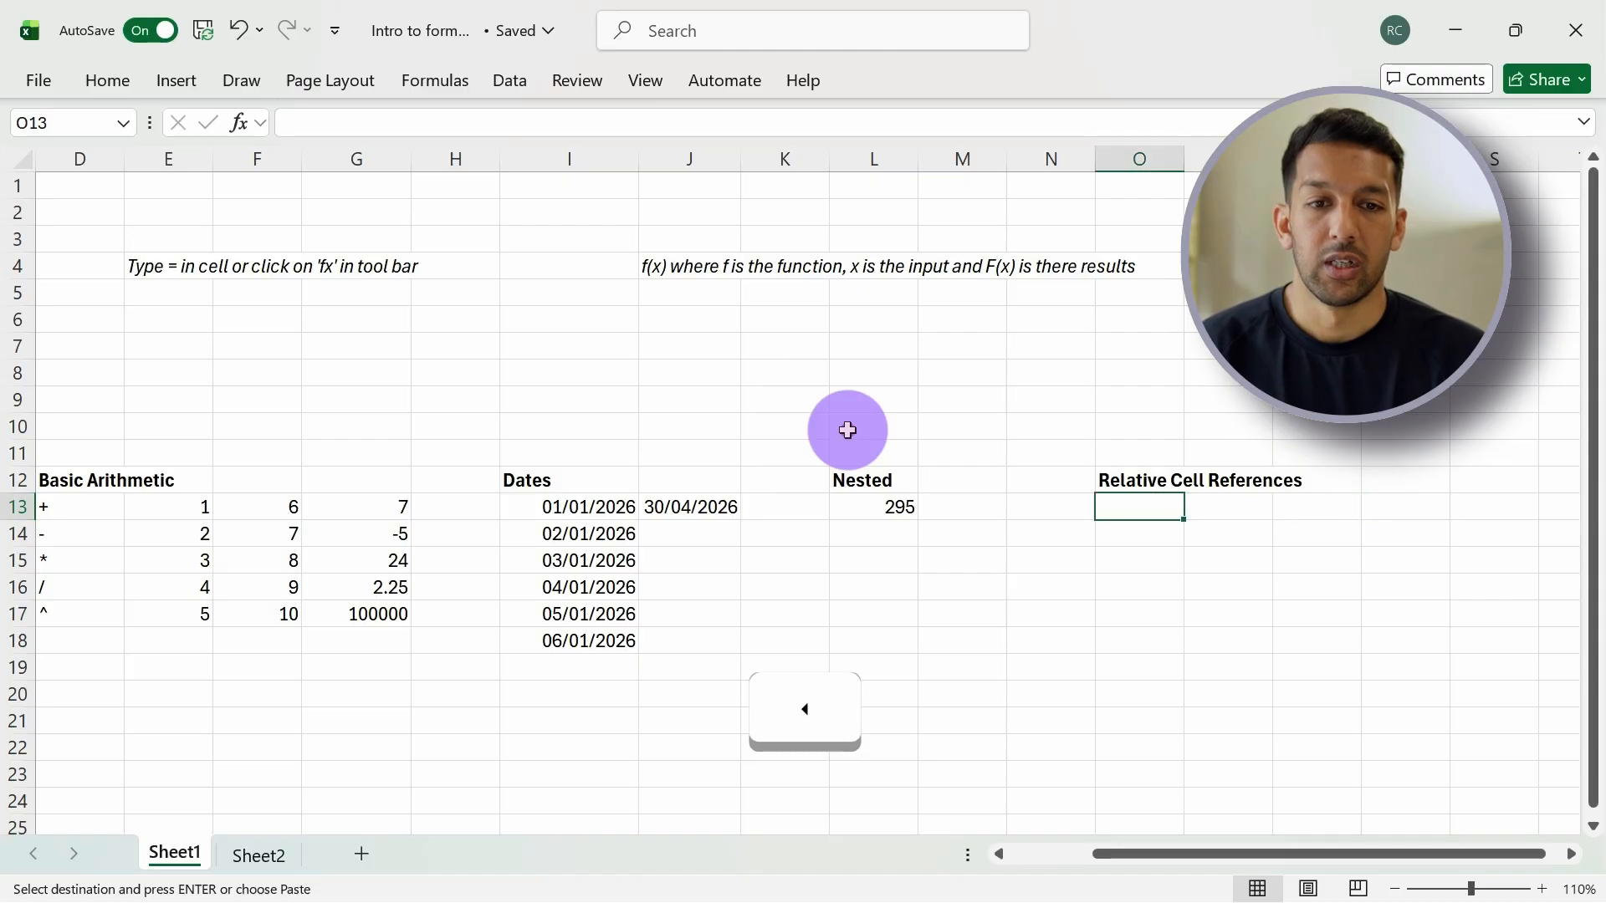
pyautogui.press('Down')
pyautogui.hotkey('ctrl', 'v')
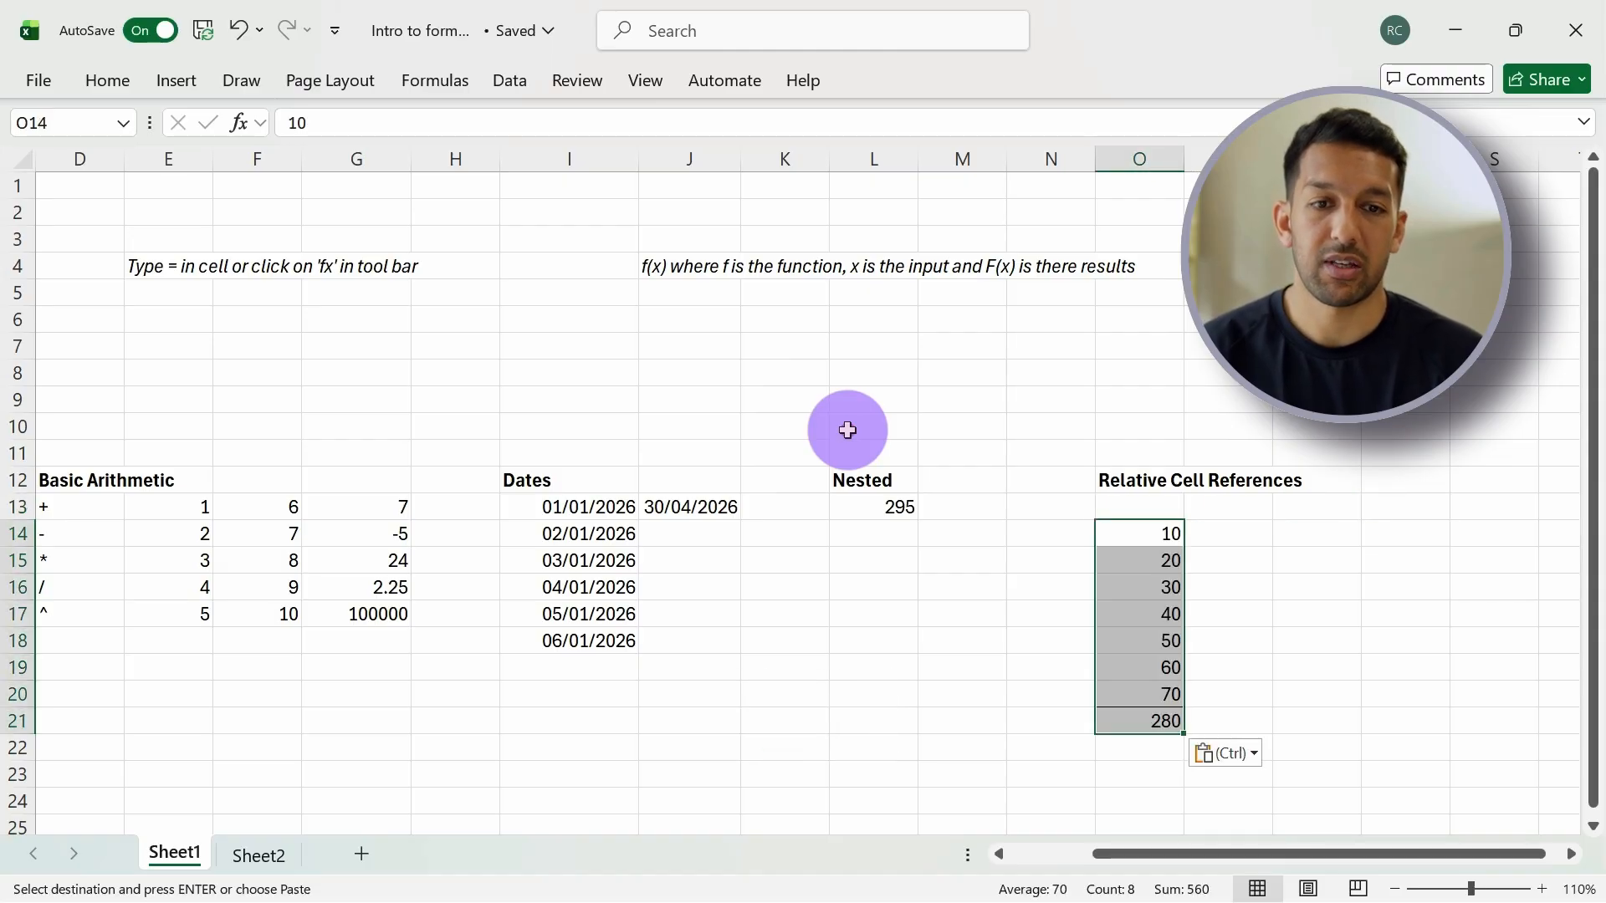
# Enter the formula =O14+5 in P14, beside the first number under Relative Cell References.
pyautogui.click(1238, 542)
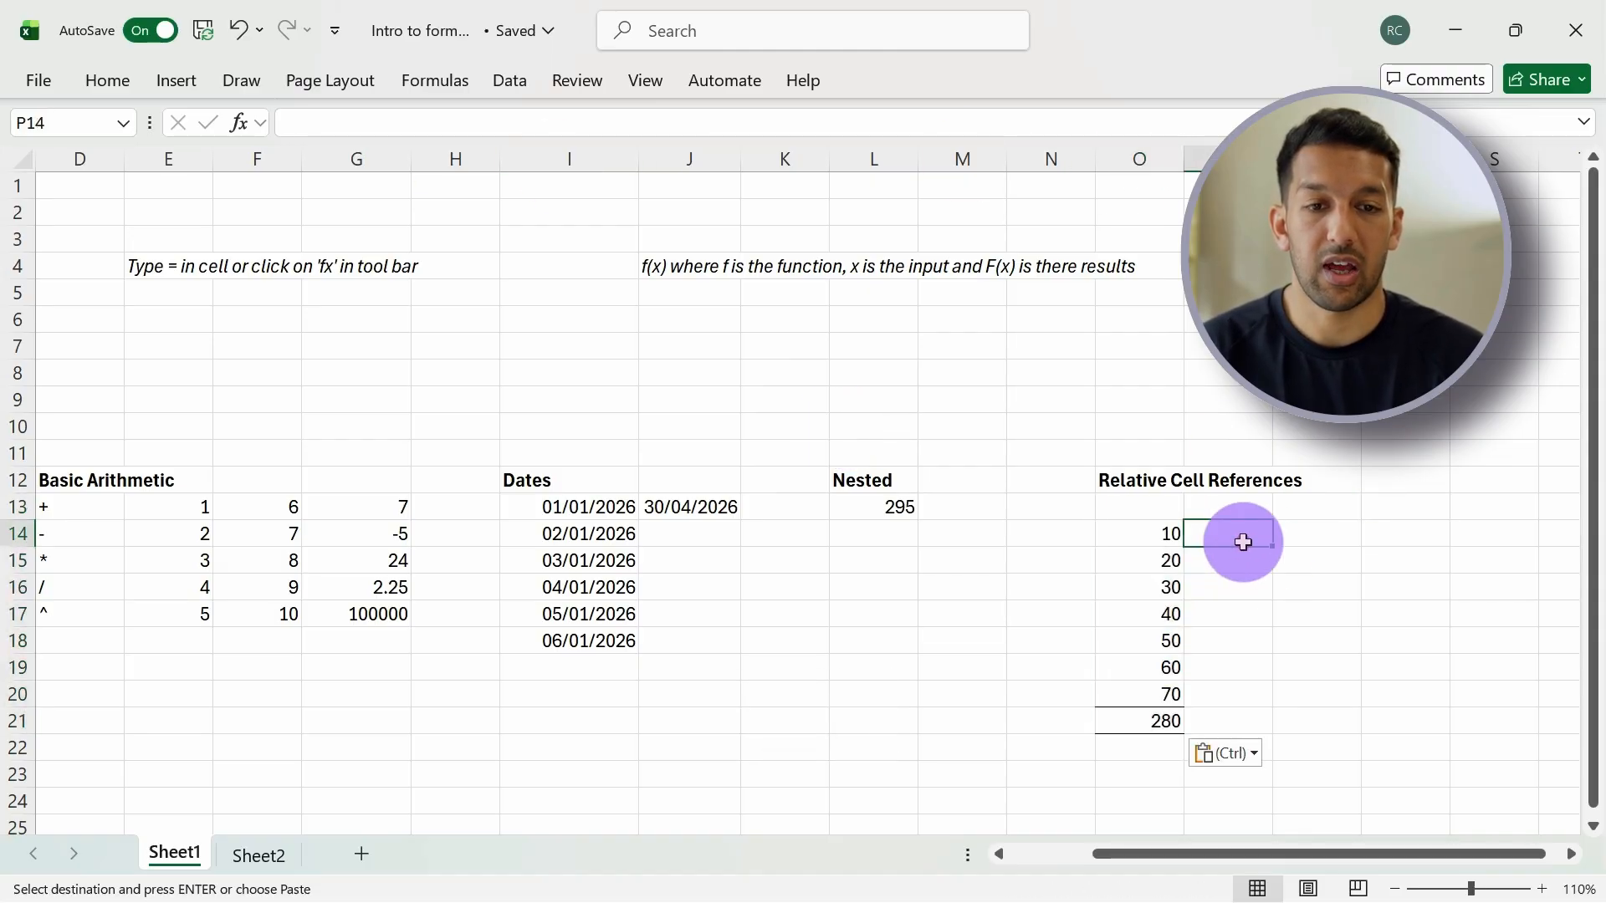
pyautogui.write('=')
pyautogui.press('Left')
pyautogui.write('+')
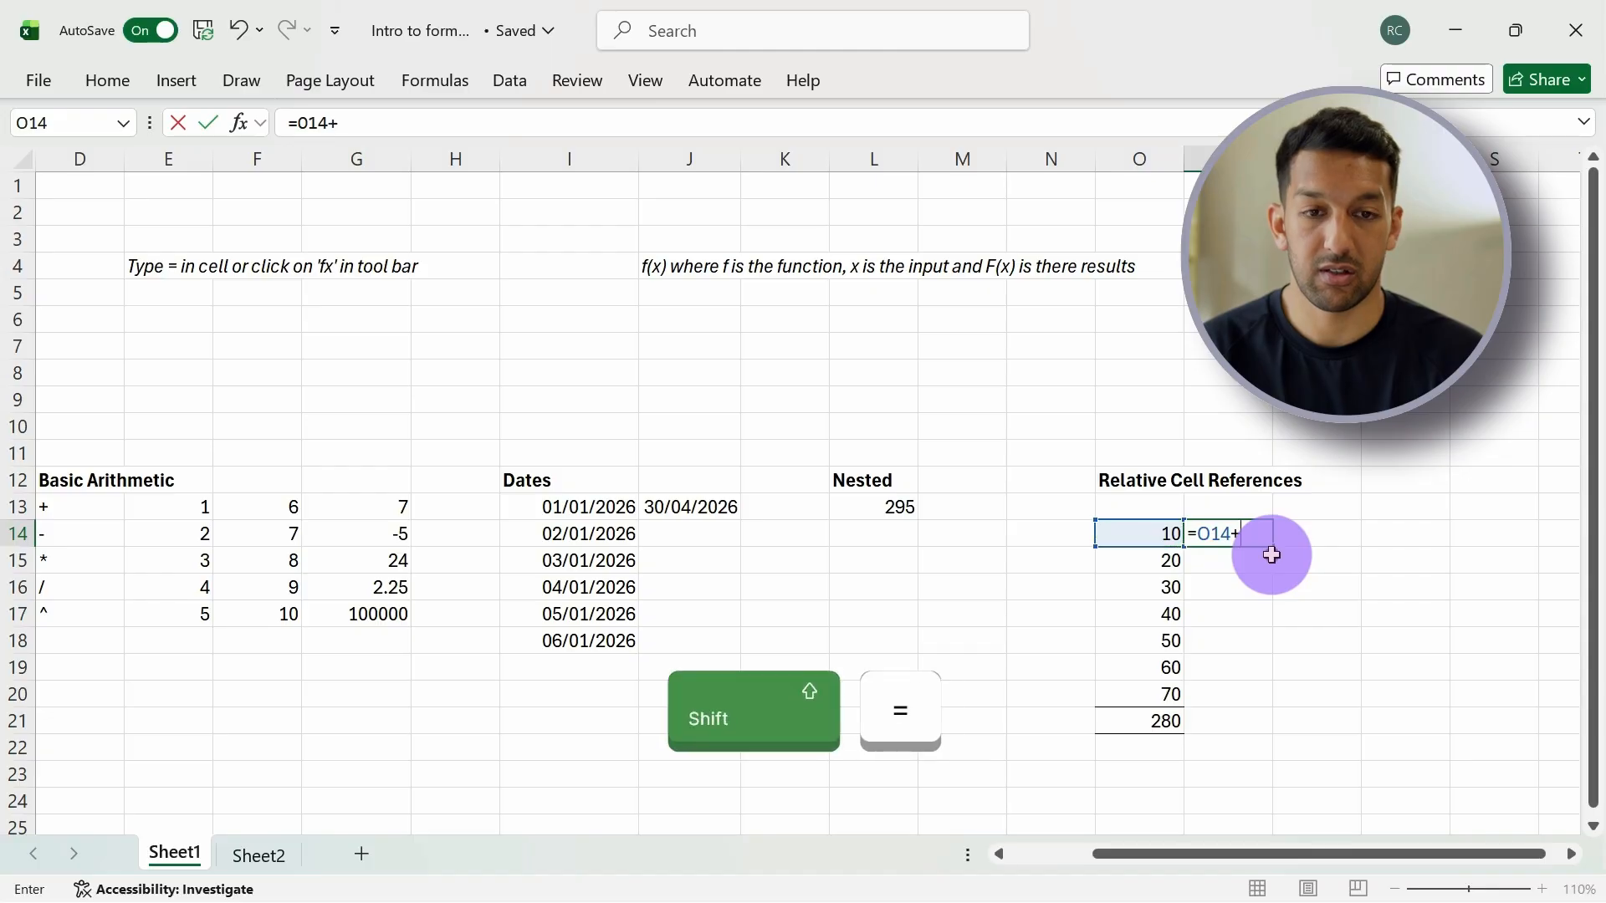
pyautogui.write('5')
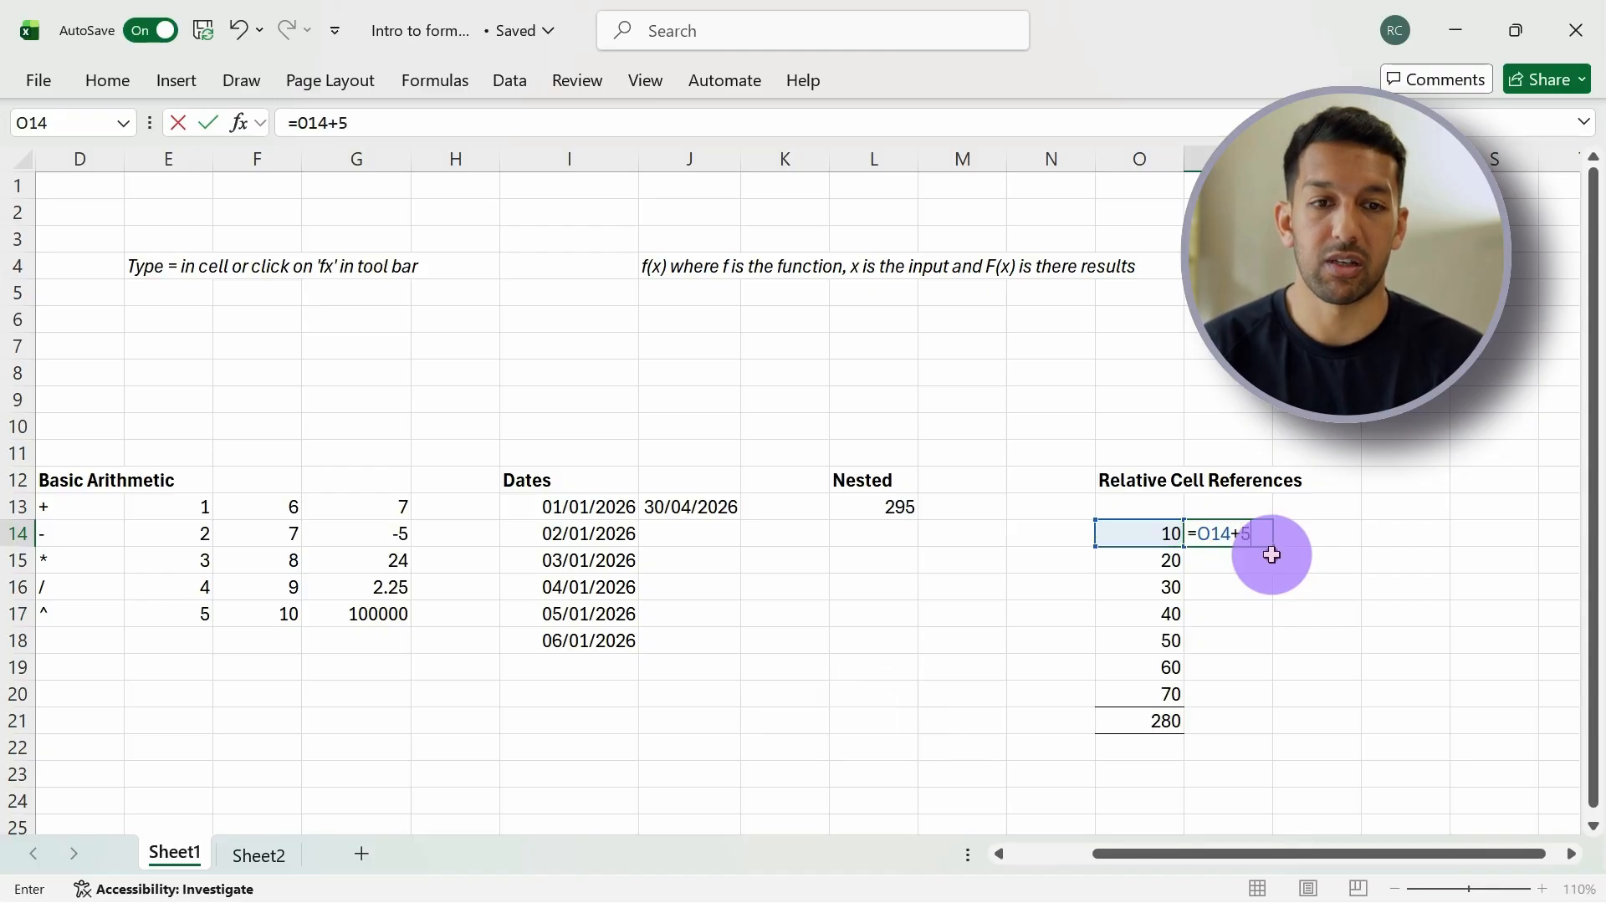
pyautogui.press('Return')
# Fill P14's formula down through P20, and fill P14:P20 across into column Q.
pyautogui.press('Up')
pyautogui.hotkey('shift', 'Down')
pyautogui.hotkey('shift', 'Down')
pyautogui.hotkey('shift', 'Down')
pyautogui.hotkey('shift', 'Down')
pyautogui.hotkey('shift', 'Down')
pyautogui.hotkey('shift', 'Down')
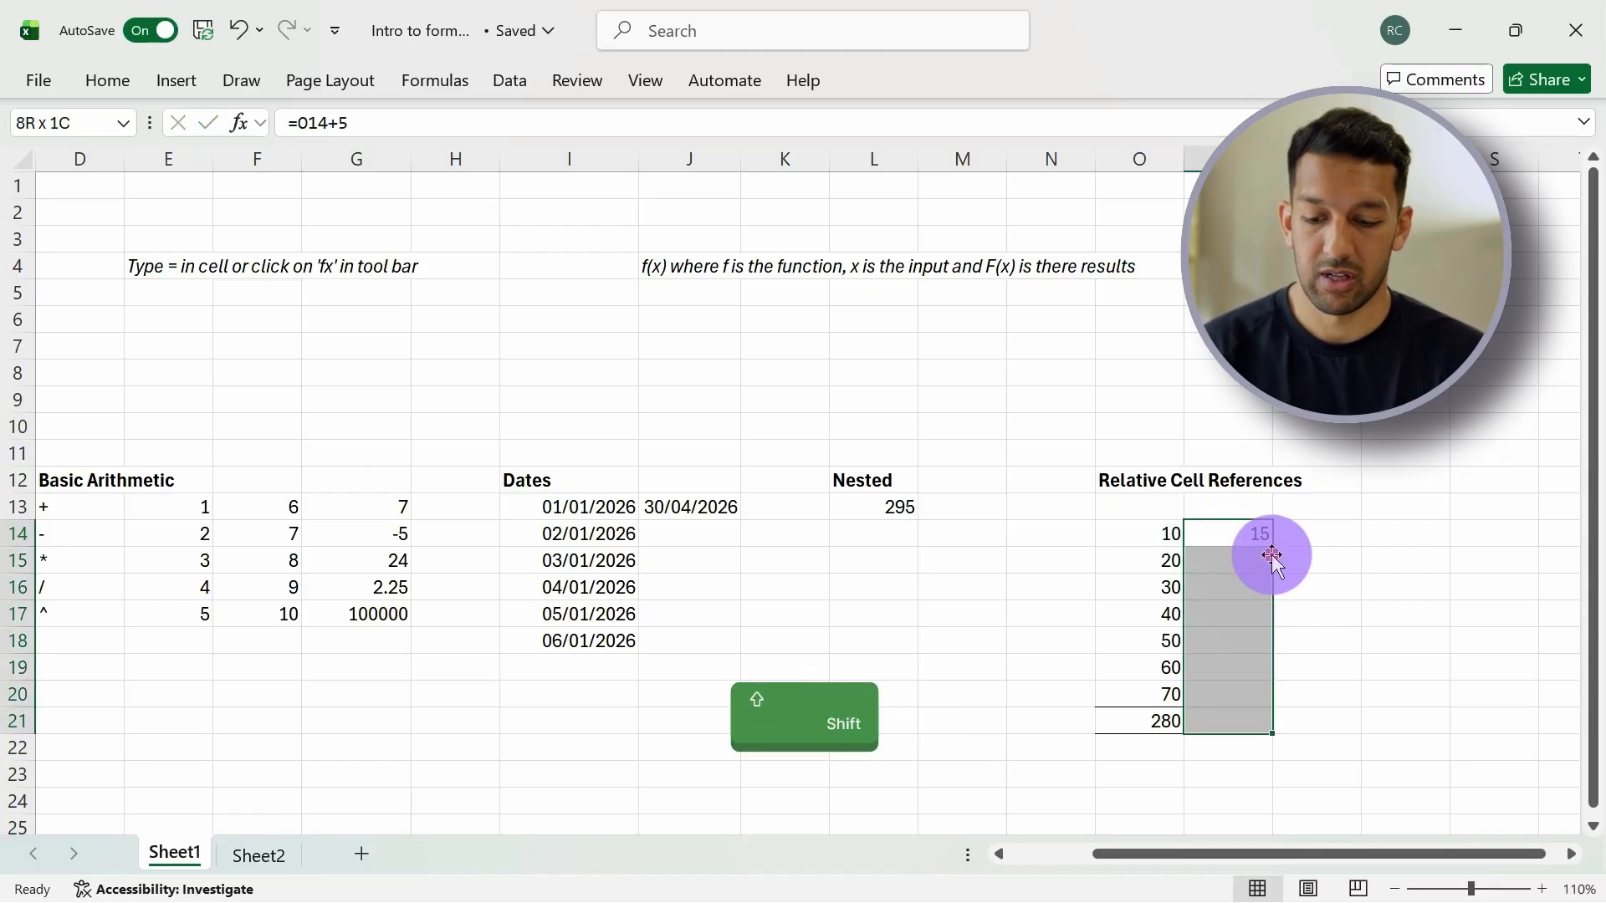
pyautogui.hotkey('ctrl', 'd')
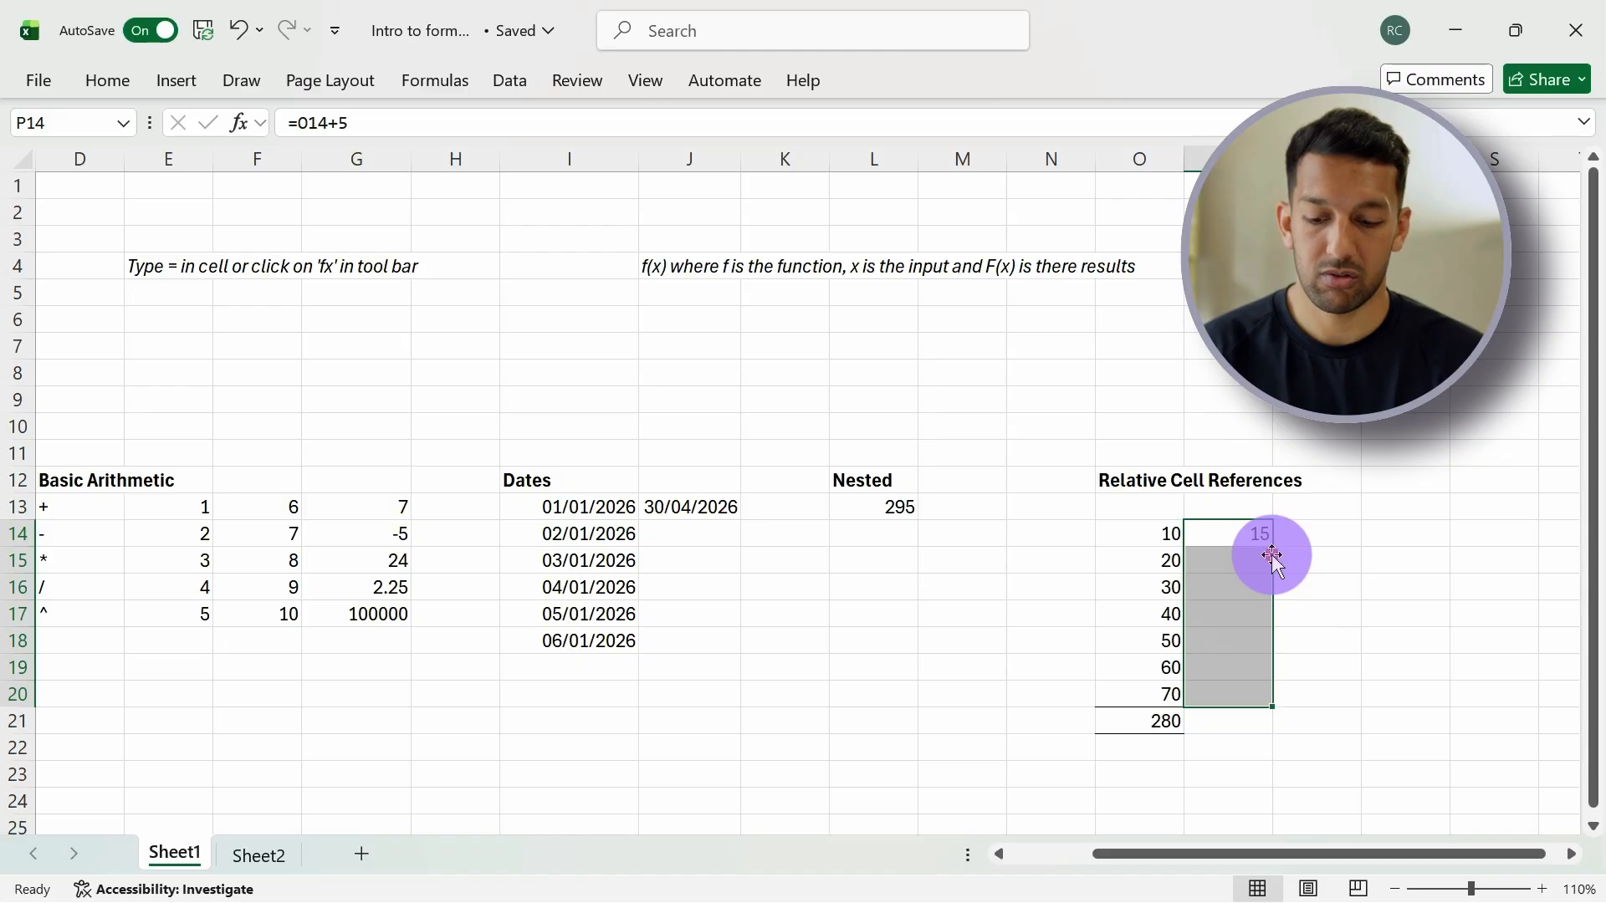
pyautogui.hotkey('ctrl', 'd')
pyautogui.hotkey('shift', 'Right')
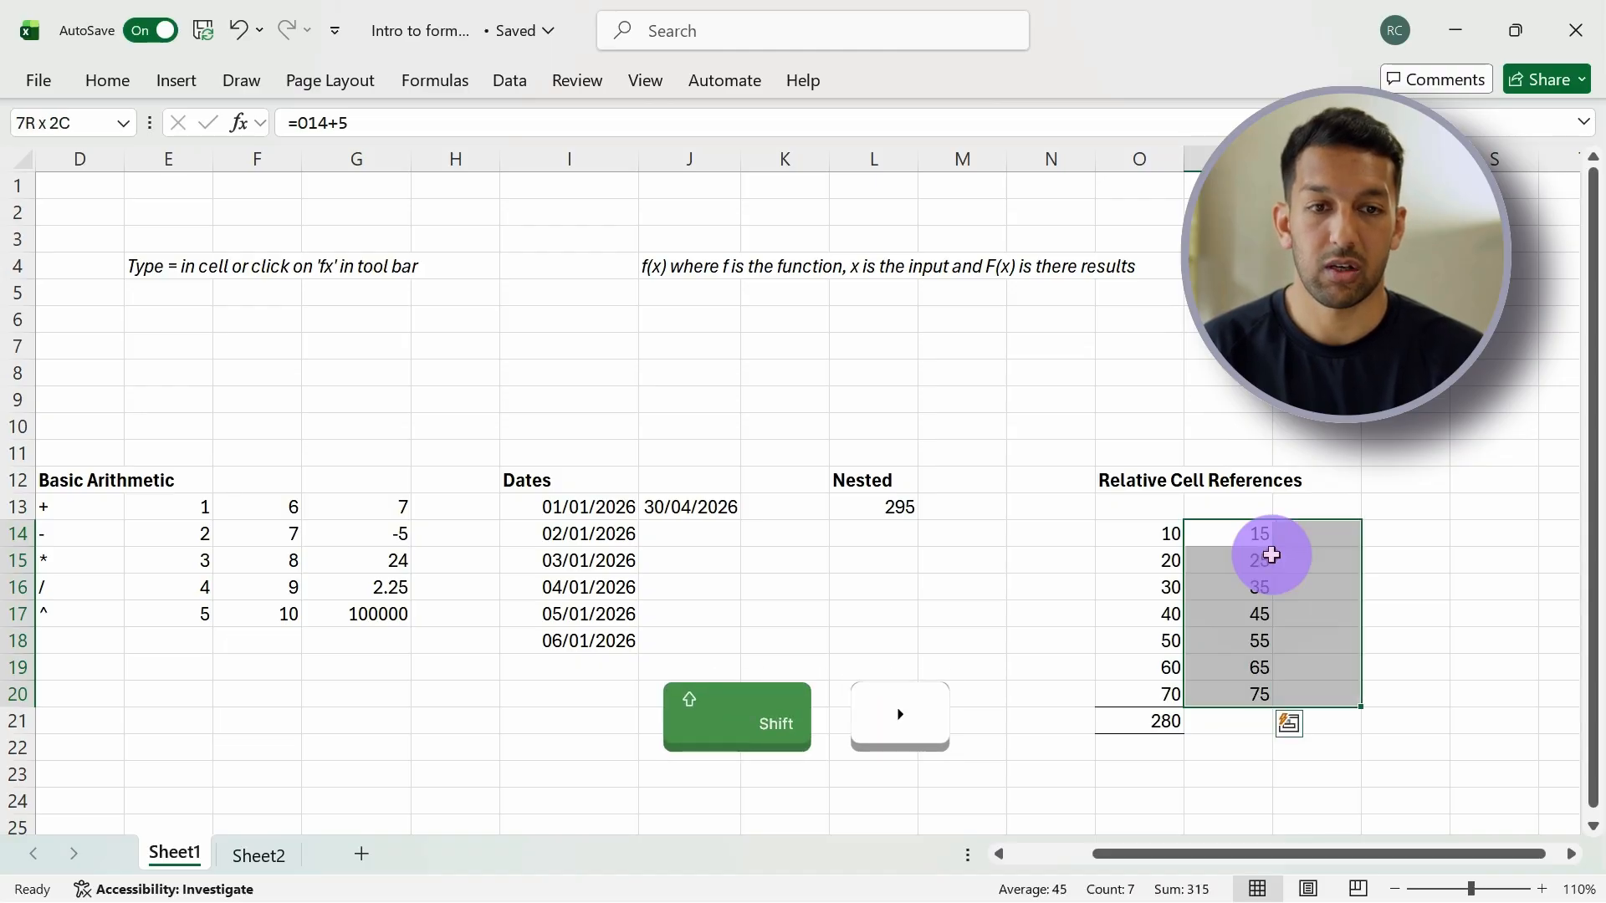
pyautogui.hotkey('ctrl', 'r')
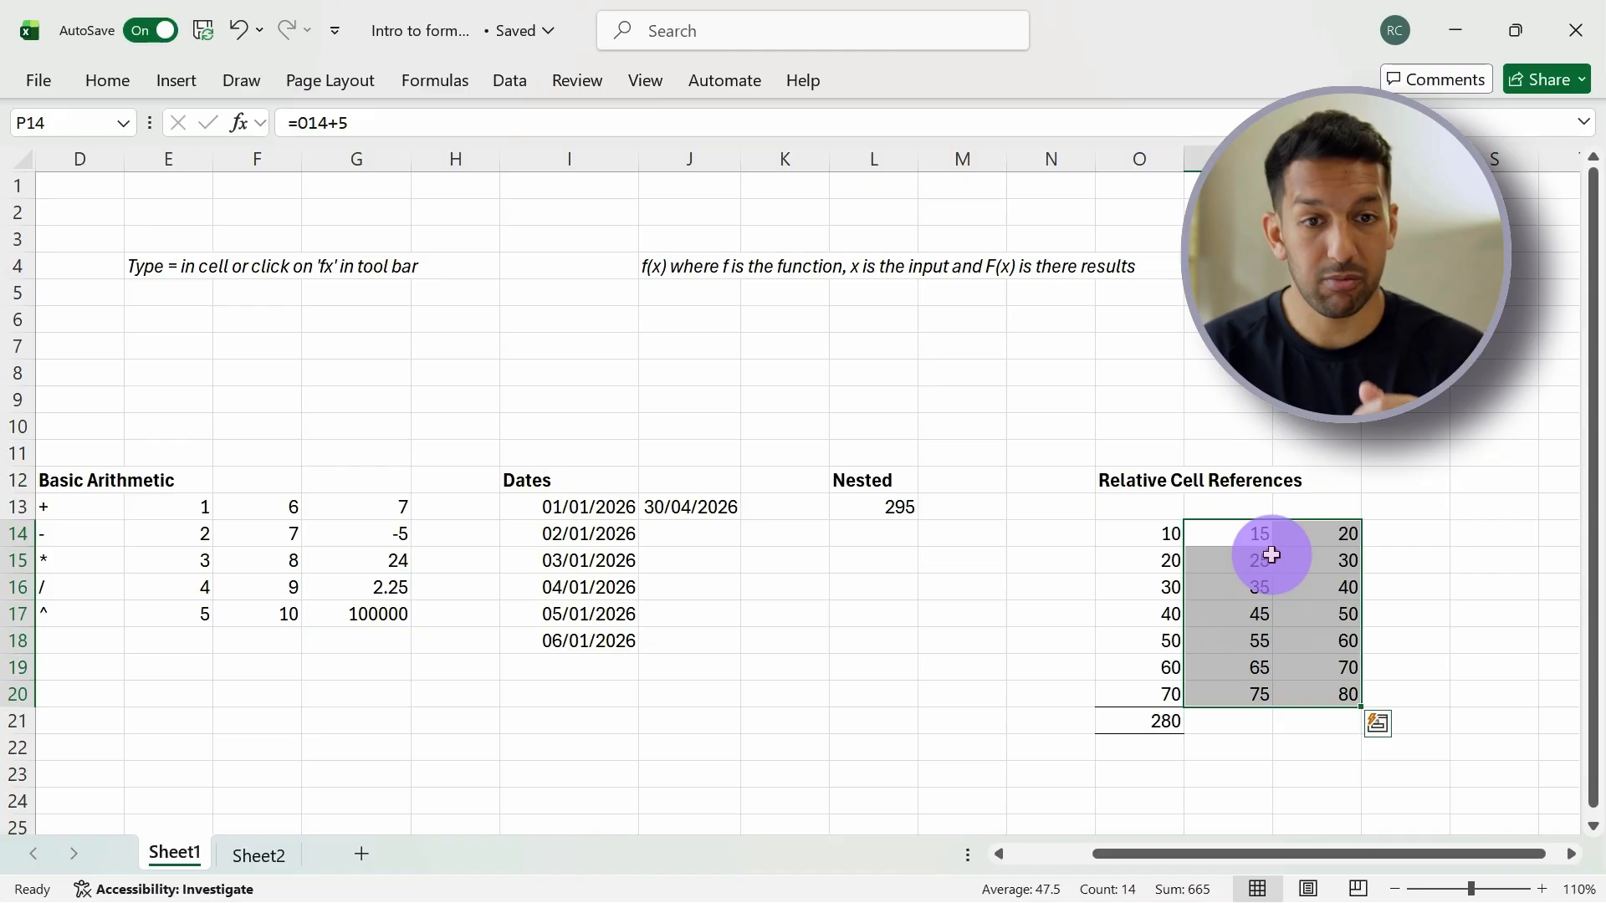
pyautogui.press('Right')
pyautogui.press('Right')
pyautogui.press('Right')
pyautogui.press('Right')
pyautogui.press('Right')
pyautogui.press('Right')
pyautogui.press('Right')
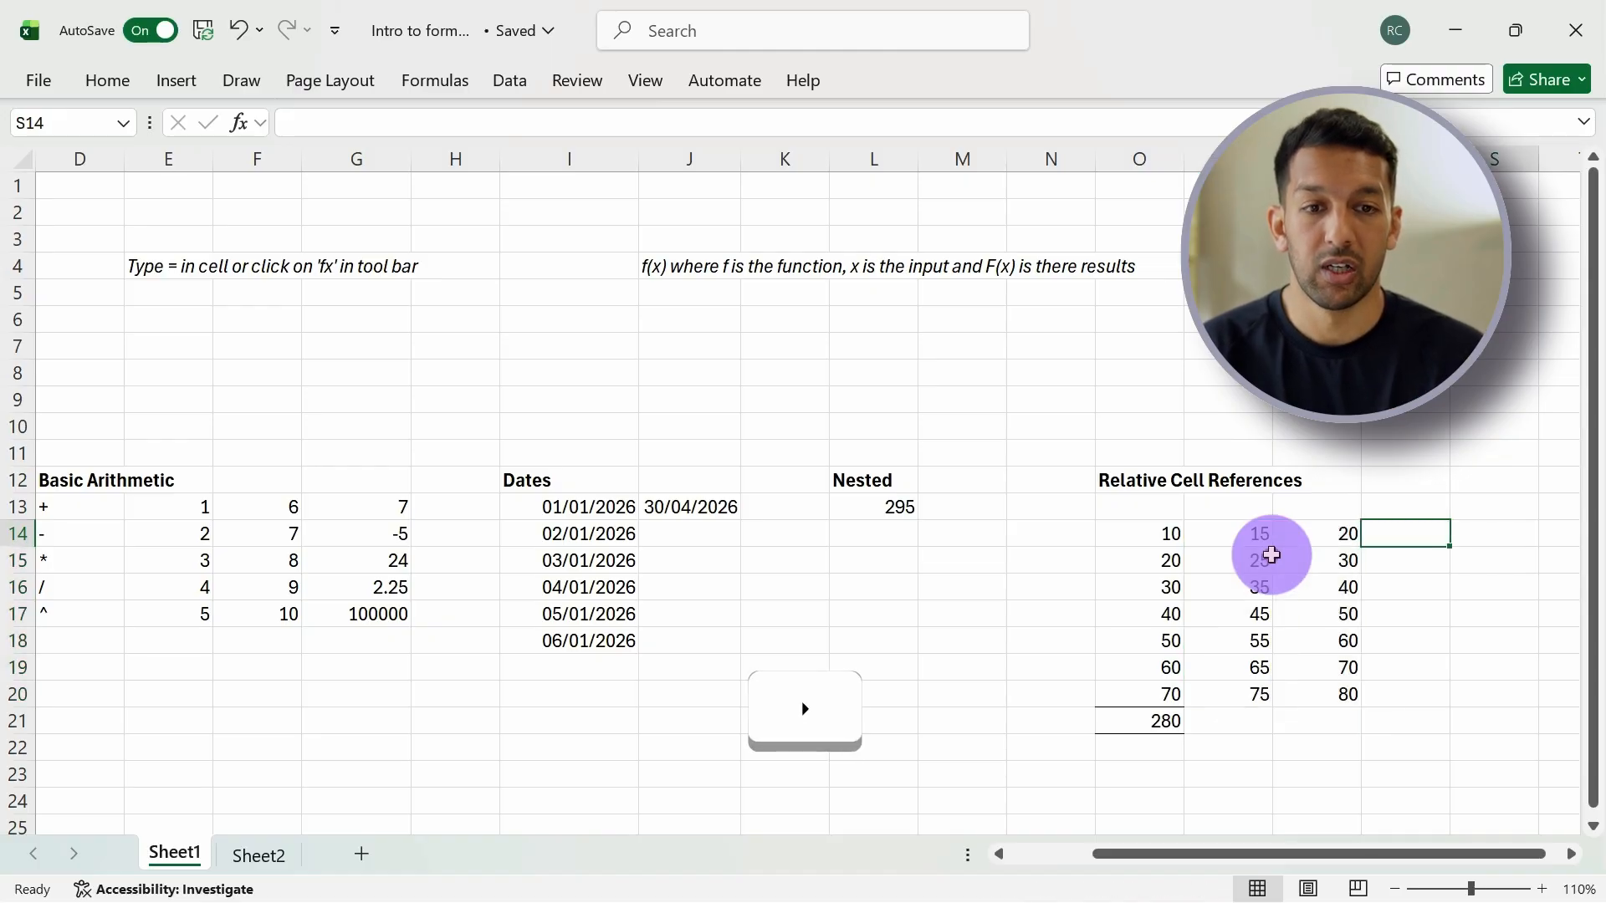
pyautogui.press('Left')
pyautogui.press('Left')
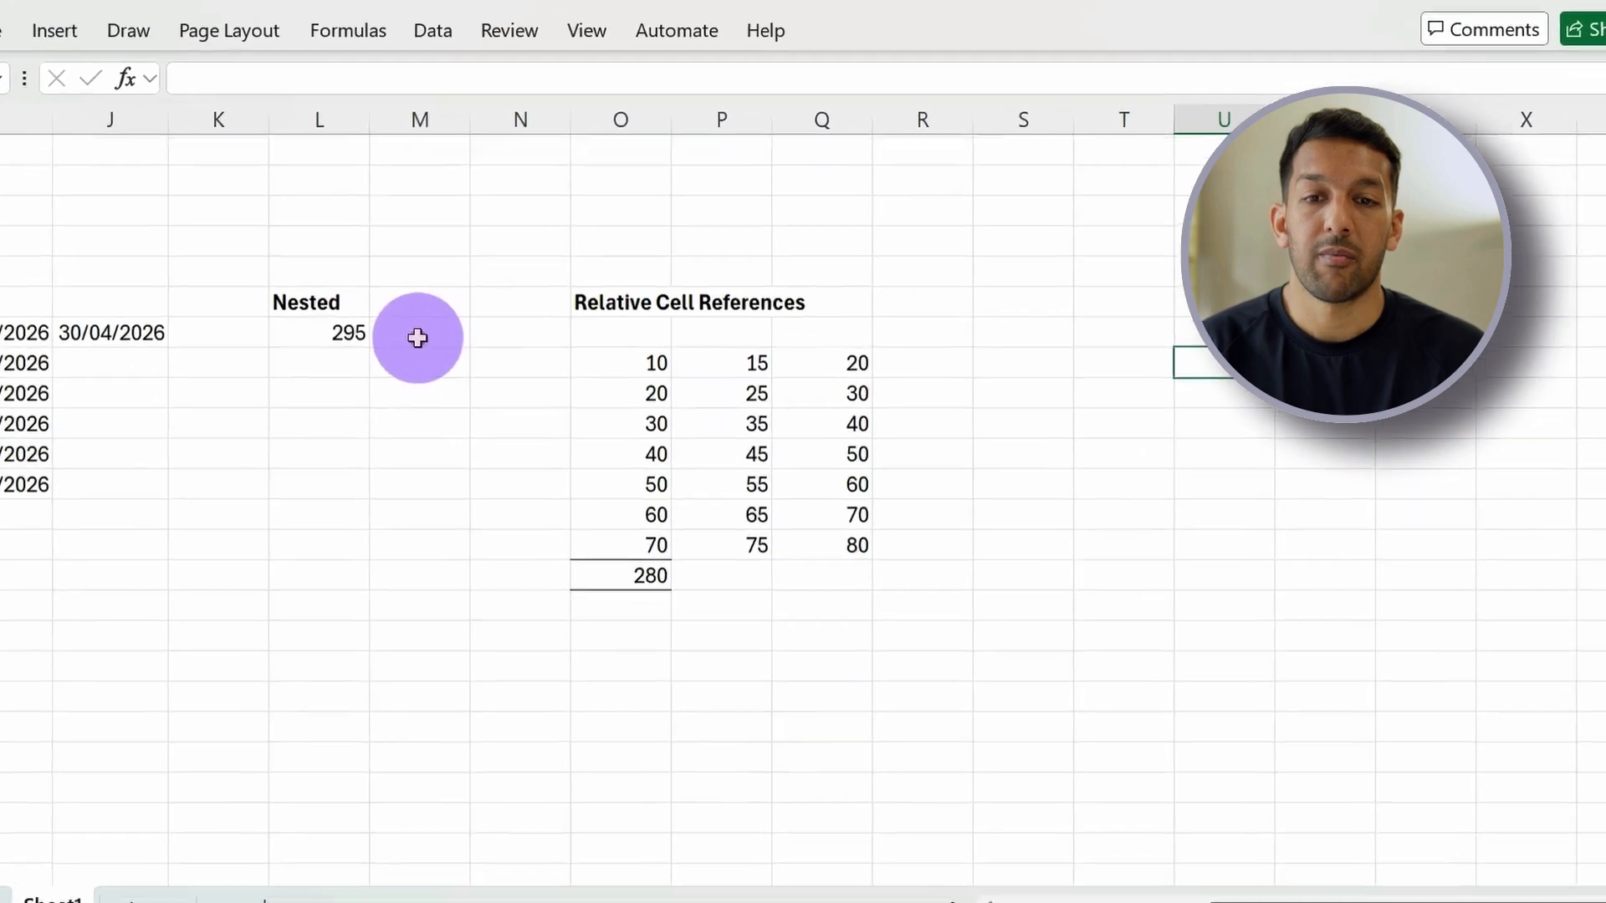
# Check the range summed in O21 and fill its SUM formula across into P21:Q21.
pyautogui.click(584, 599)
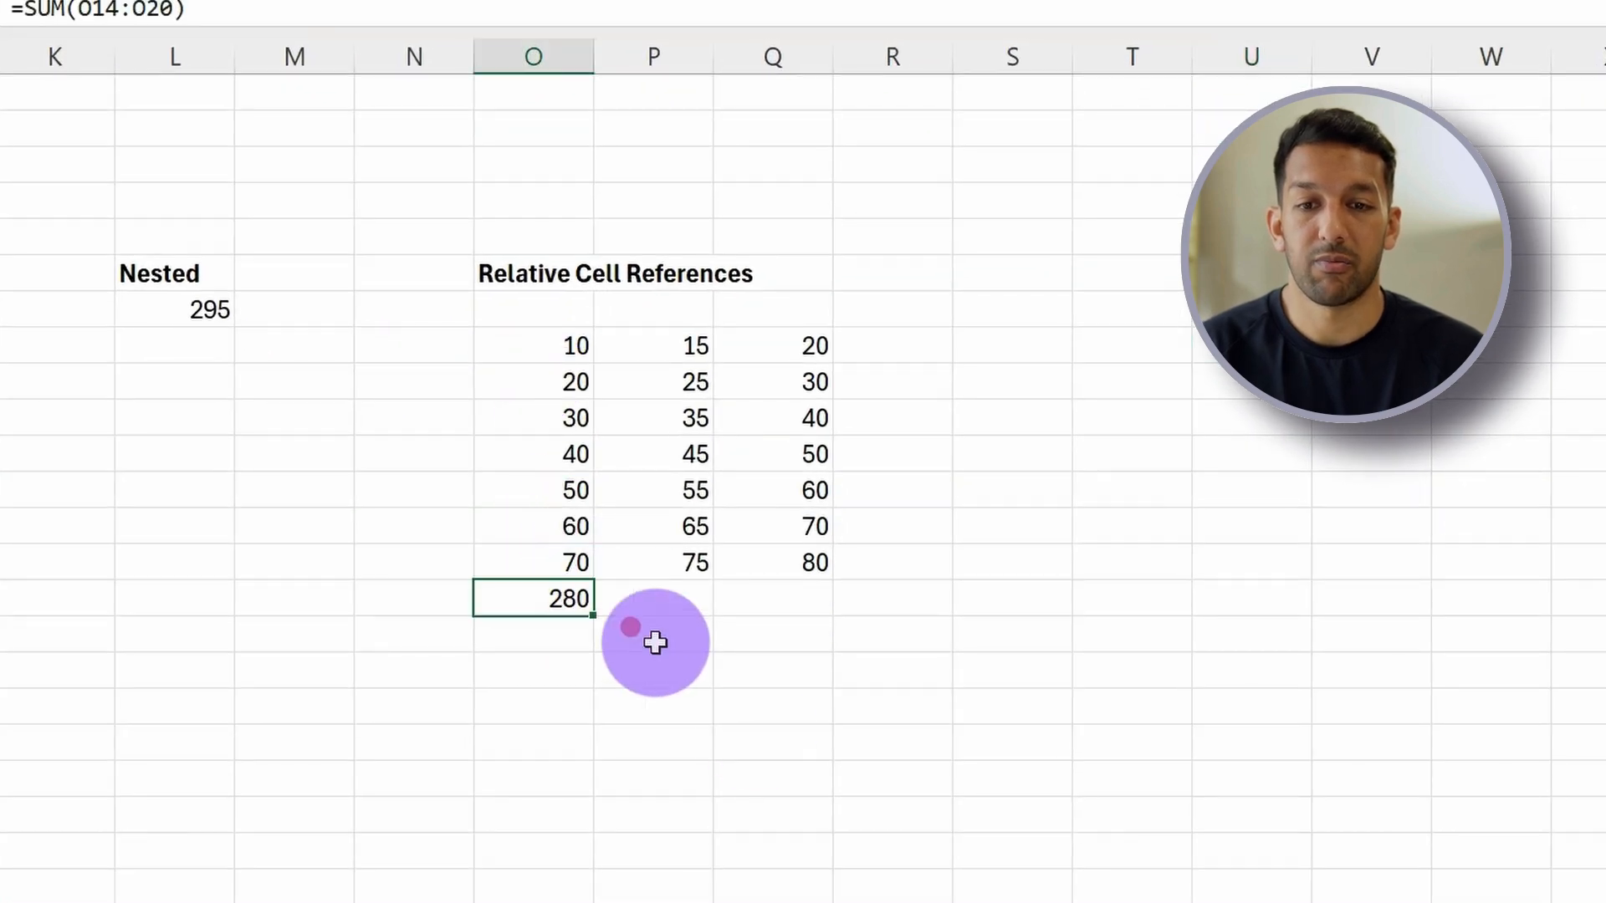
pyautogui.press('F2')
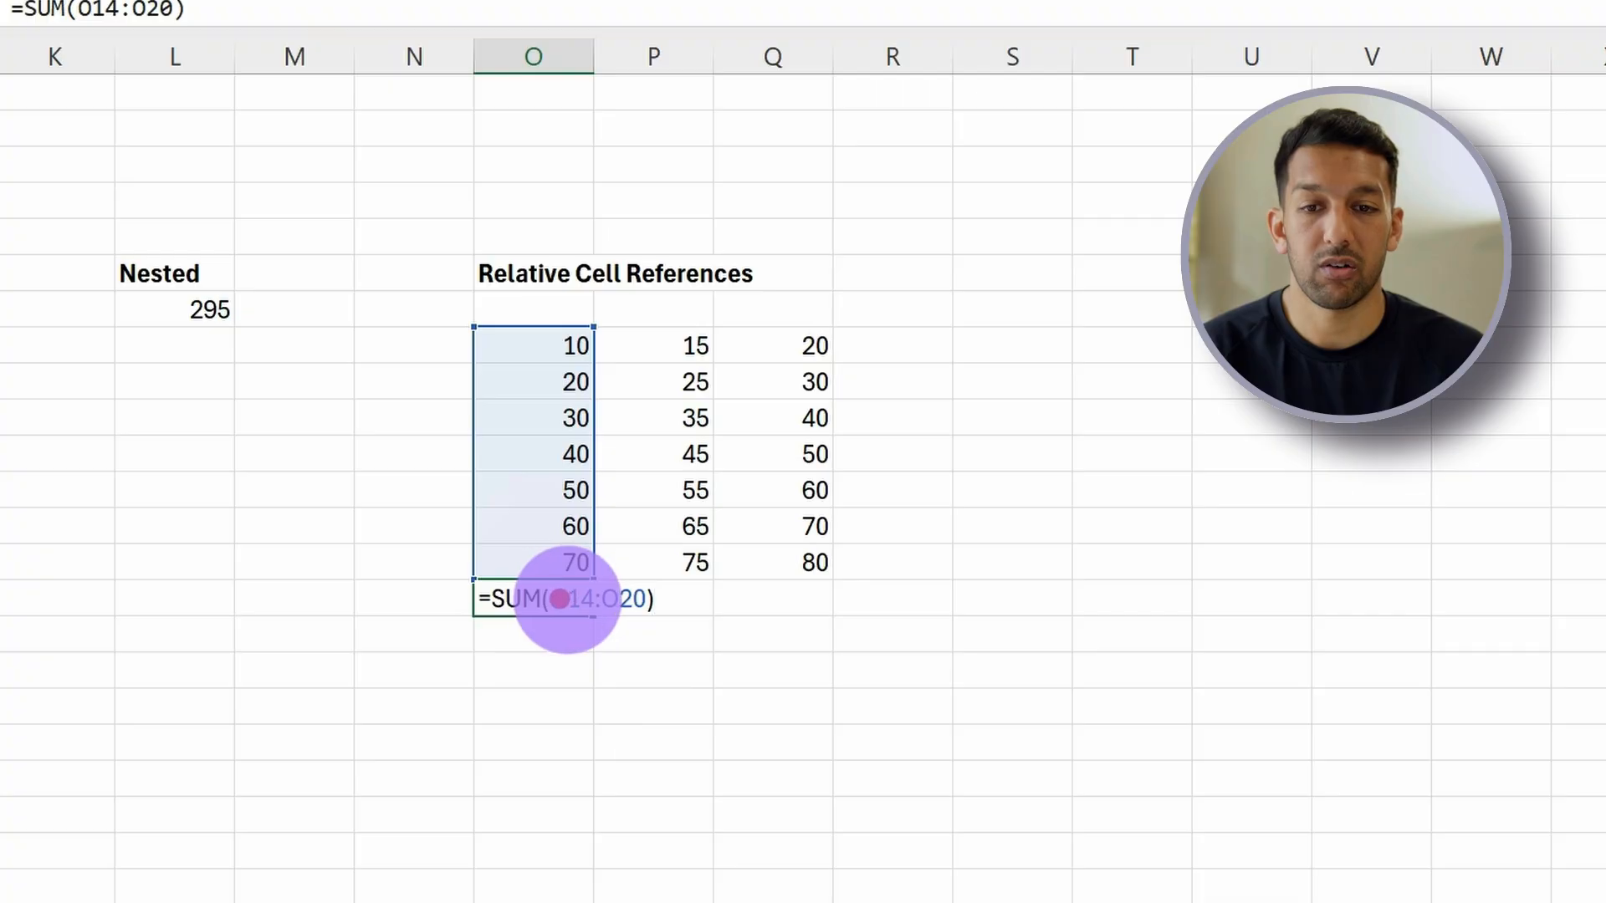
pyautogui.press('Escape')
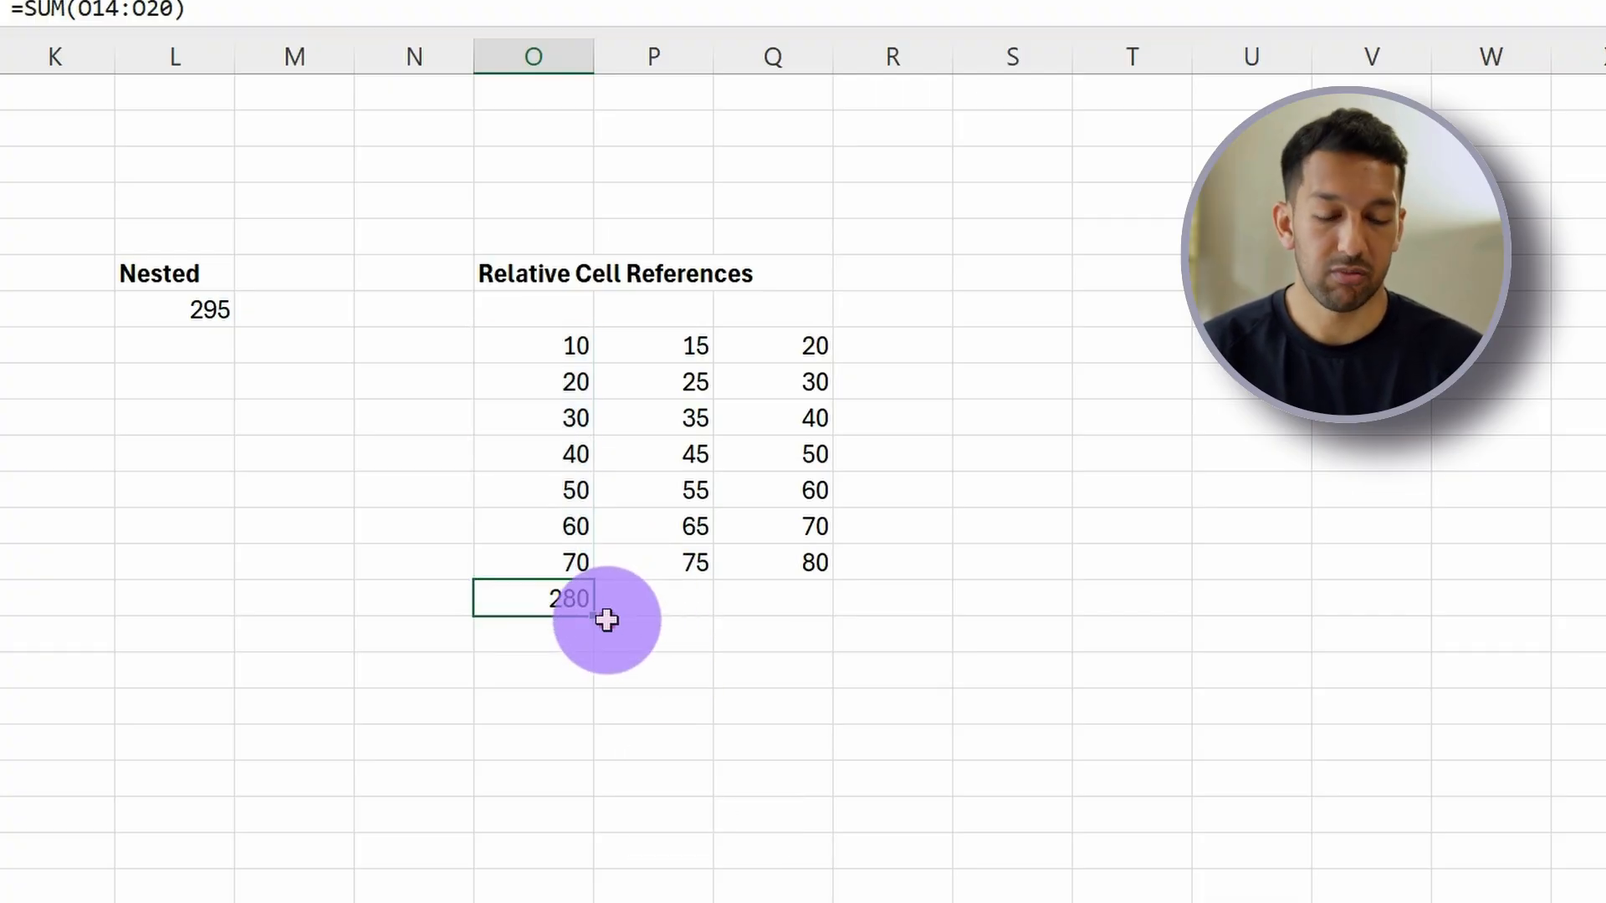
pyautogui.hotkey('shift', 'Right')
pyautogui.hotkey('shift', 'Right')
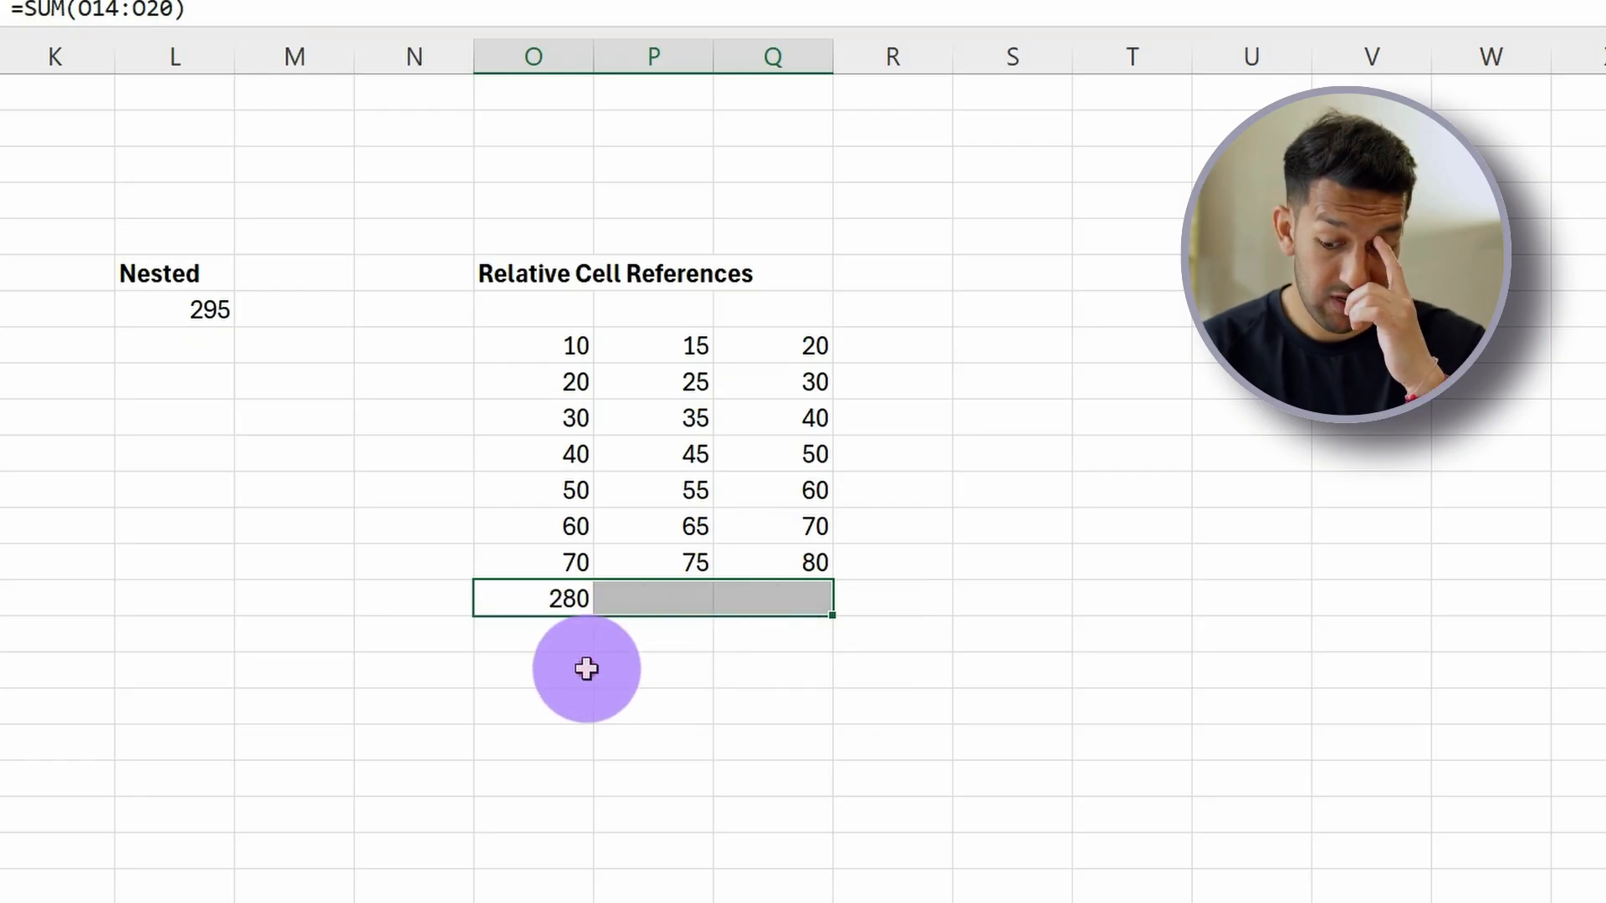
pyautogui.hotkey('ctrl', 'r')
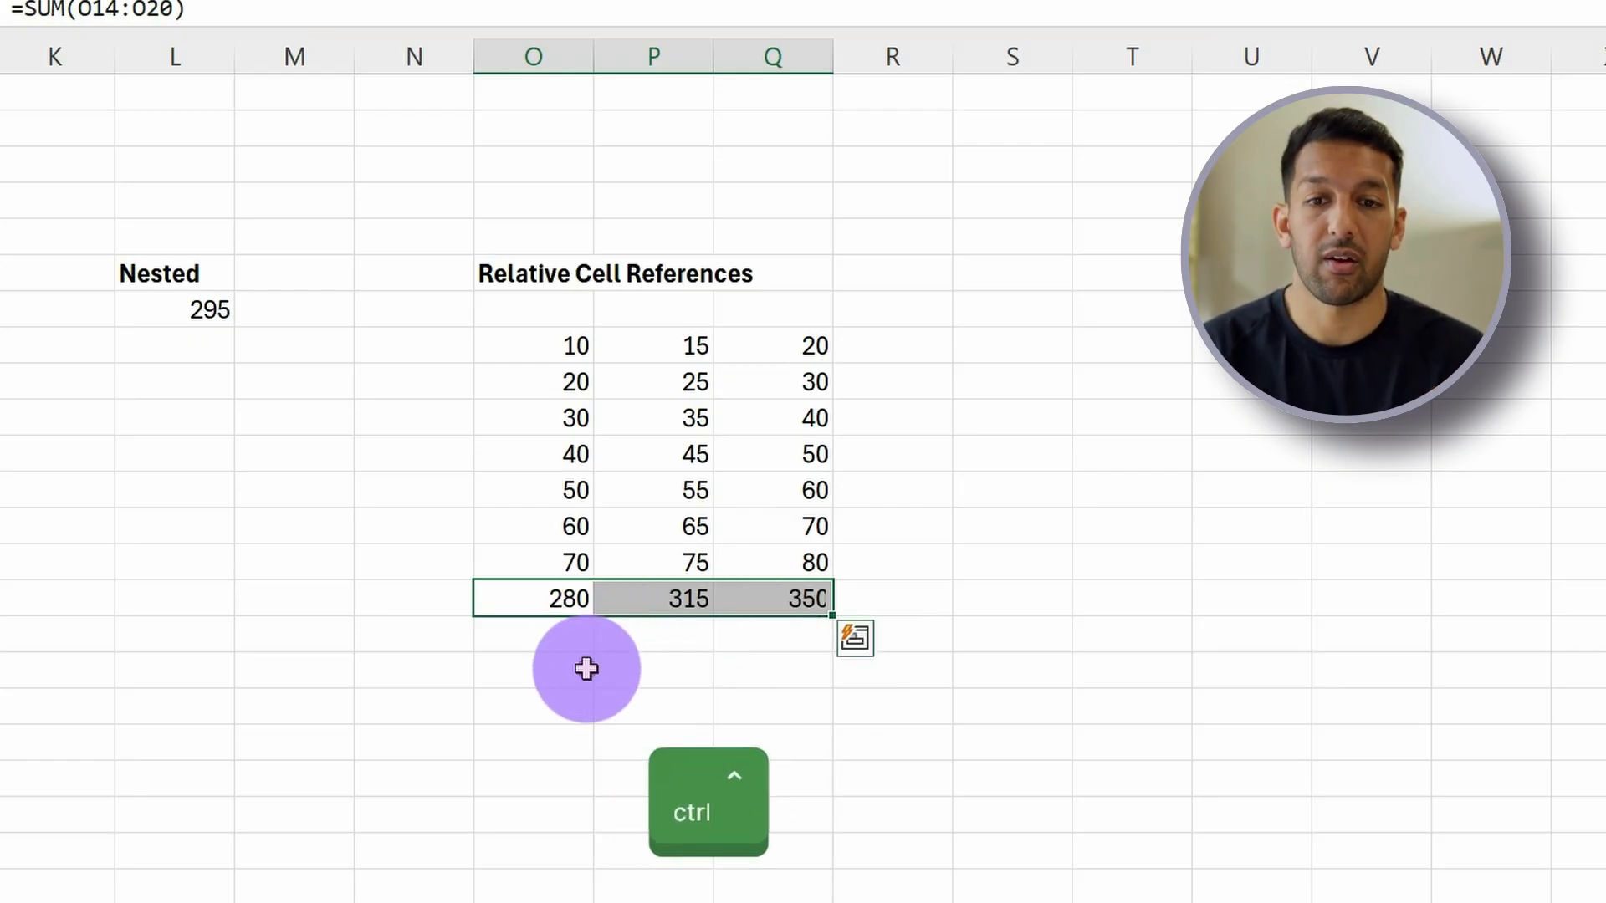
# Examine which ranges the SUM formulas in P21 and O21 refer to, without editing them.
pyautogui.press('Left')
pyautogui.press('Right')
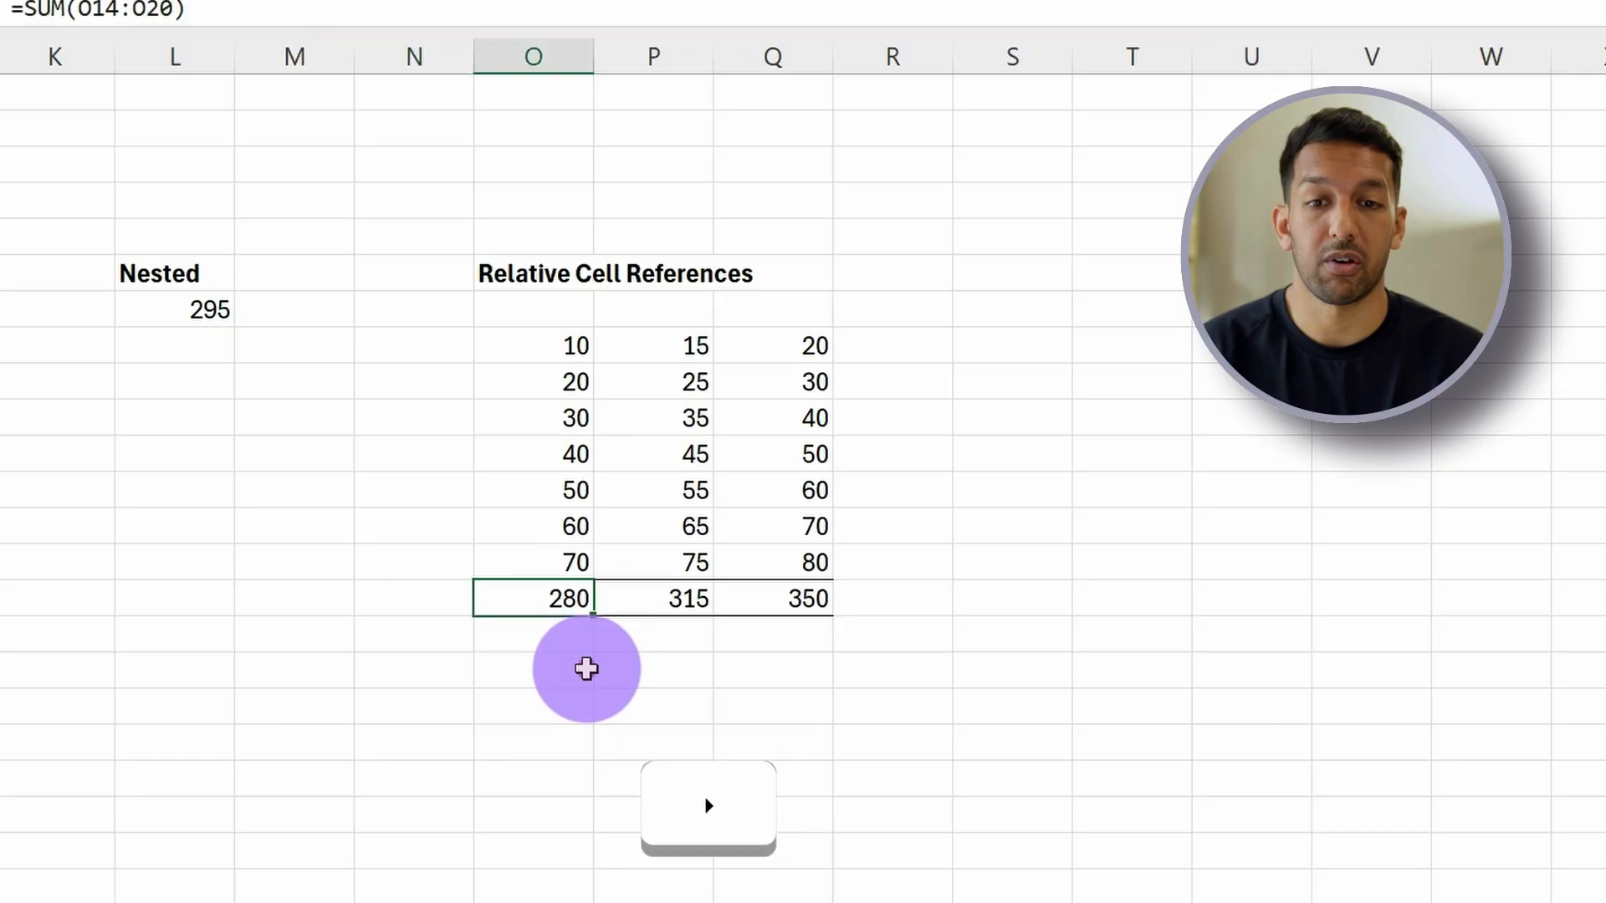
pyautogui.press('Right')
pyautogui.press('Left')
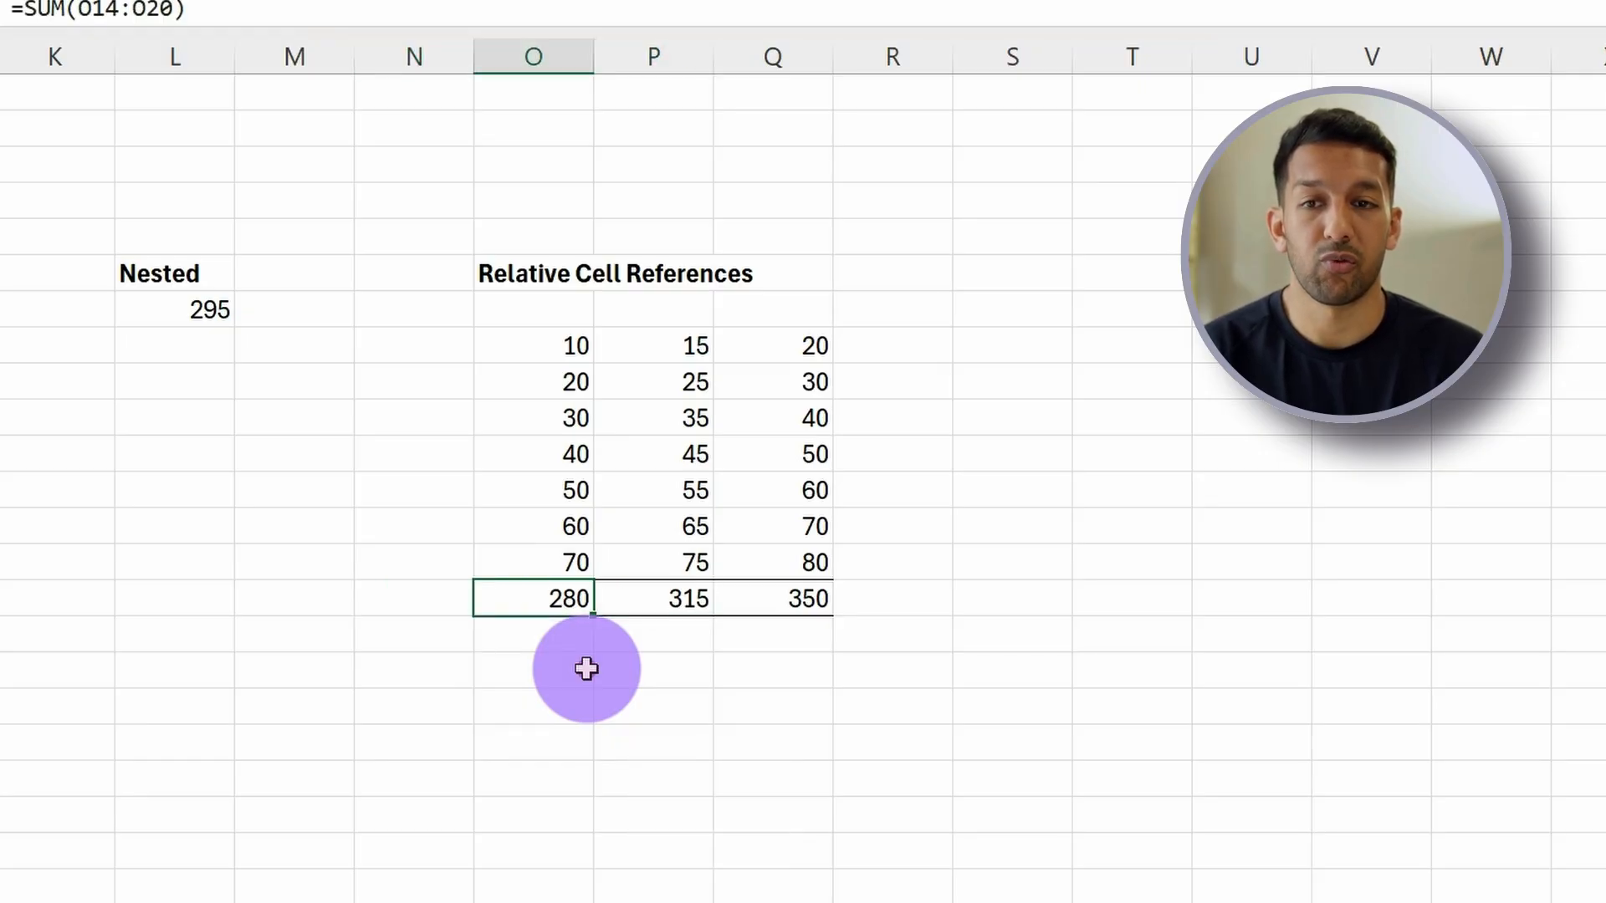
pyautogui.press('Right')
pyautogui.press('F2')
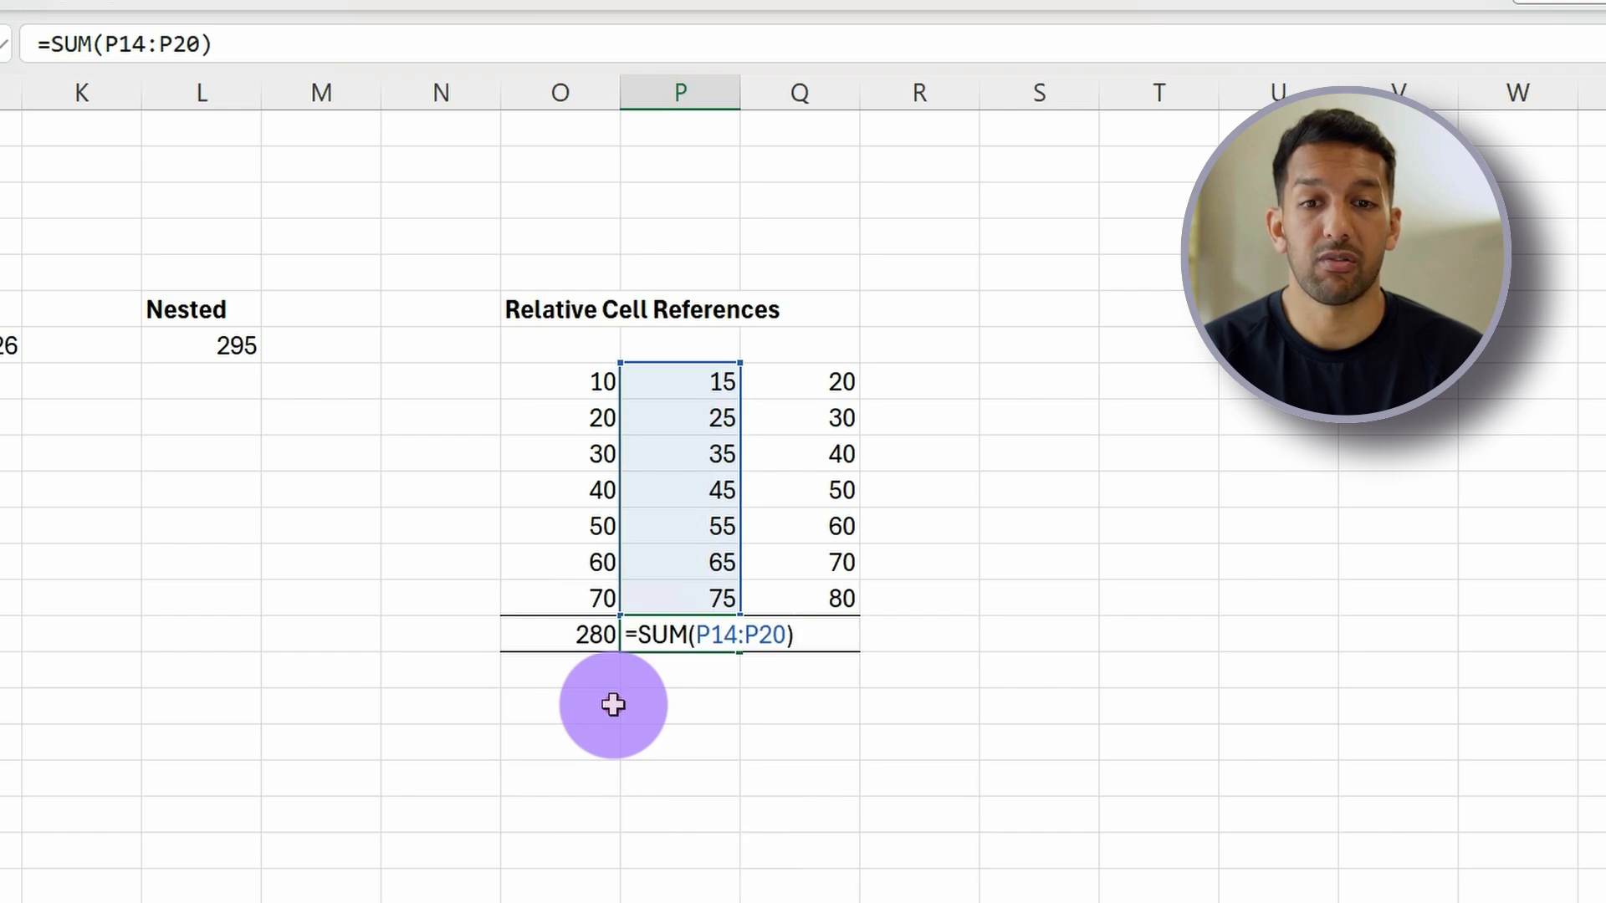
pyautogui.press('Escape')
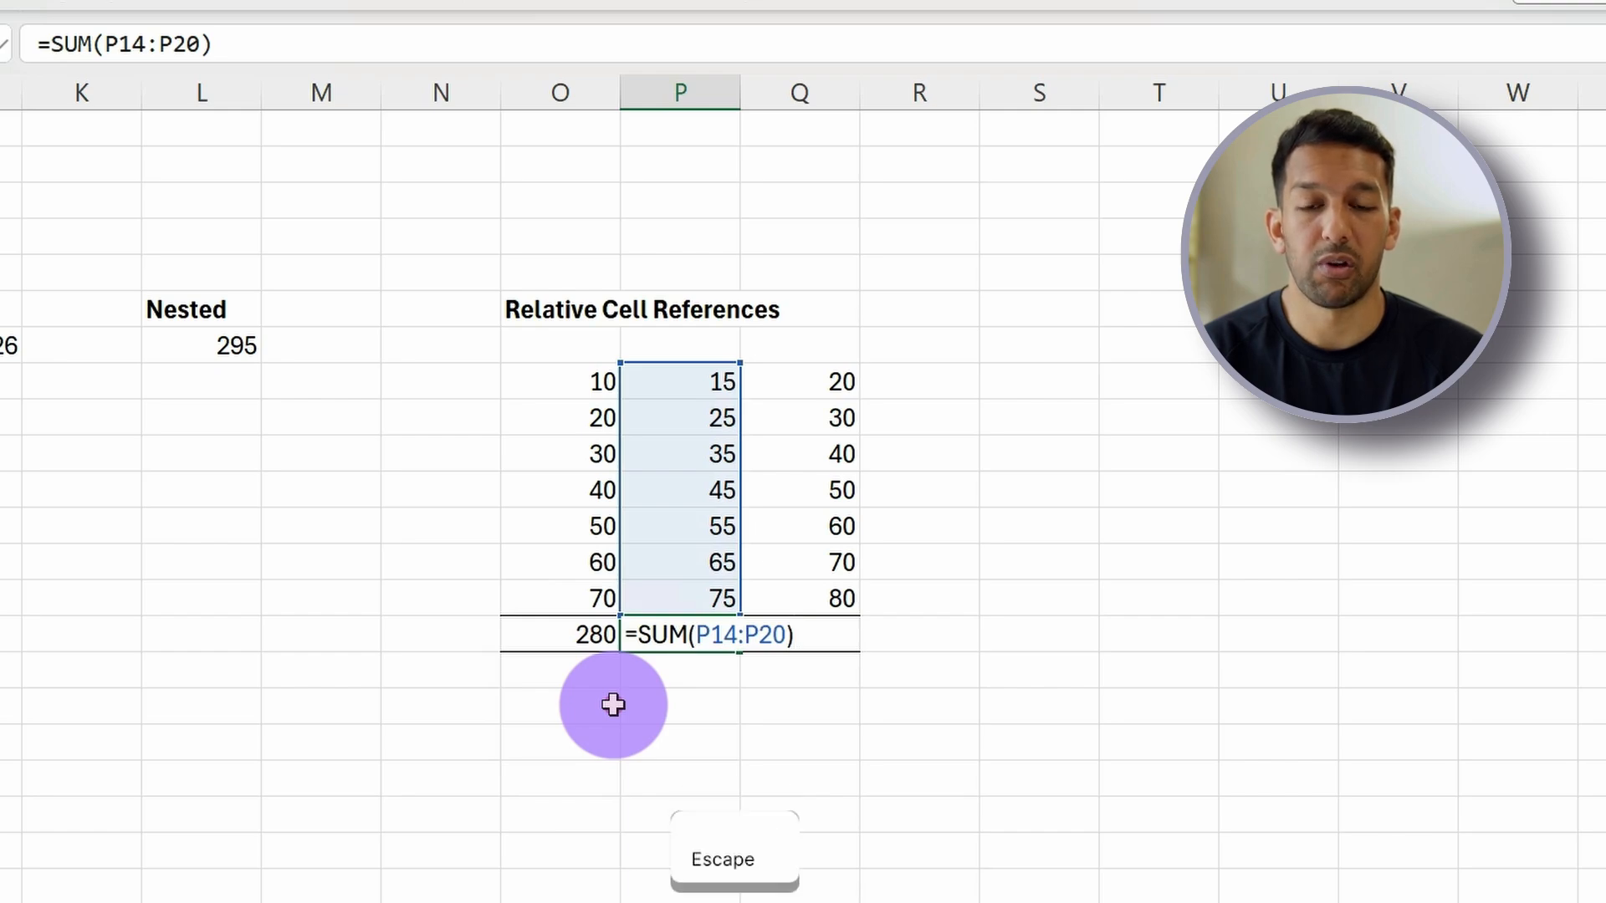
pyautogui.press('Left')
pyautogui.press('F2')
pyautogui.press('Escape')
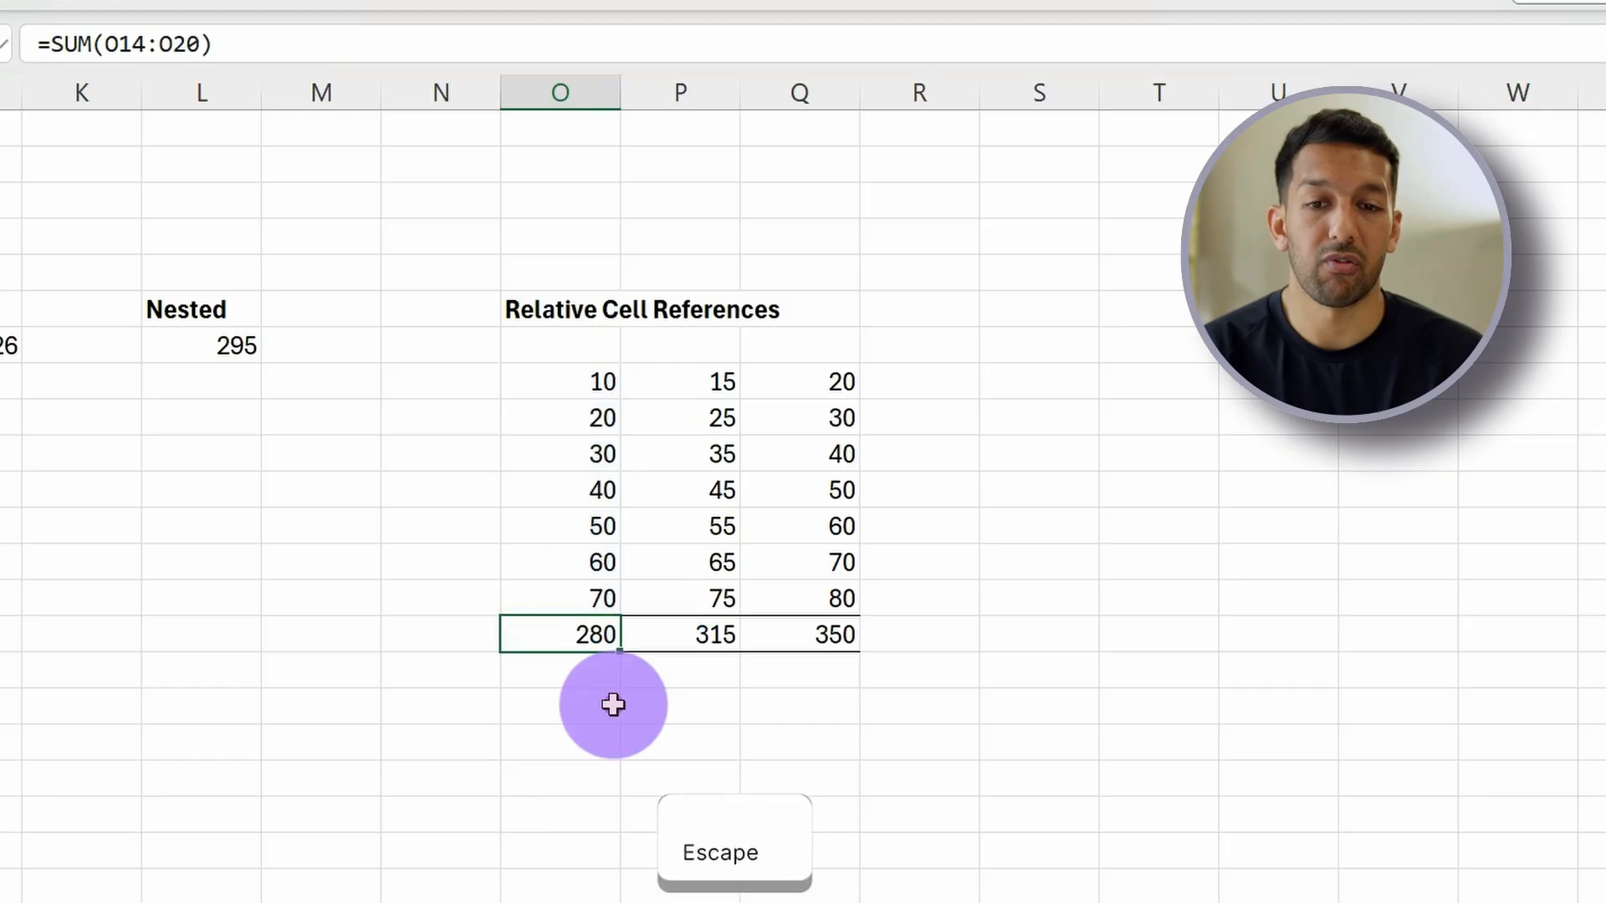
# Compare the formulas of the three totals across O21:Q21, ending on O21.
pyautogui.press('Right')
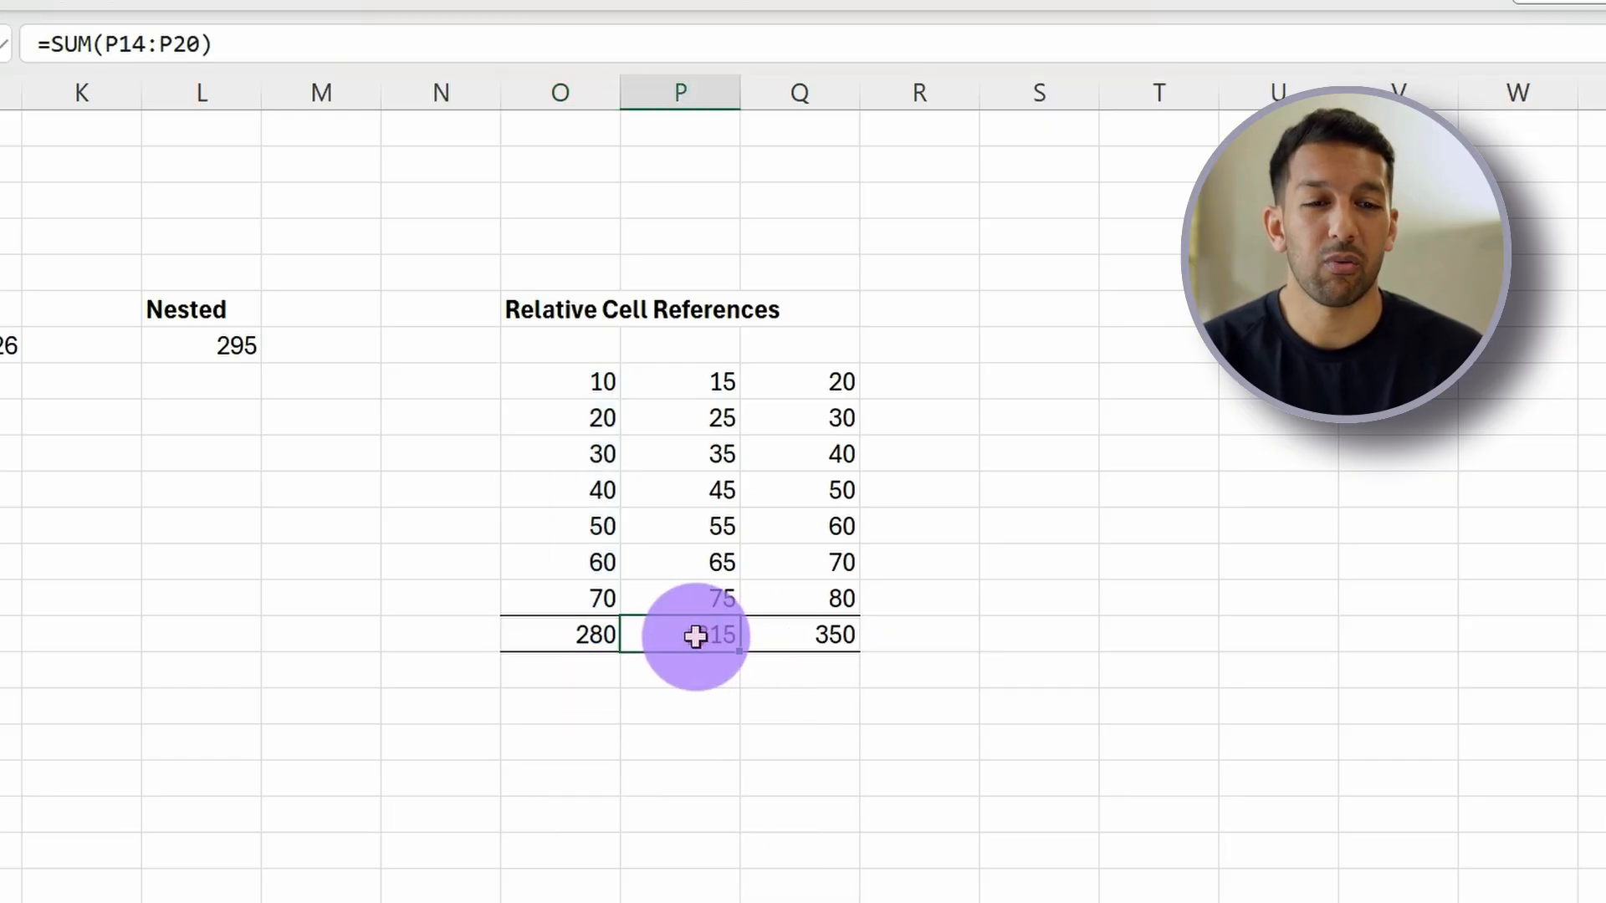
pyautogui.press('Right')
pyautogui.press('Left')
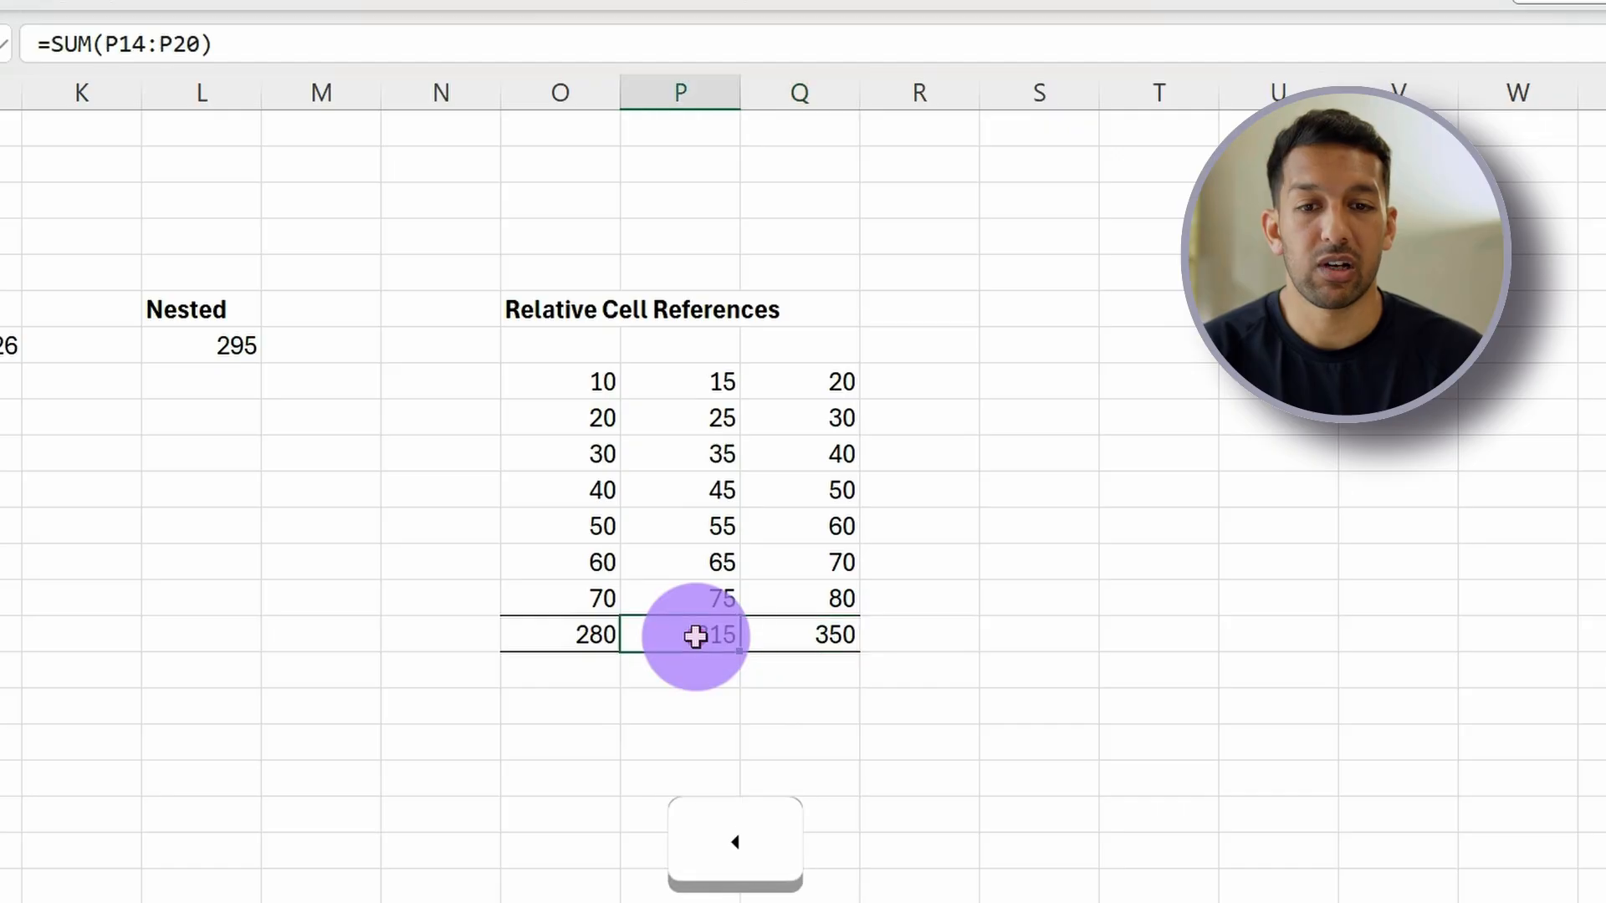
pyautogui.press('Right')
pyautogui.press('Left')
pyautogui.press('Left')
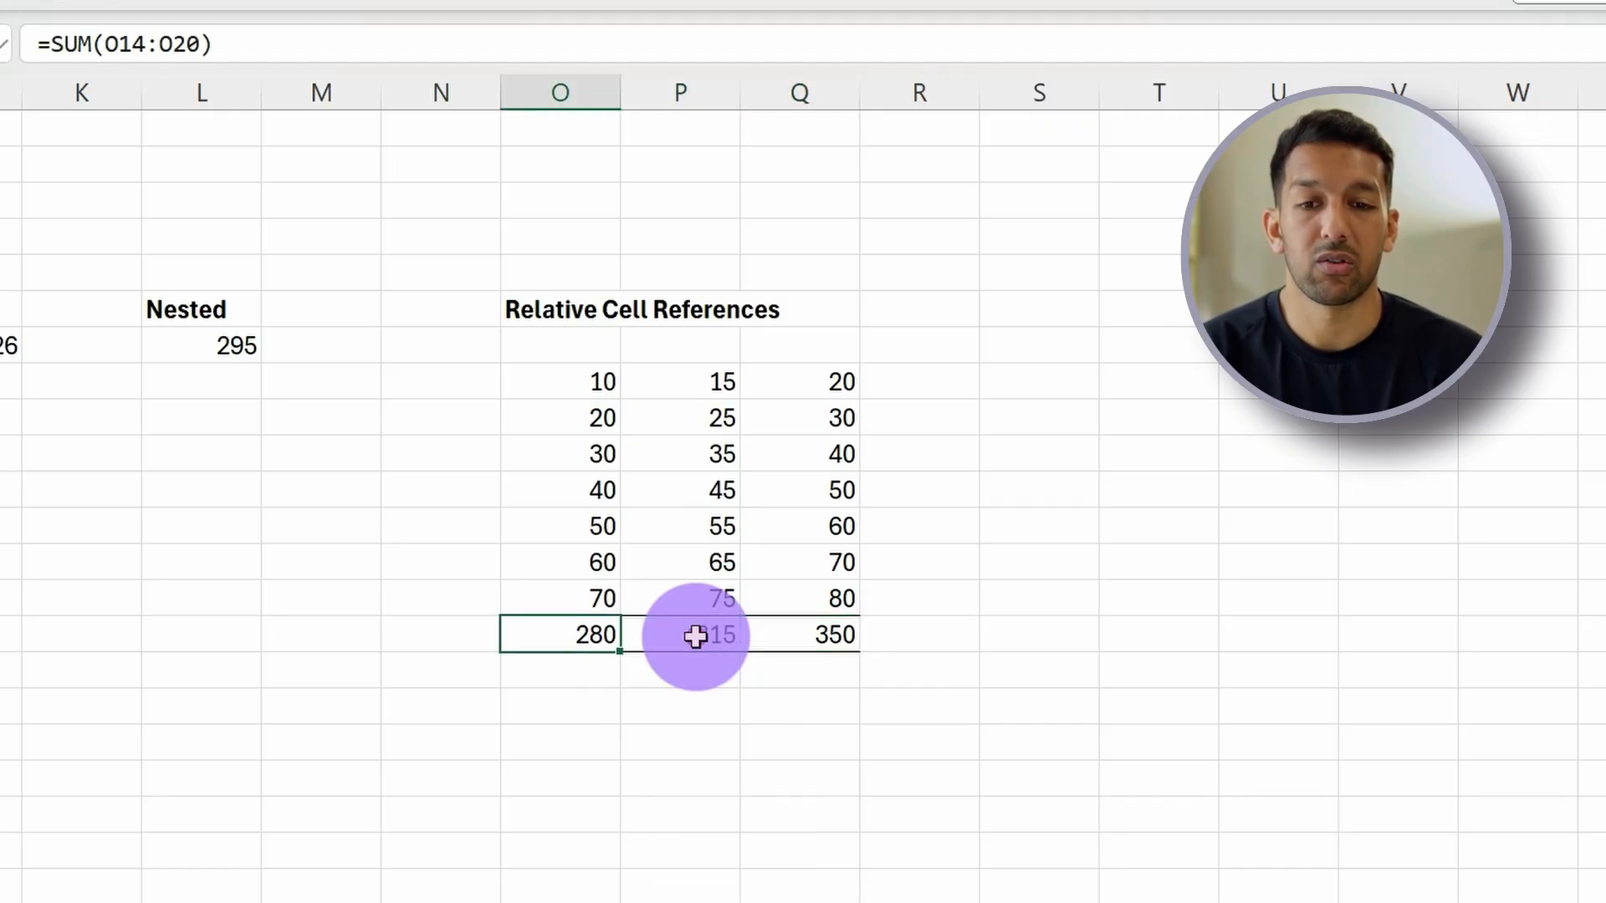
pyautogui.press('Down')
pyautogui.press('Up')
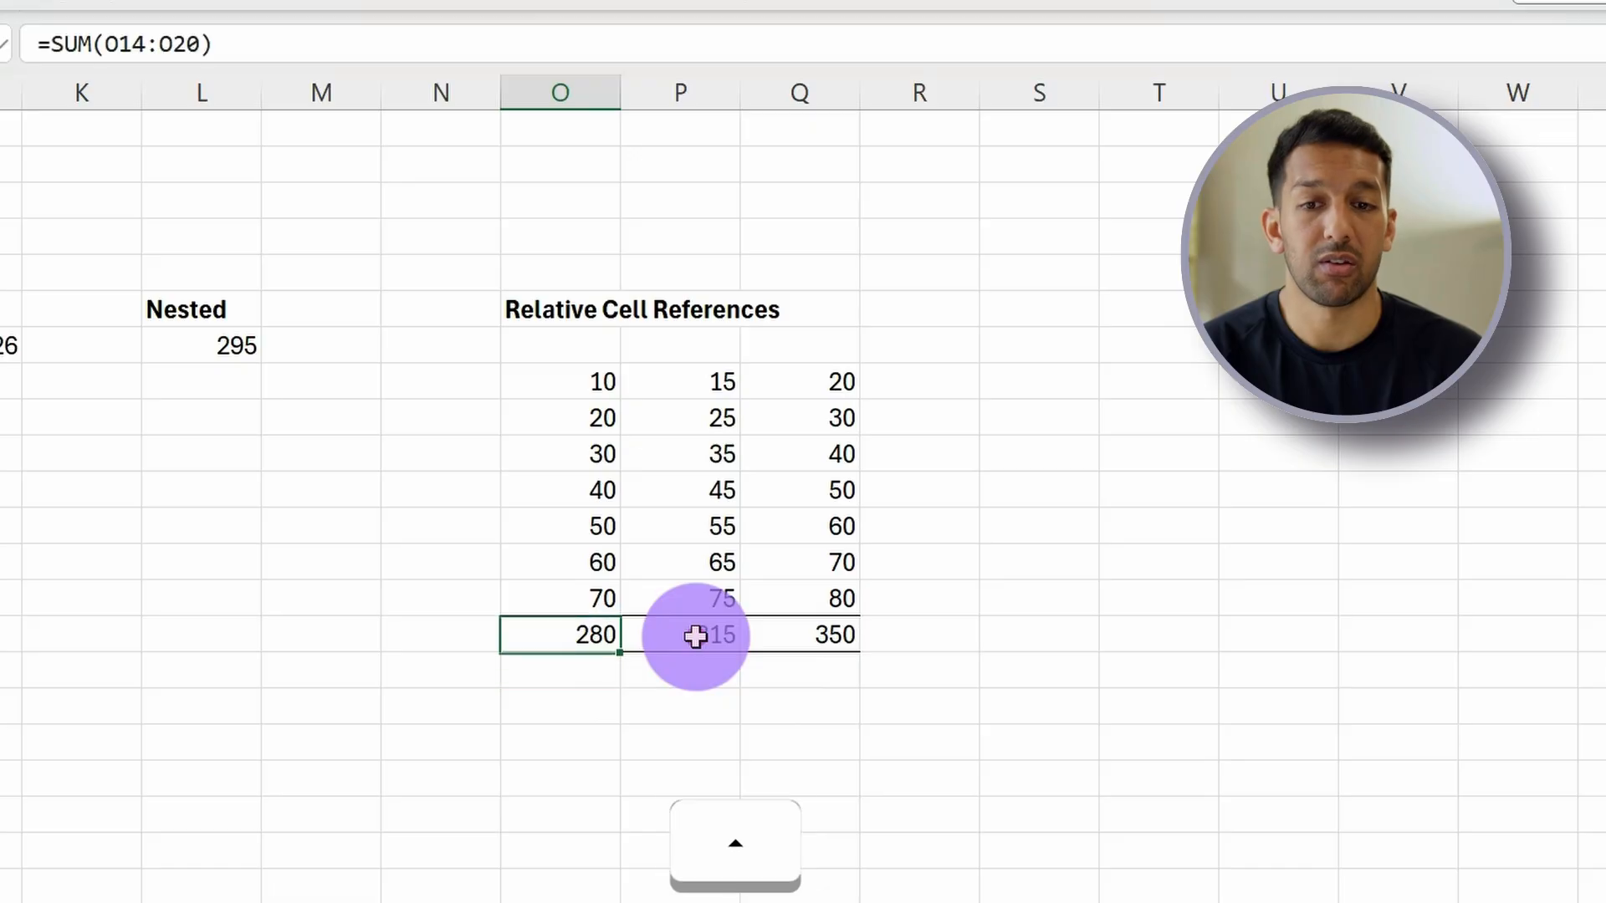
# Try moving the totals in O21:Q21 down one row to O22:Q22, and undo the move.
pyautogui.hotkey('shift', 'Right')
pyautogui.hotkey('shift', 'Right')
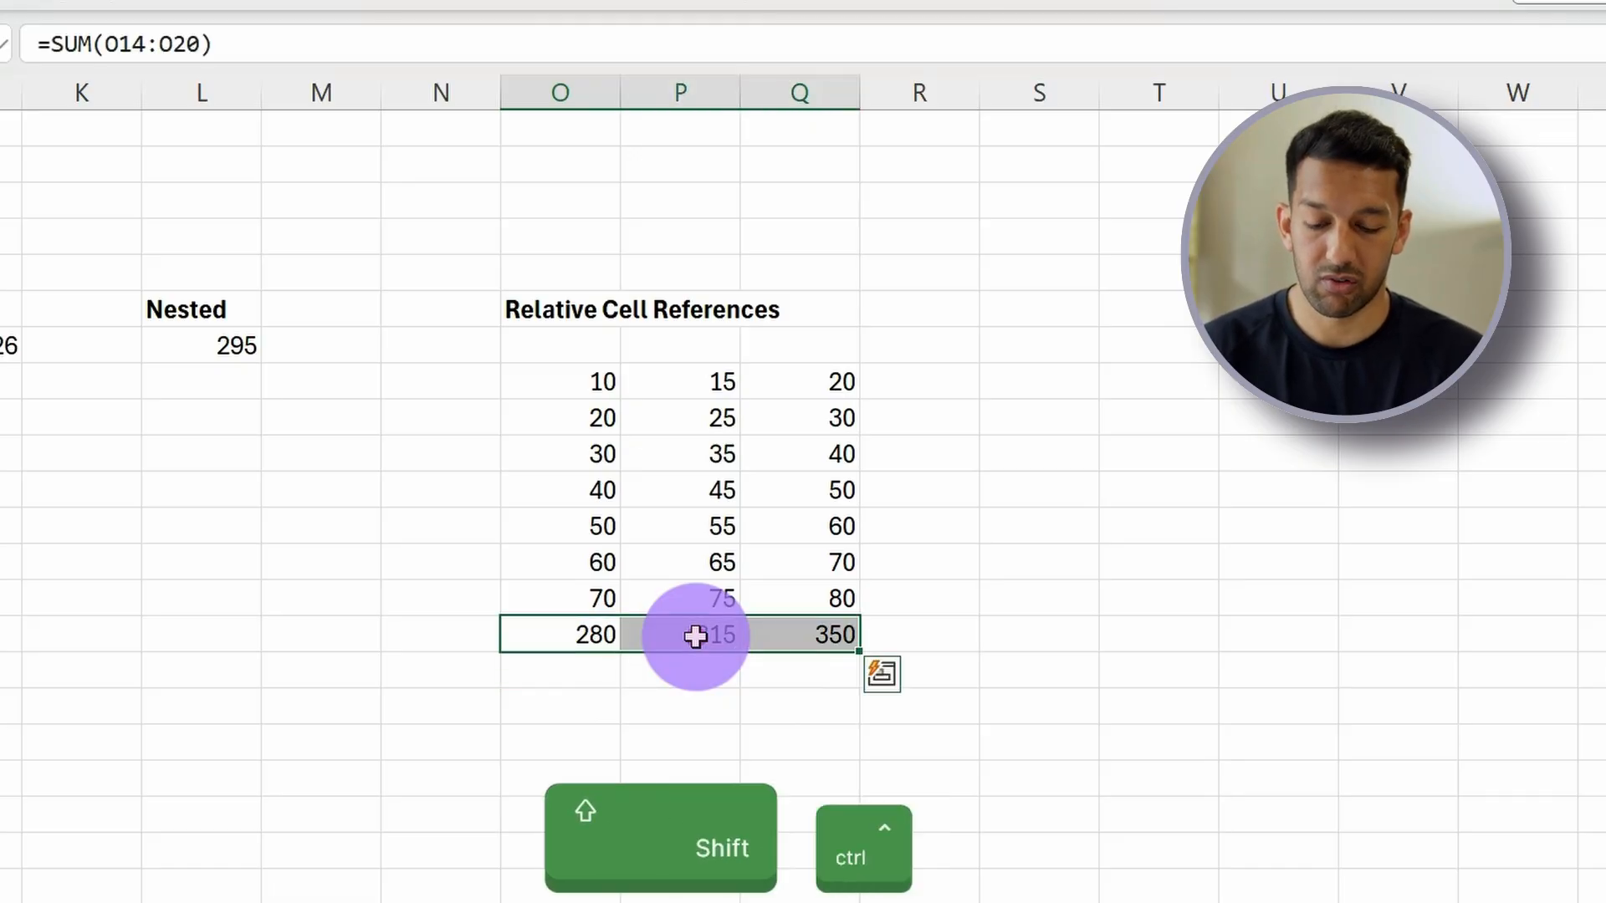
pyautogui.hotkey('ctrl', 'x')
pyautogui.press('Down')
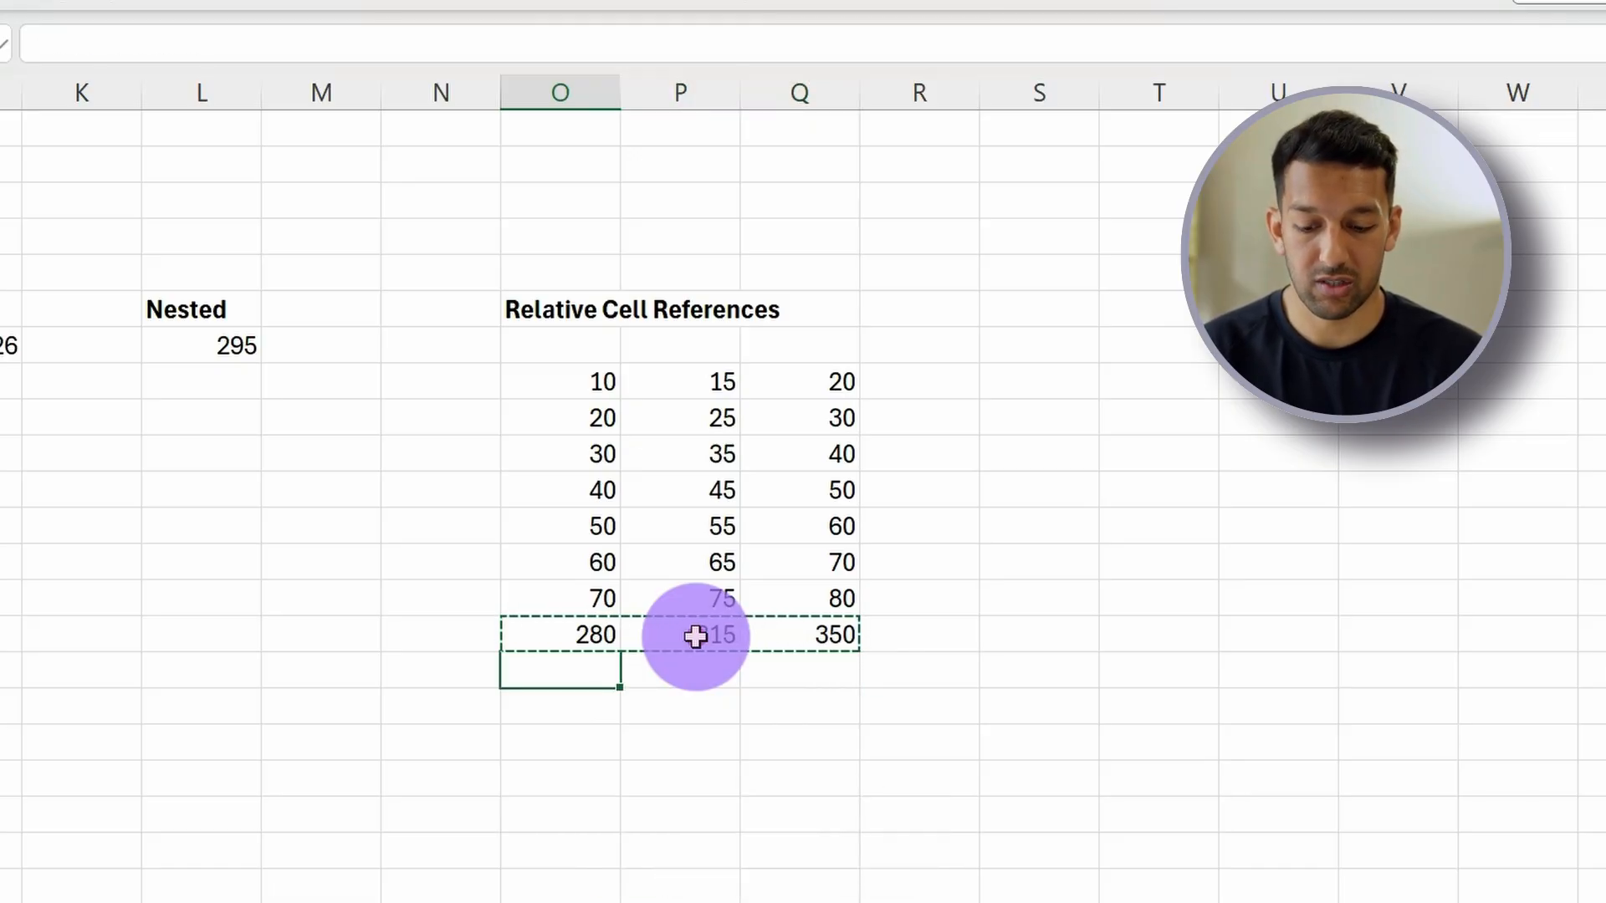
pyautogui.hotkey('ctrl', 'v')
pyautogui.press('Down')
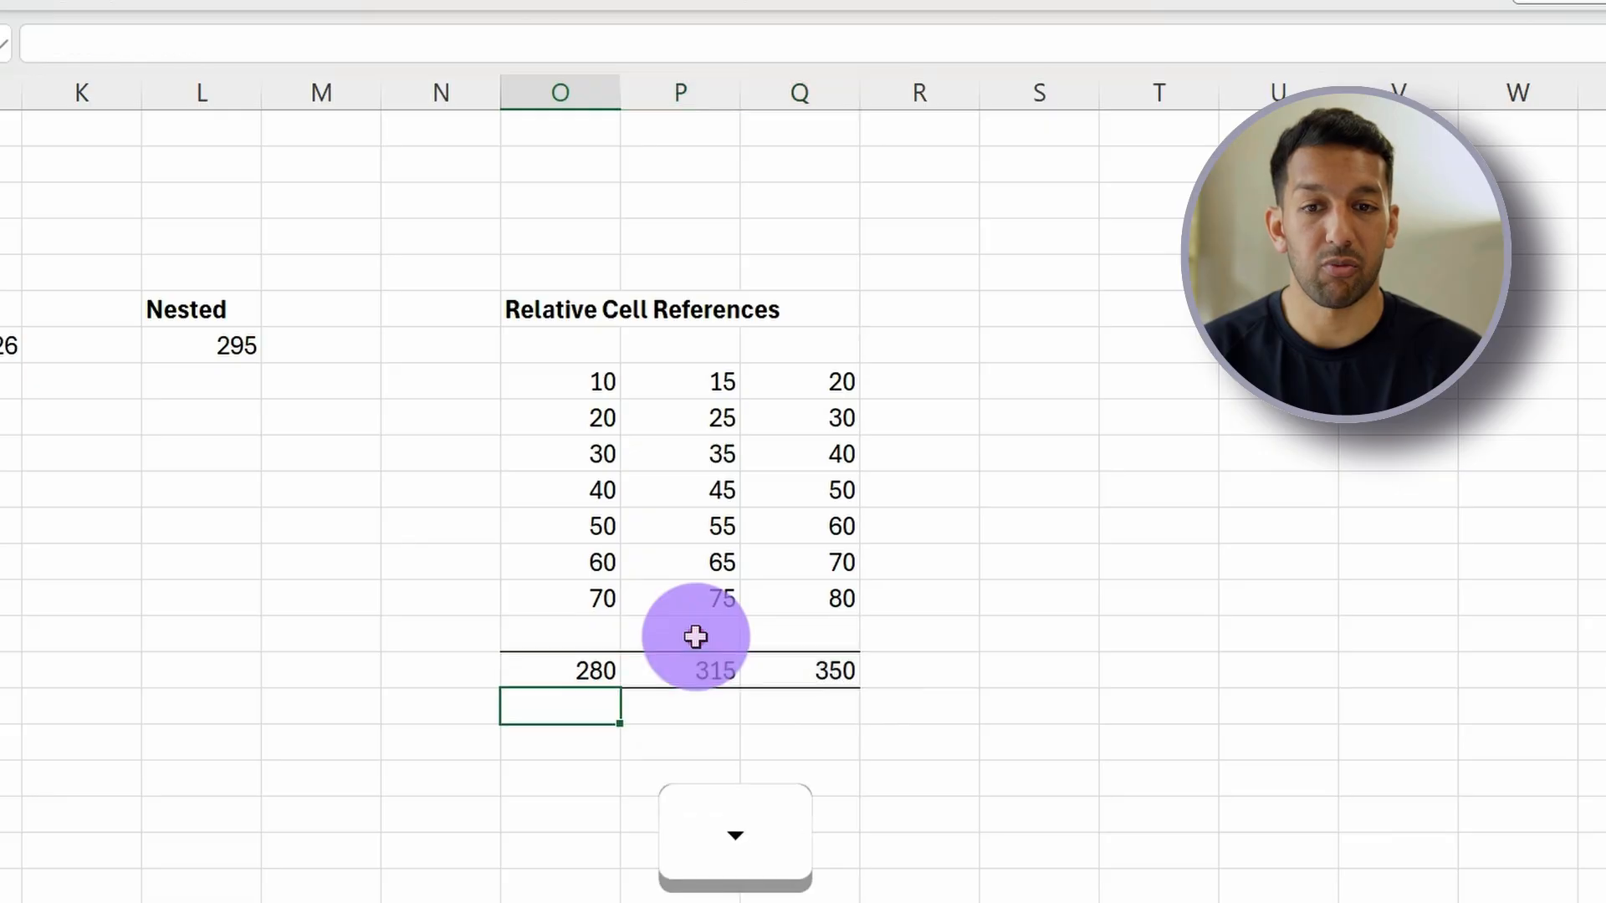
pyautogui.press('Up')
pyautogui.press('Up')
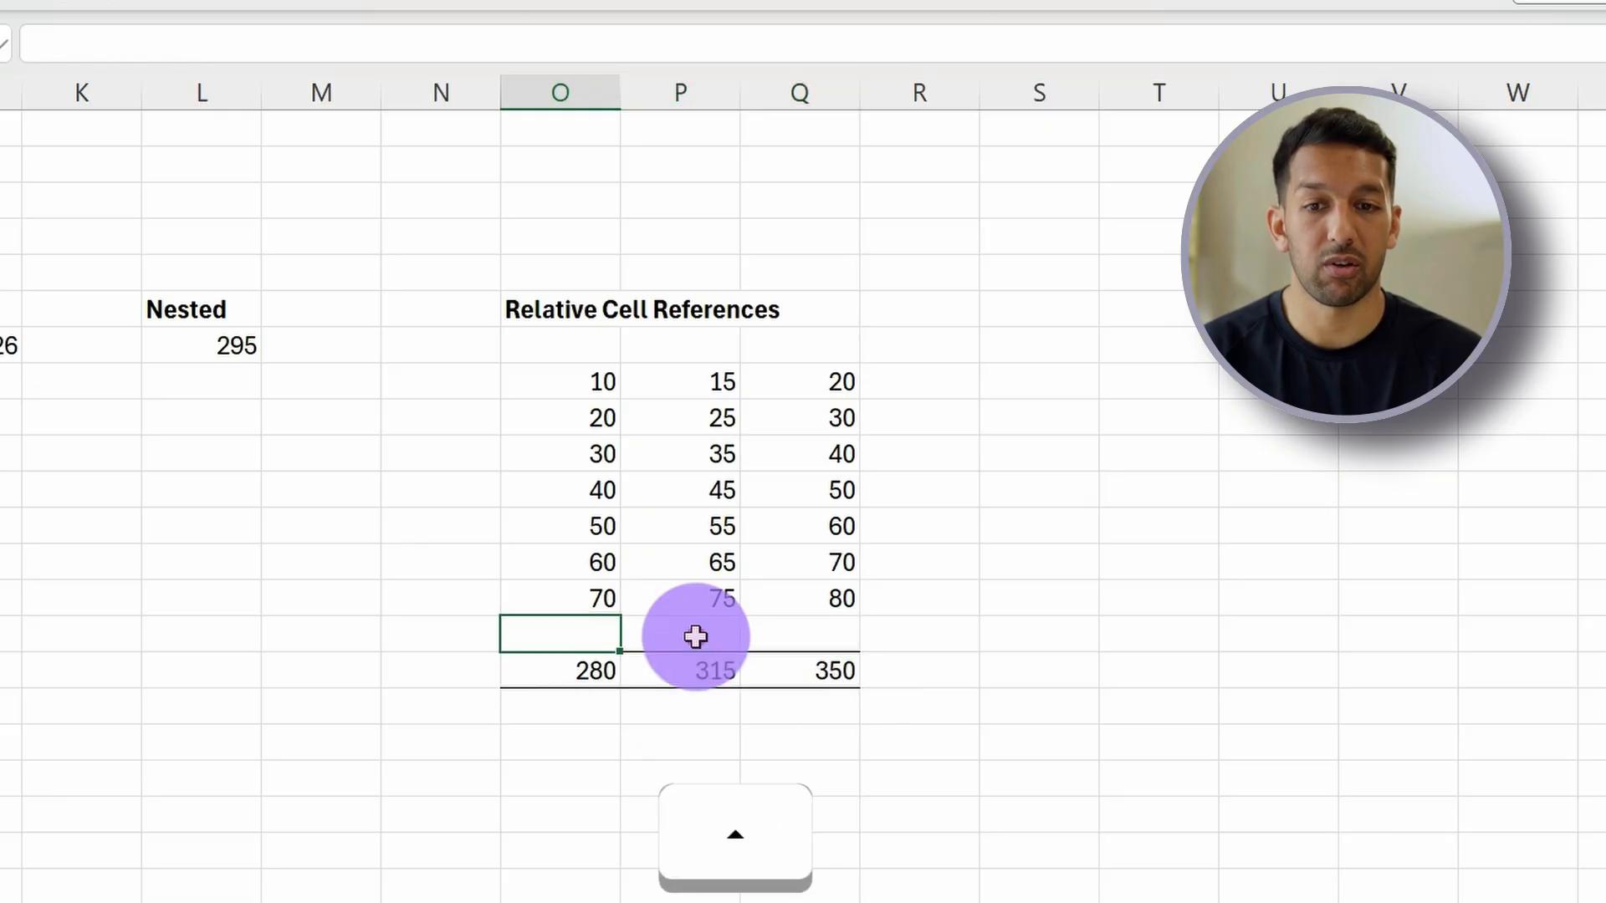
pyautogui.hotkey('ctrl', 'z')
pyautogui.press('Escape')
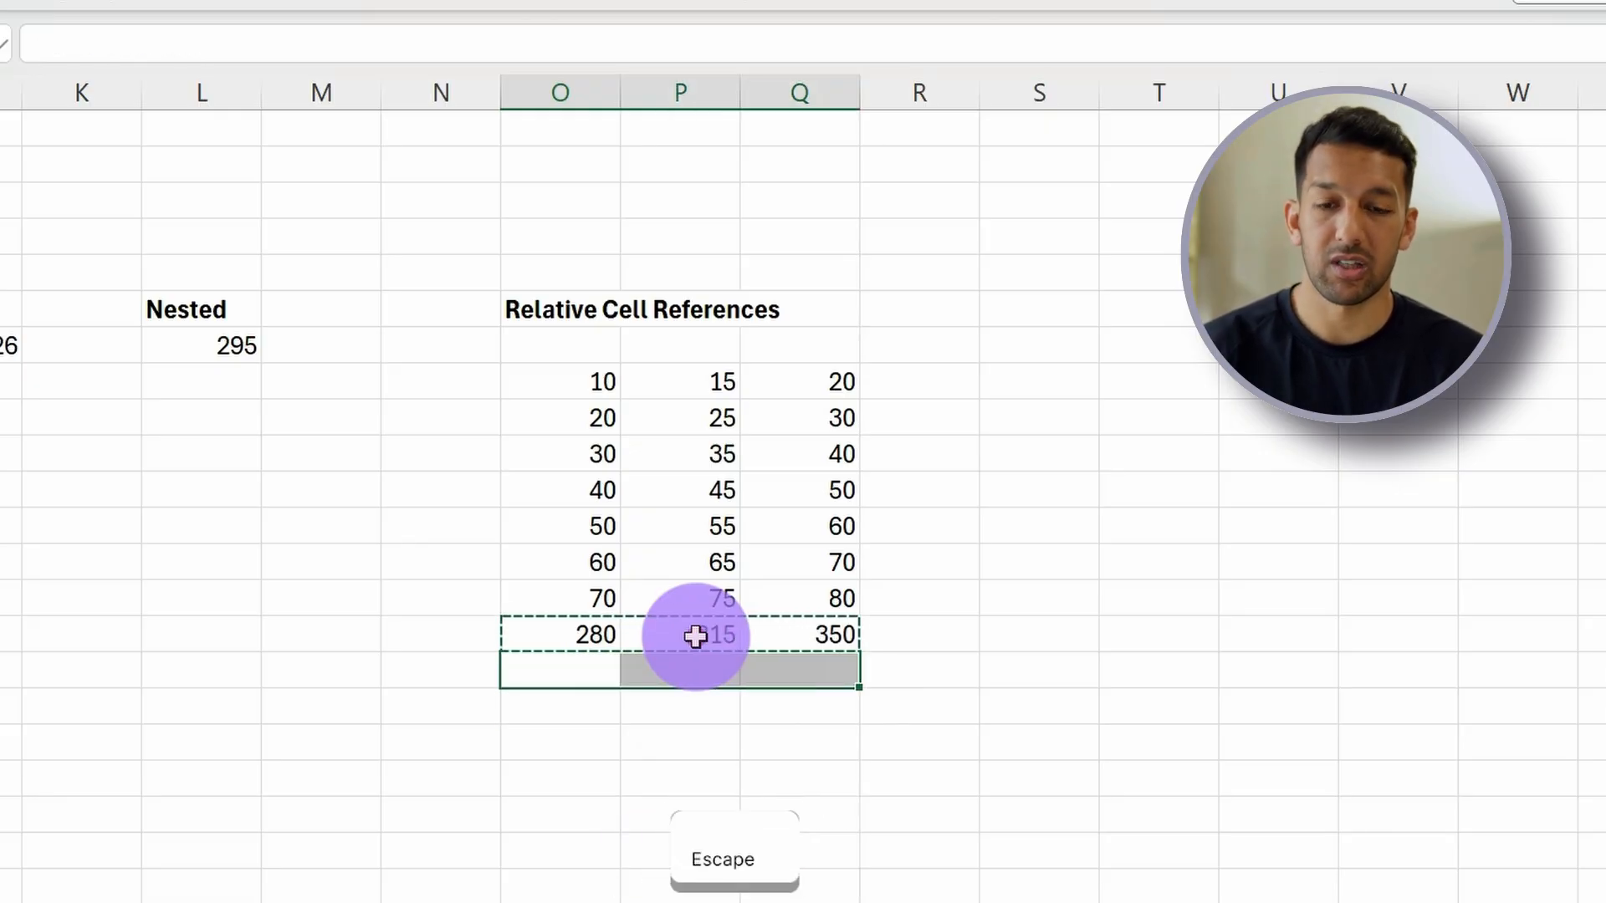
# Fill the SUM formula in O21 down one row into O22.
pyautogui.press('Up')
pyautogui.hotkey('shift', 'Down')
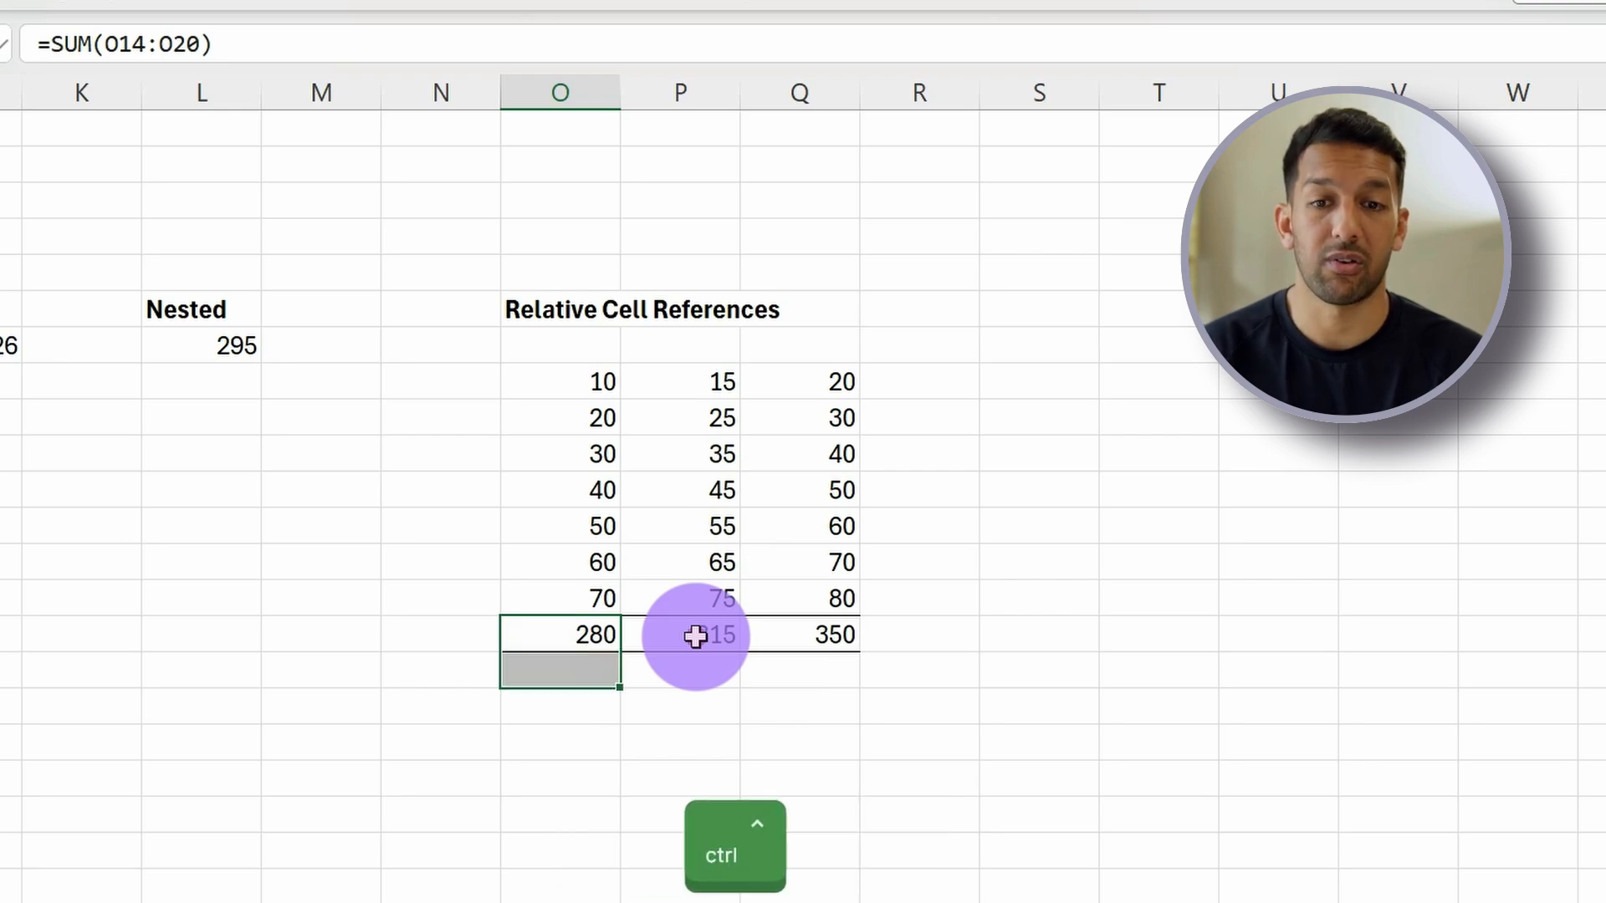
pyautogui.hotkey('ctrl', 'd')
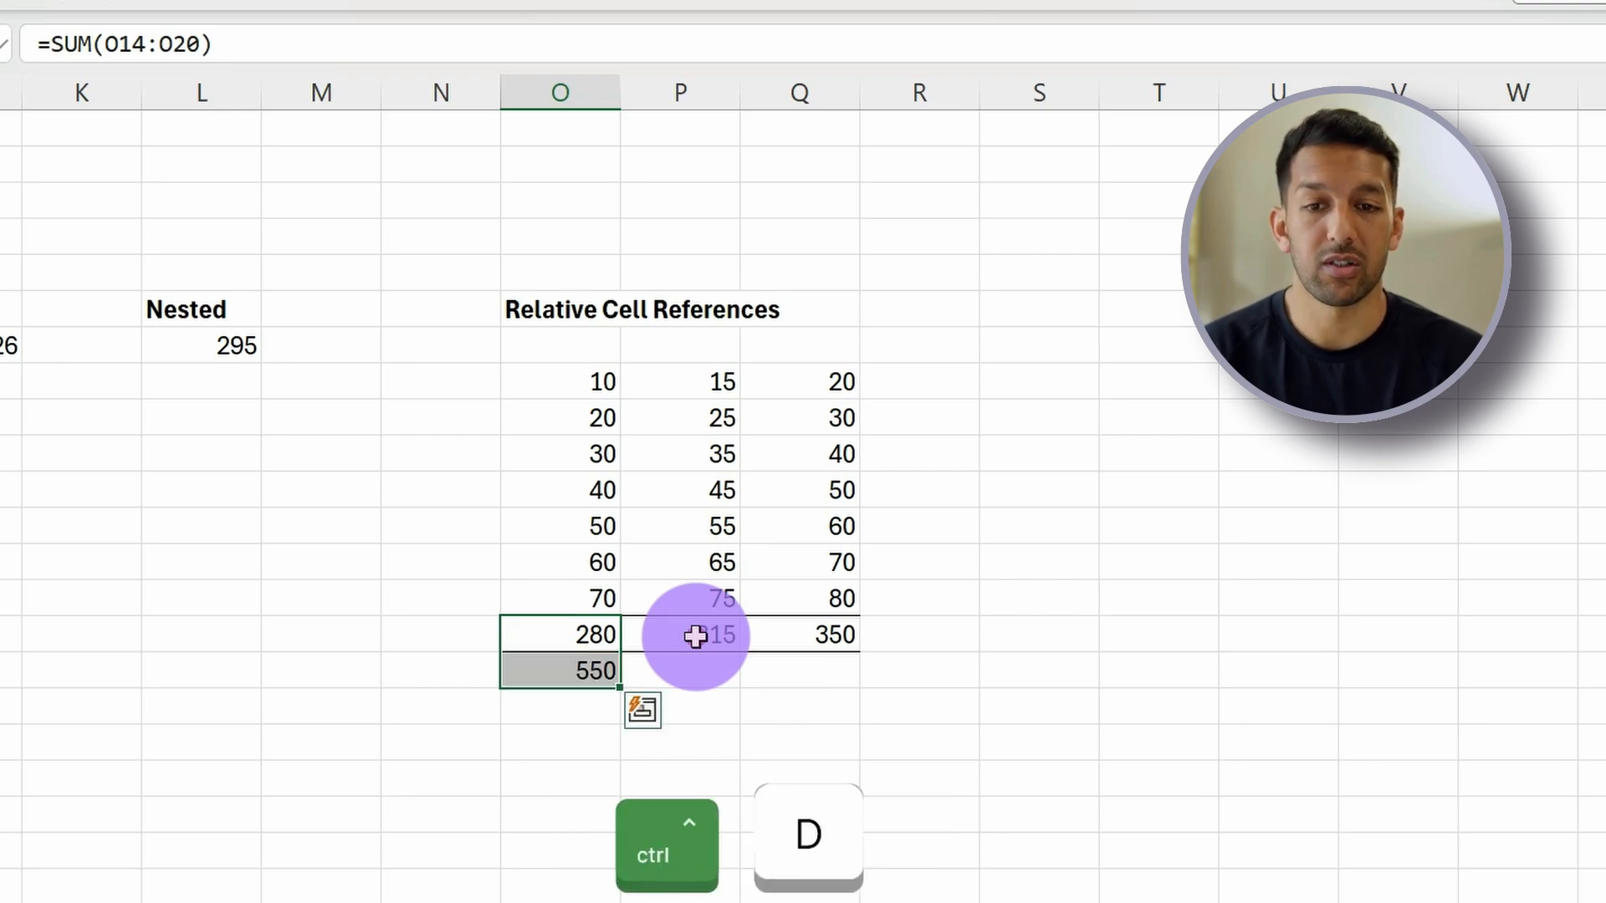
# Examine the range summed by O22's formula, leave its editing mode, and return to O21 for comparison.
pyautogui.press('Down')
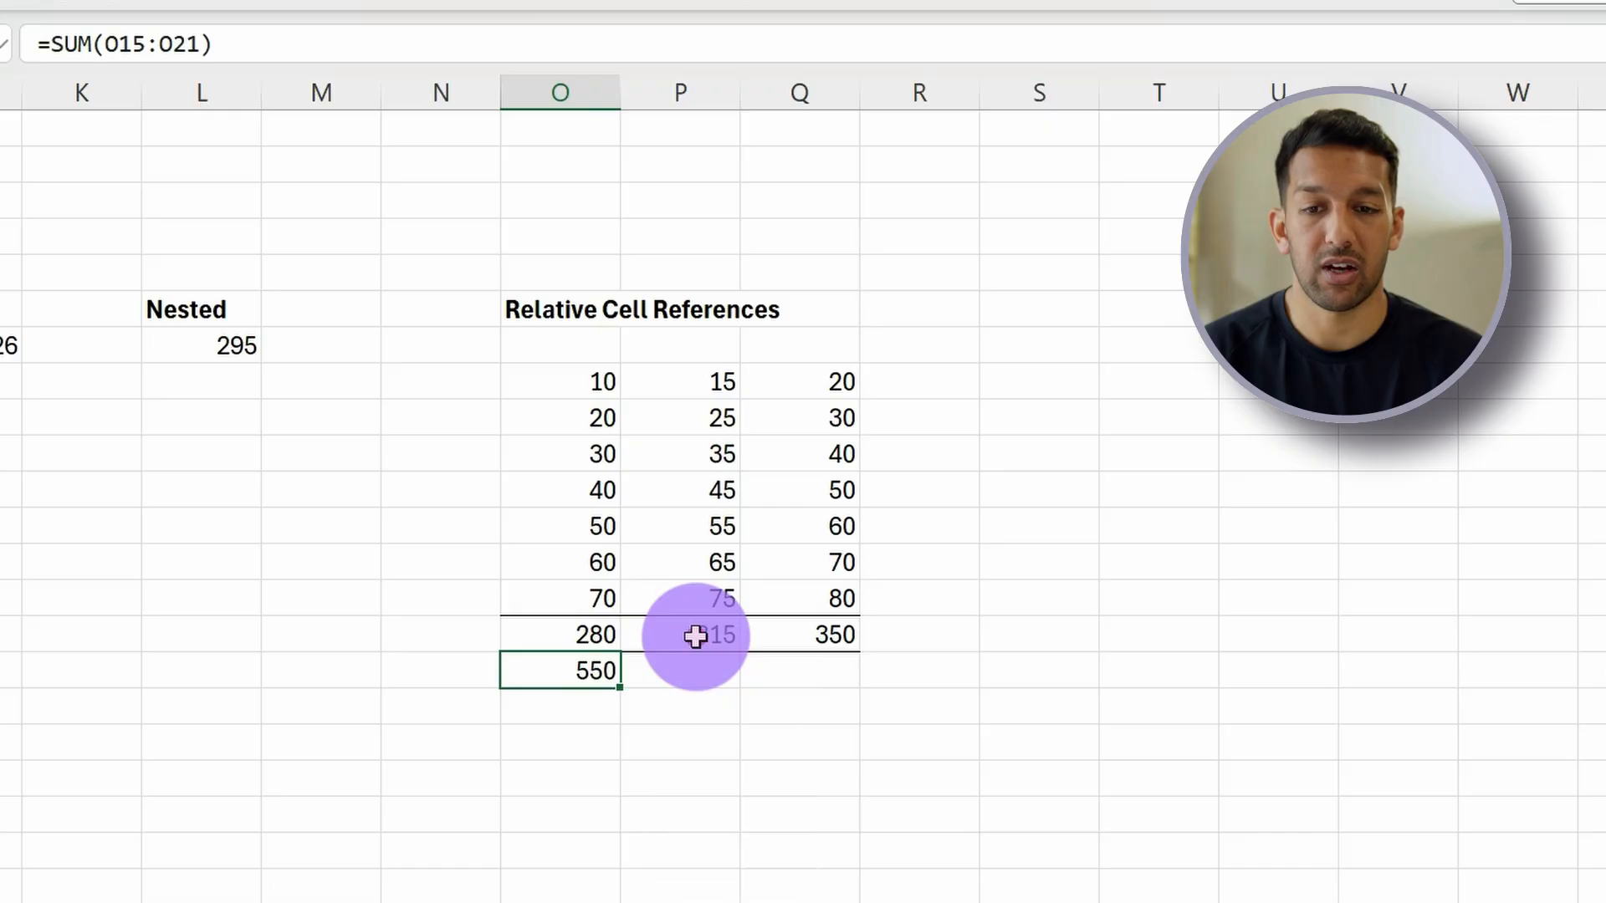
pyautogui.press('F2')
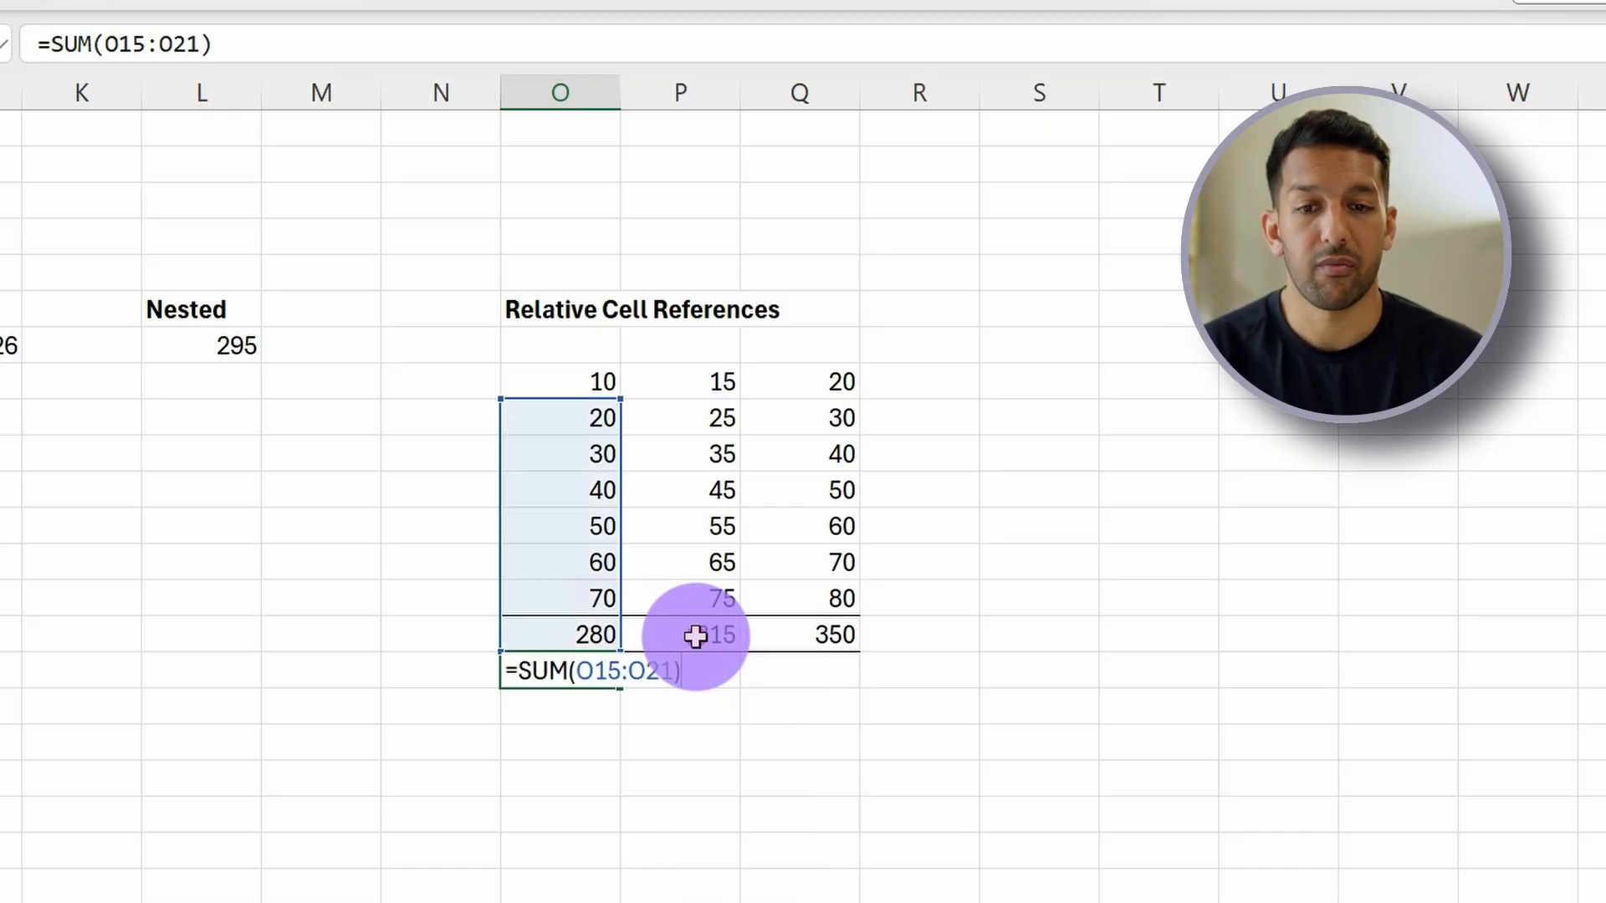
pyautogui.press('Escape')
pyautogui.press('F2')
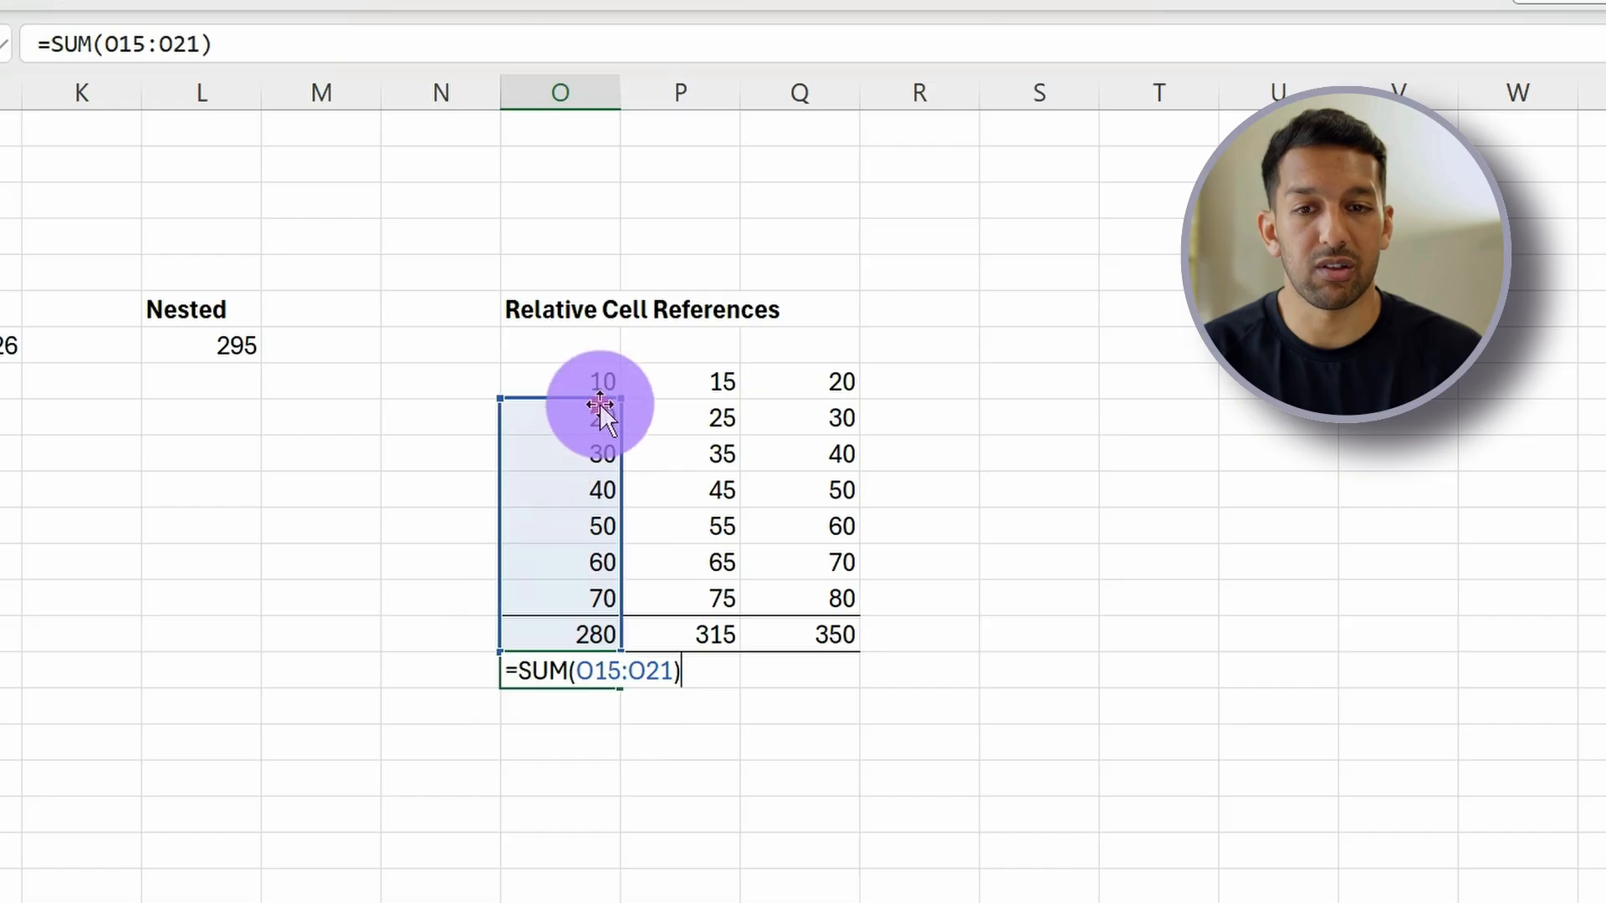
pyautogui.press('Escape')
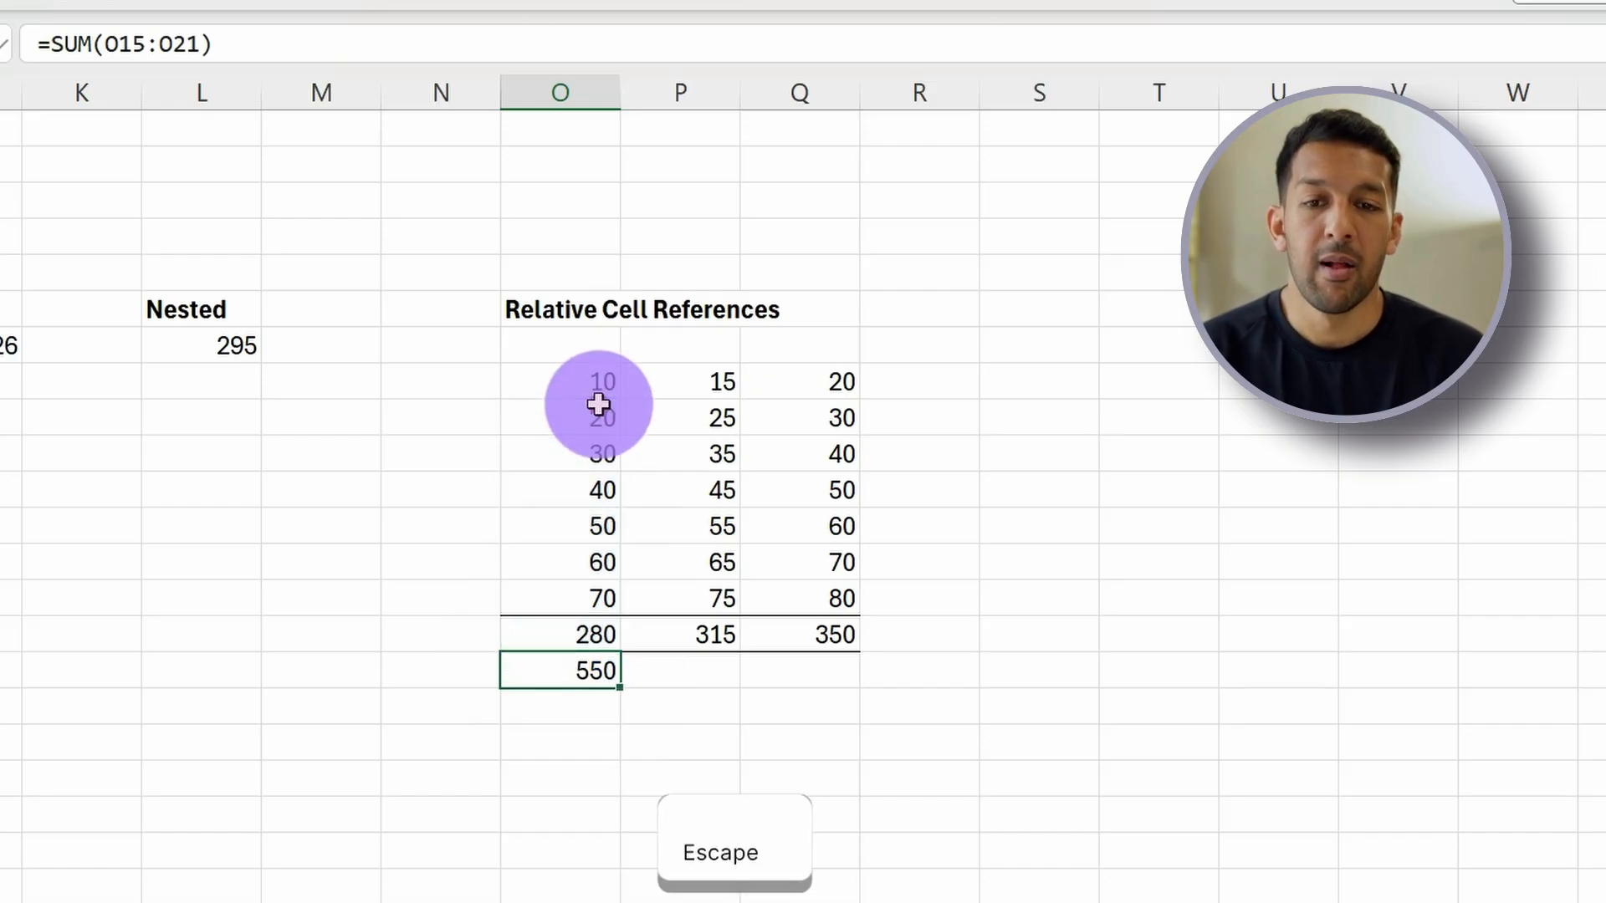
pyautogui.press('Up')
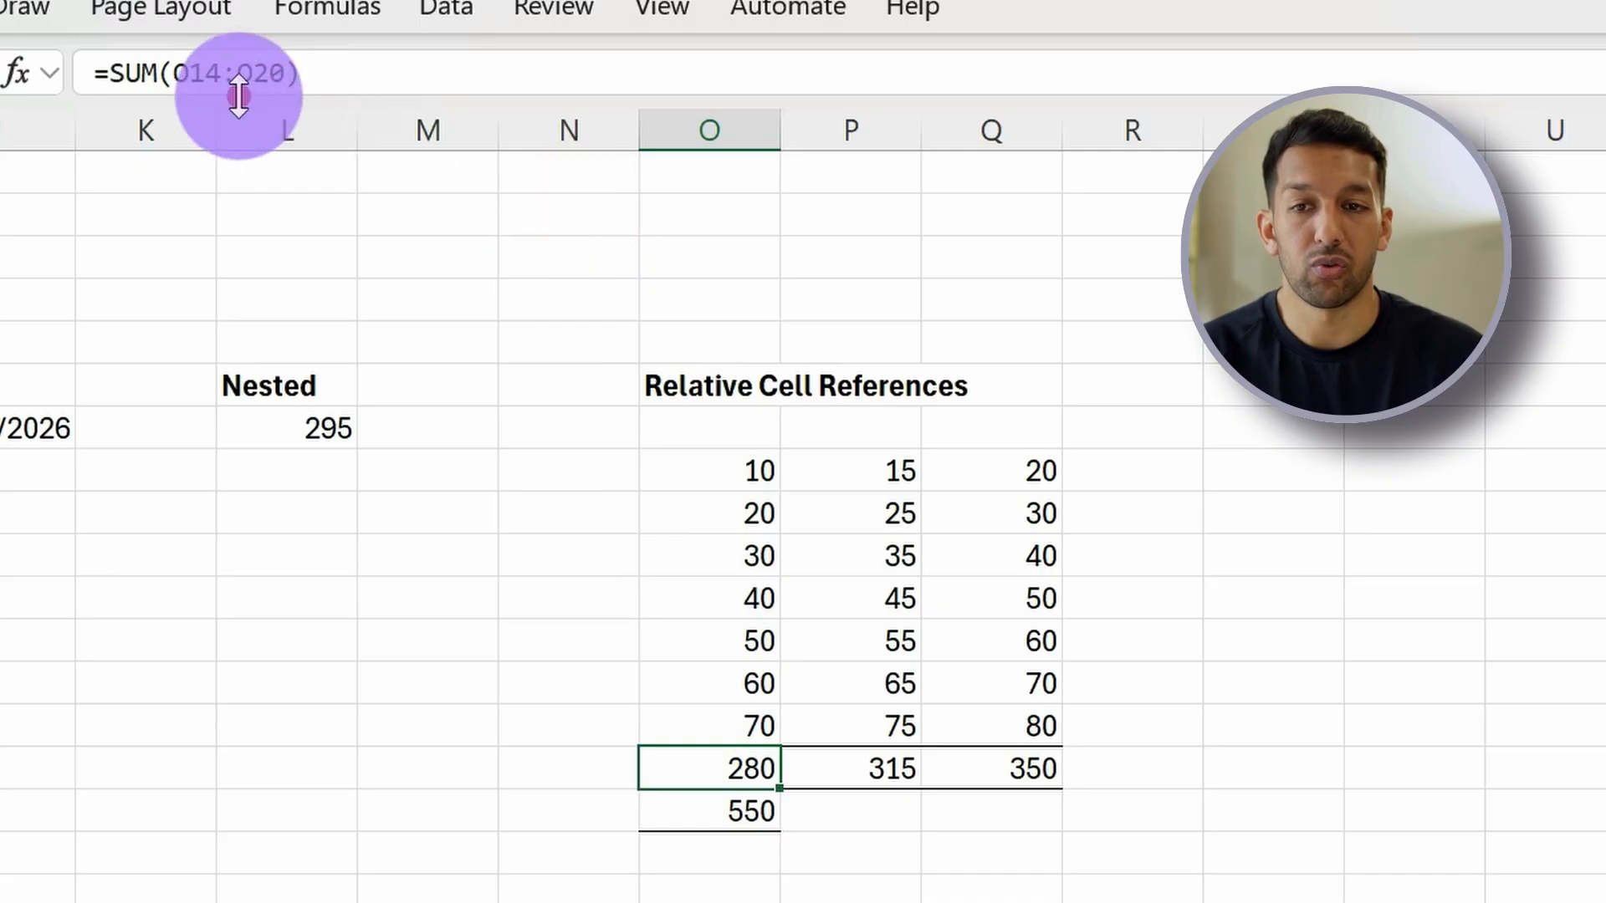
# Lock the row references in O21's total so its formula reads =SUM(O$14:O$20).
pyautogui.click(189, 72)
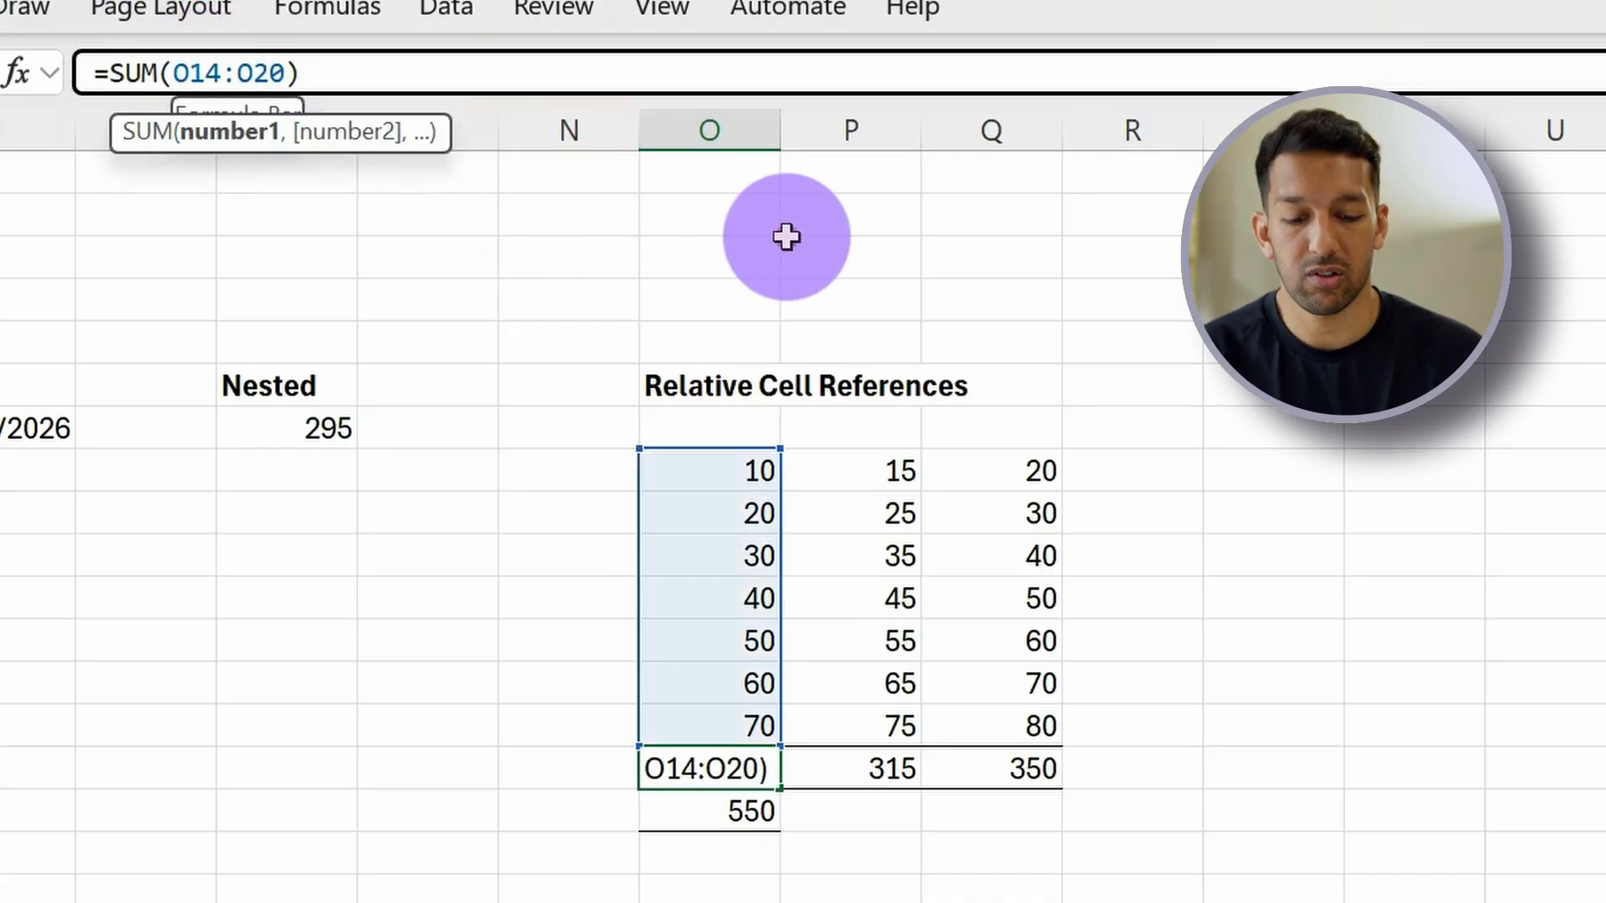
pyautogui.write('$')
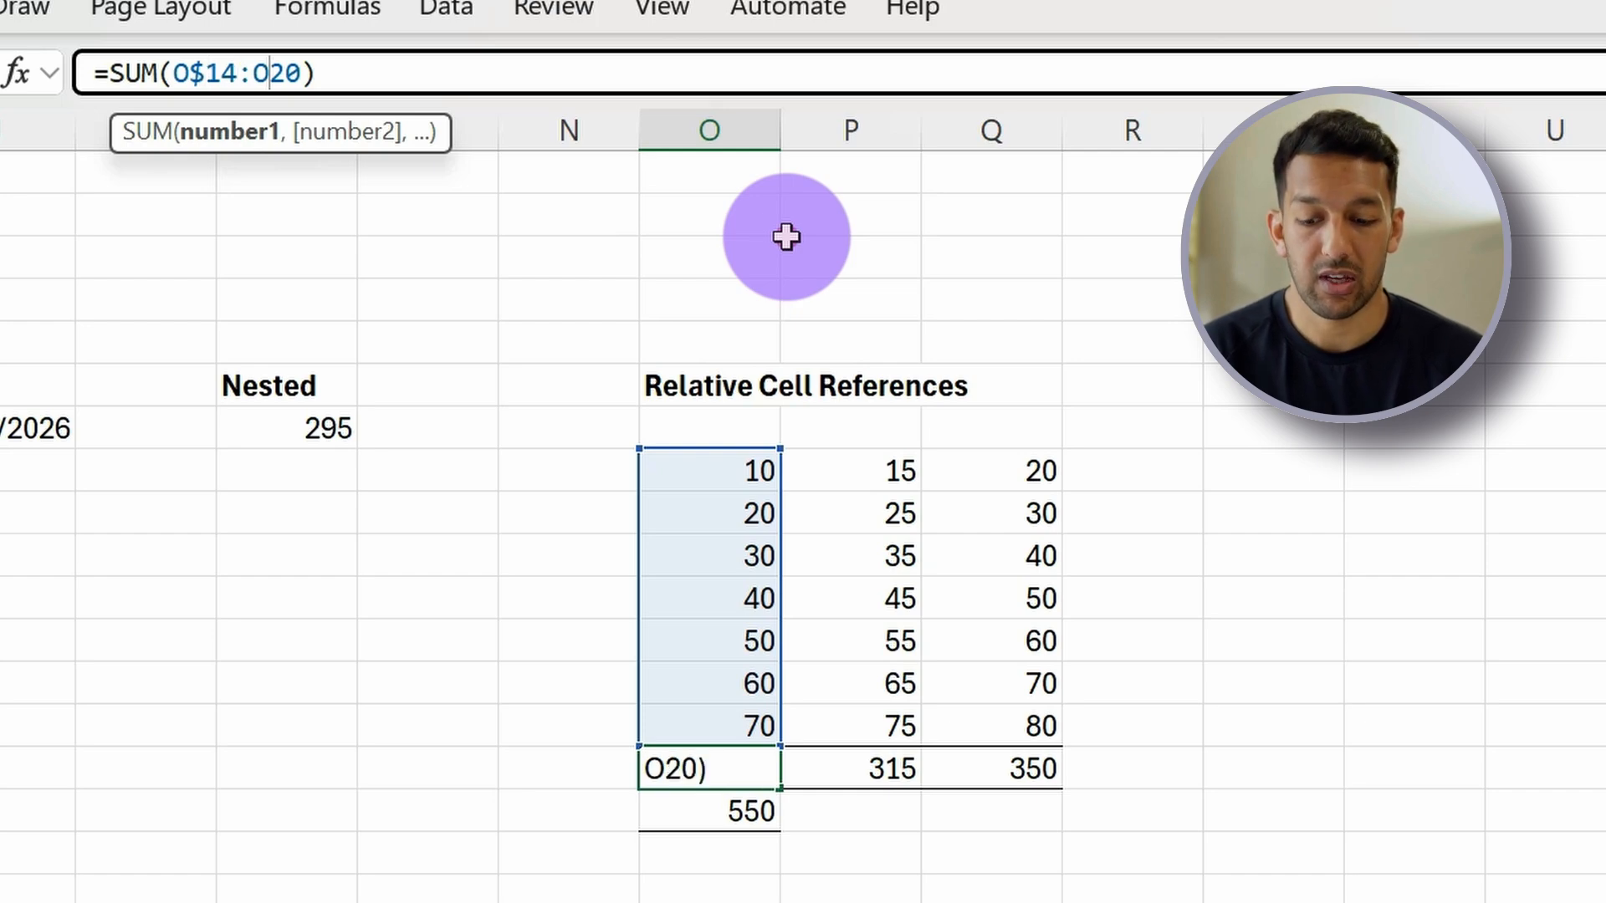
pyautogui.write('$')
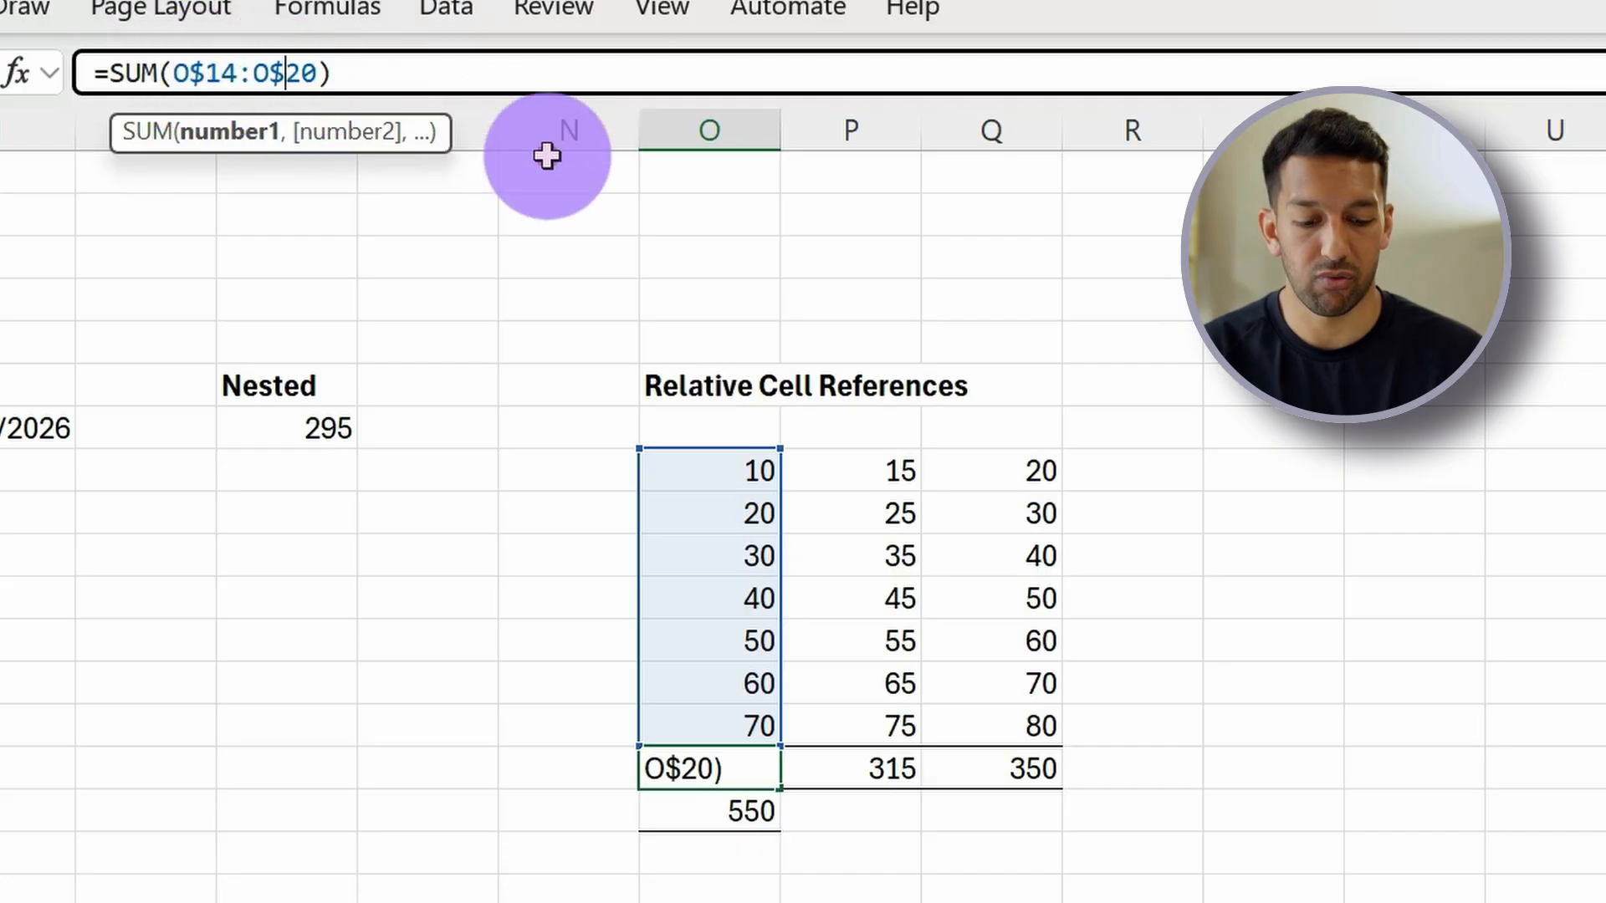
pyautogui.press('Return')
pyautogui.press('Up')
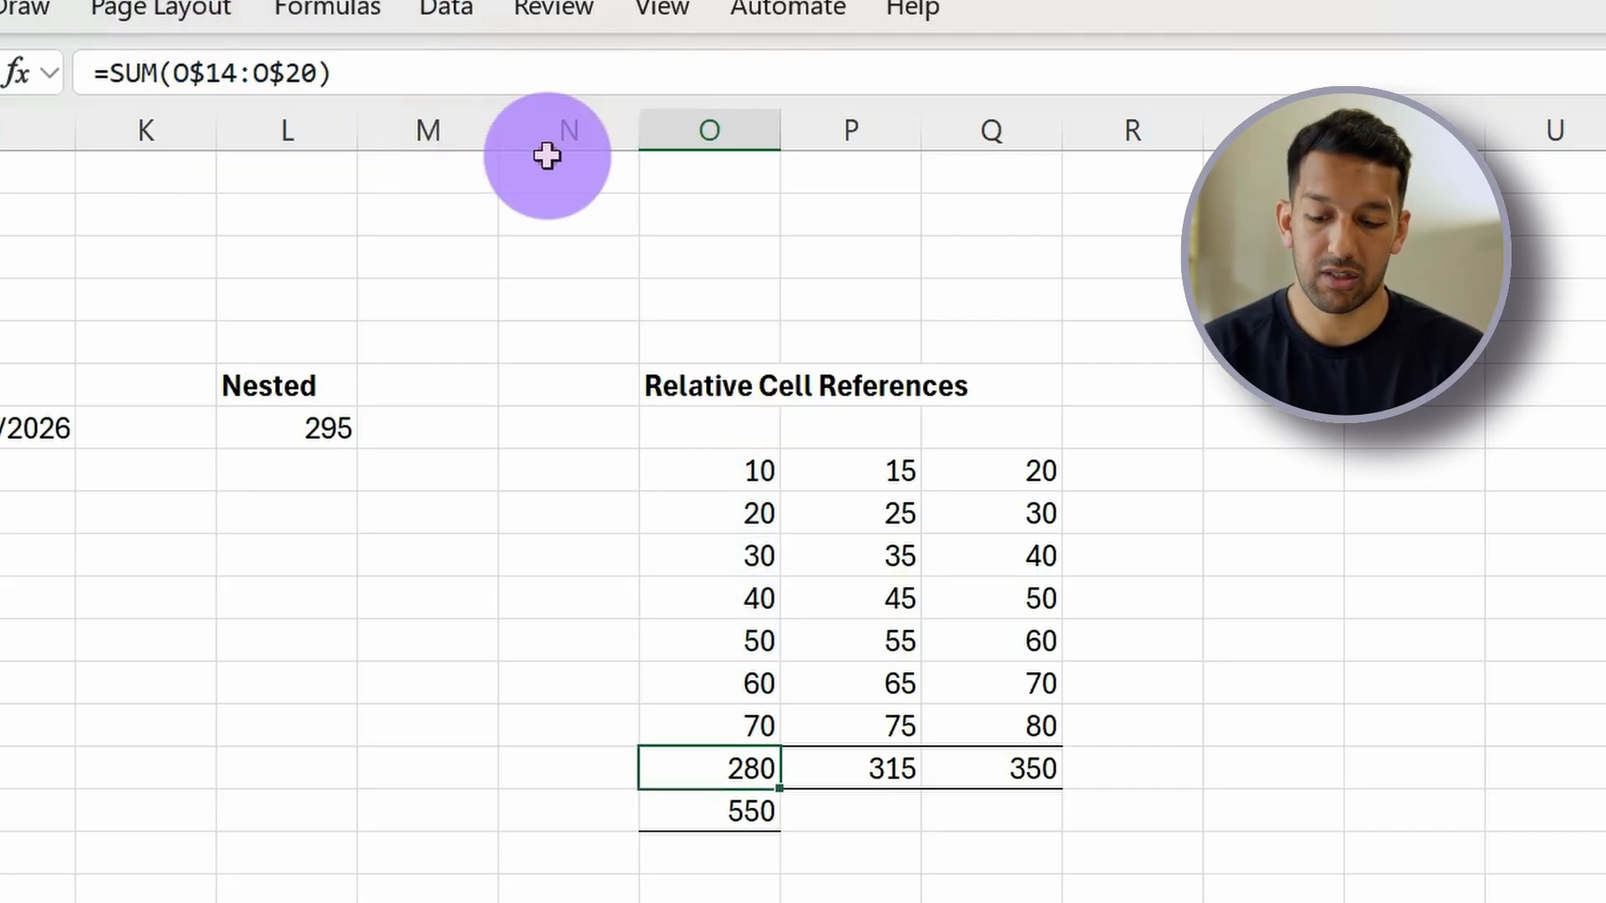
# Fill the row-locked formula from O21 down into O22 and check the range it sums.
pyautogui.hotkey('shift', 'Down')
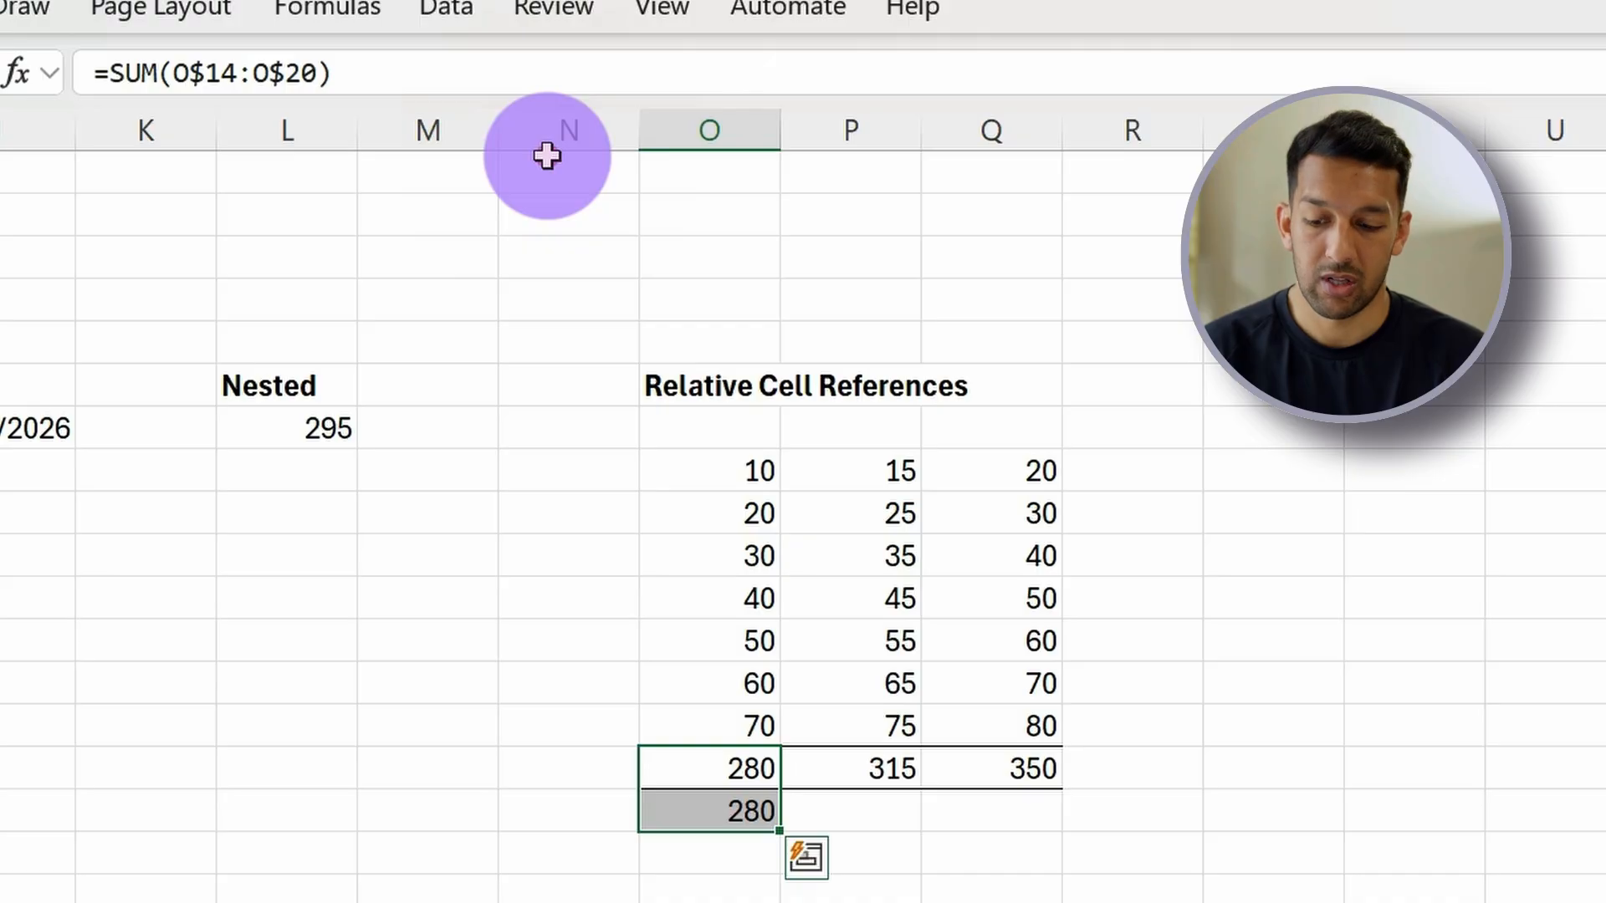
pyautogui.press('Down')
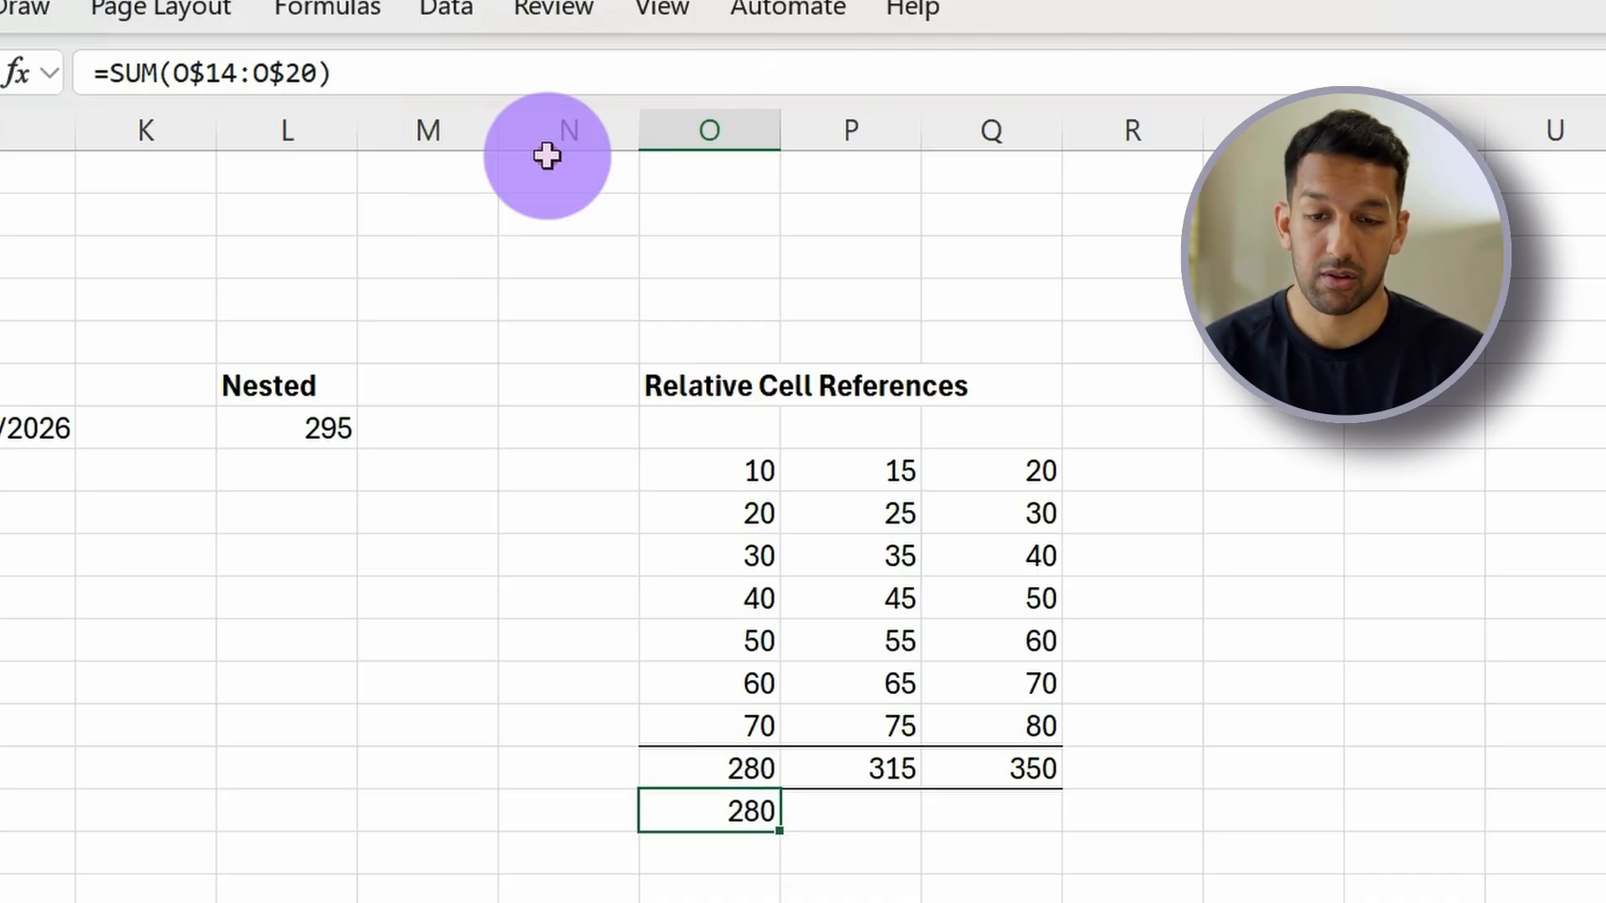
pyautogui.press('F2')
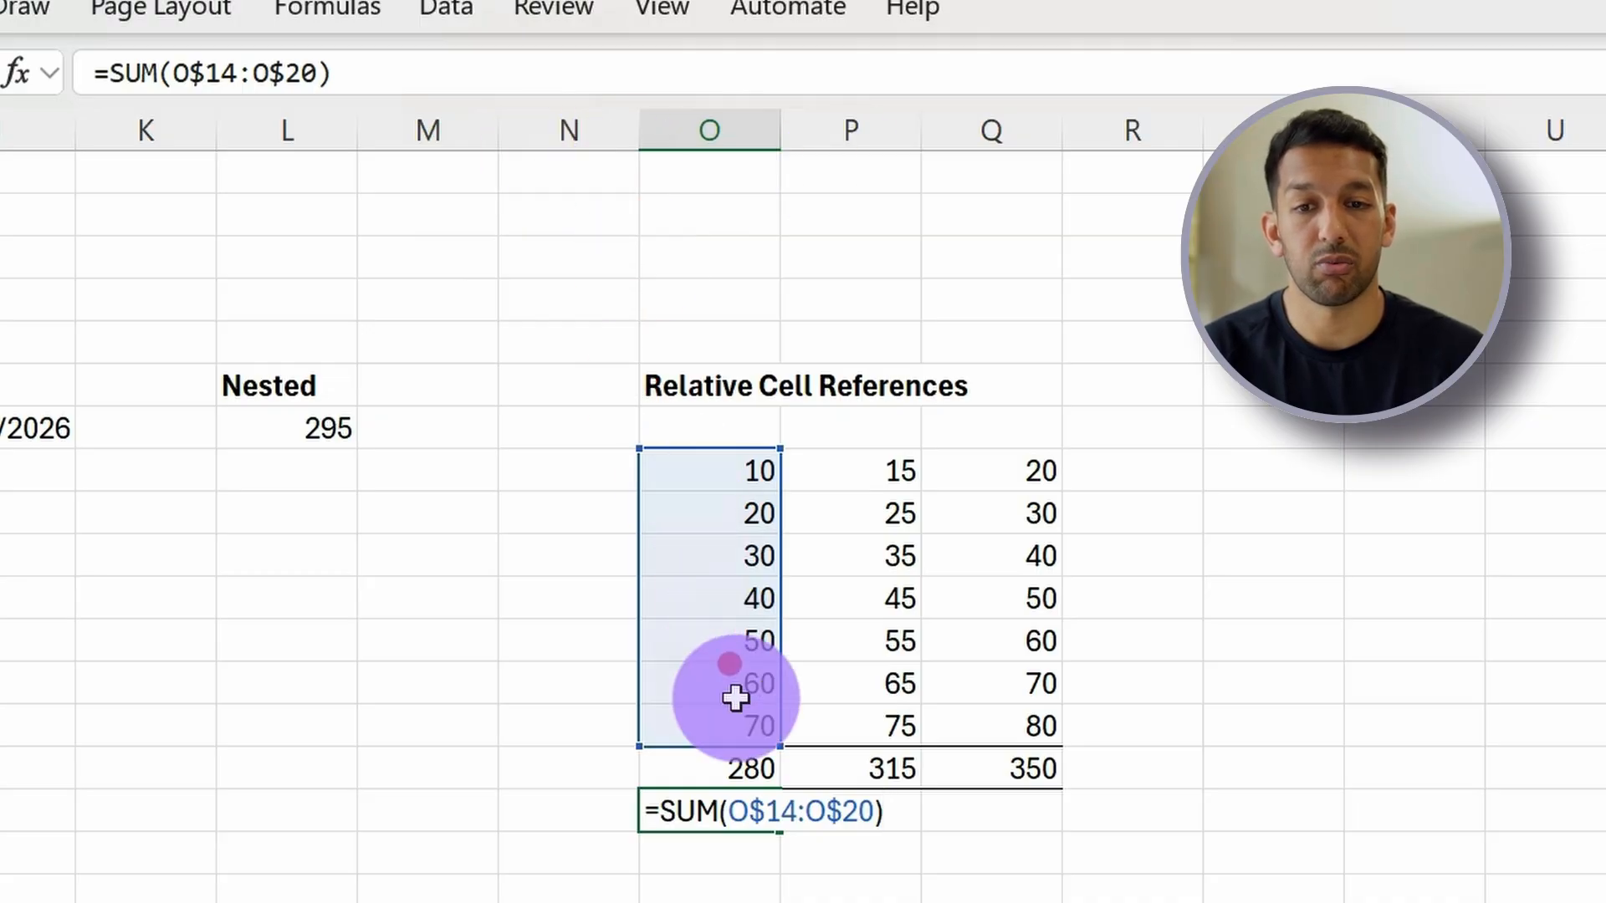
pyautogui.click(723, 816)
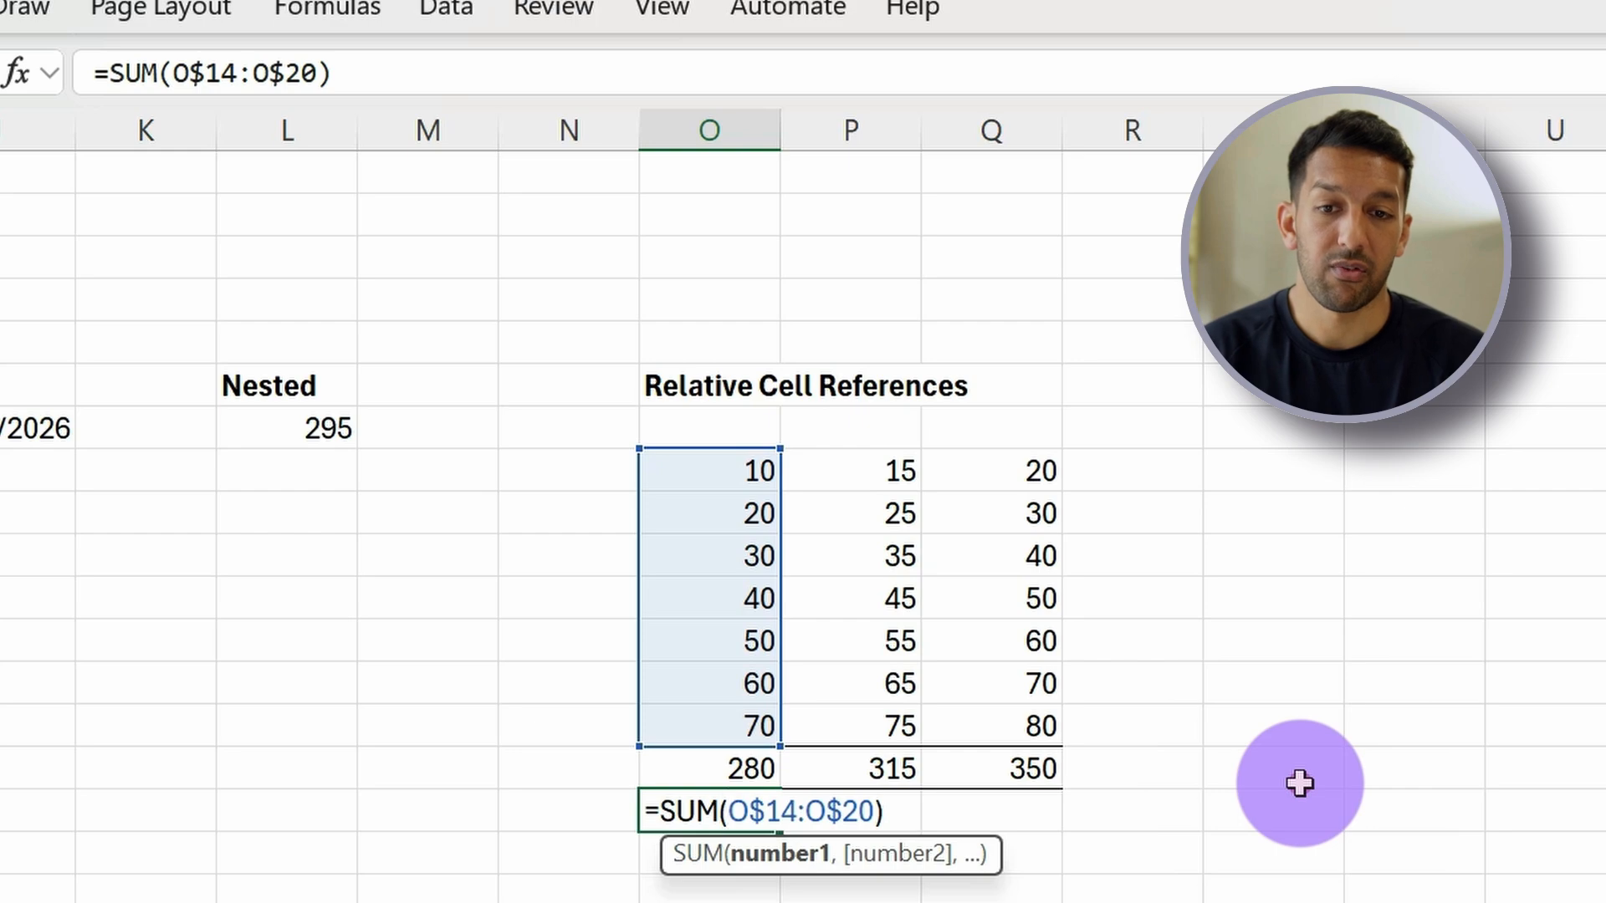
pyautogui.press('Escape')
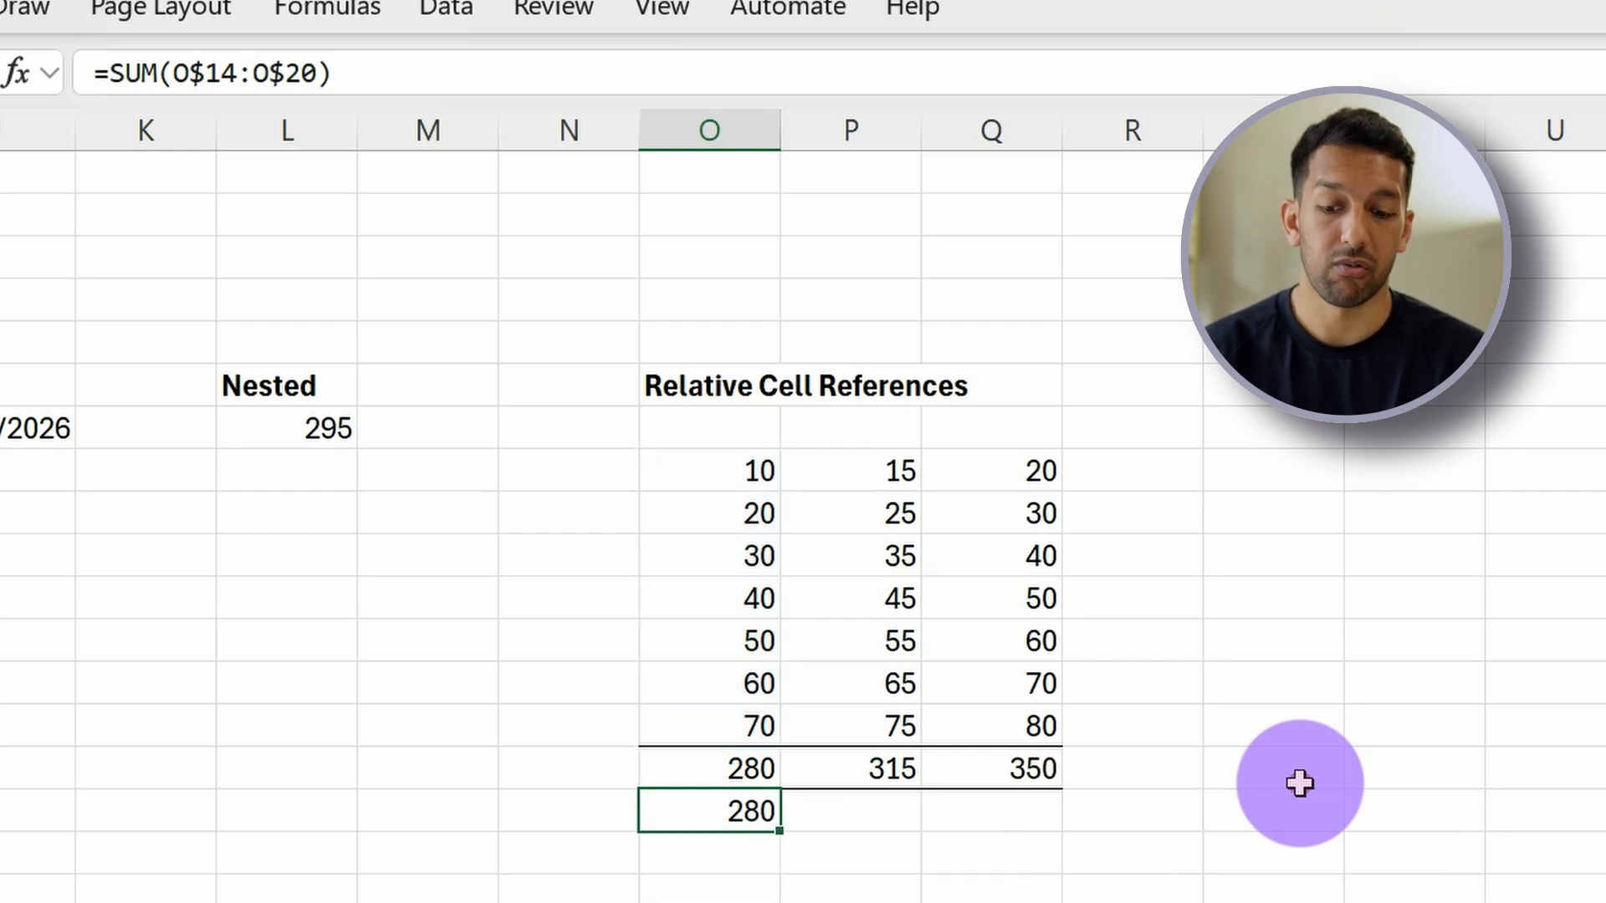
# Fill the row-locked SUM formula in O22 across to P22:Q22.
pyautogui.hotkey('shift', 'Right')
pyautogui.hotkey('shift', 'Right')
pyautogui.hotkey('ctrl', 'r')
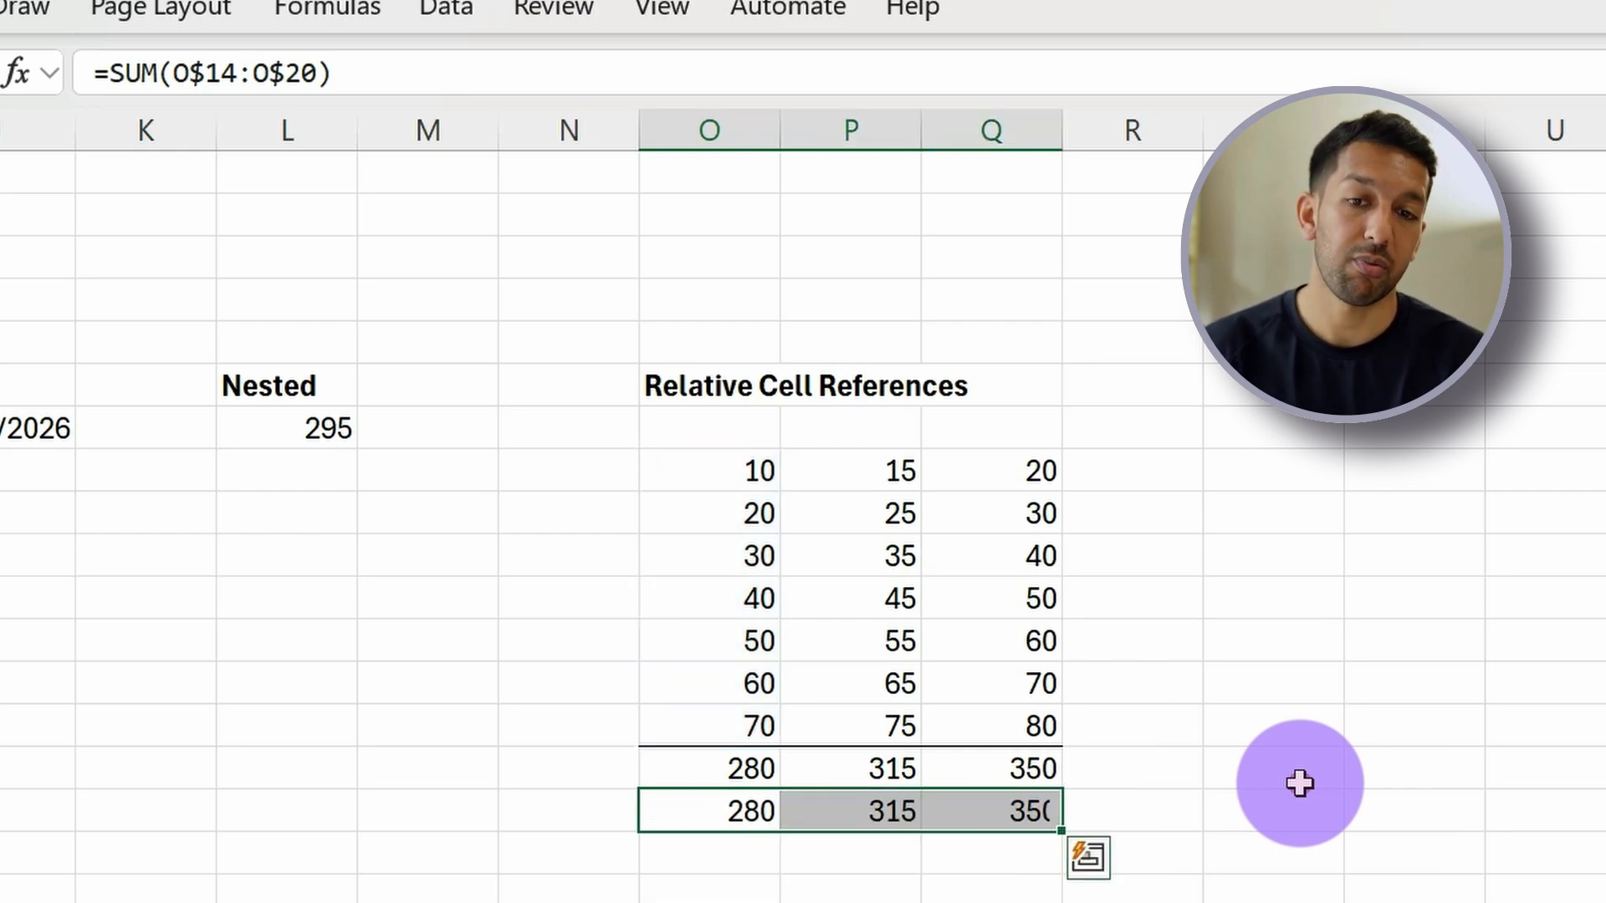
# Compare the ranges summed by the formulas in O22 and P22, ending on O22.
pyautogui.press('Left')
pyautogui.press('Right')
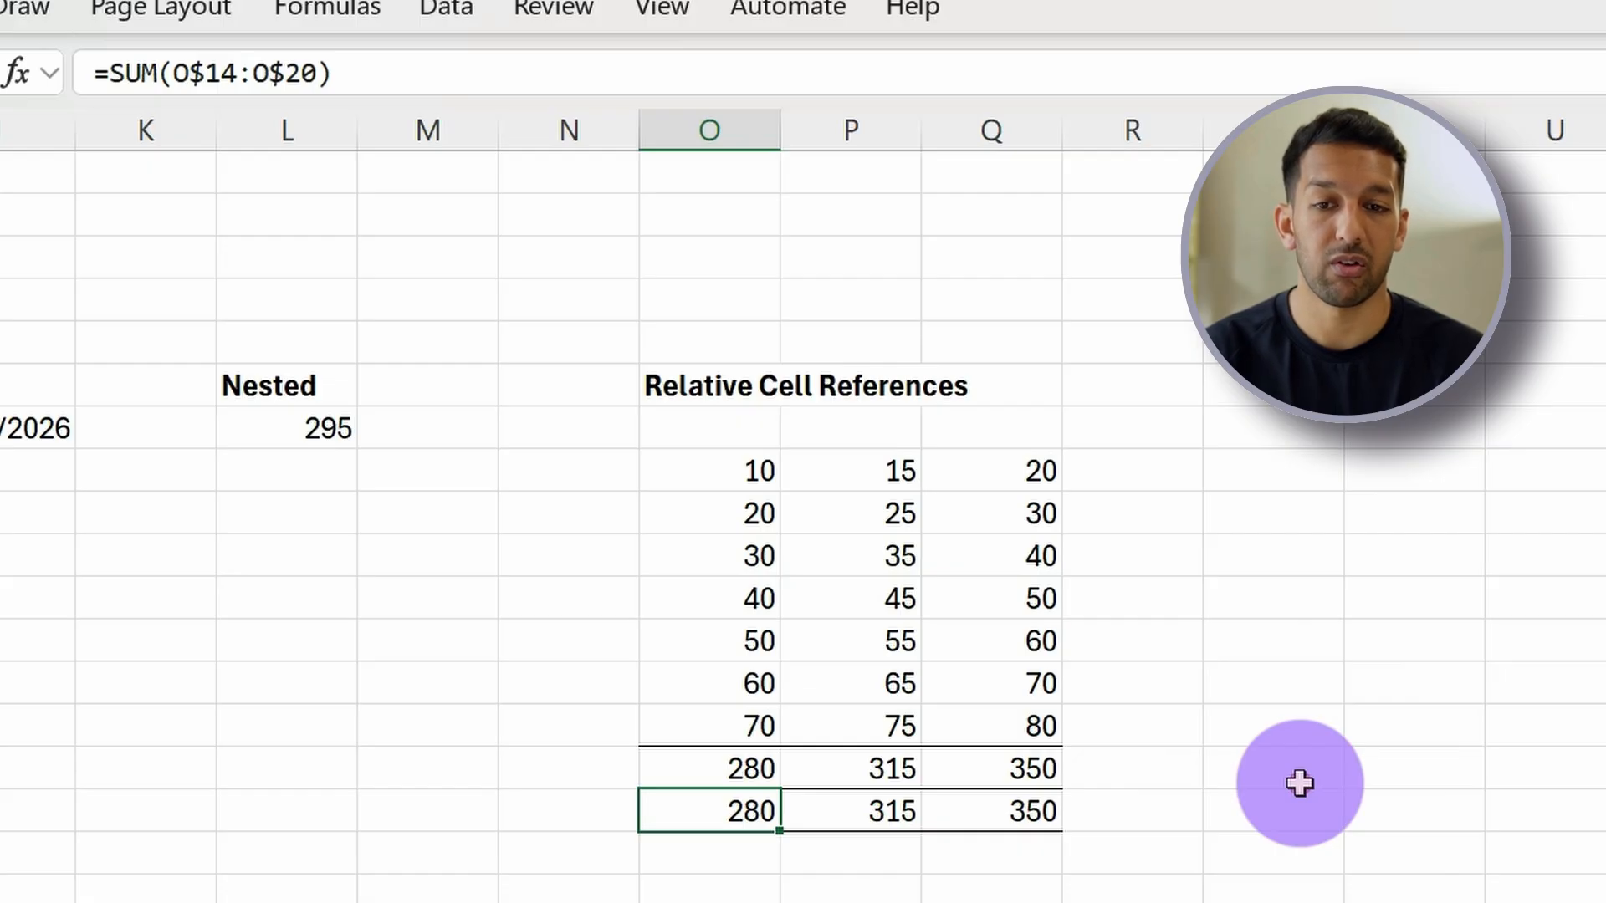
pyautogui.press('F2')
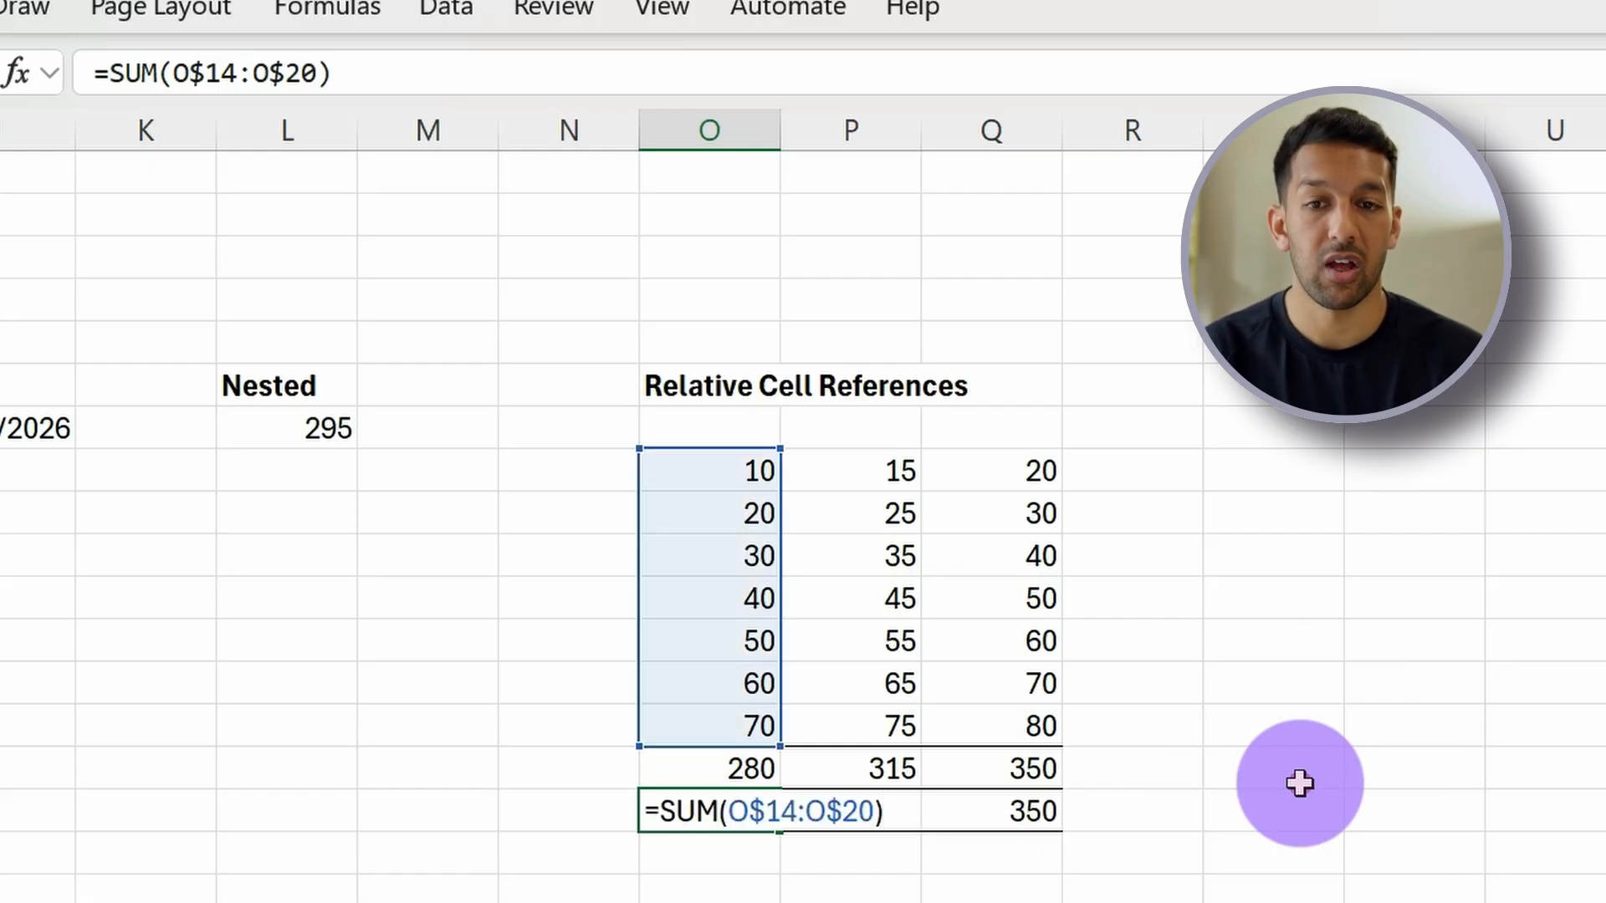
pyautogui.press('Escape')
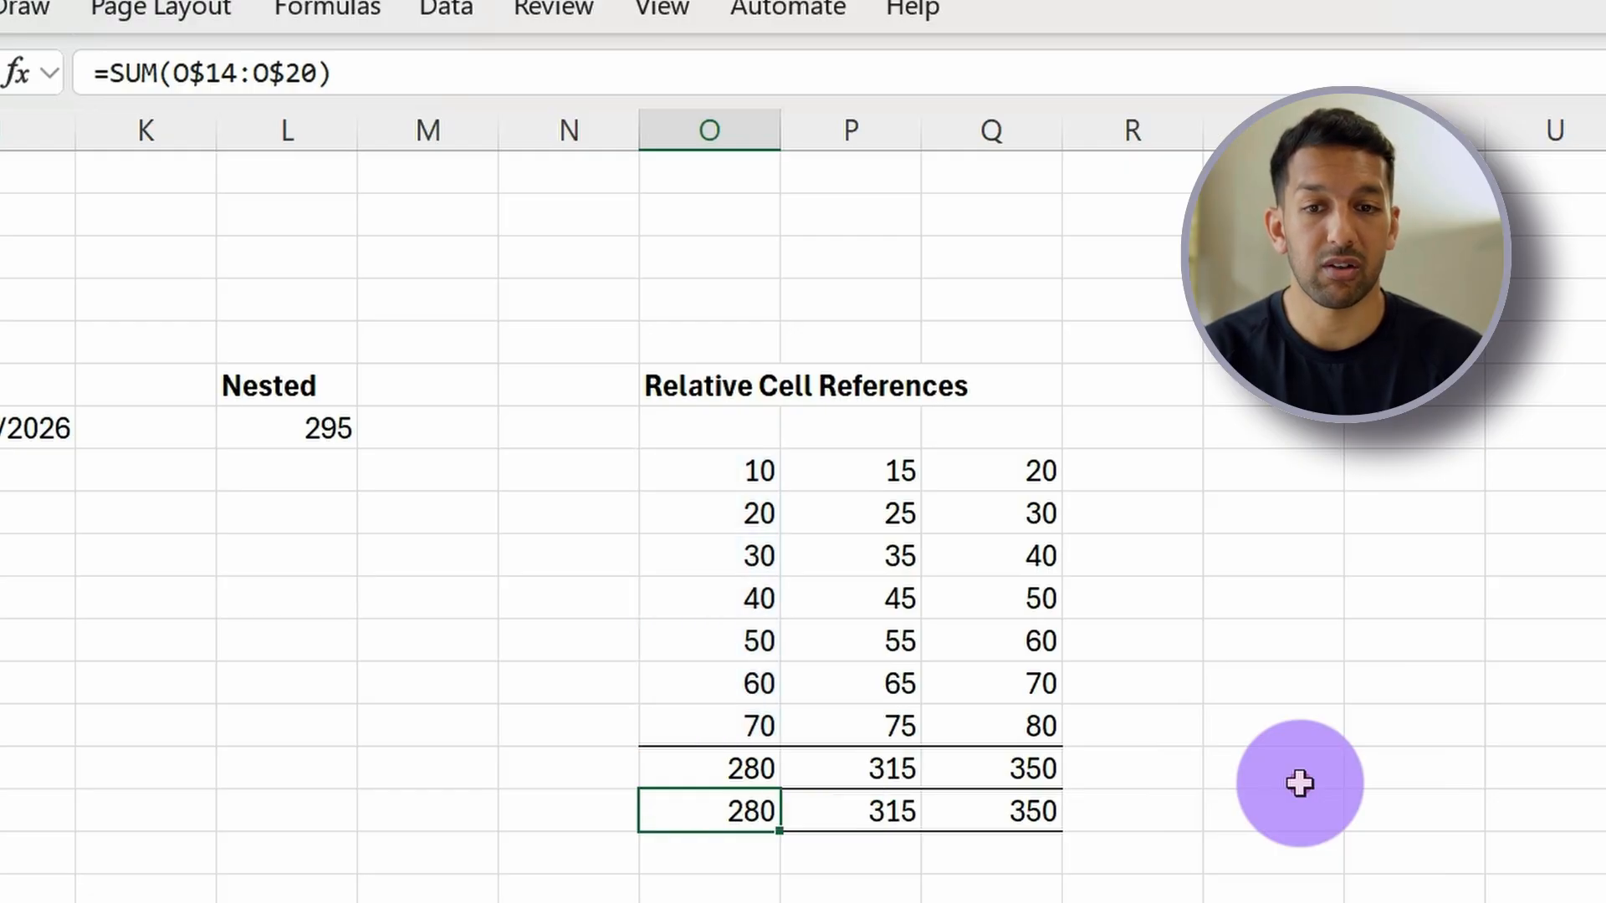
pyautogui.press('Right')
pyautogui.press('F2')
pyautogui.press('Escape')
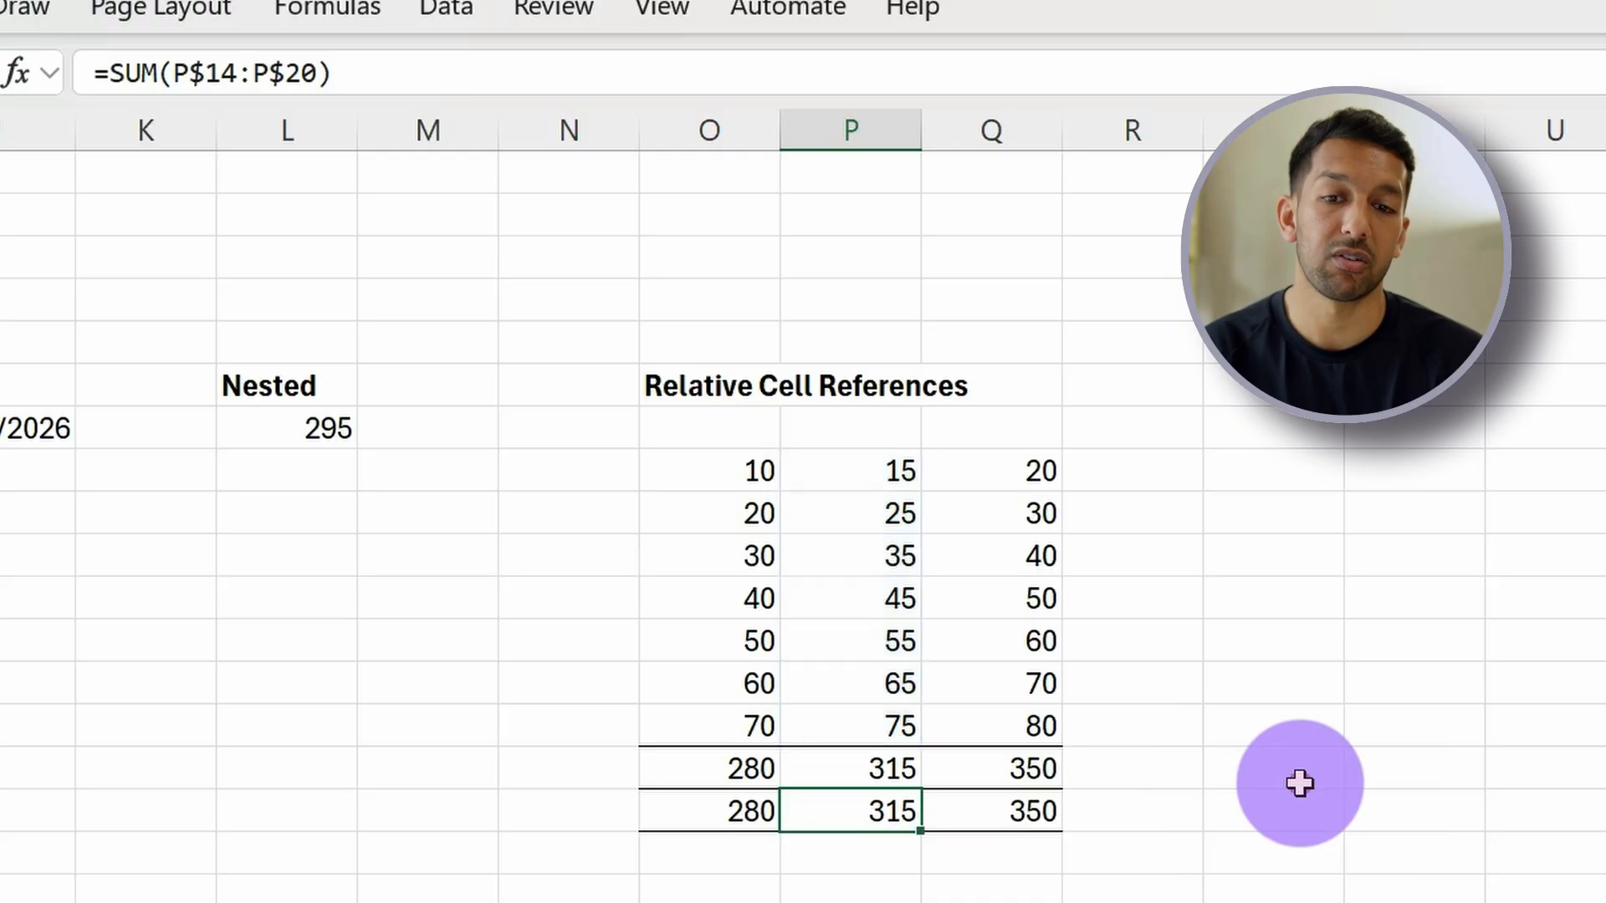
pyautogui.press('Left')
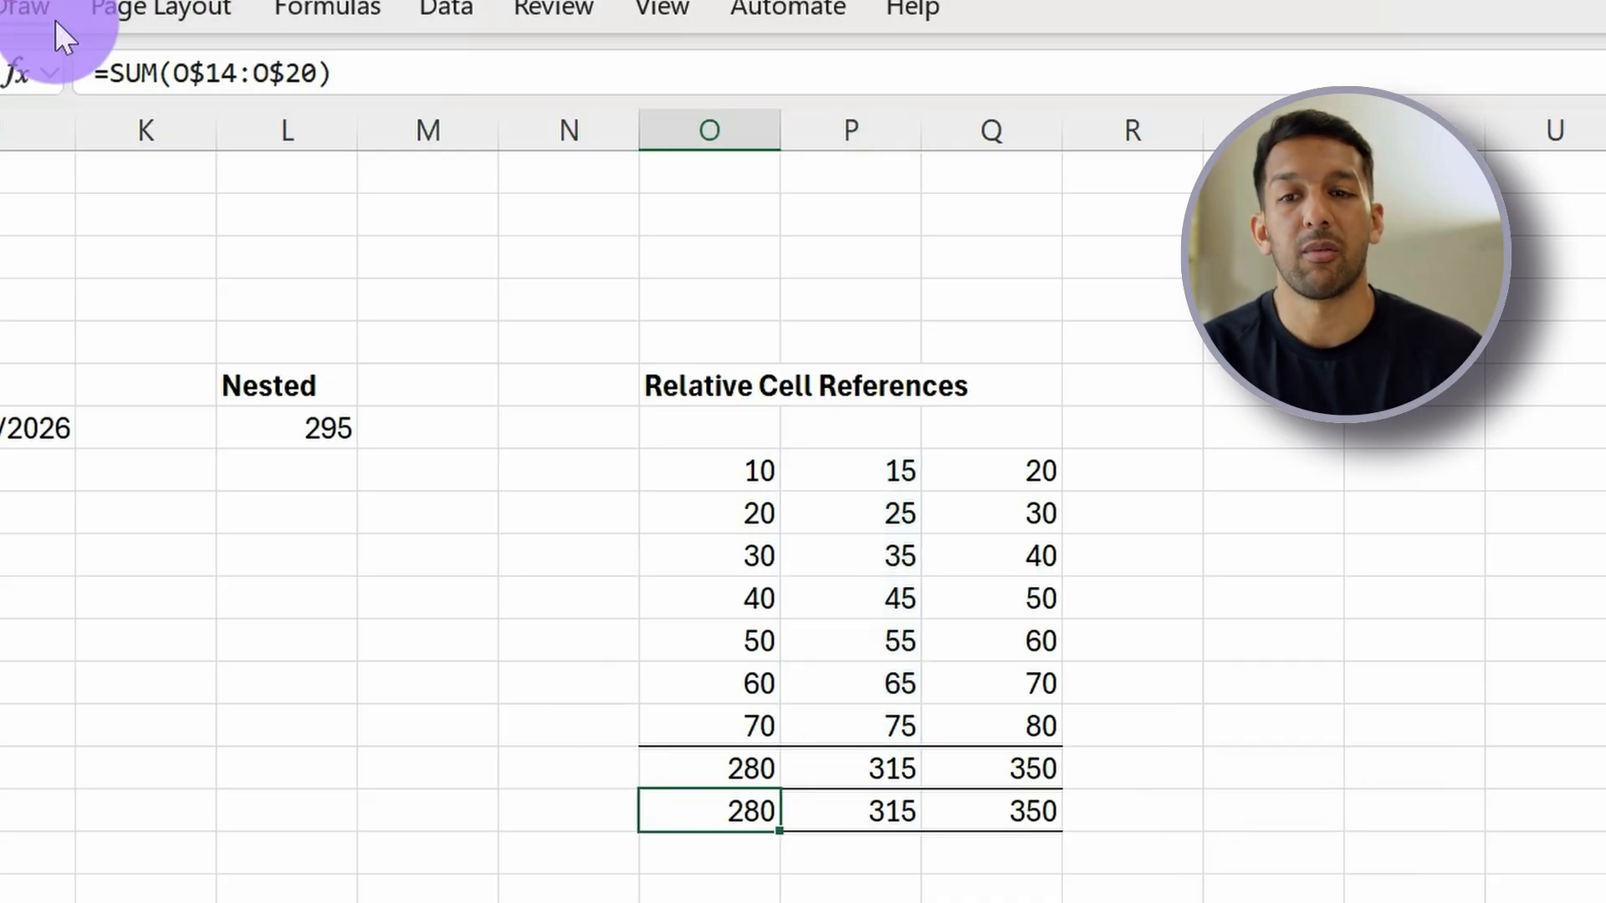
# Lock the column references in O22 as well, making the formula =SUM($O$14:$O$20).
pyautogui.click(171, 71)
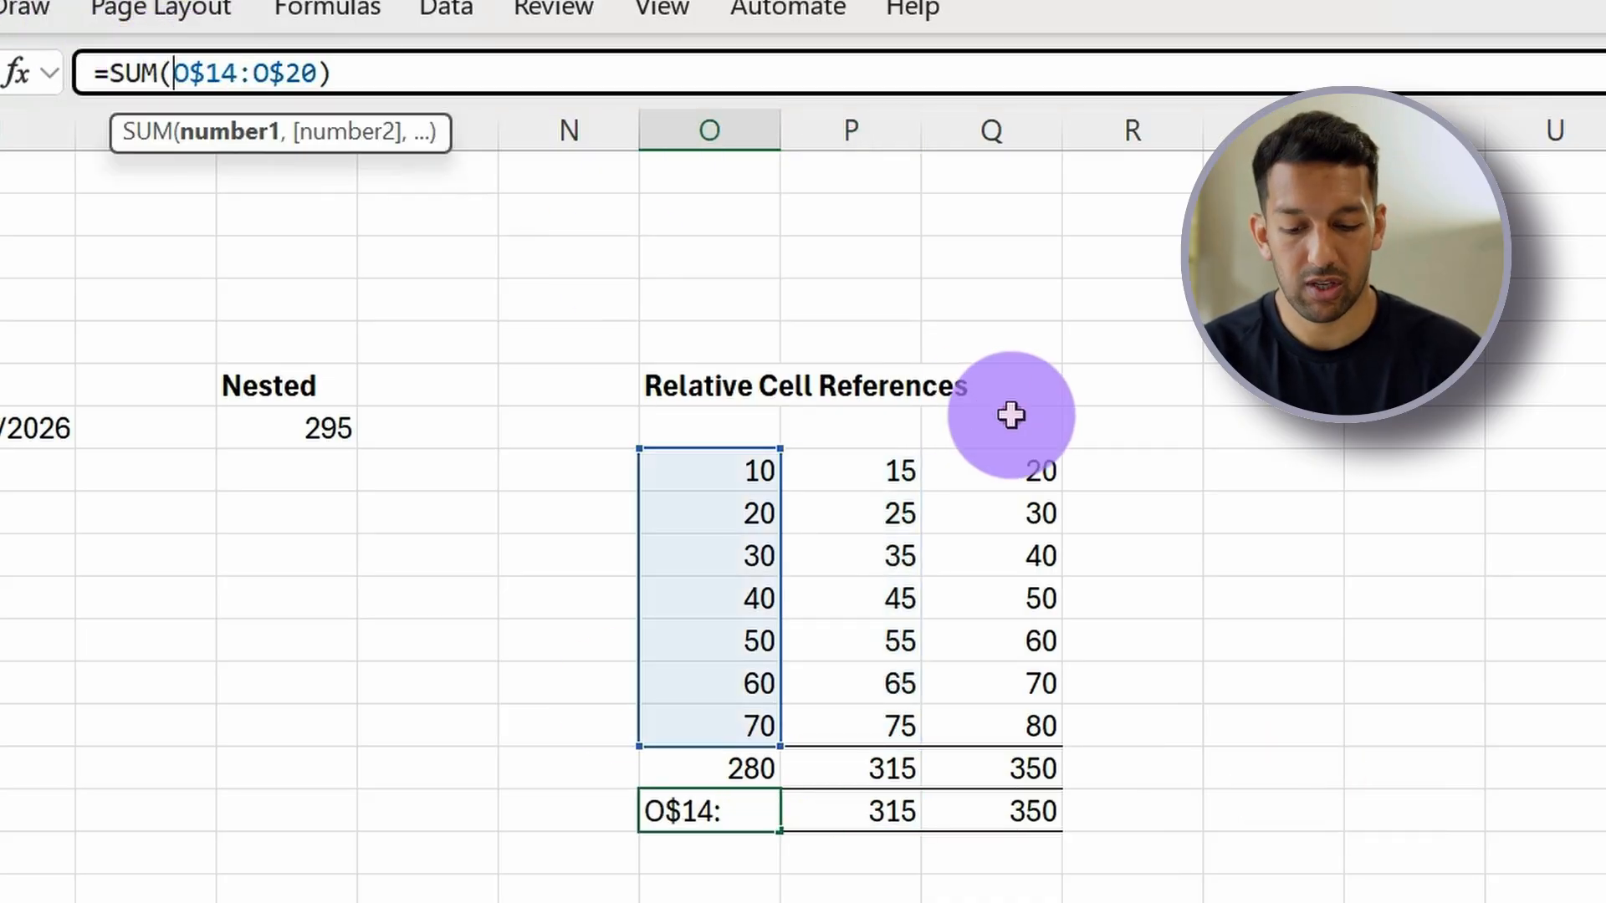
pyautogui.write('$')
pyautogui.press('Right')
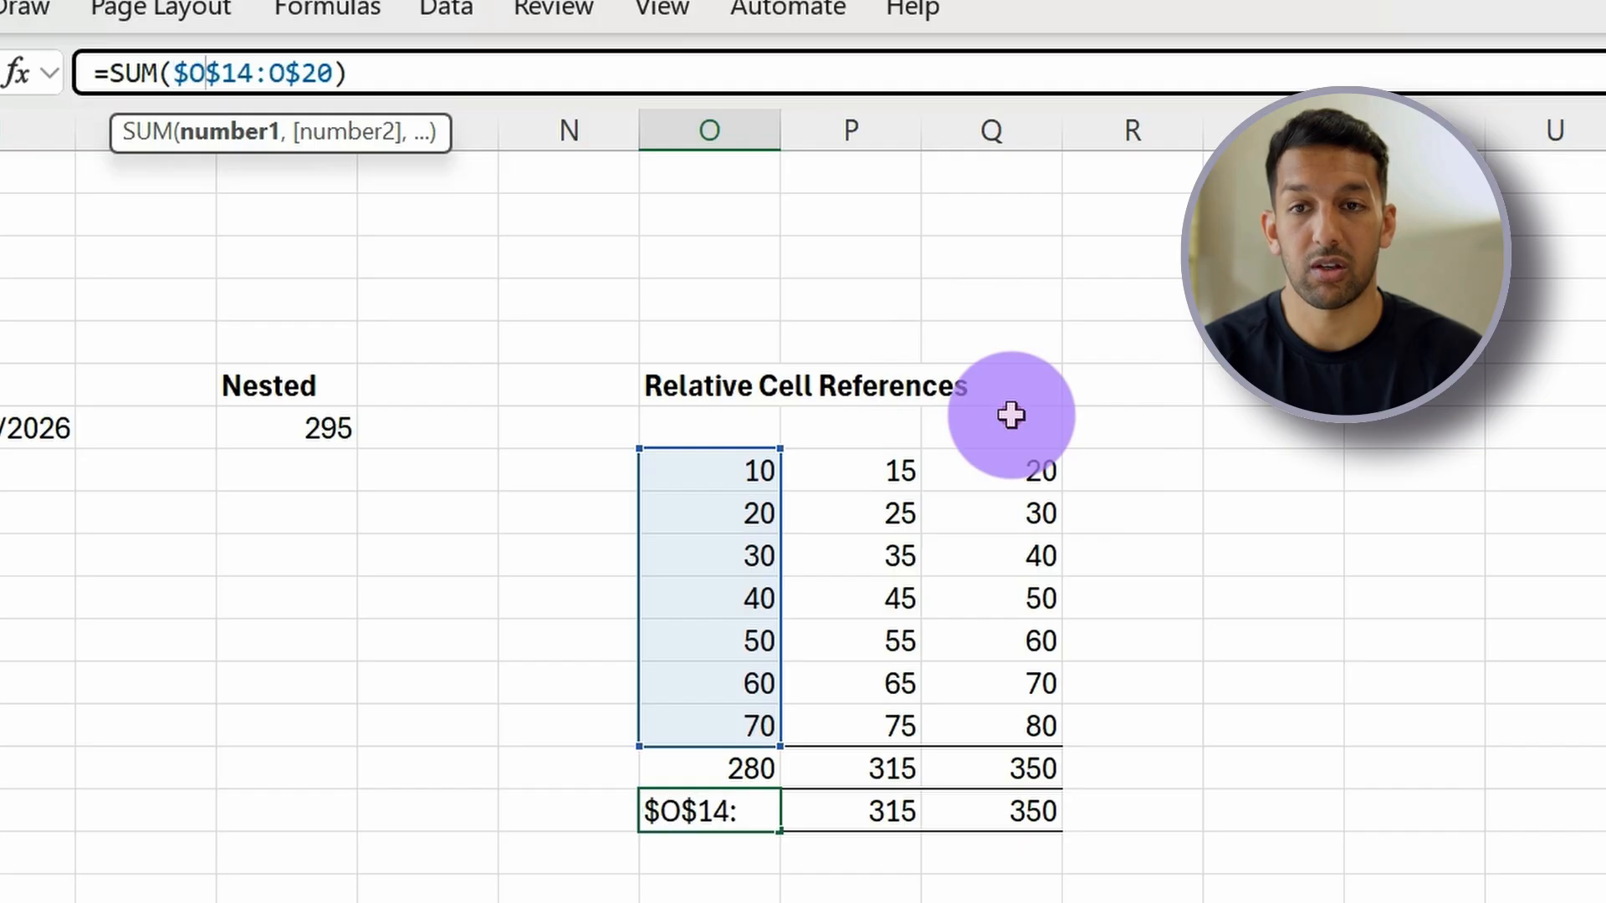
pyautogui.press('Right')
pyautogui.press('Right')
pyautogui.write('$')
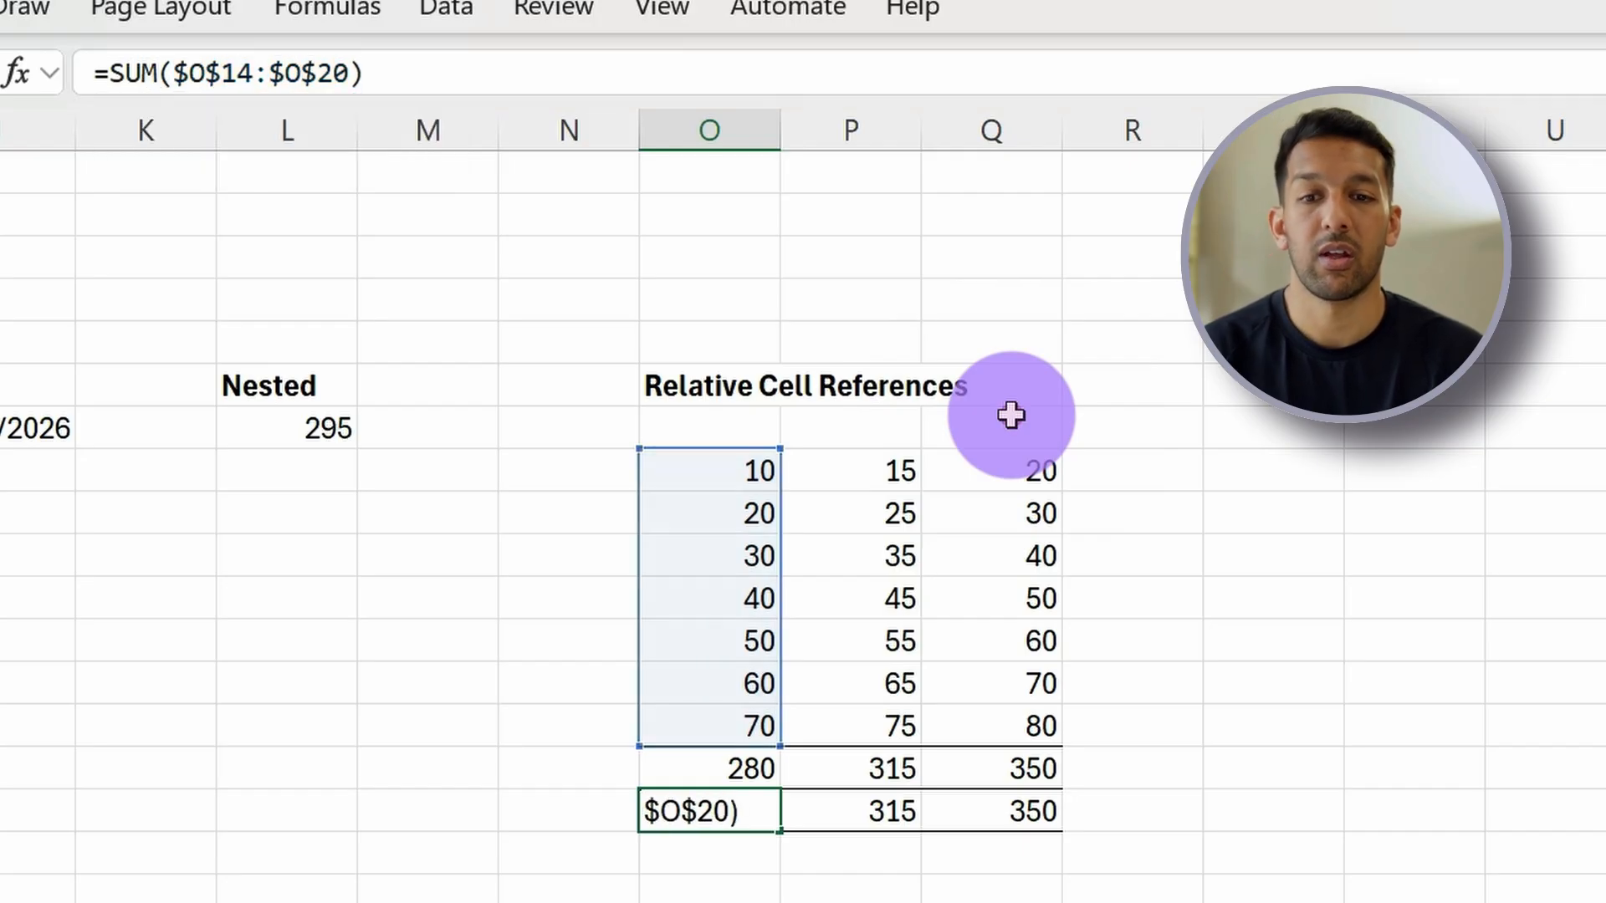
pyautogui.press('Return')
pyautogui.press('Up')
# Fill the fully absolute SUM formula in O22 across to P22:Q22.
pyautogui.hotkey('shift', 'Right')
pyautogui.hotkey('shift', 'Right')
pyautogui.hotkey('ctrl', 'r')
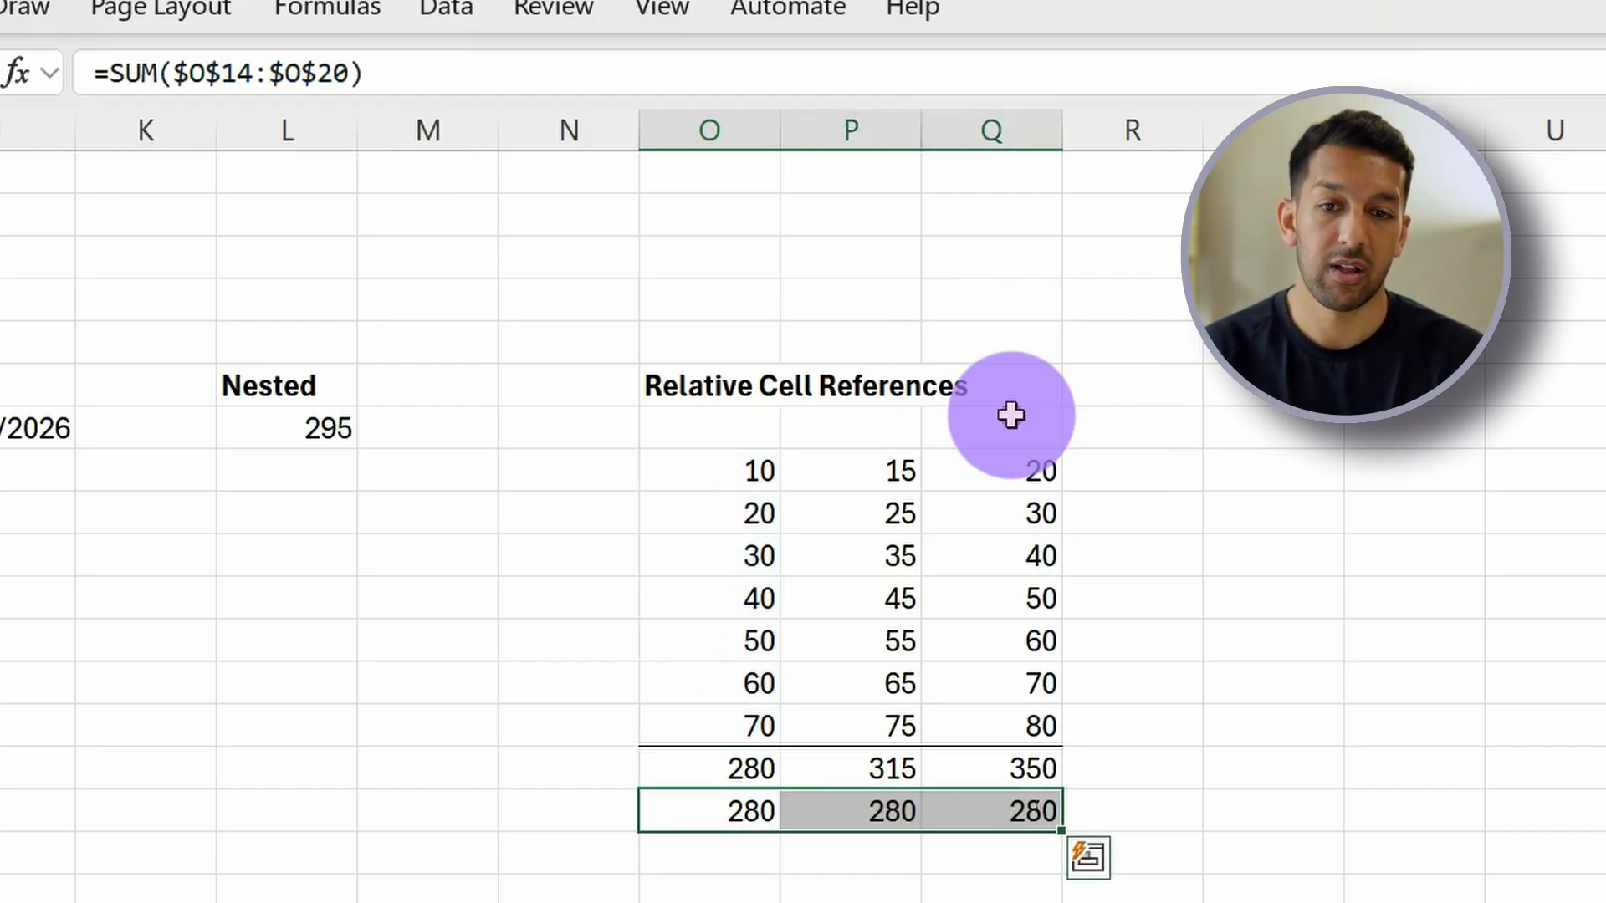
# Examine which range each absolute-reference formula in O22, P22 and Q22 sums.
pyautogui.press('Left')
pyautogui.press('Right')
pyautogui.press('Right')
pyautogui.press('Left')
pyautogui.press('F2')
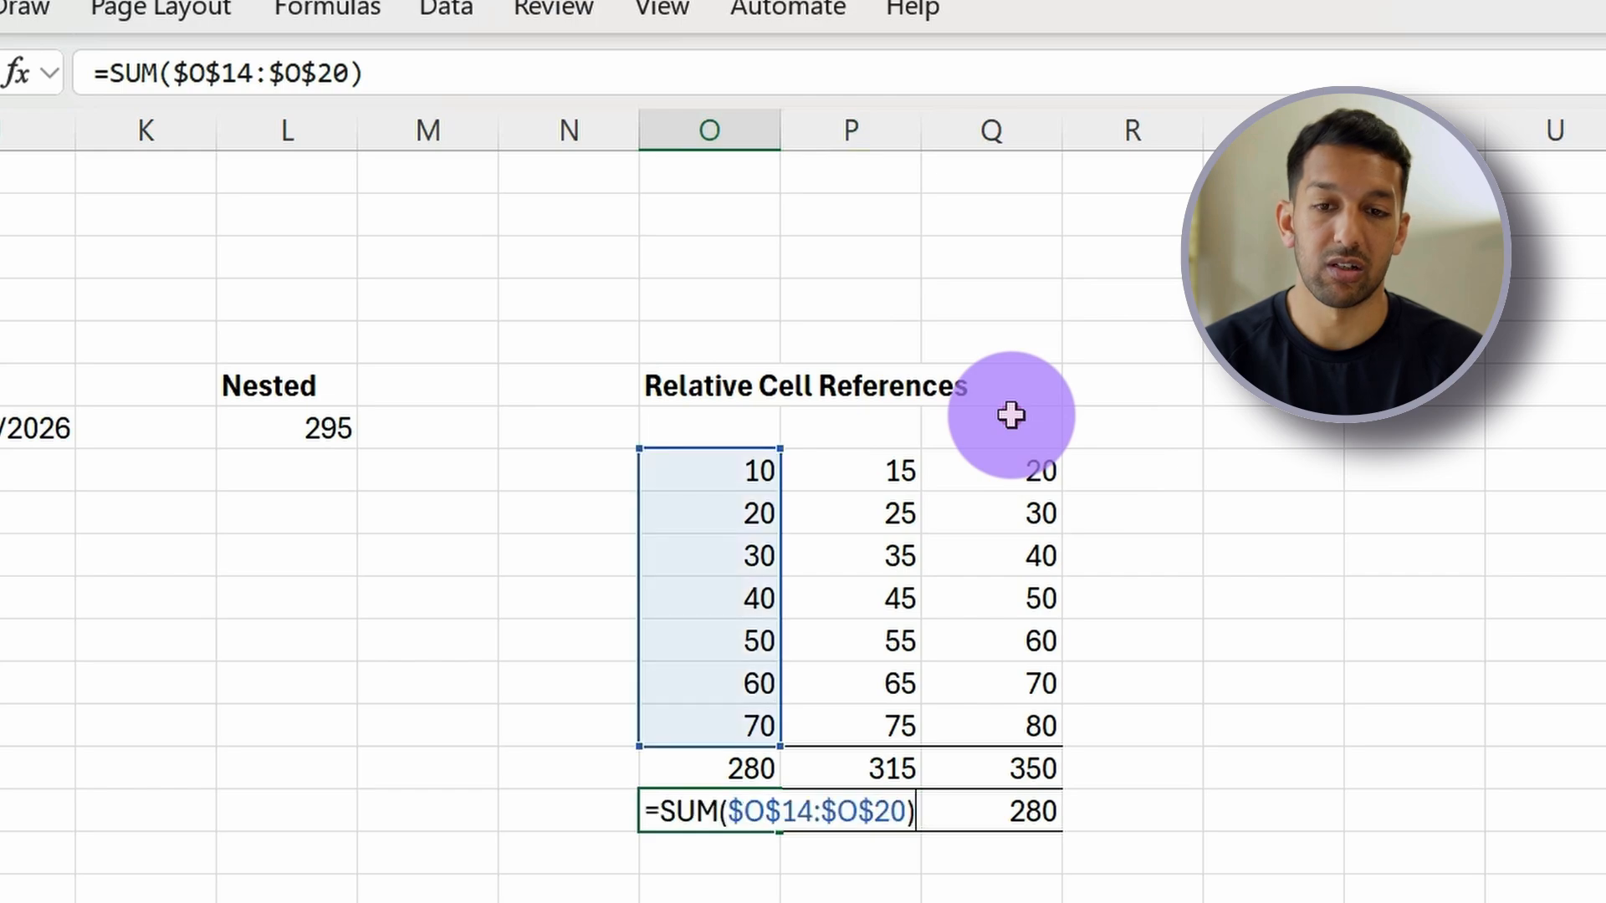
pyautogui.press('Escape')
pyautogui.press('Right')
pyautogui.press('F2')
pyautogui.press('Escape')
pyautogui.press('Right')
pyautogui.press('F2')
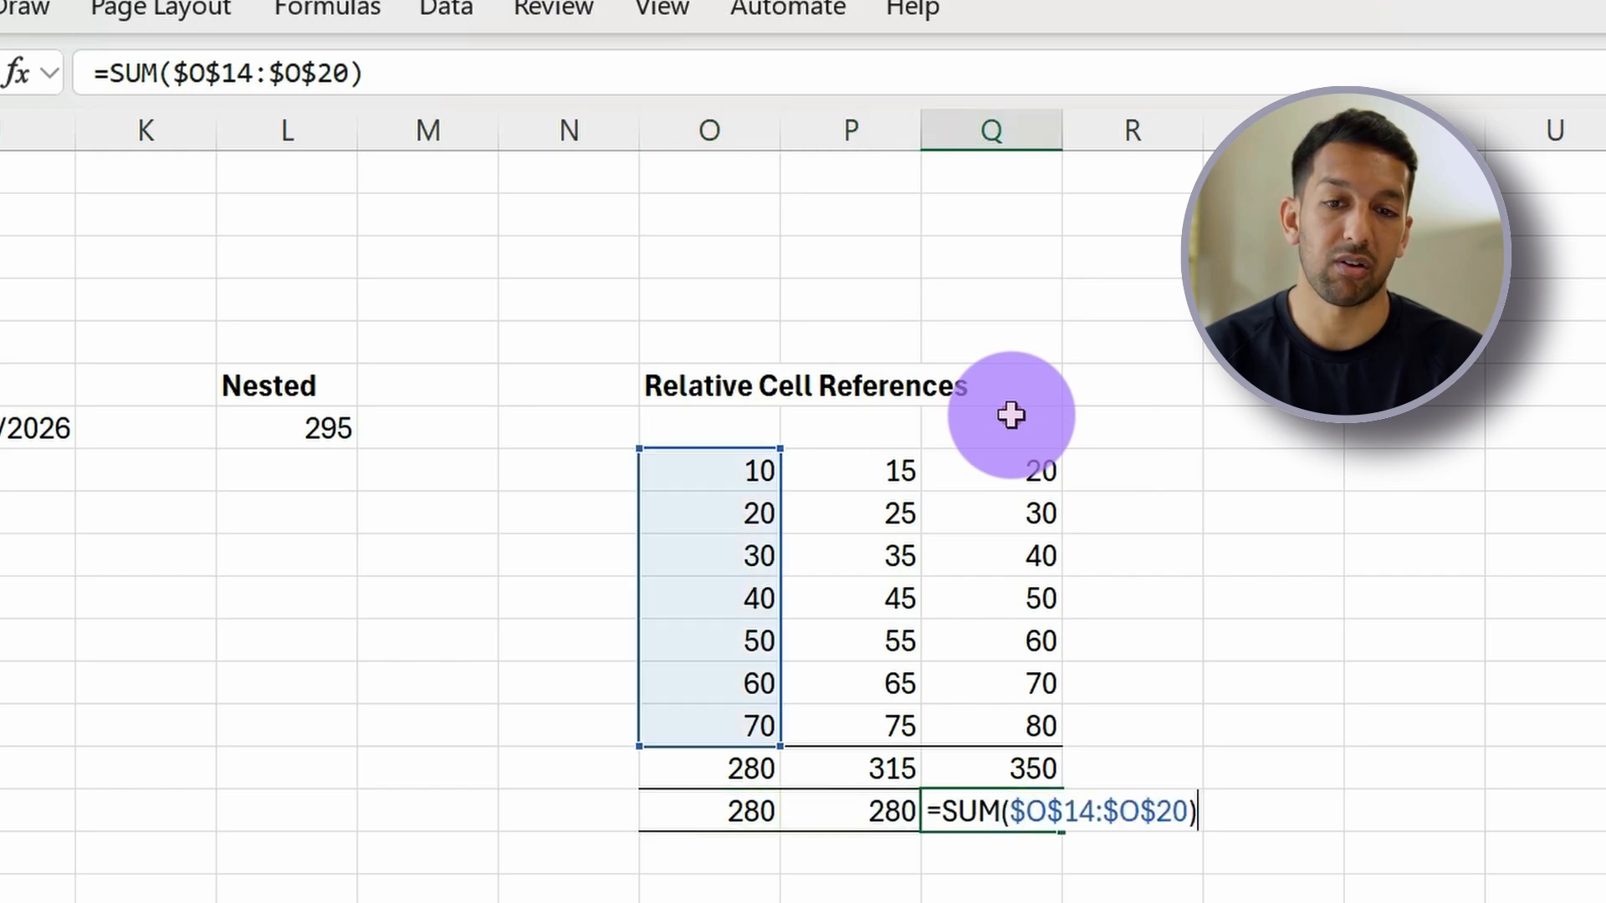
pyautogui.press('Escape')
pyautogui.press('Left')
pyautogui.press('Right')
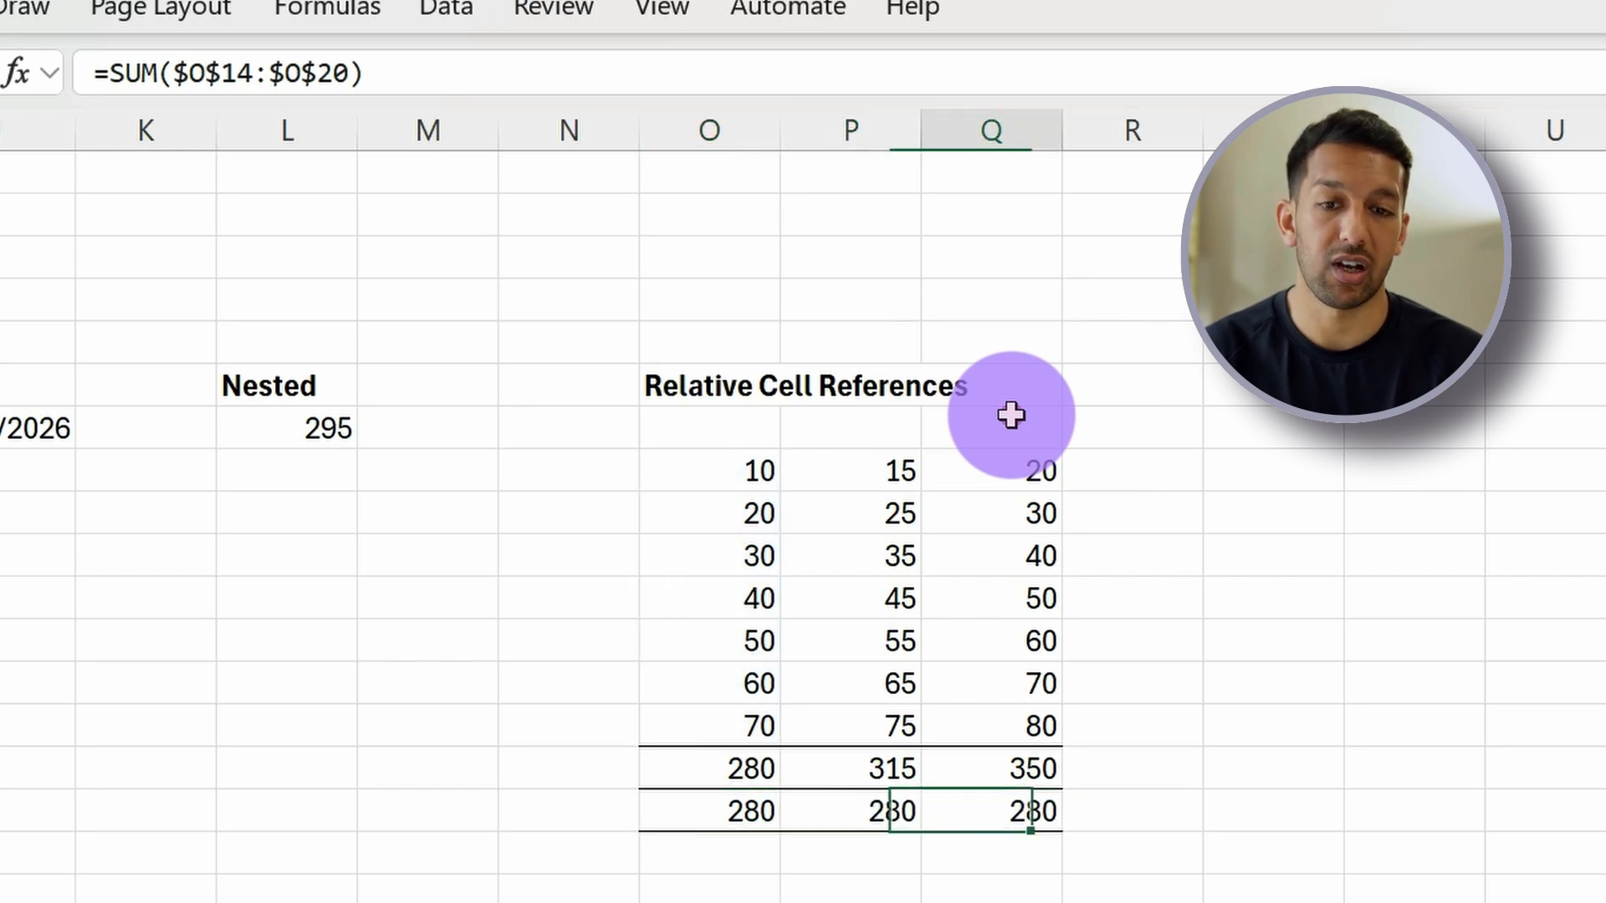
pyautogui.press('F2')
pyautogui.press('Escape')
pyautogui.press('Left')
pyautogui.press('F2')
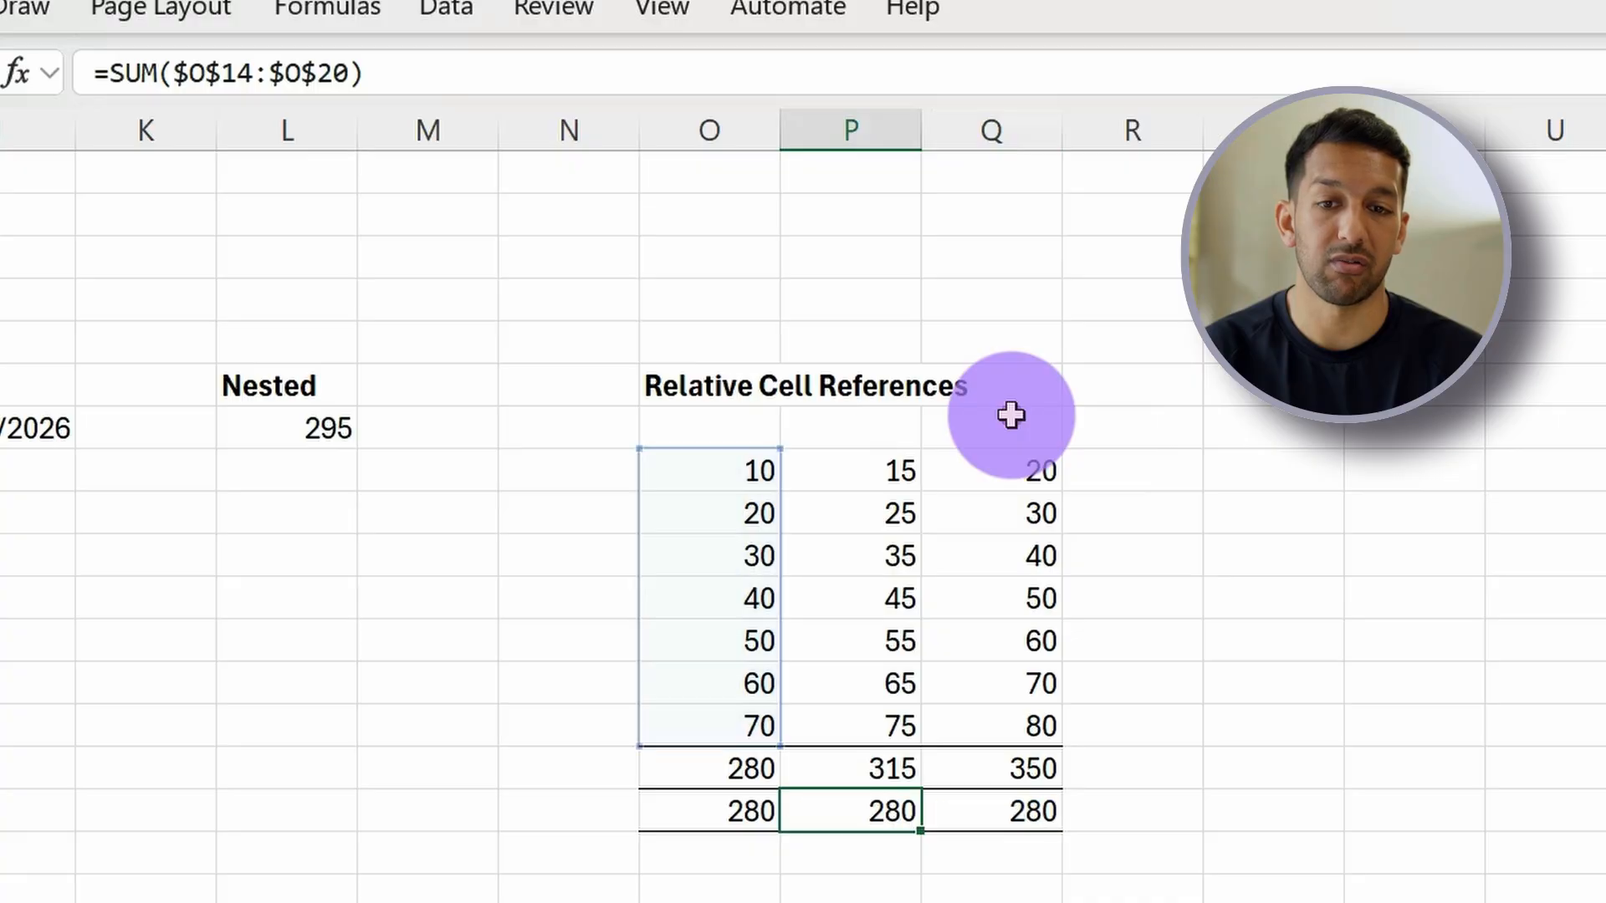
pyautogui.press('Escape')
pyautogui.press('Right')
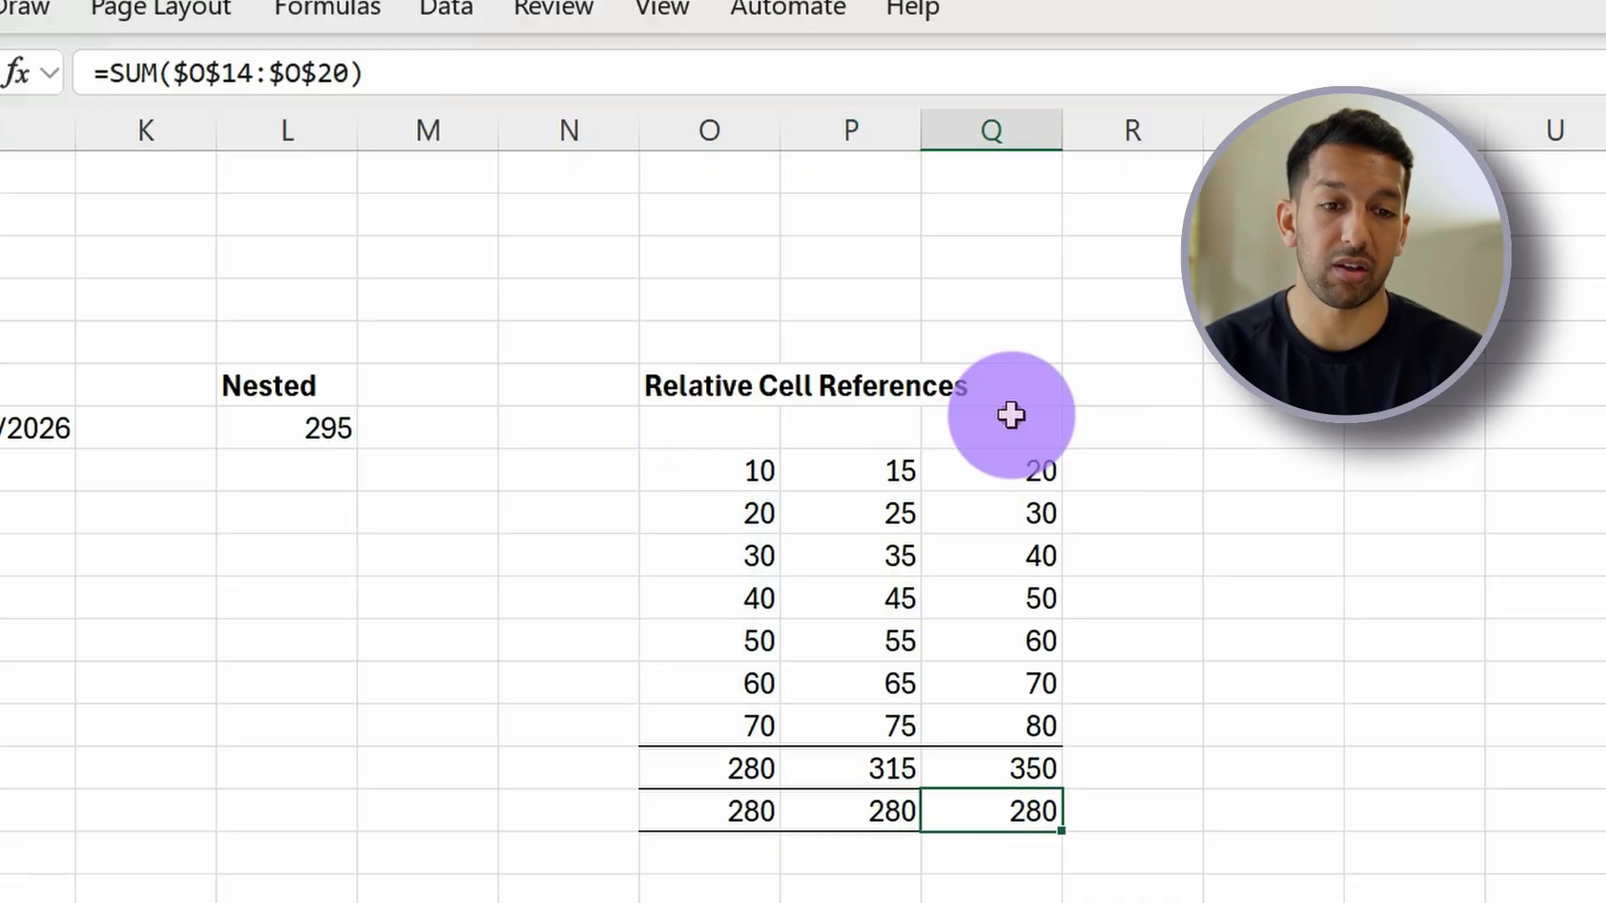
# Compare O21's row-locked formula with the fully absolute formulas along row 22.
pyautogui.press('Left')
pyautogui.press('Left')
pyautogui.press('Up')
pyautogui.press('Down')
pyautogui.press('Up')
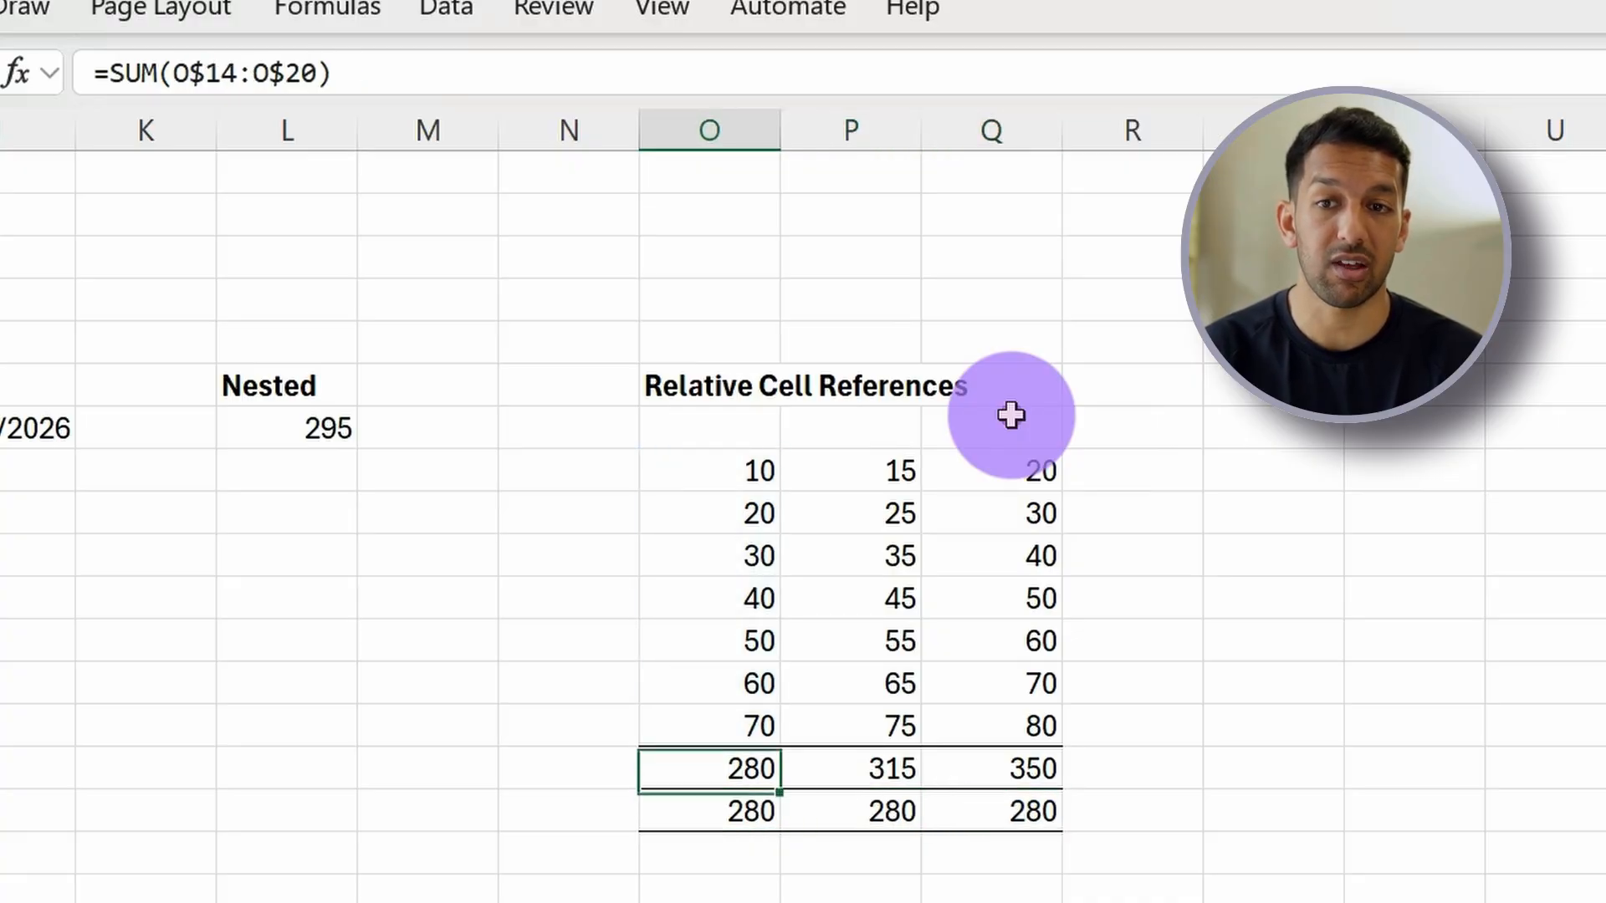
pyautogui.press('Down')
pyautogui.press('Right')
pyautogui.press('Right')
pyautogui.press('Right')
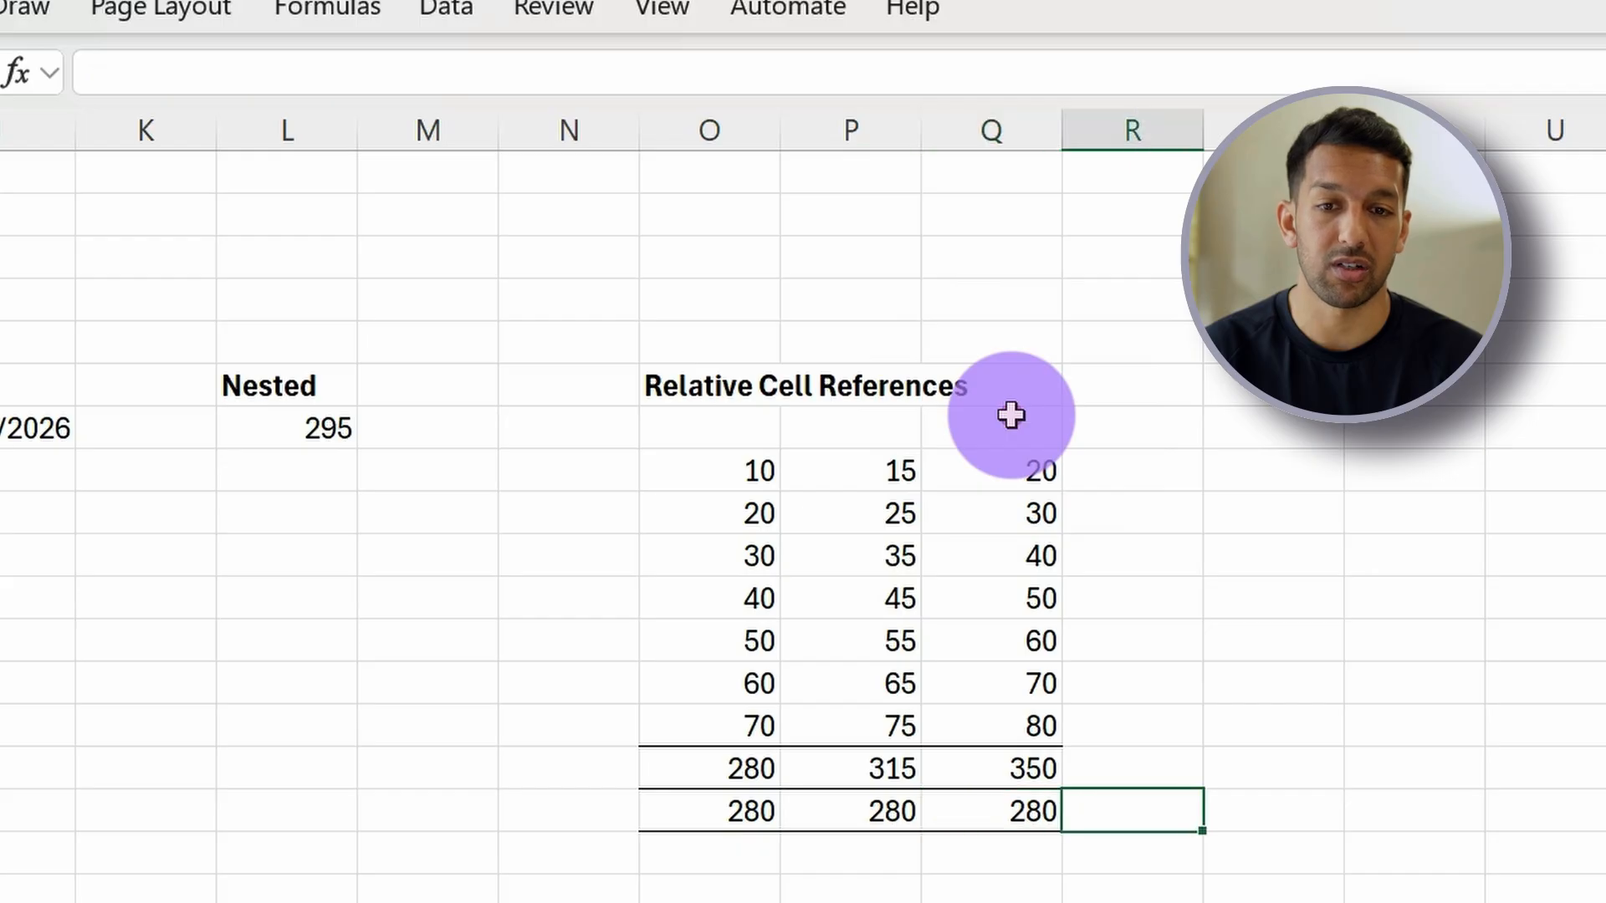
pyautogui.press('Left')
pyautogui.press('Left')
pyautogui.press('Left')
pyautogui.press('Left')
pyautogui.press('Right')
pyautogui.press('Right')
pyautogui.press('Right')
pyautogui.press('Right')
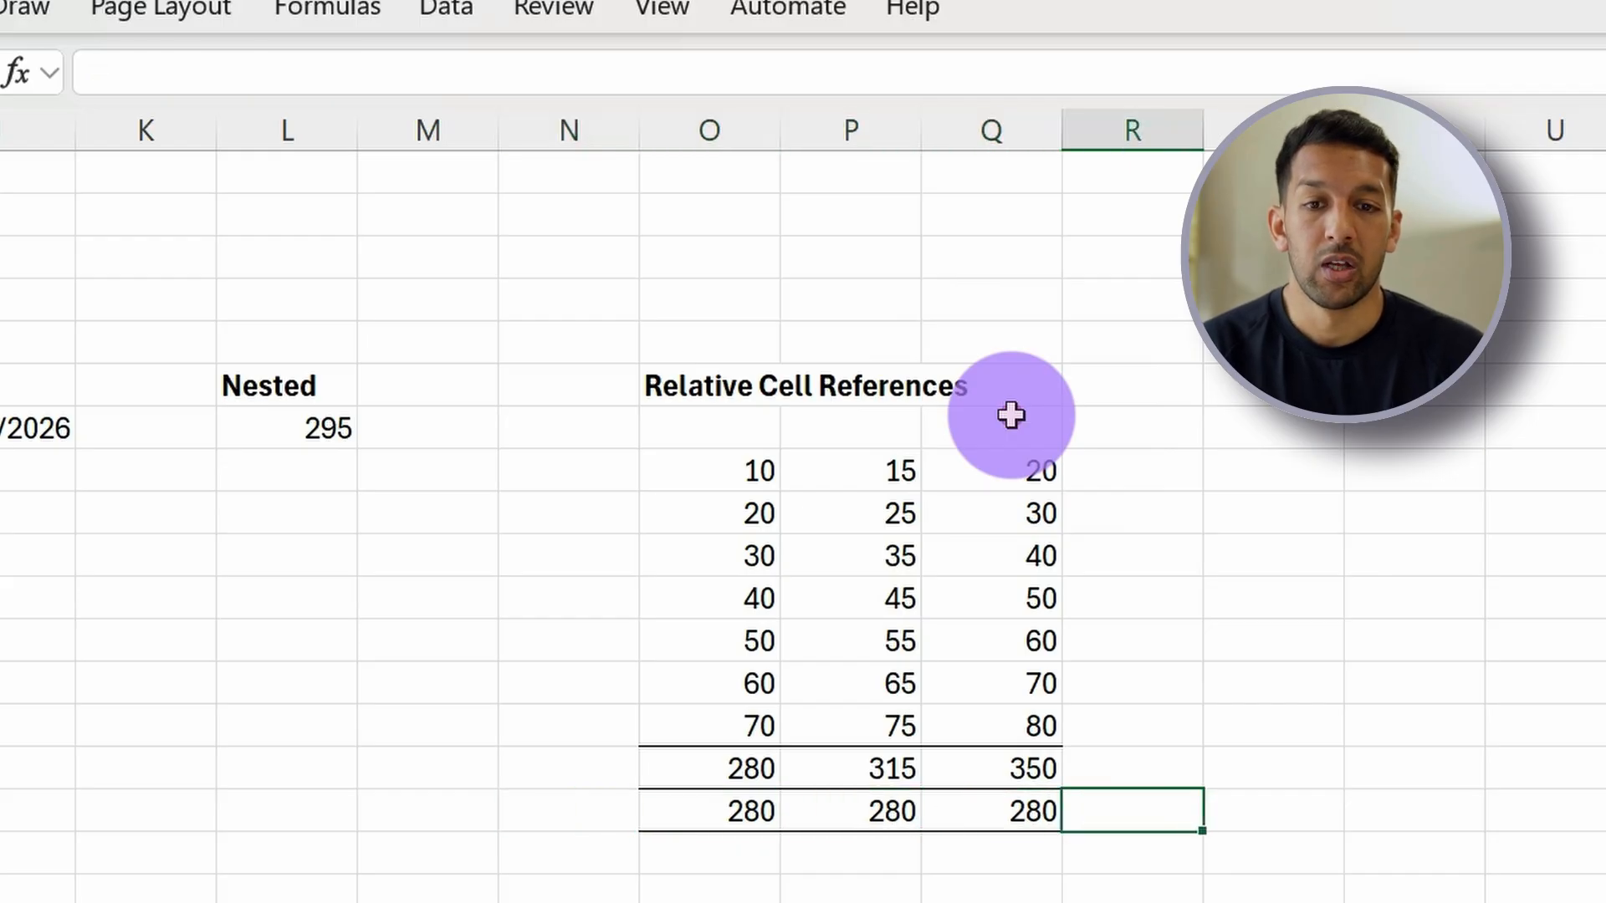
# Add an AutoSum total of O14:Q14 in R14.
pyautogui.press('Right')
pyautogui.press('Up')
pyautogui.press('Up')
pyautogui.press('Up')
pyautogui.press('Up')
pyautogui.press('Up')
pyautogui.press('Up')
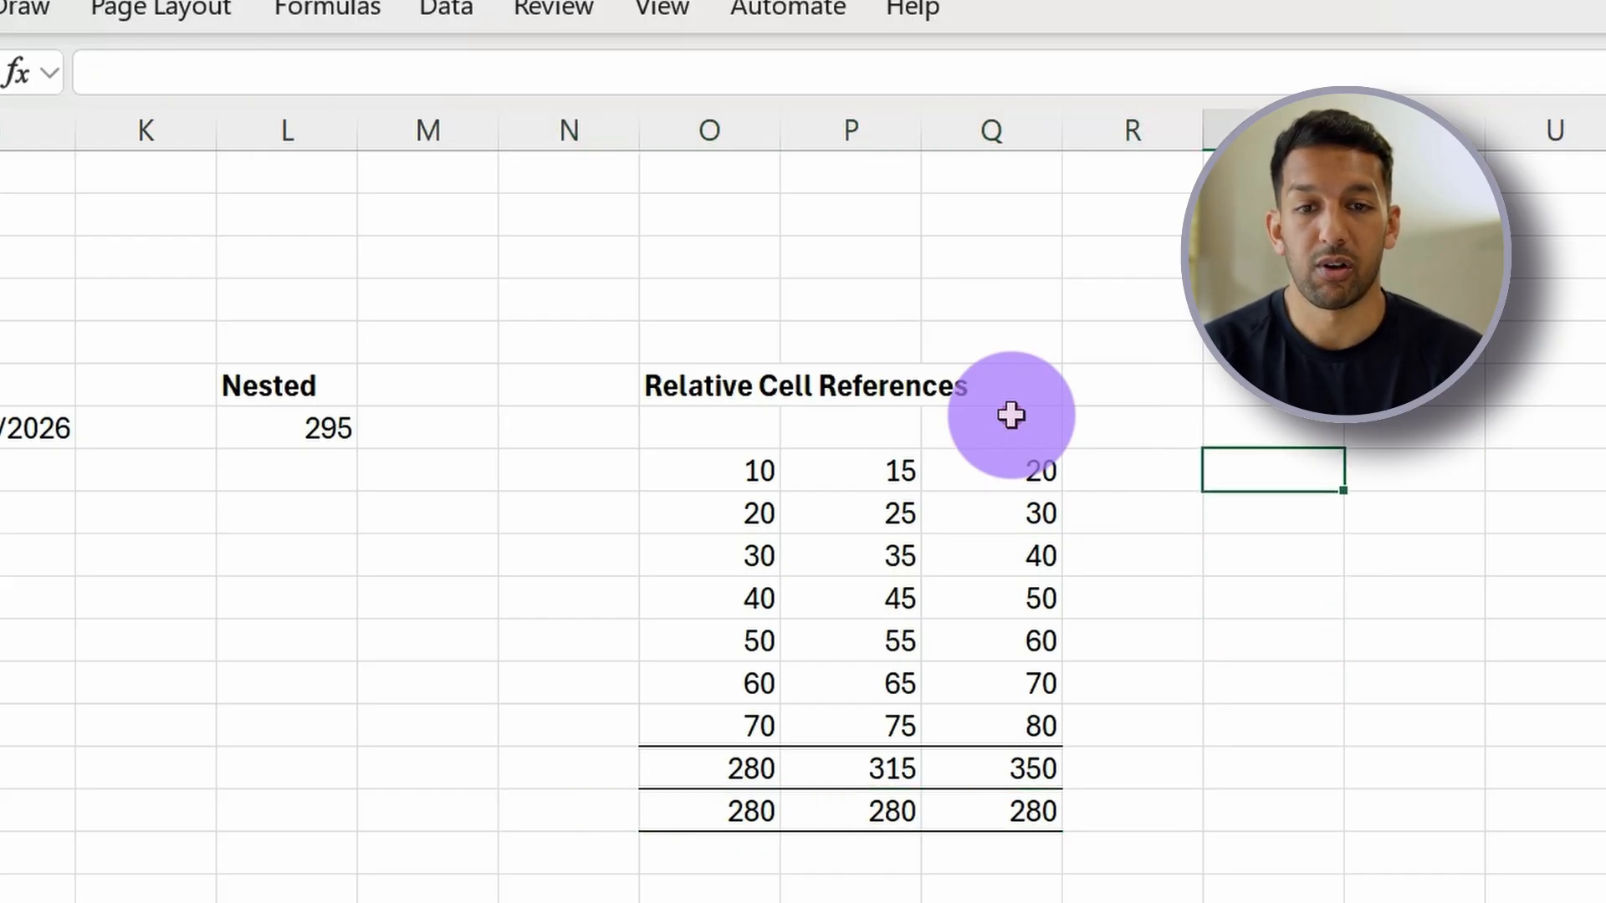
pyautogui.press('Left')
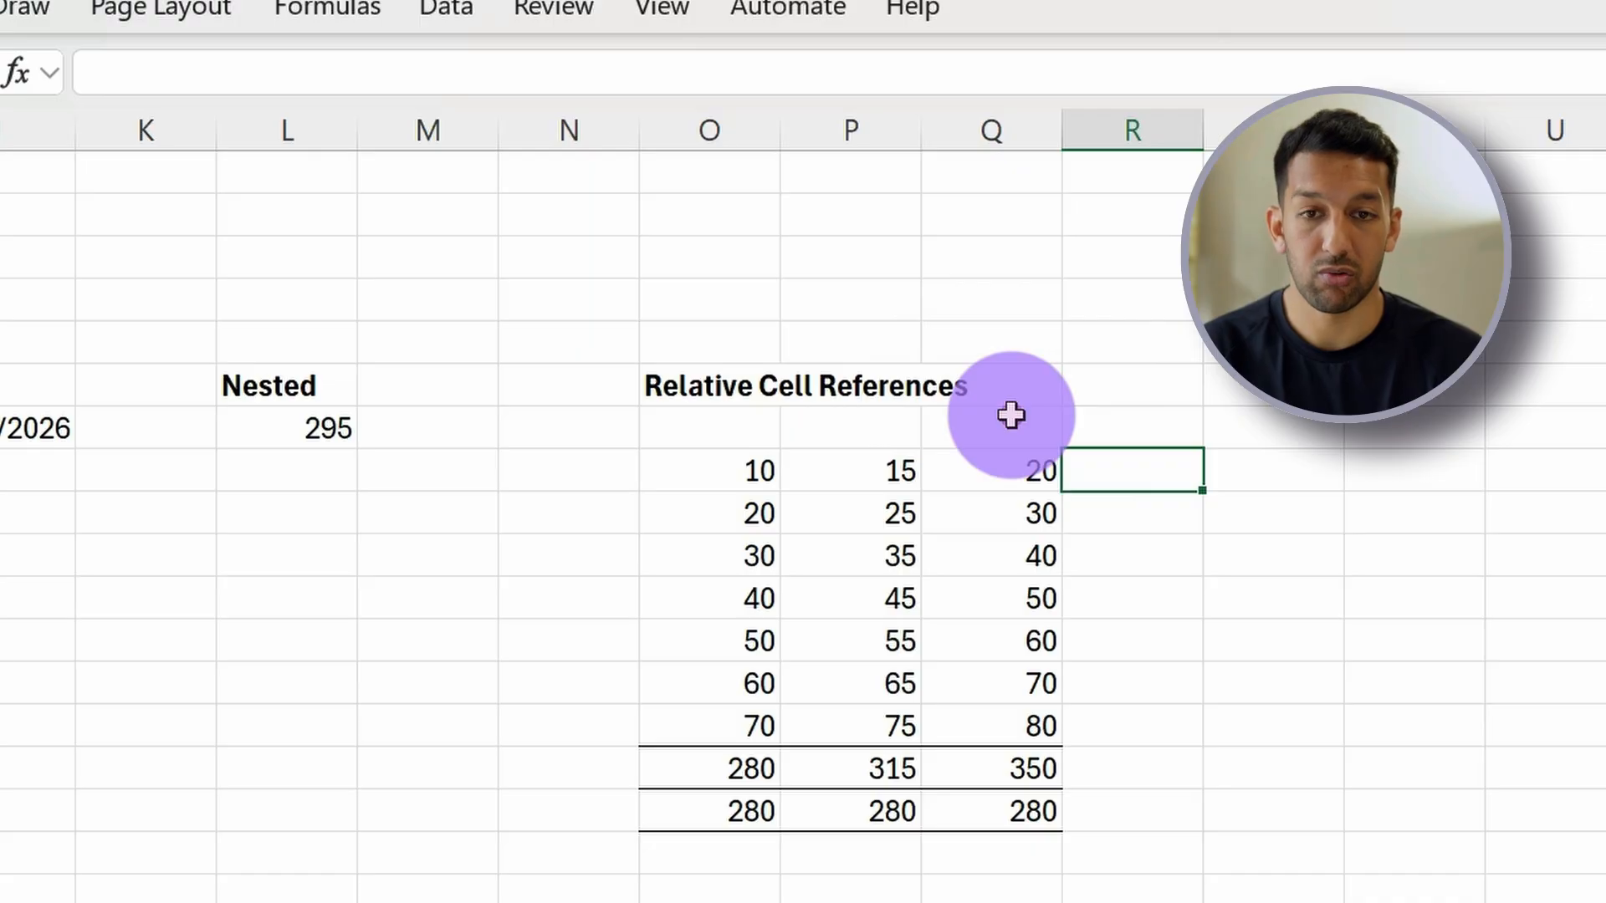
pyautogui.hotkey('alt', '=')
pyautogui.press('Return')
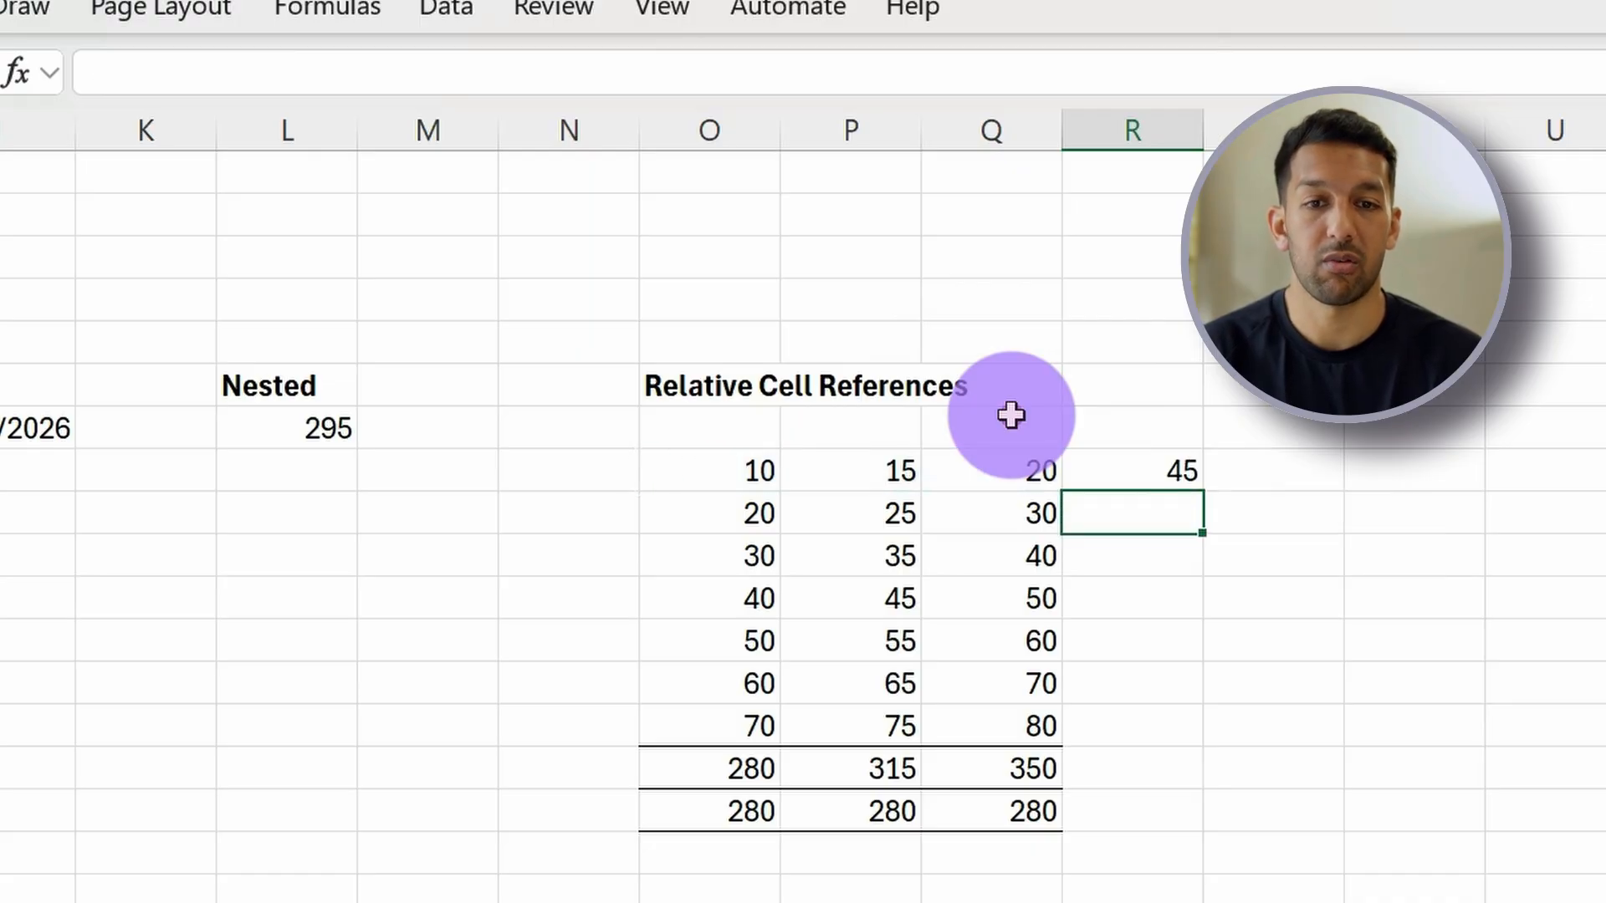
# Fill the row total in R14 down through R20.
pyautogui.press('Up')
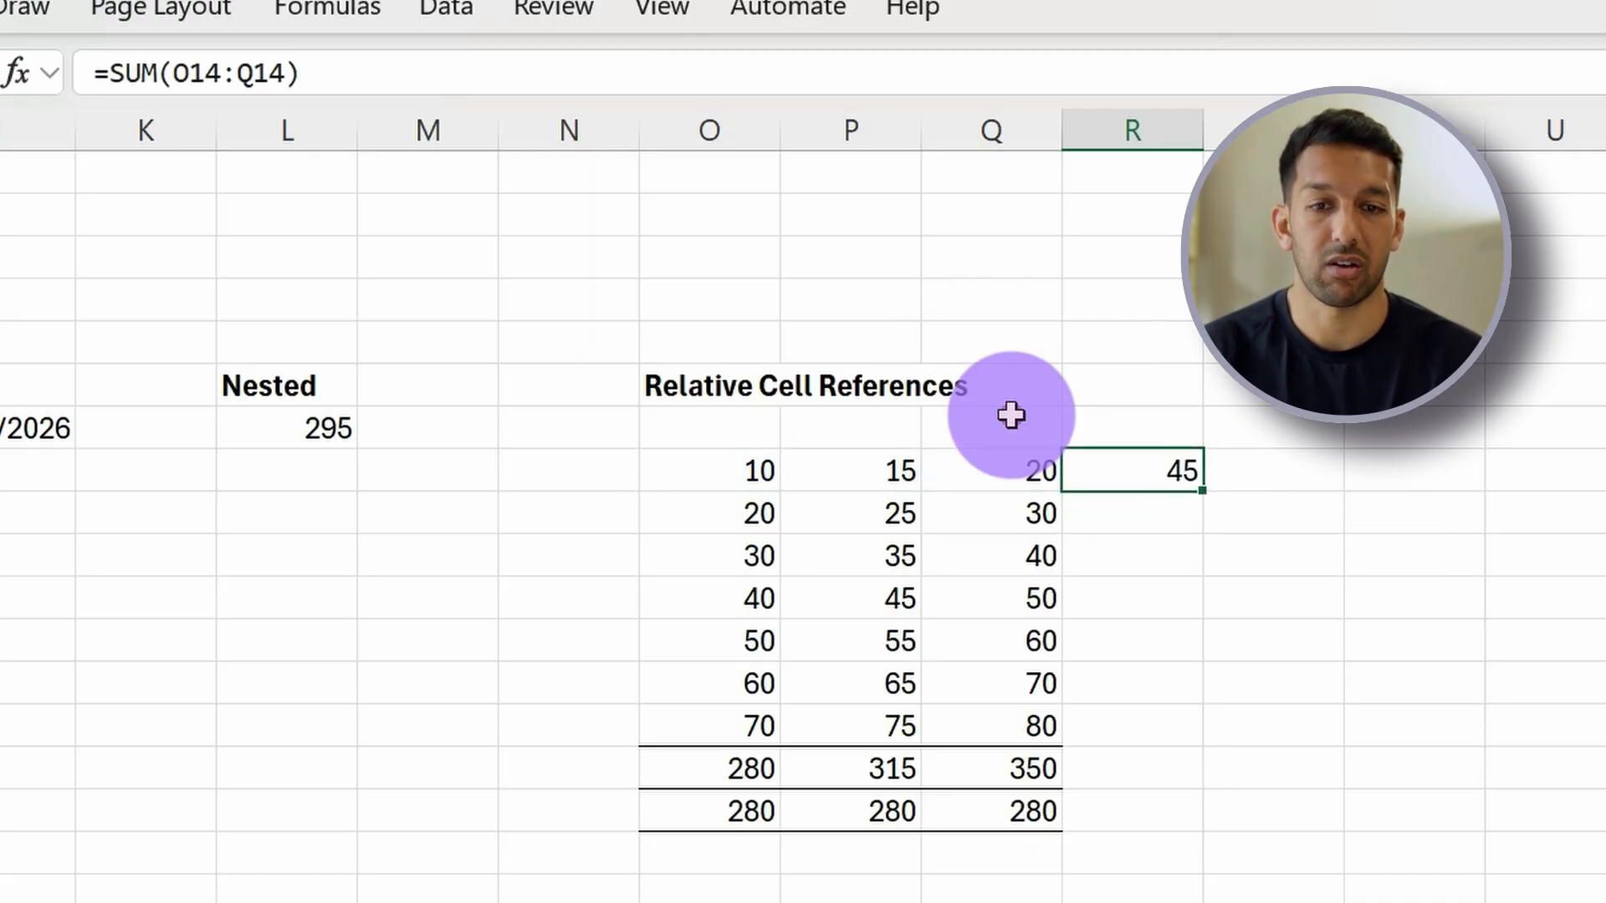
pyautogui.hotkey('shift', 'Down')
pyautogui.hotkey('shift', 'Down')
pyautogui.hotkey('shift', 'Down')
pyautogui.hotkey('shift', 'Down')
pyautogui.hotkey('shift', 'Down')
pyautogui.hotkey('shift', 'Down')
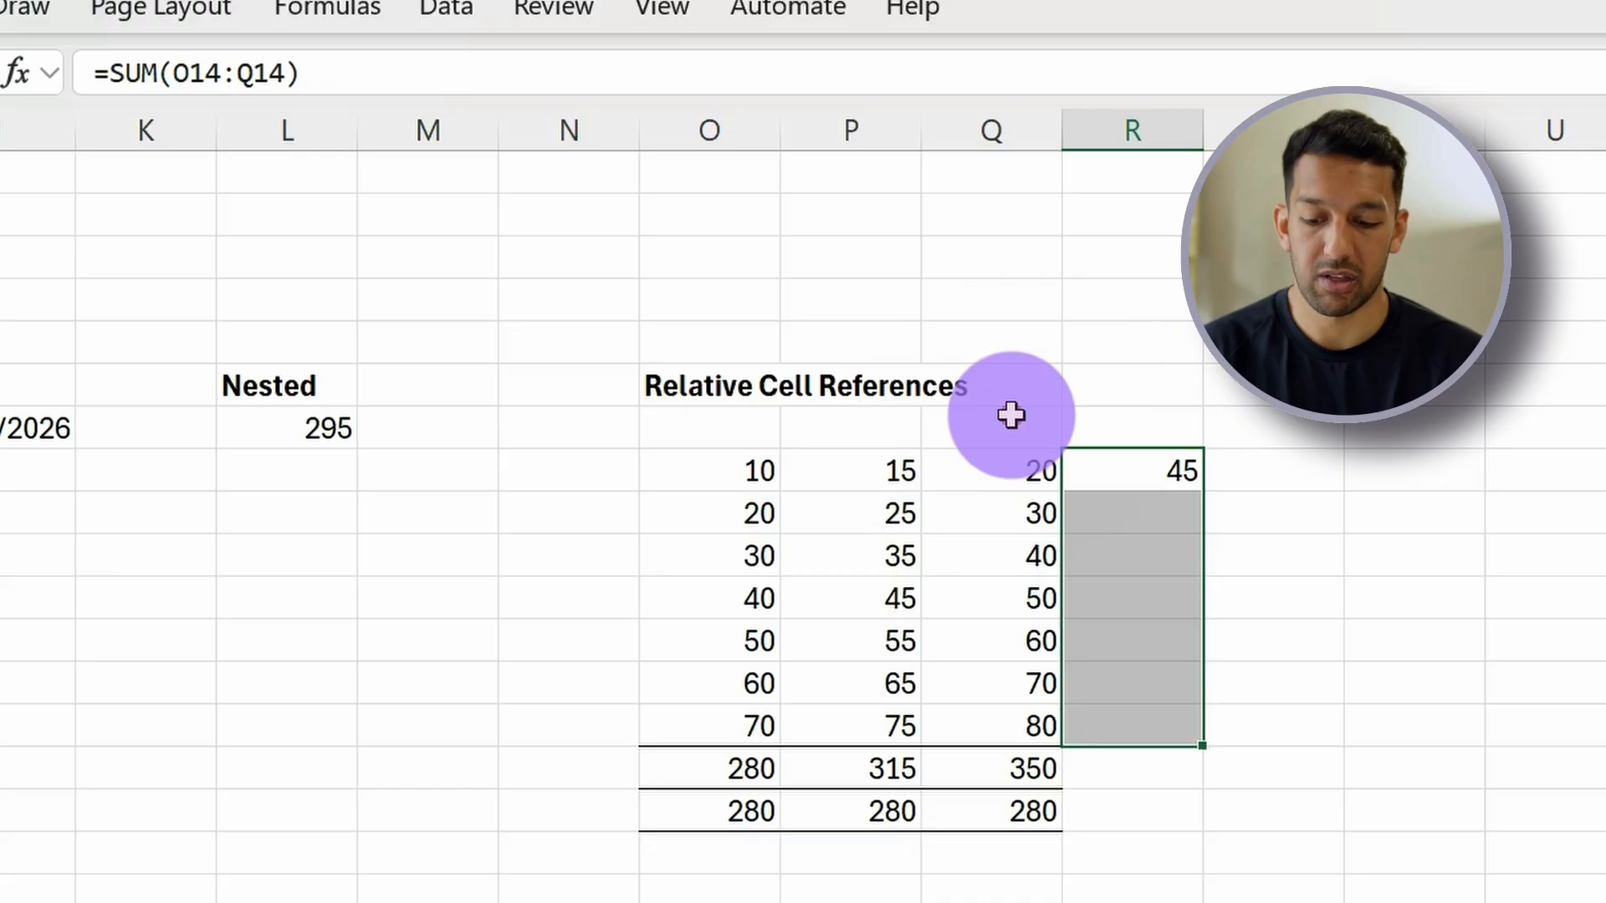
pyautogui.hotkey('ctrl', 'd')
# Examine how the summed range shifts in the row totals from R15 down to R17.
pyautogui.press('Down')
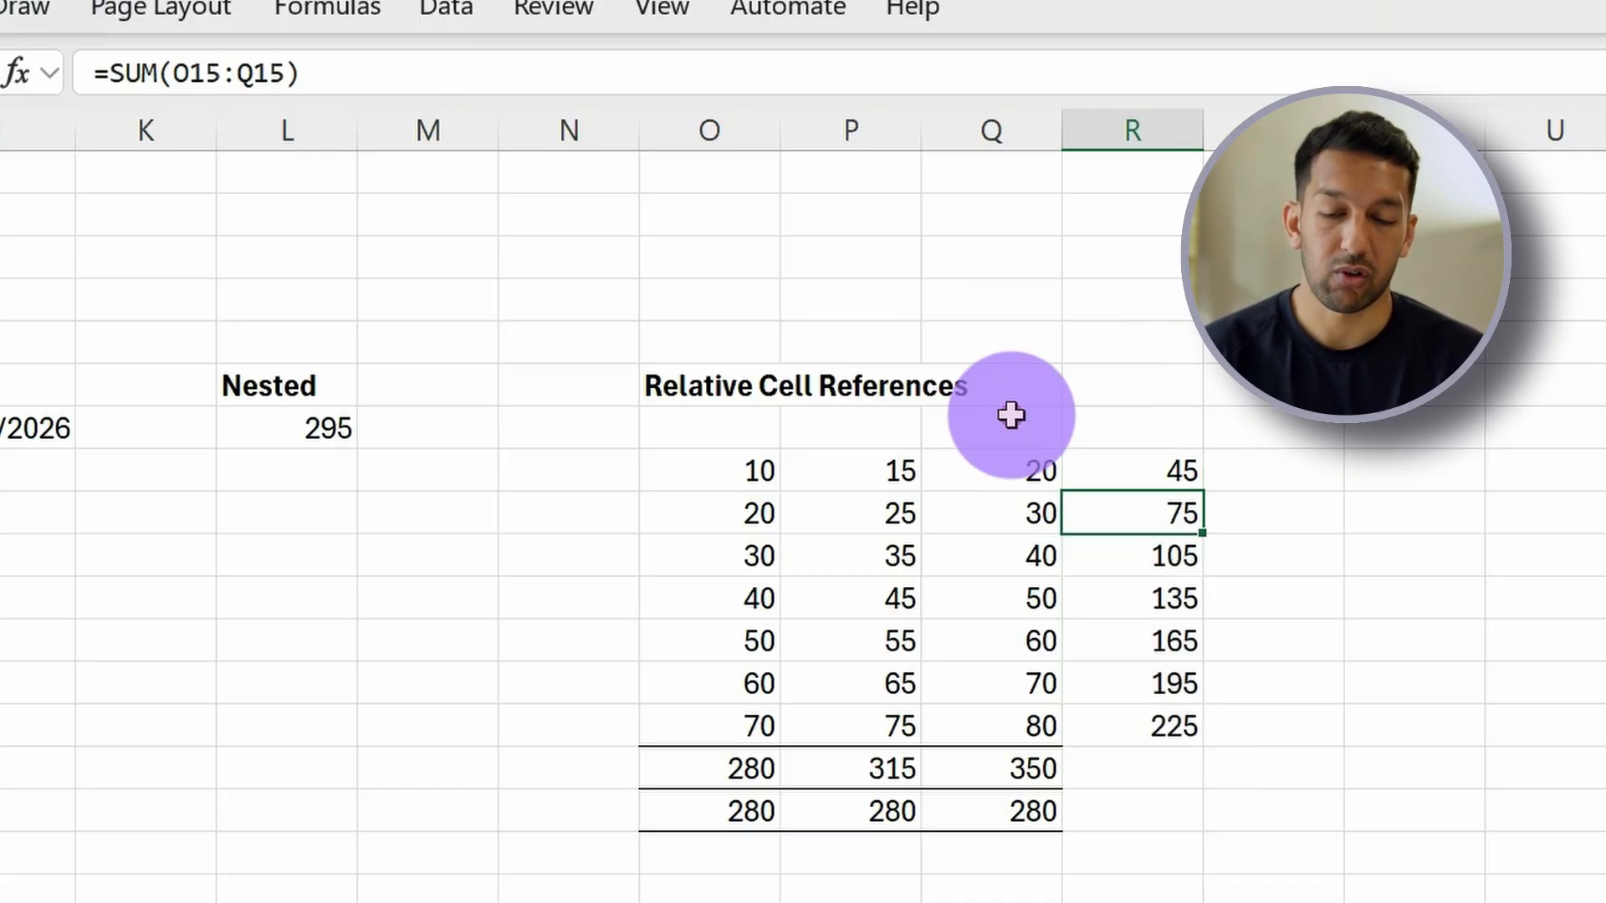
pyautogui.press('F2')
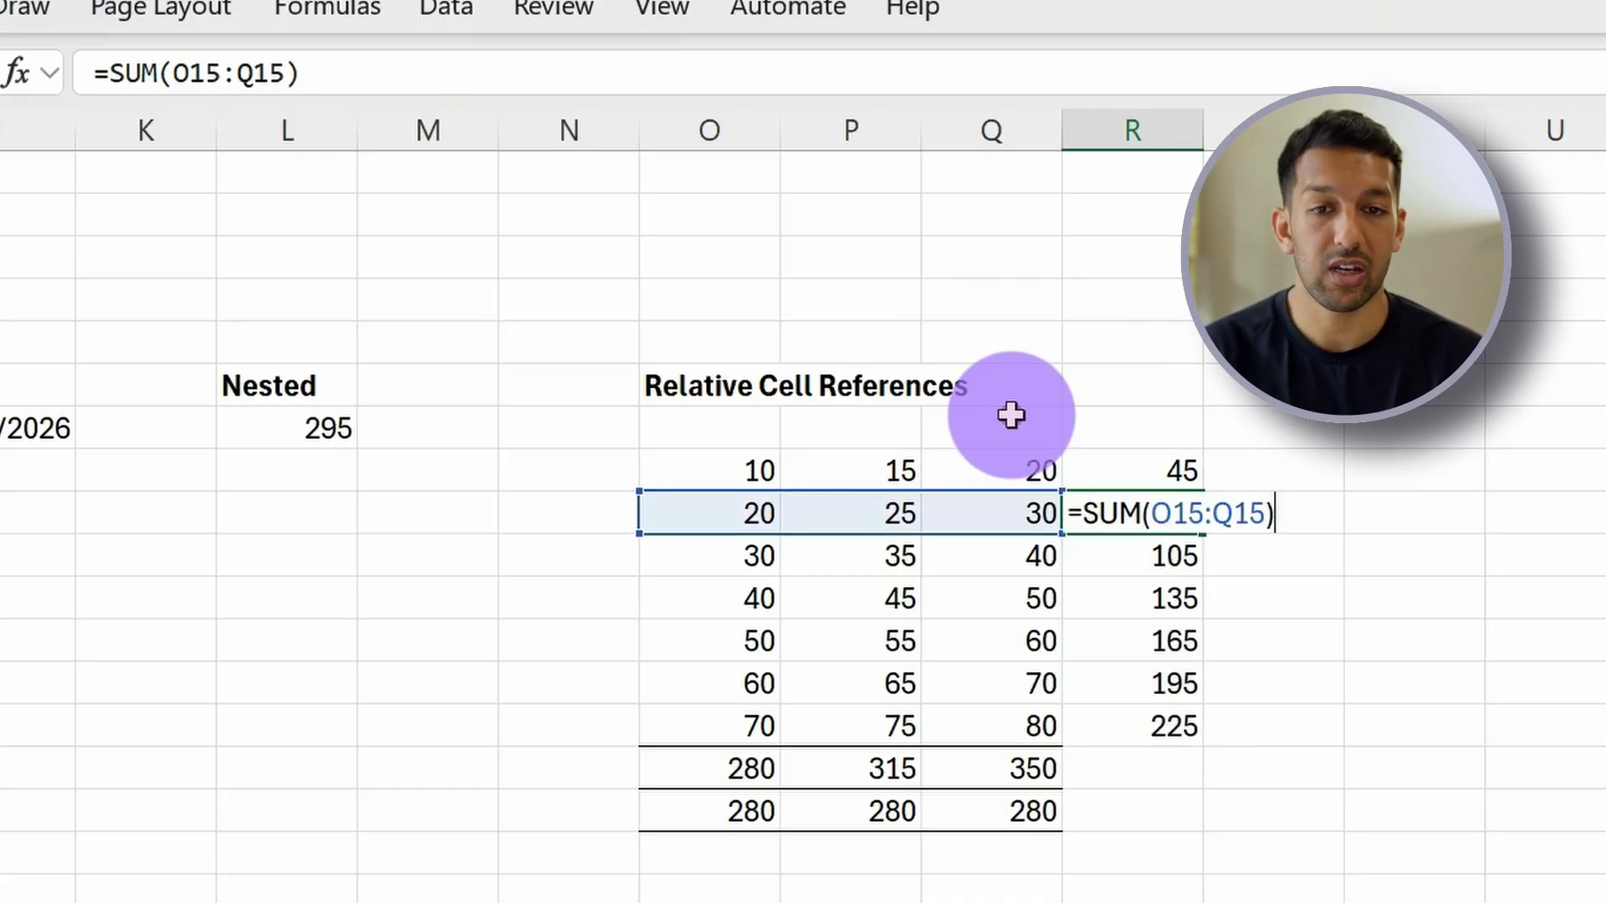
pyautogui.press('Escape')
pyautogui.press('Down')
pyautogui.press('F2')
pyautogui.press('Escape')
pyautogui.press('Down')
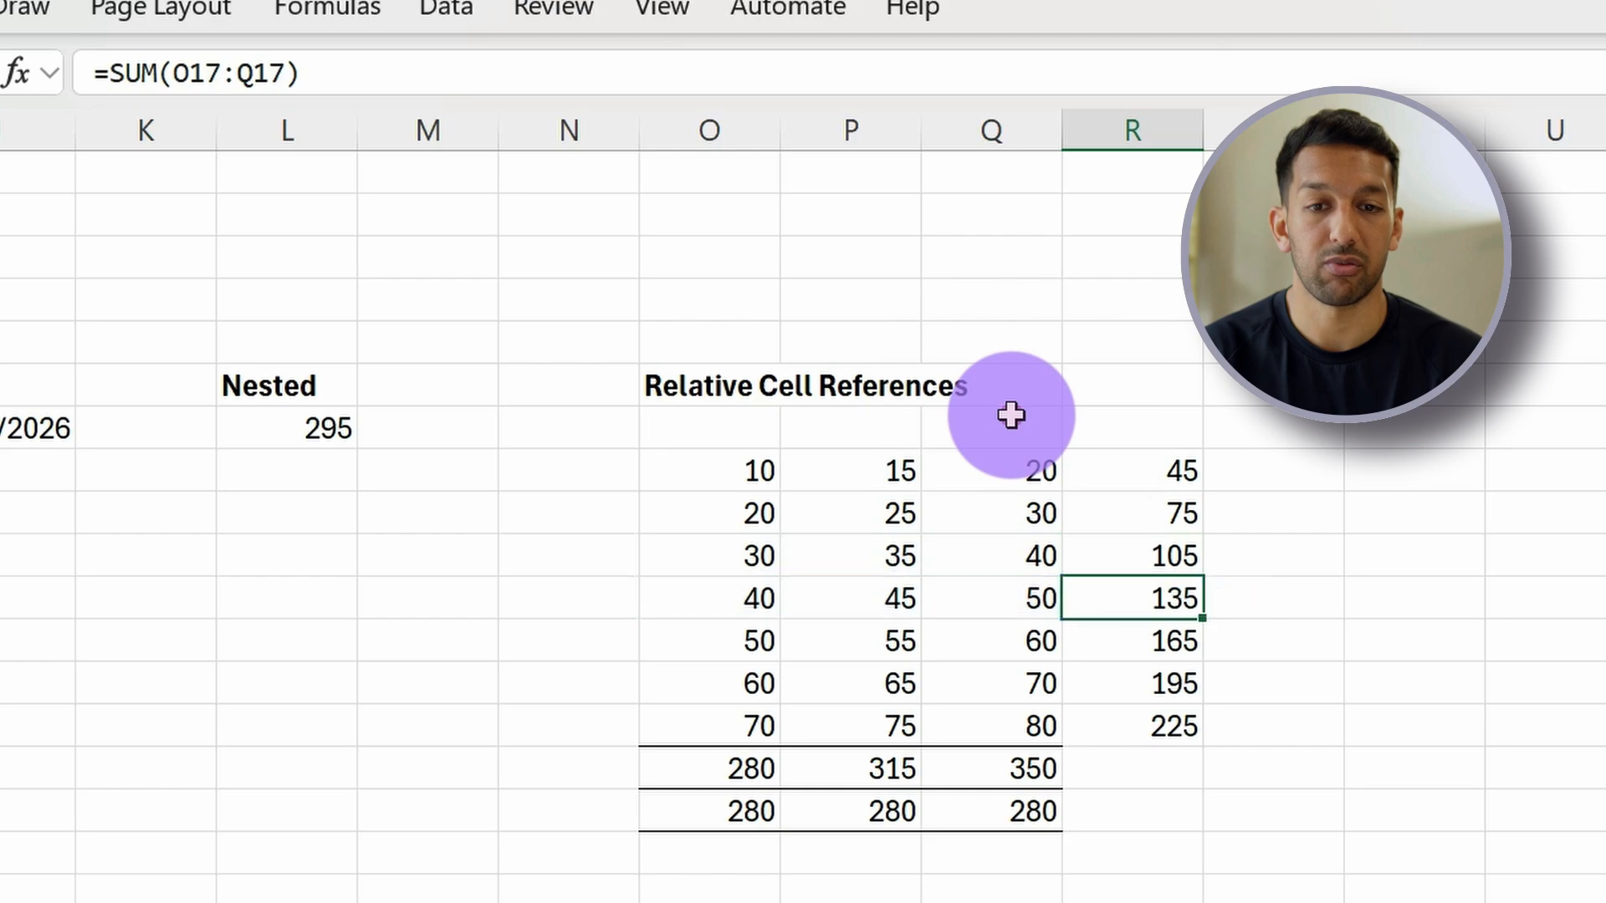
# Examine which cells the row totals in R18, R19 and R20 sum.
pyautogui.press('Down')
pyautogui.press('F2')
pyautogui.press('Escape')
pyautogui.press('Down')
pyautogui.press('F2')
pyautogui.press('Escape')
pyautogui.press('Down')
pyautogui.press('F2')
pyautogui.press('Escape')
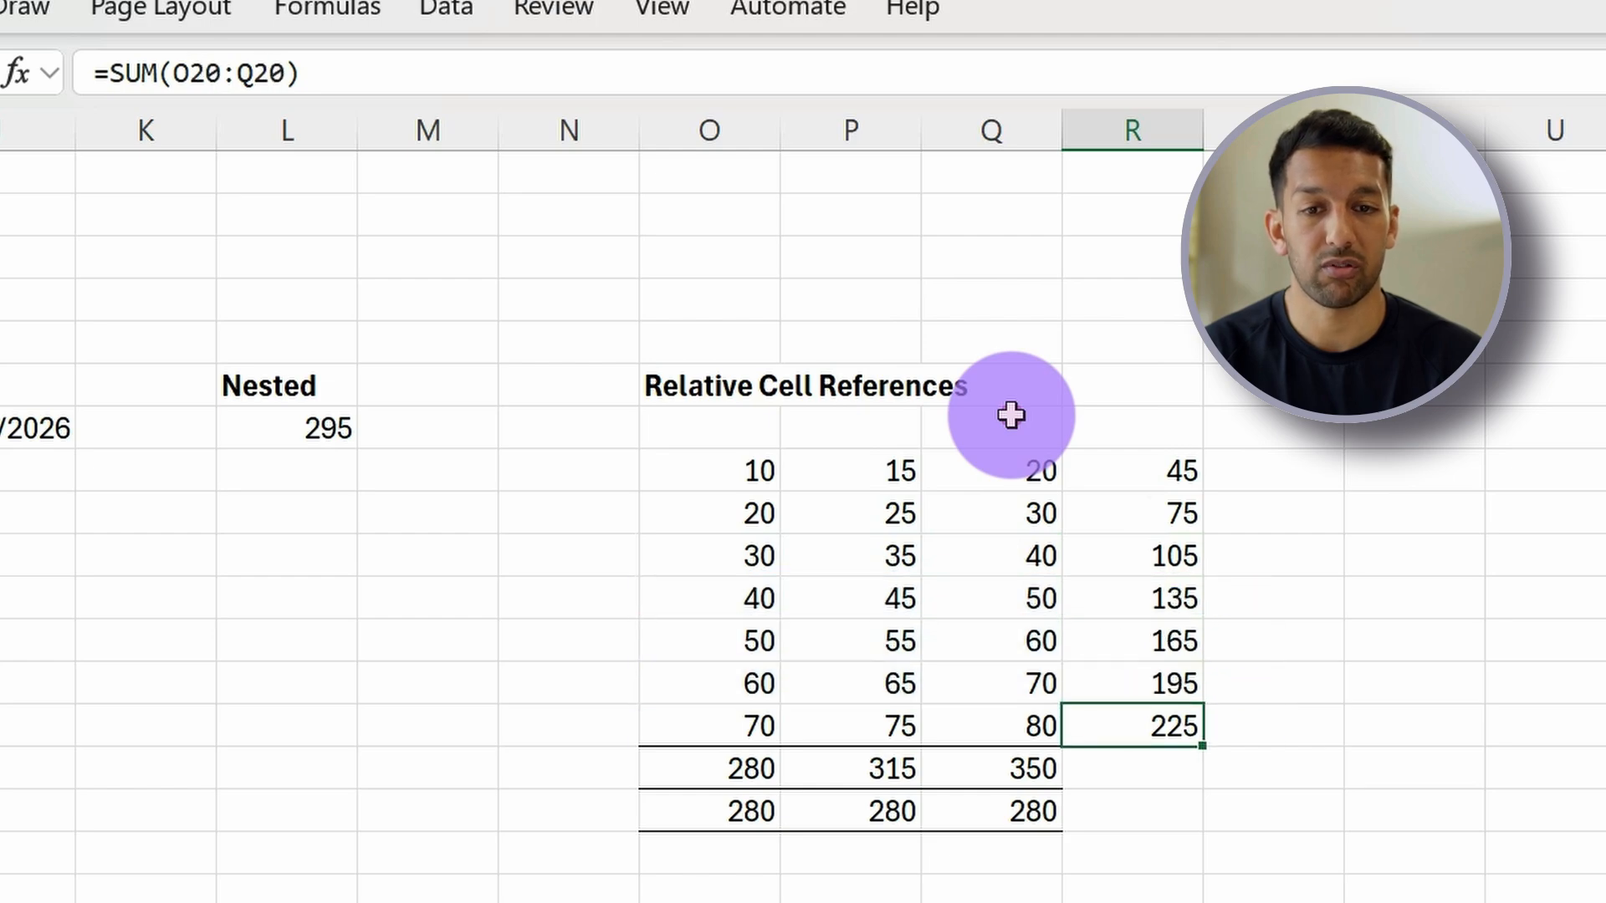
# Fill the relative row total in R14 across into S14 and inspect the range the copied formula sums.
pyautogui.press('Up')
pyautogui.press('Up')
pyautogui.press('Up')
pyautogui.press('Up')
pyautogui.press('Up')
pyautogui.press('Up')
pyautogui.hotkey('shift', 'Right')
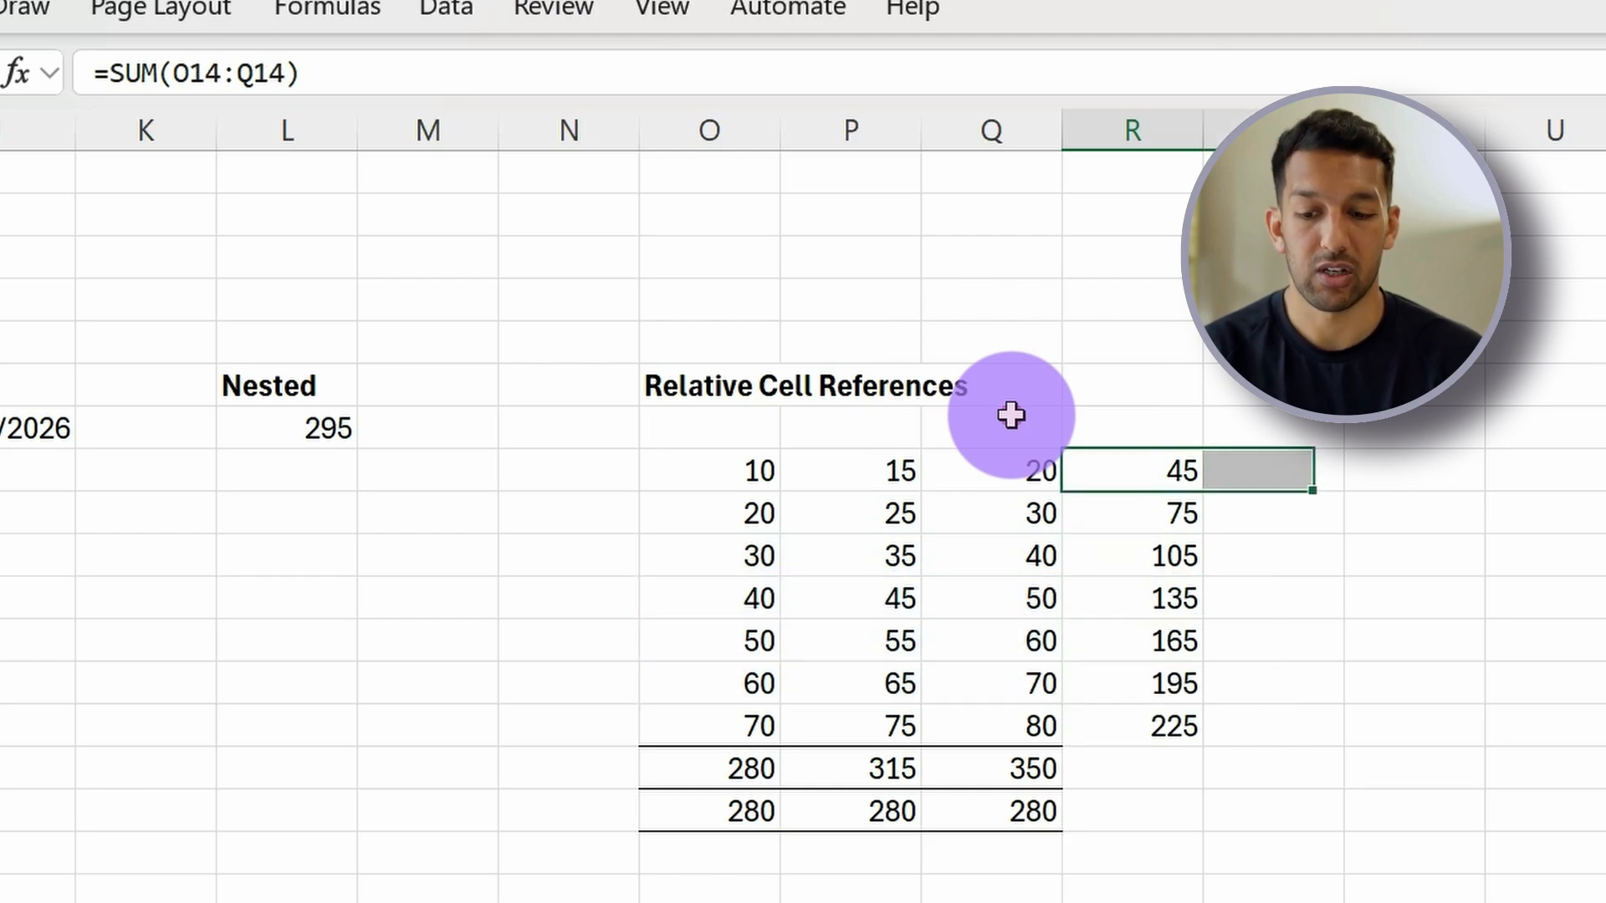
pyautogui.press('Right')
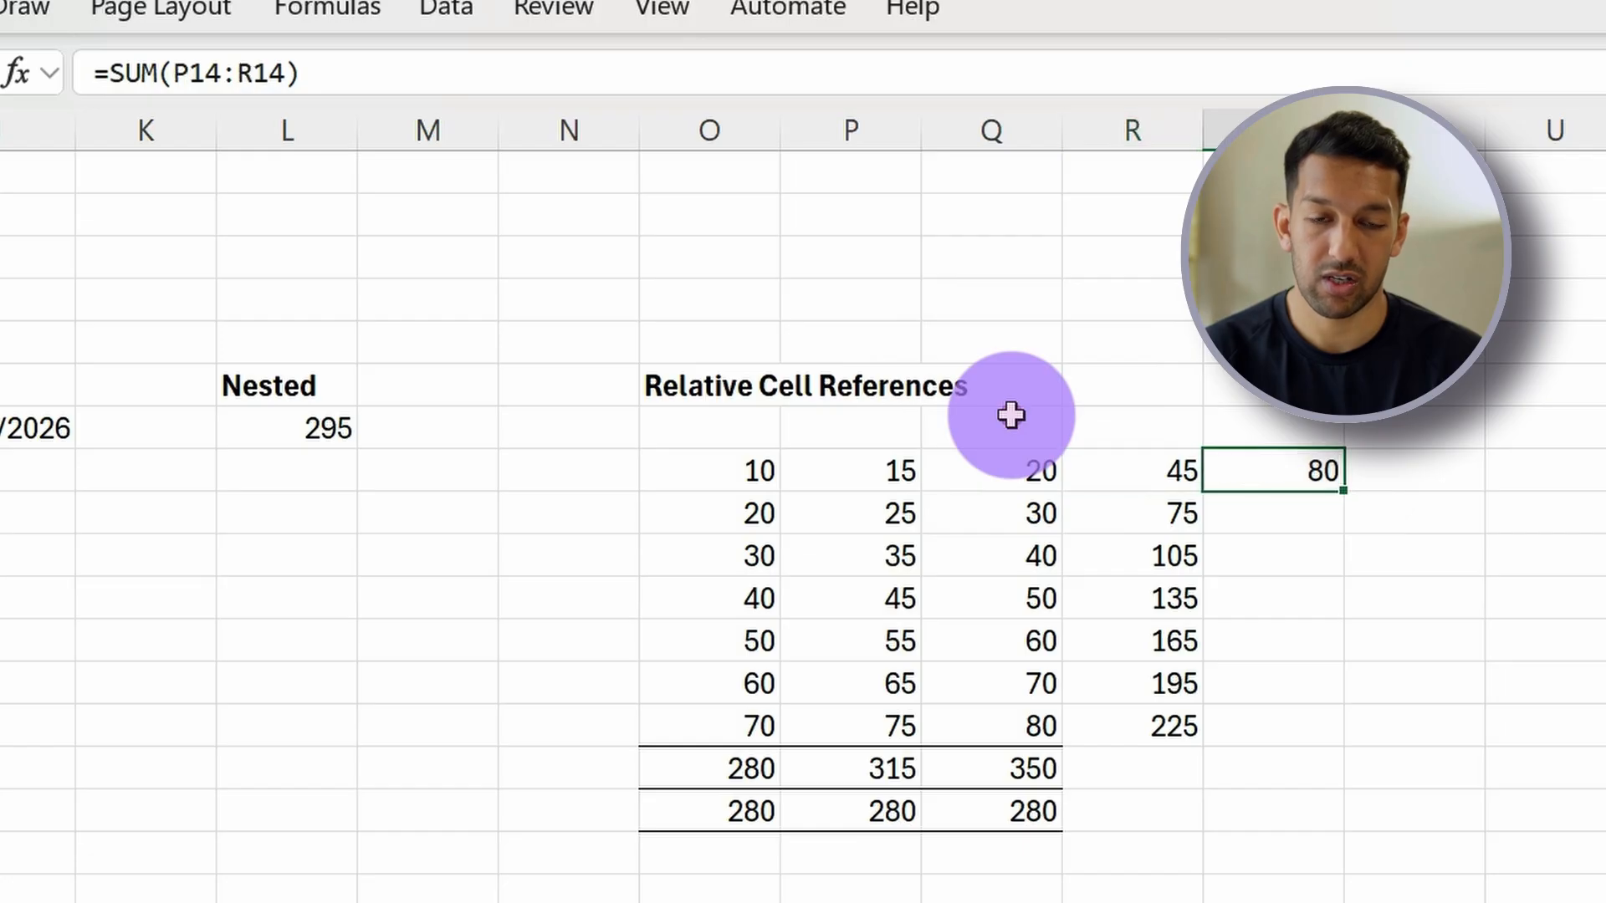
pyautogui.press('F2')
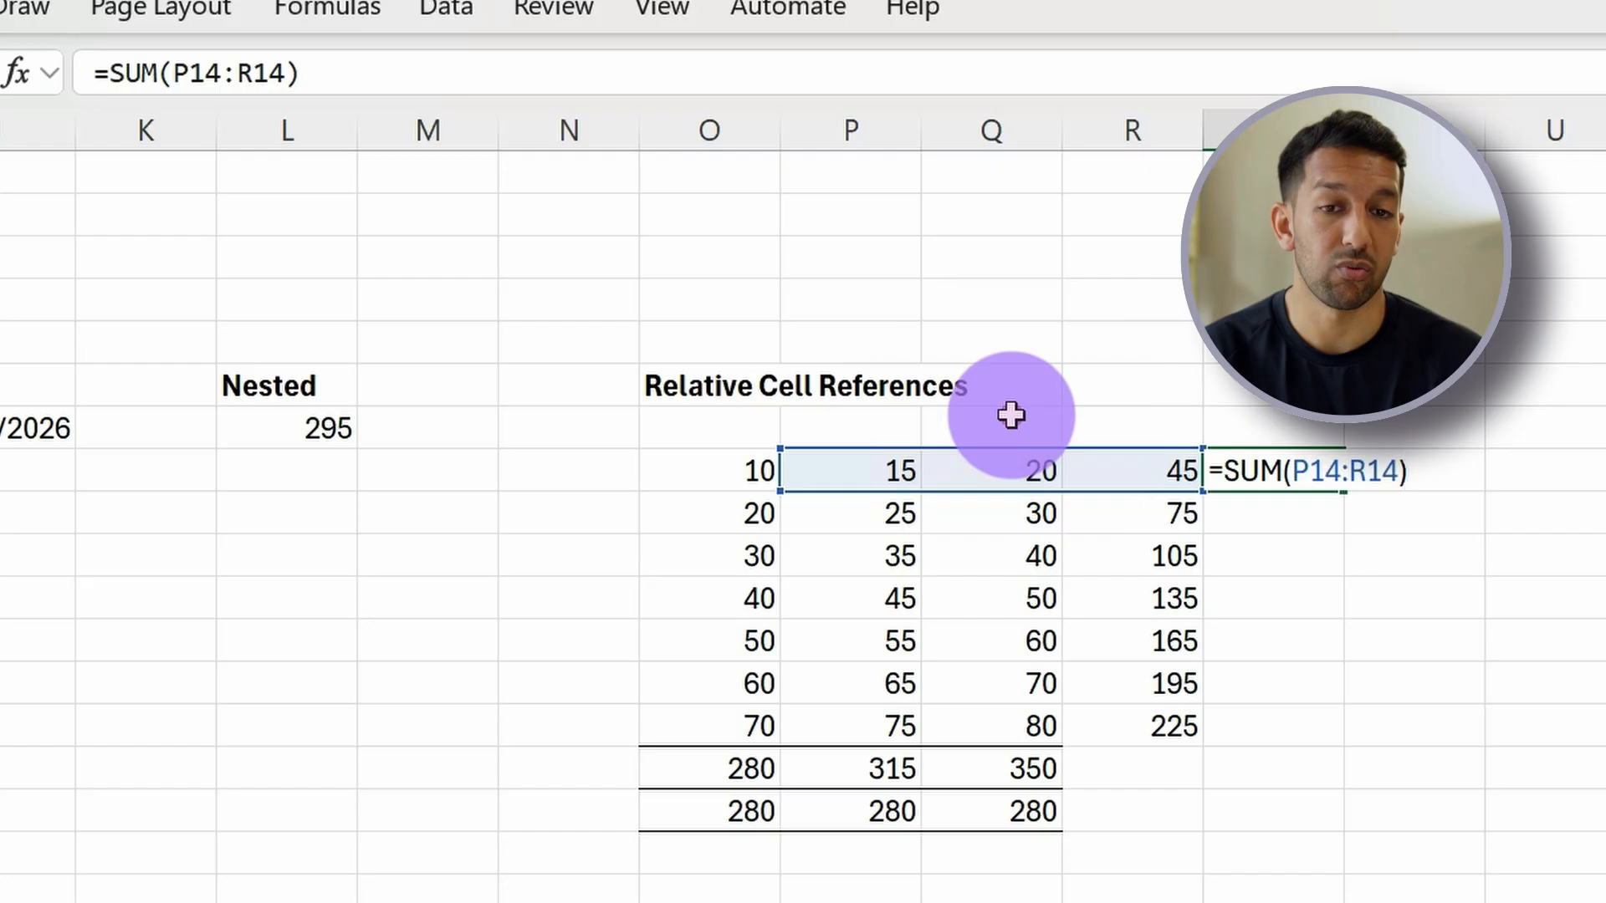
pyautogui.press('Escape')
pyautogui.press('Left')
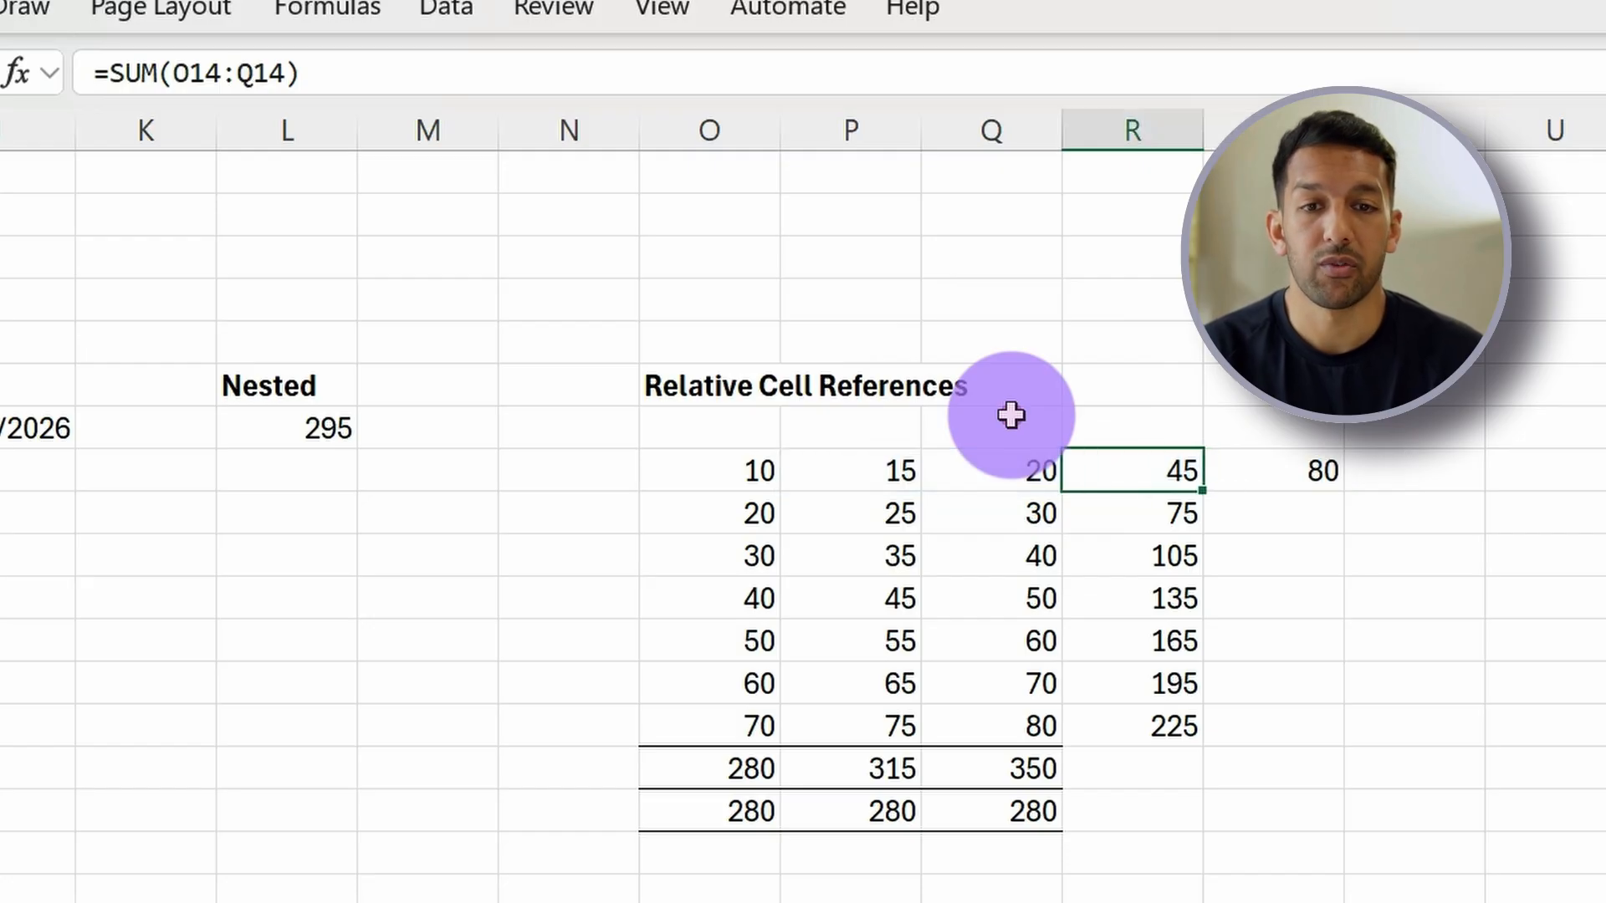
# Clear the copied total from S14 and return to R14.
pyautogui.press('Right')
pyautogui.press('Delete')
pyautogui.press('Left')
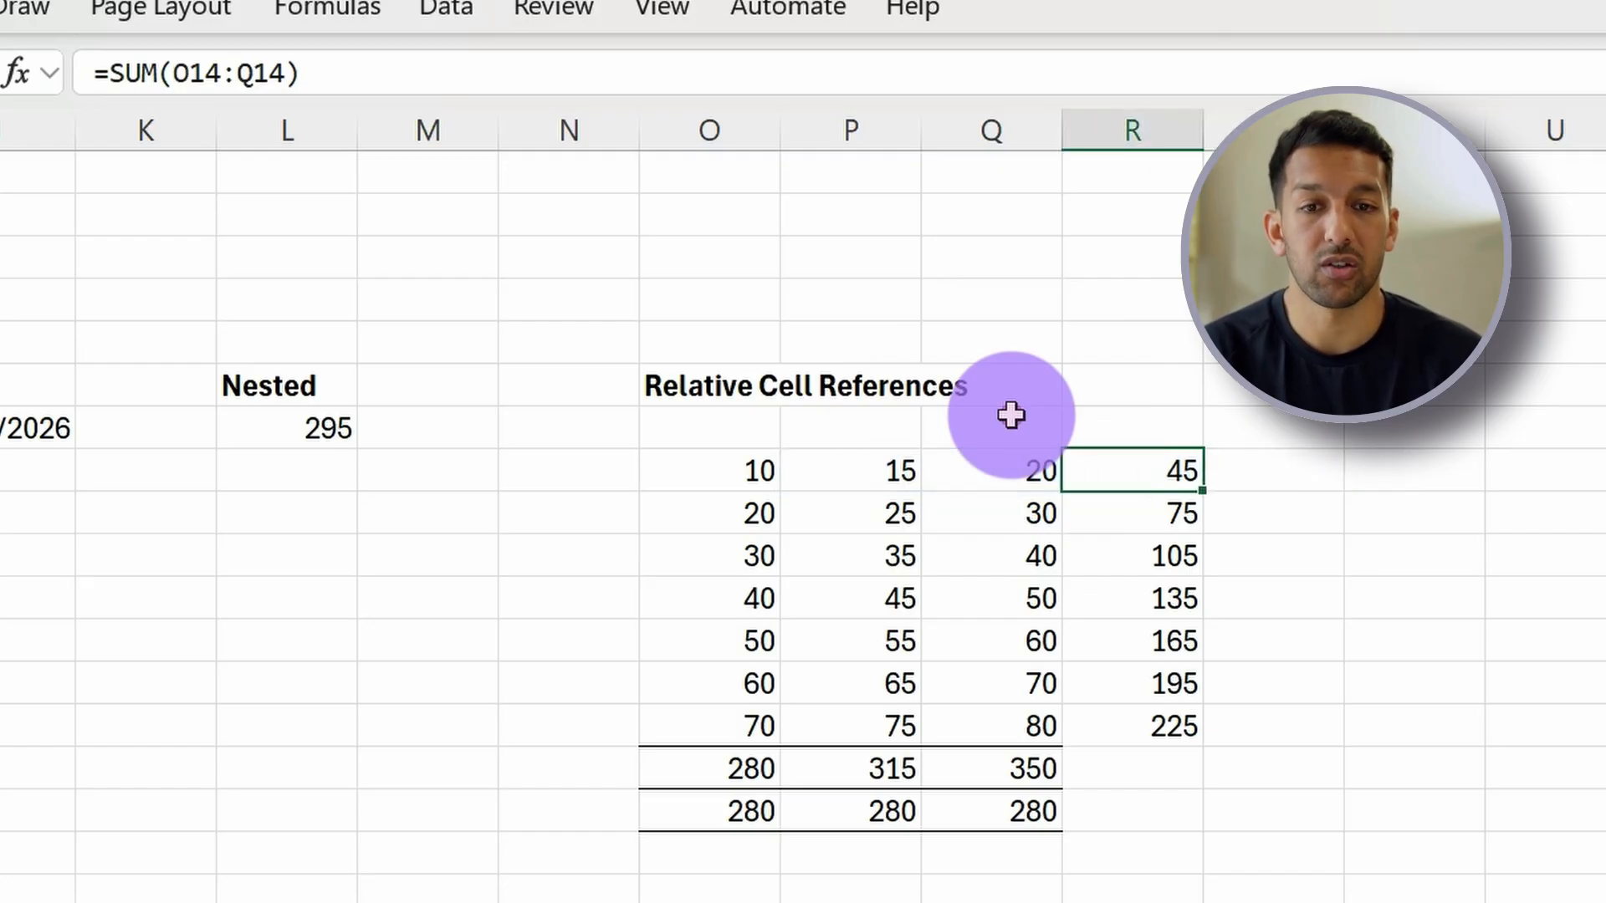
# Apply outside borders around the row totals in R14:R20.
pyautogui.hotkey('shift', 'Down')
pyautogui.hotkey('shift', 'Down')
pyautogui.hotkey('shift', 'Down')
pyautogui.hotkey('shift', 'Down')
pyautogui.hotkey('shift', 'Down')
pyautogui.hotkey('shift', 'Down')
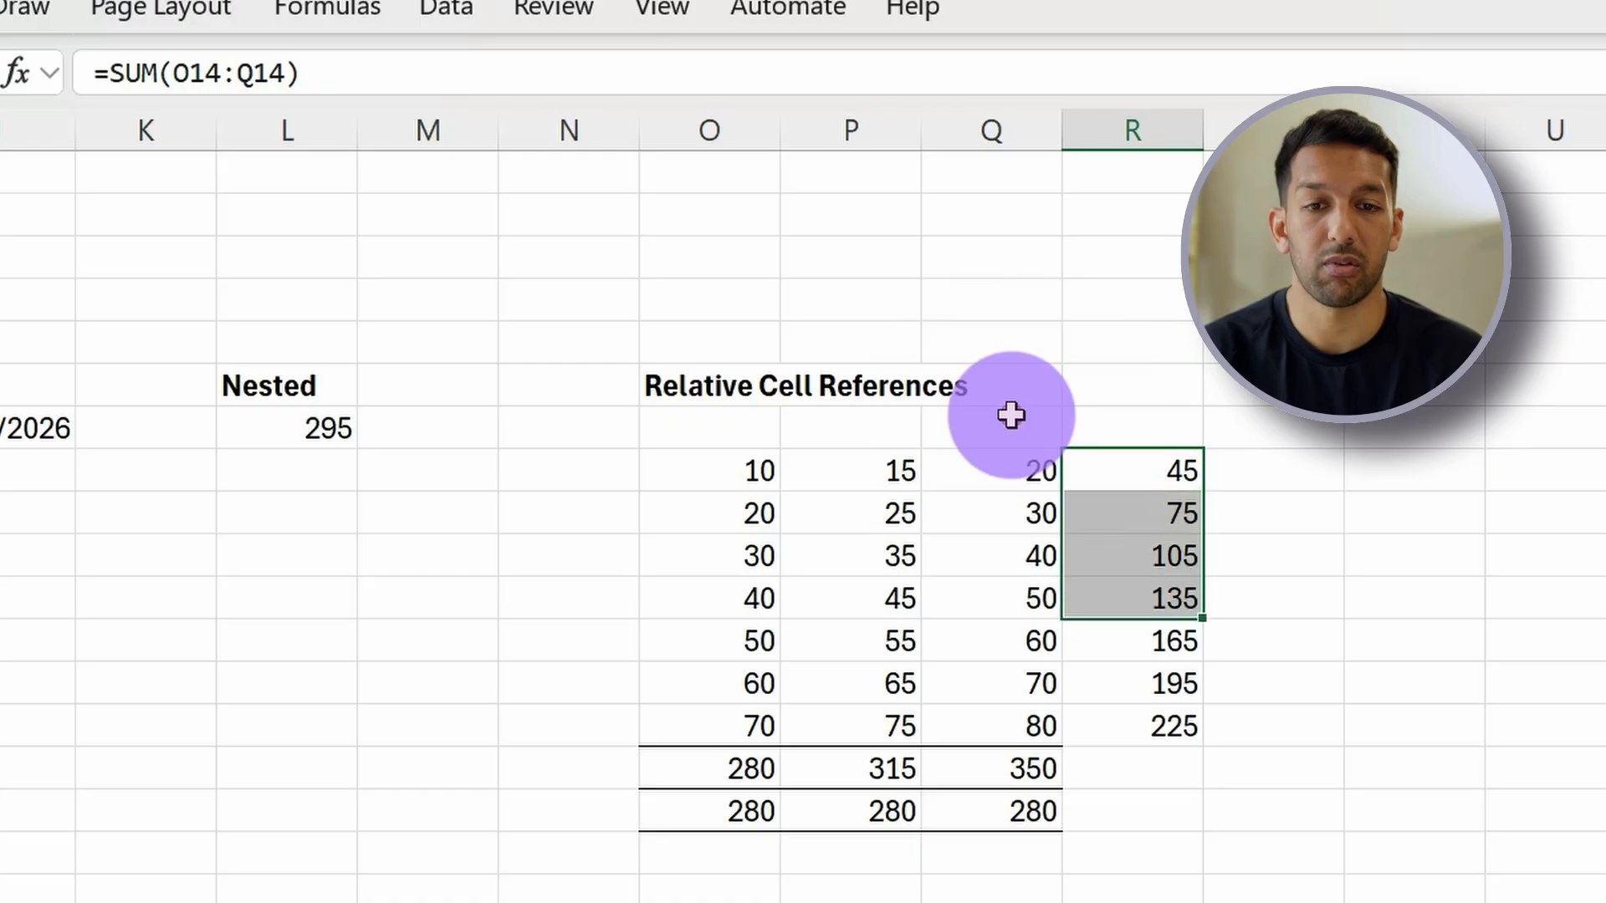
pyautogui.hotkey('alt', 'h')
pyautogui.press('b')
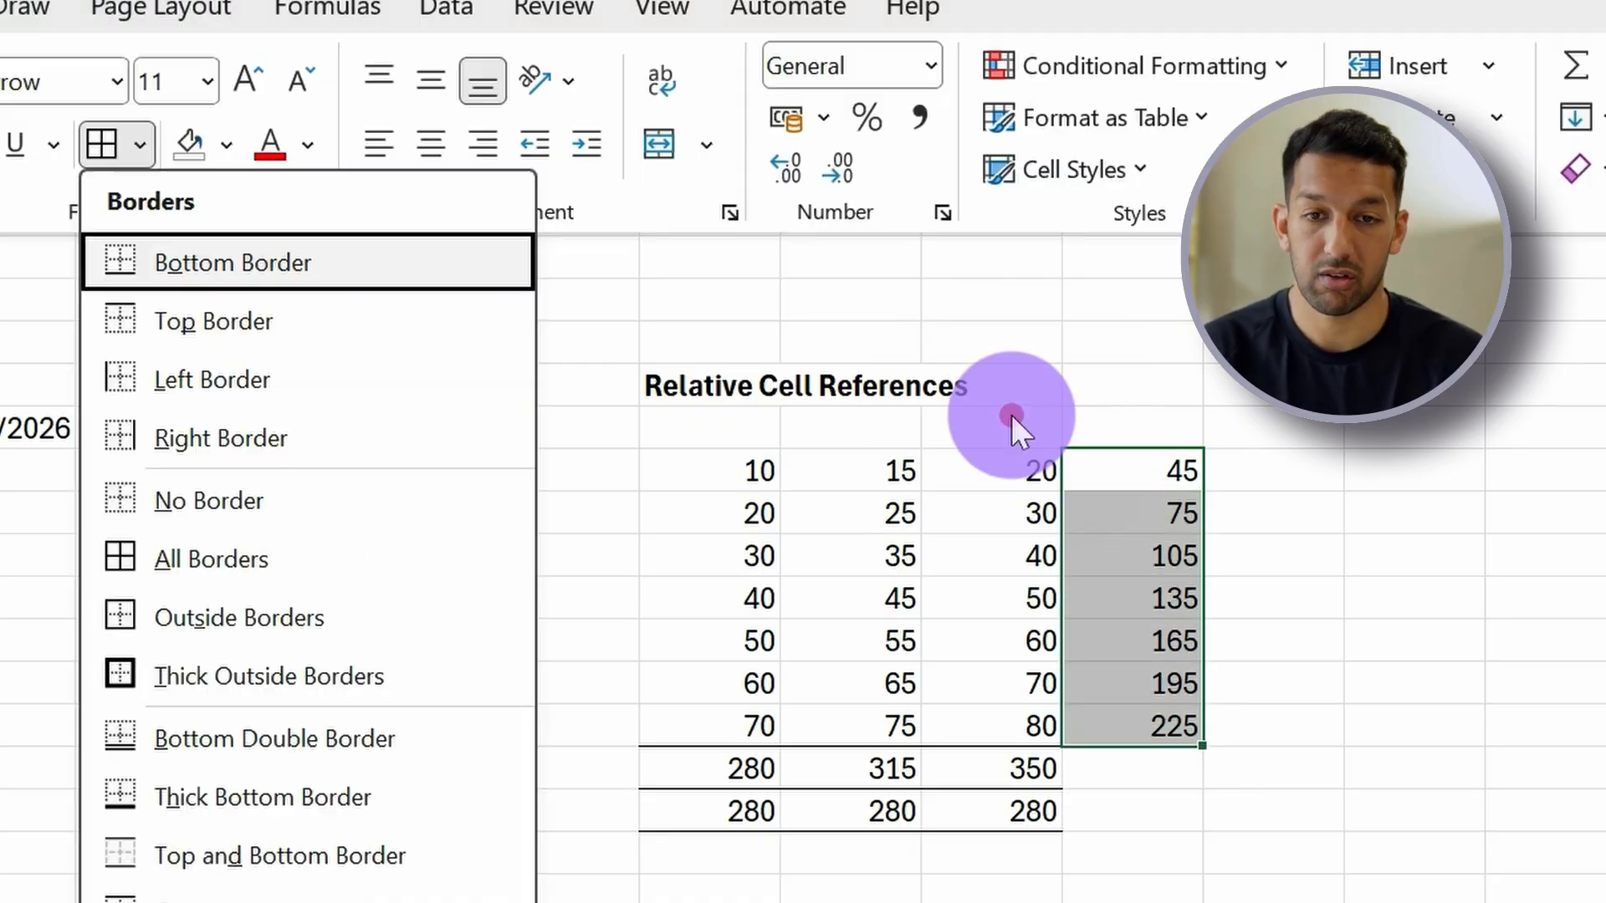
pyautogui.press('s')
pyautogui.press('Up')
pyautogui.press('Down')
pyautogui.press('Down')
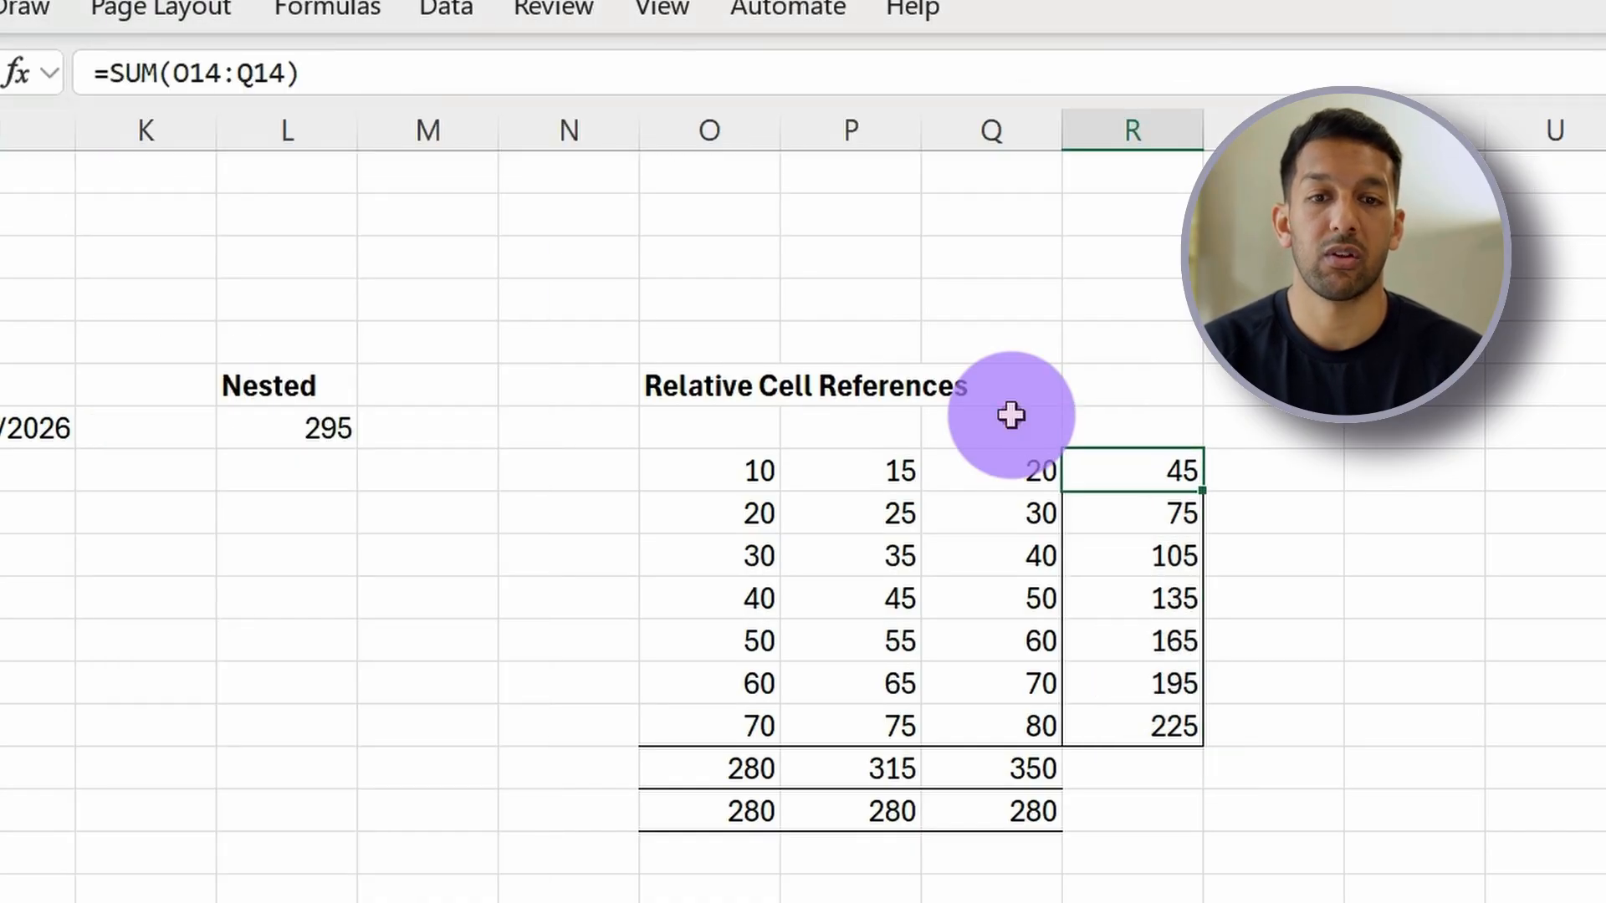
# Edit the R14 formula so its first reference is column-locked as $O14.
pyautogui.press('Up')
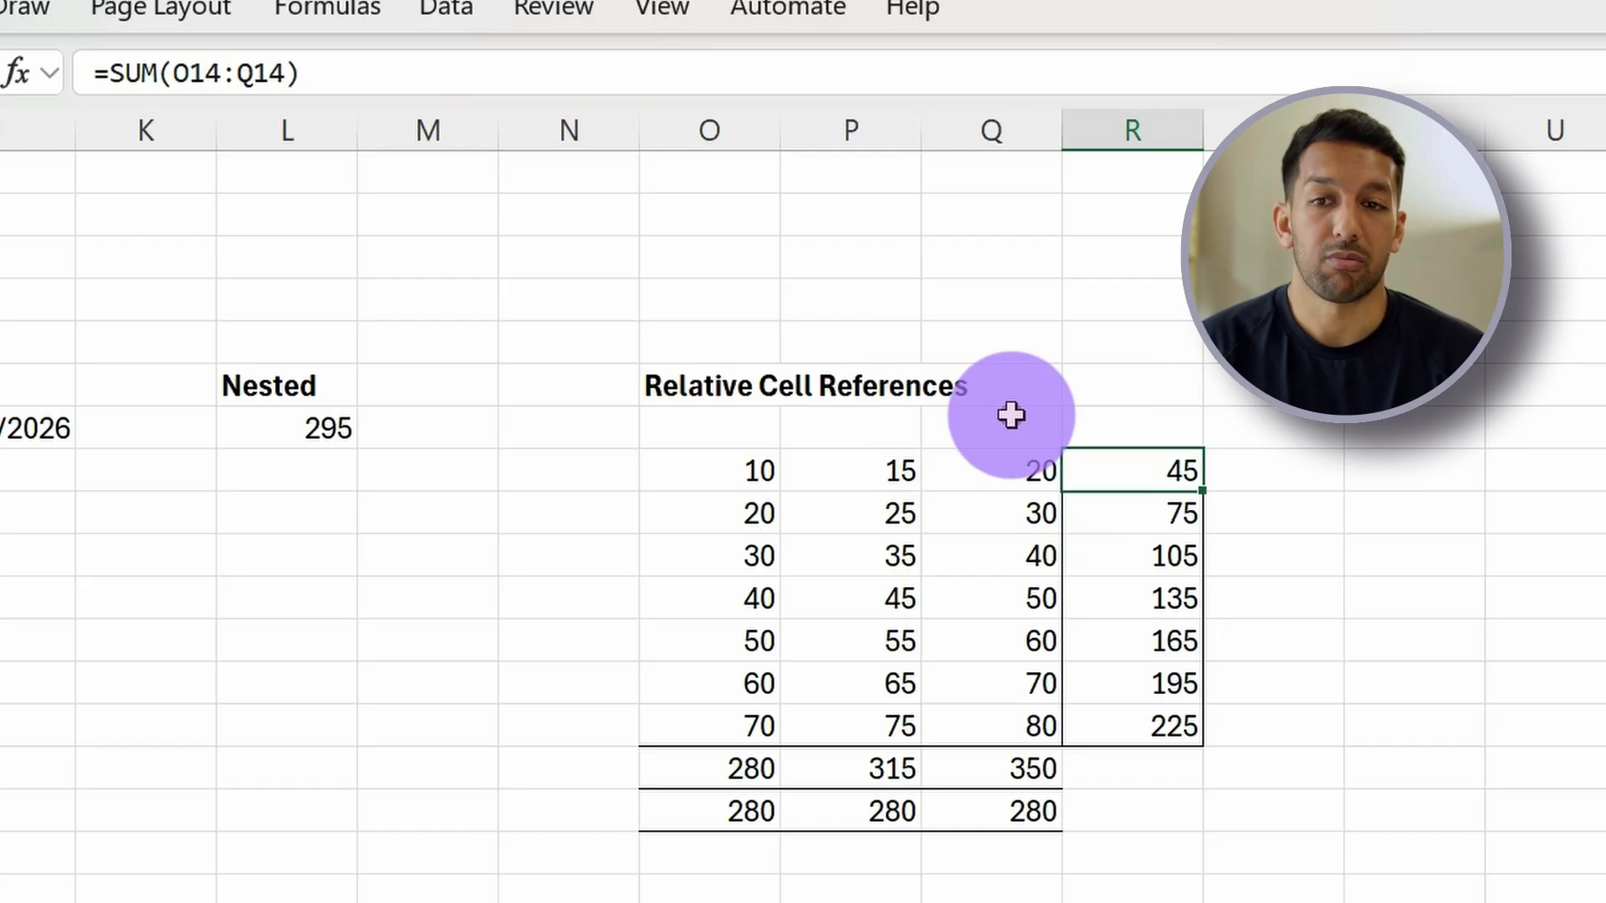
pyautogui.press('F2')
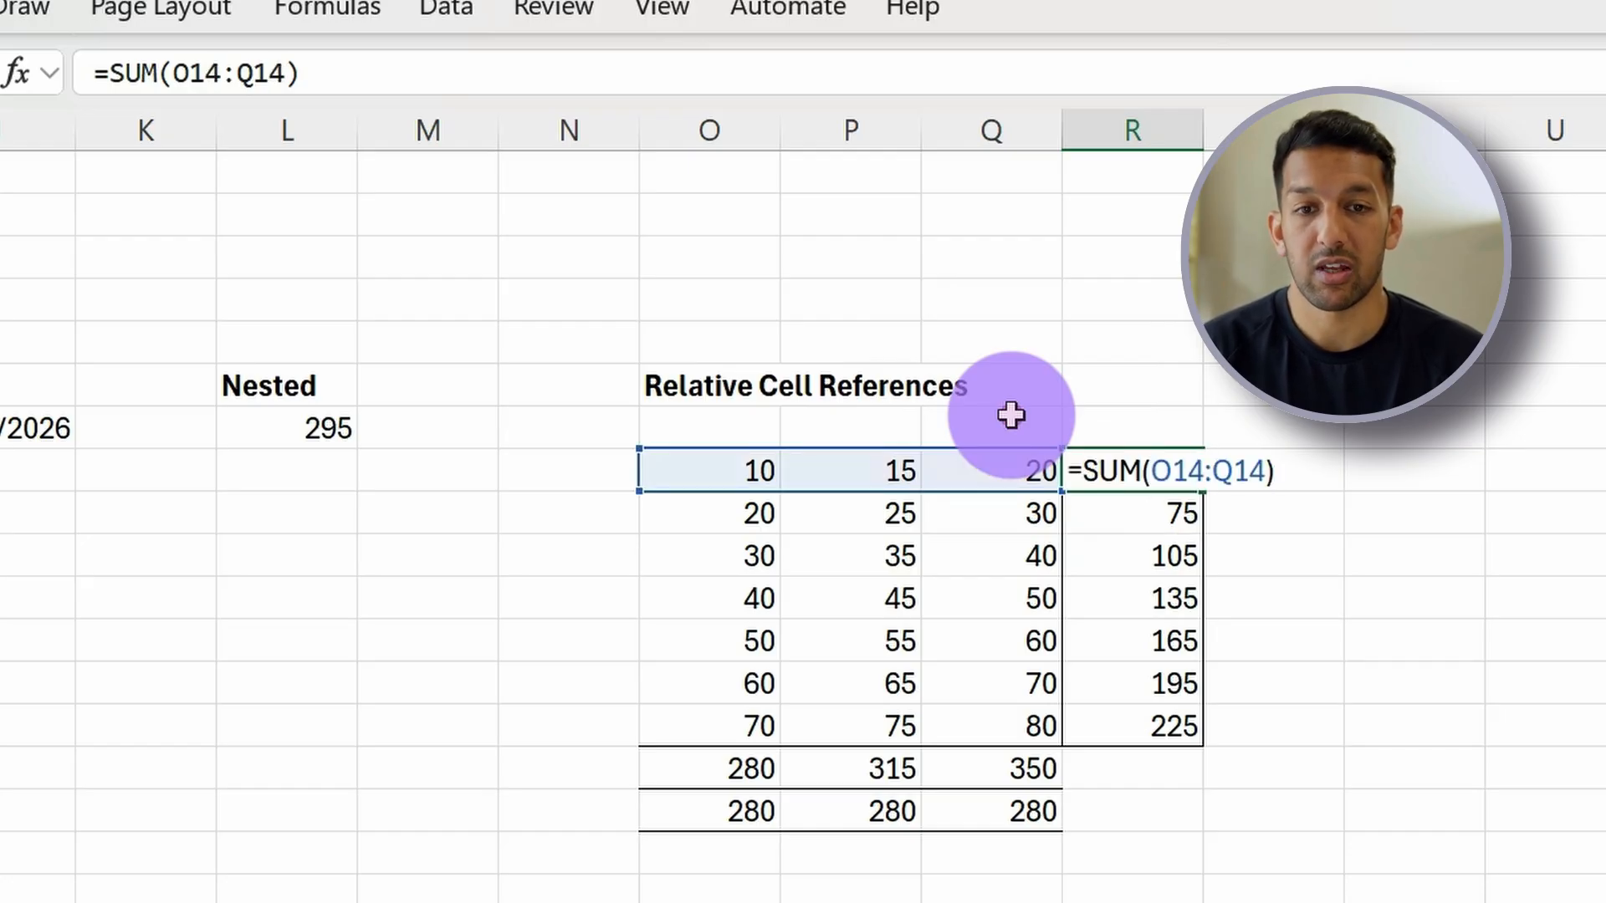
pyautogui.press('Left')
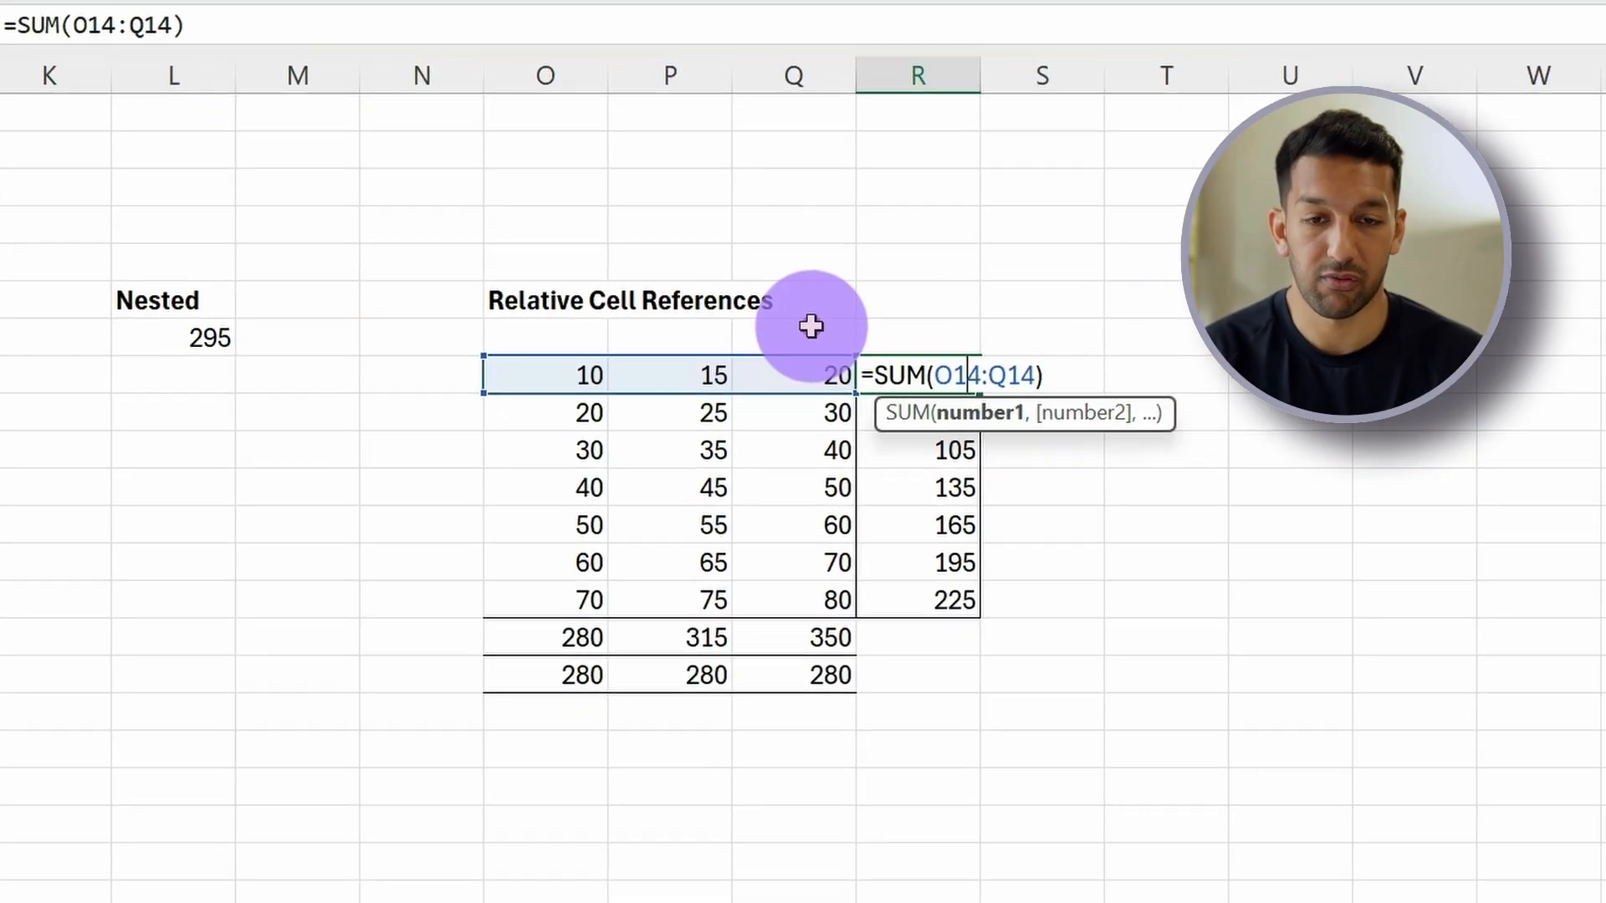
pyautogui.press('F4')
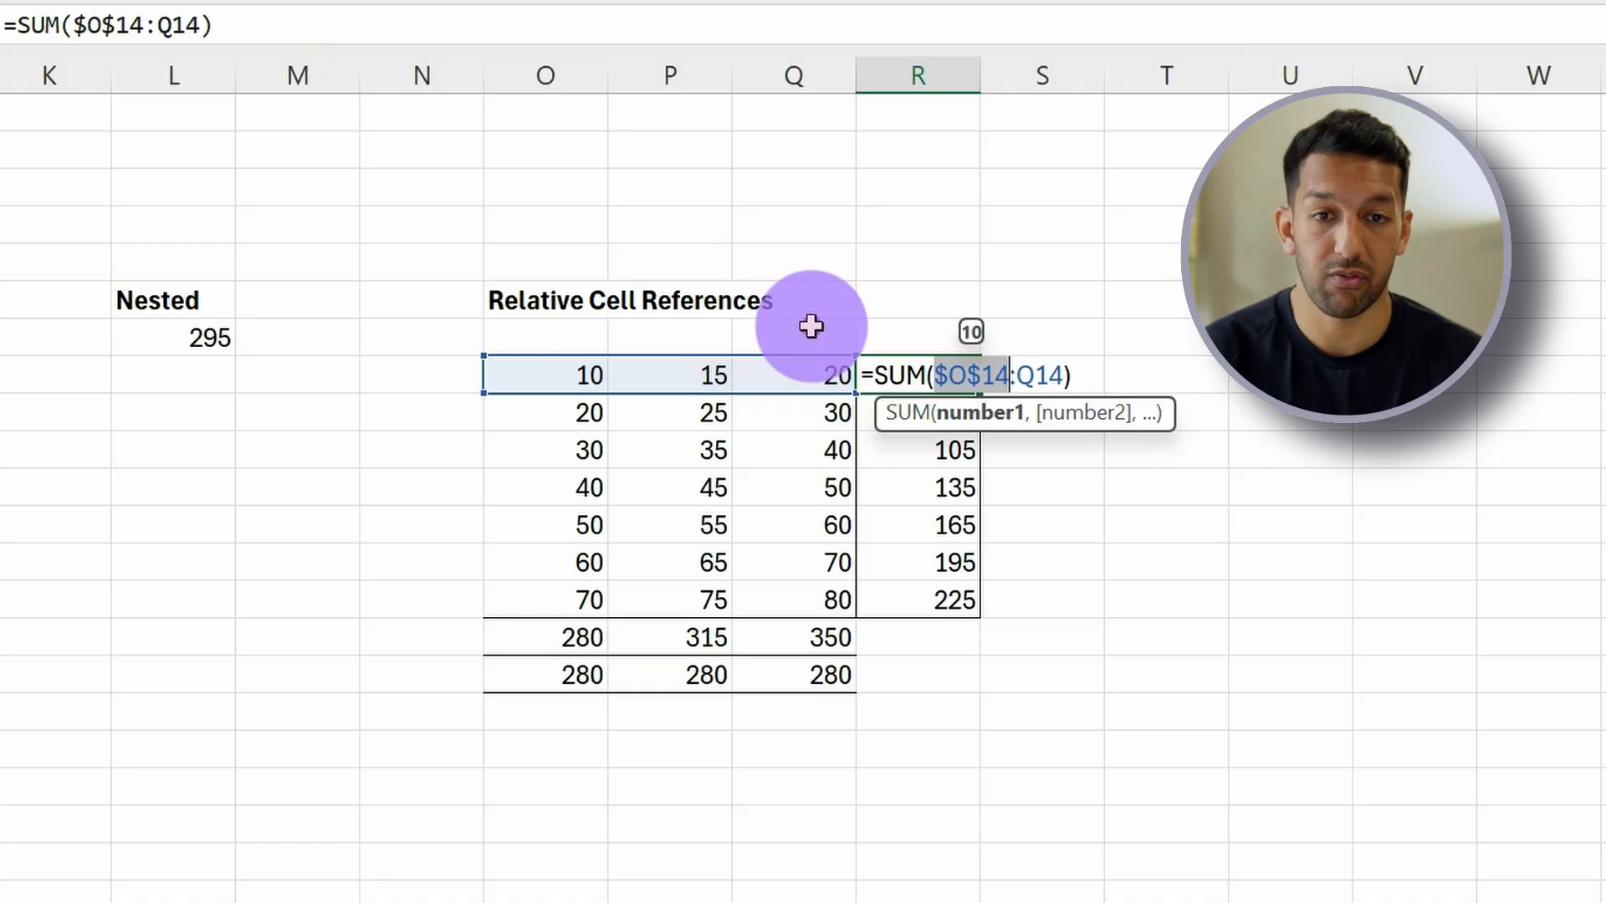
pyautogui.press('F4')
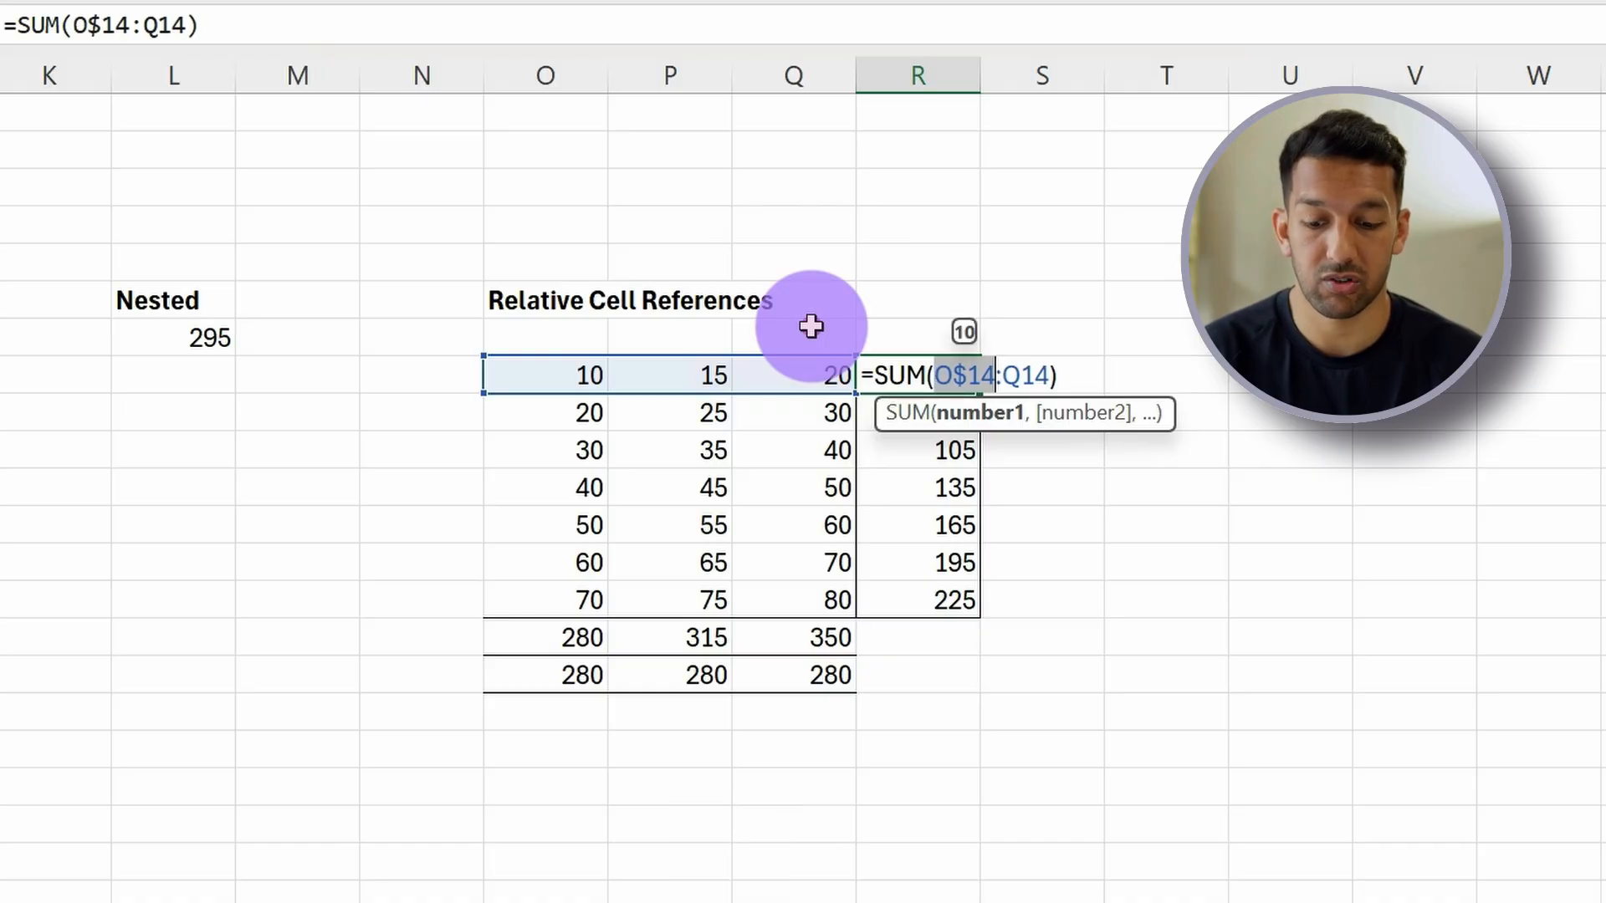
pyautogui.press('F4')
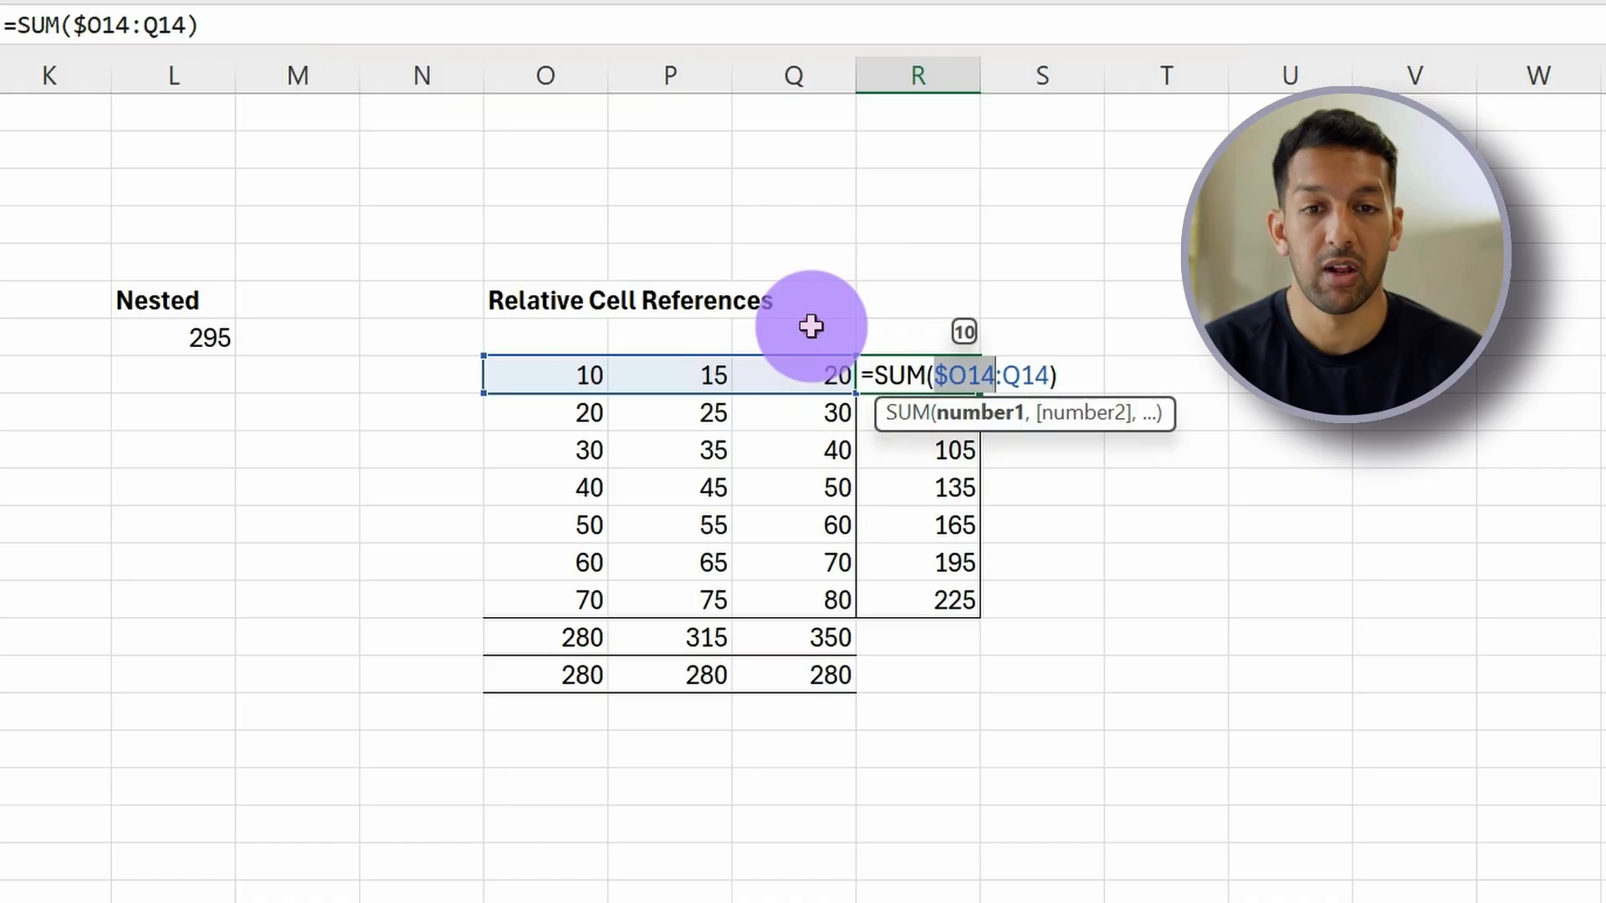
# Column-lock the second reference in R14 and commit the formula as =SUM($O14:$Q14).
pyautogui.press('Right')
pyautogui.press('Right')
pyautogui.press('Right')
pyautogui.press('Right')
pyautogui.press('Right')
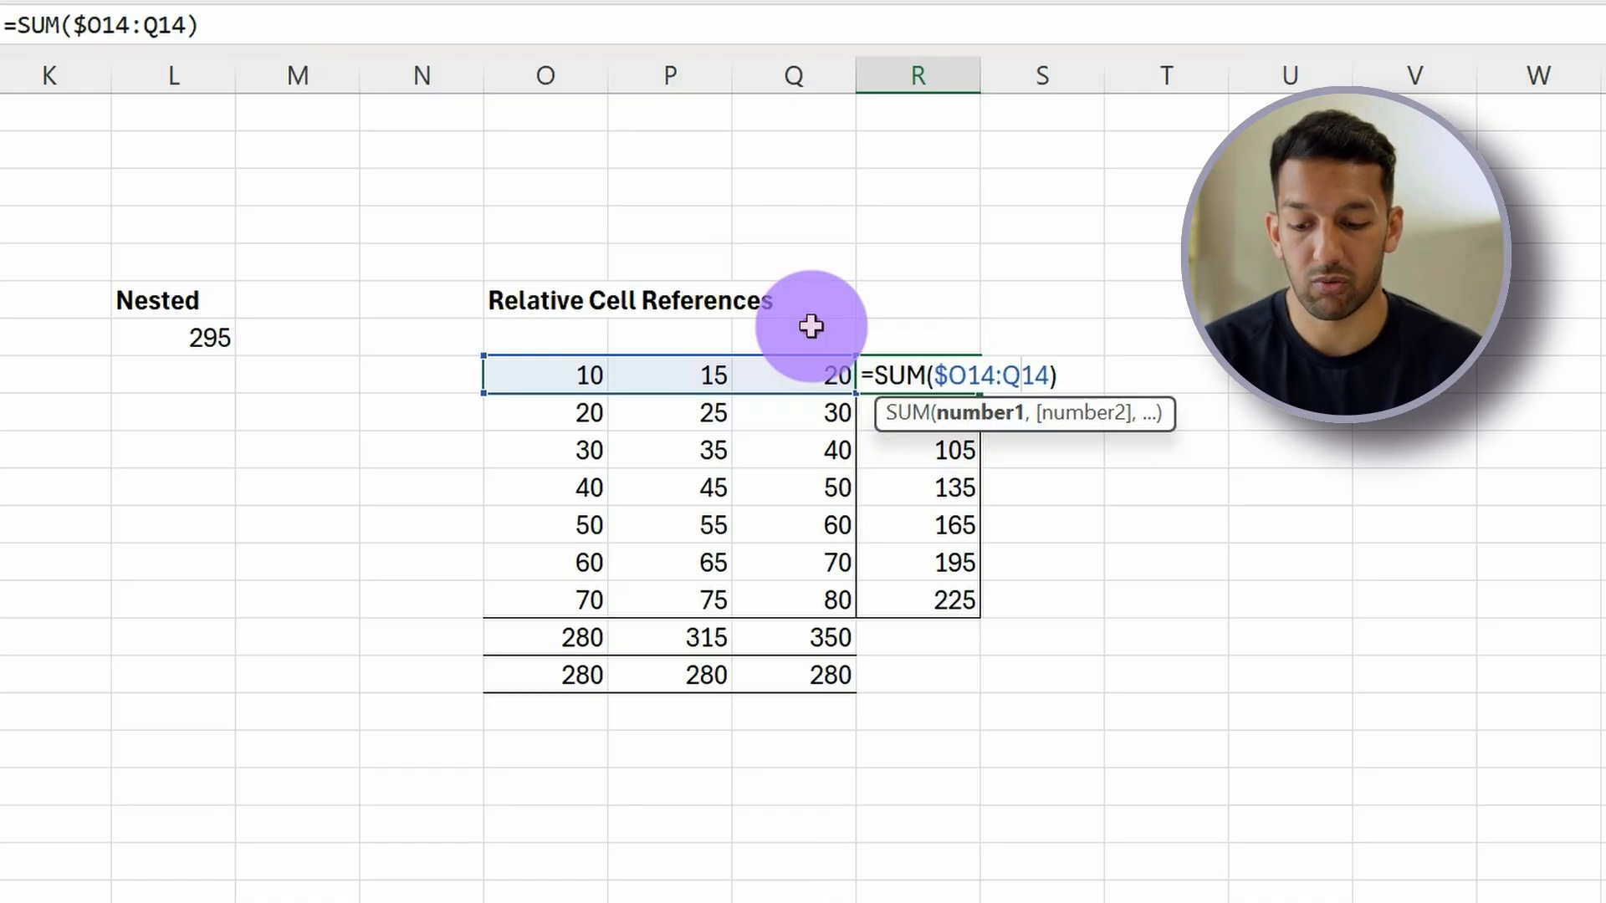
pyautogui.press('F4')
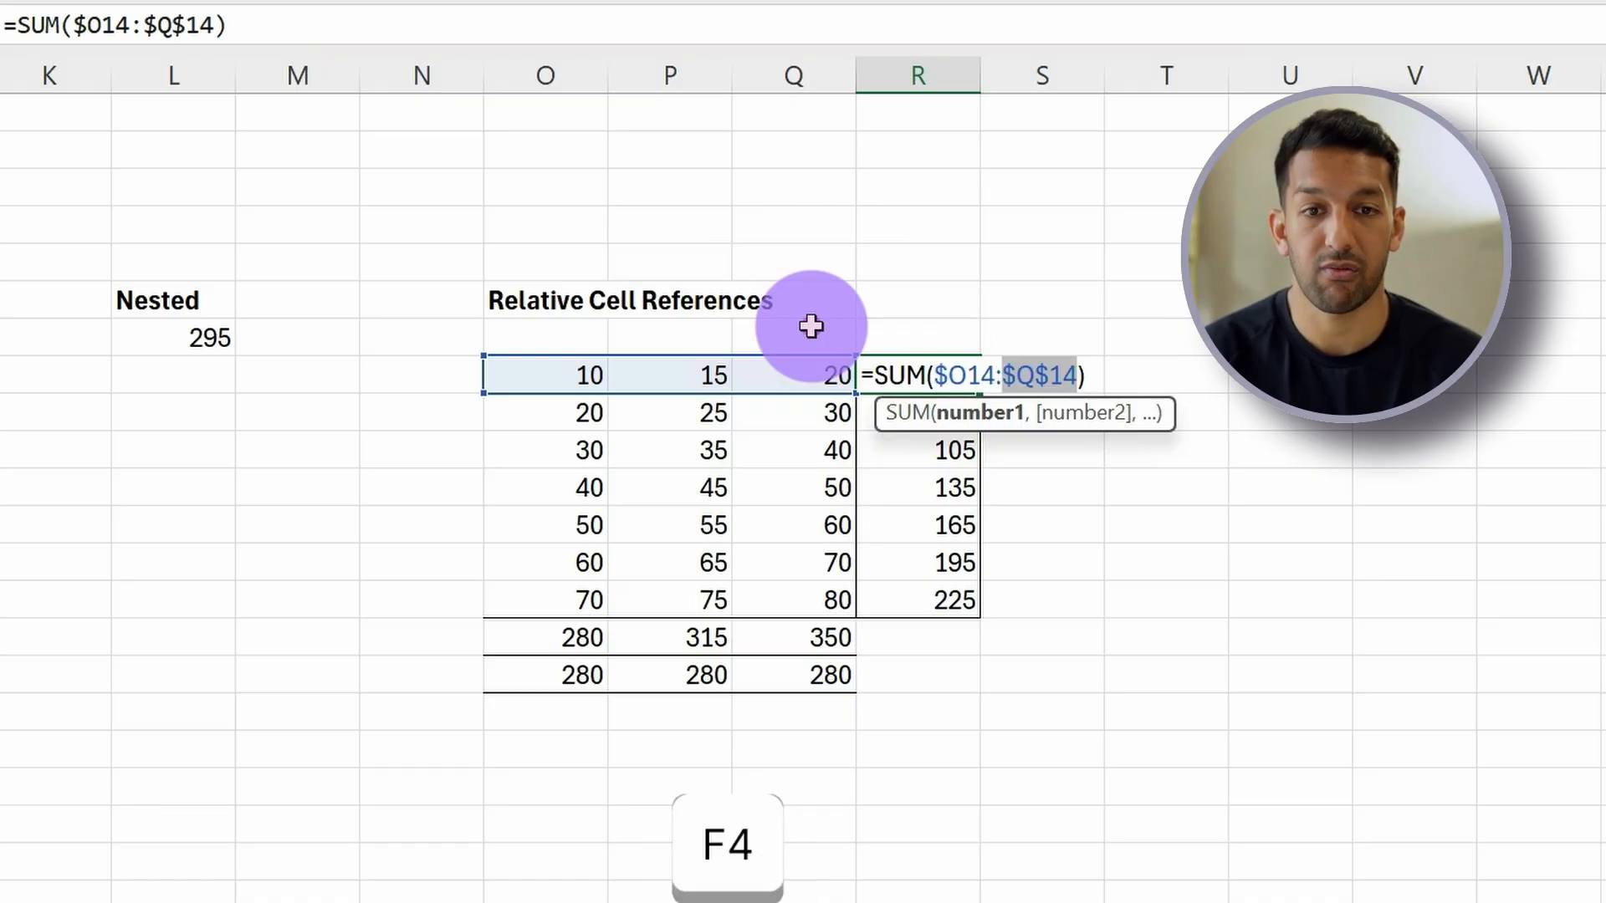
pyautogui.press('F4')
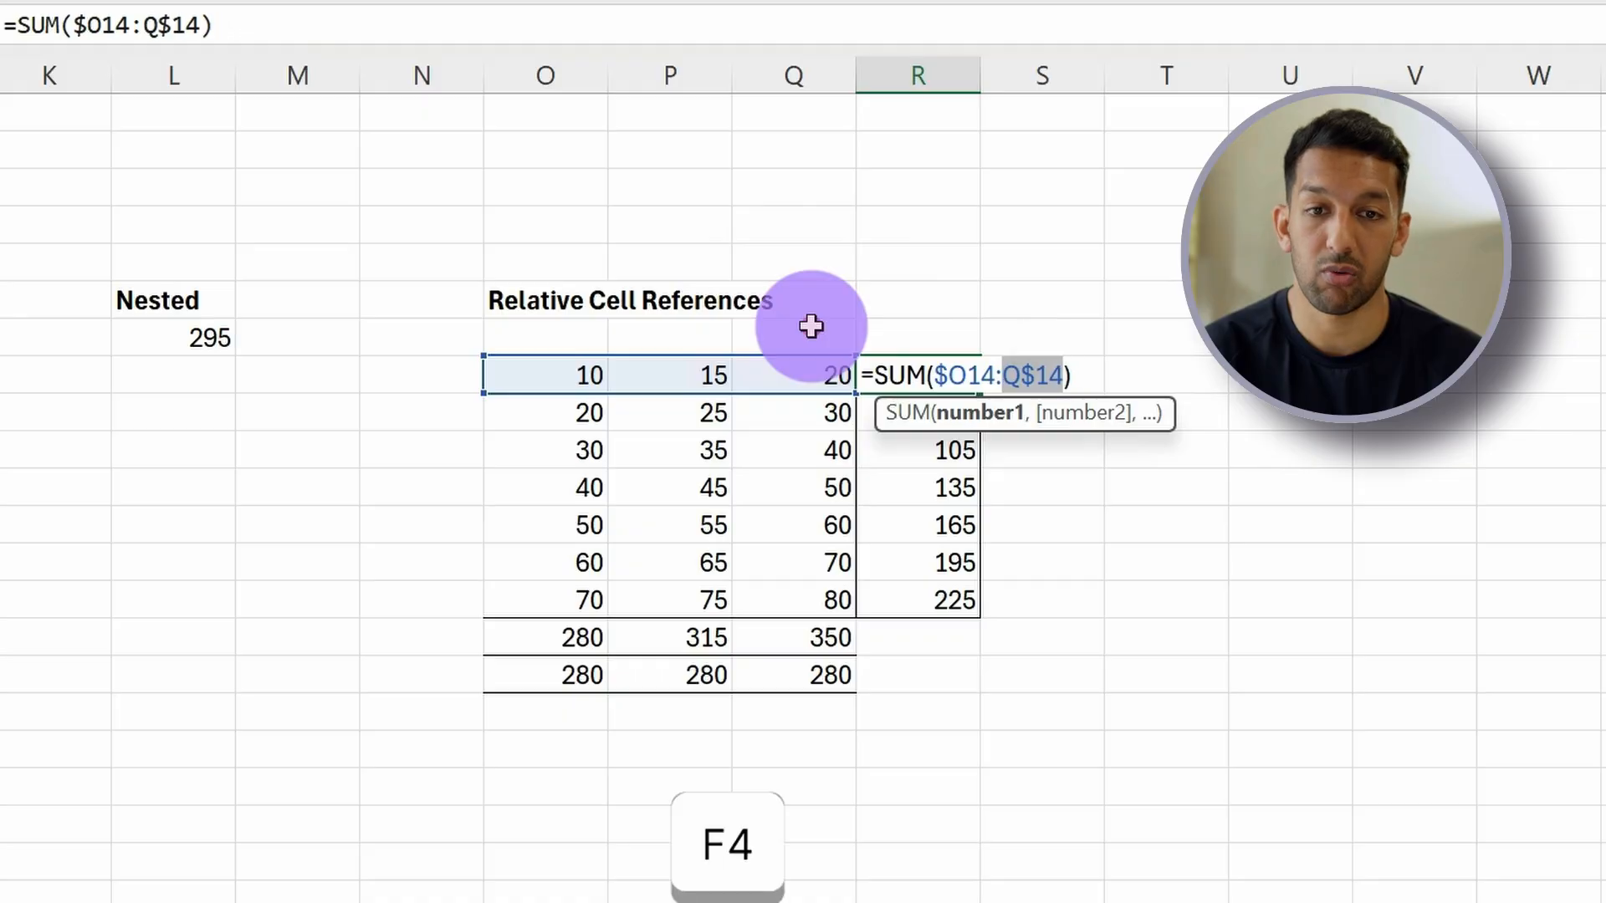
pyautogui.press('F4')
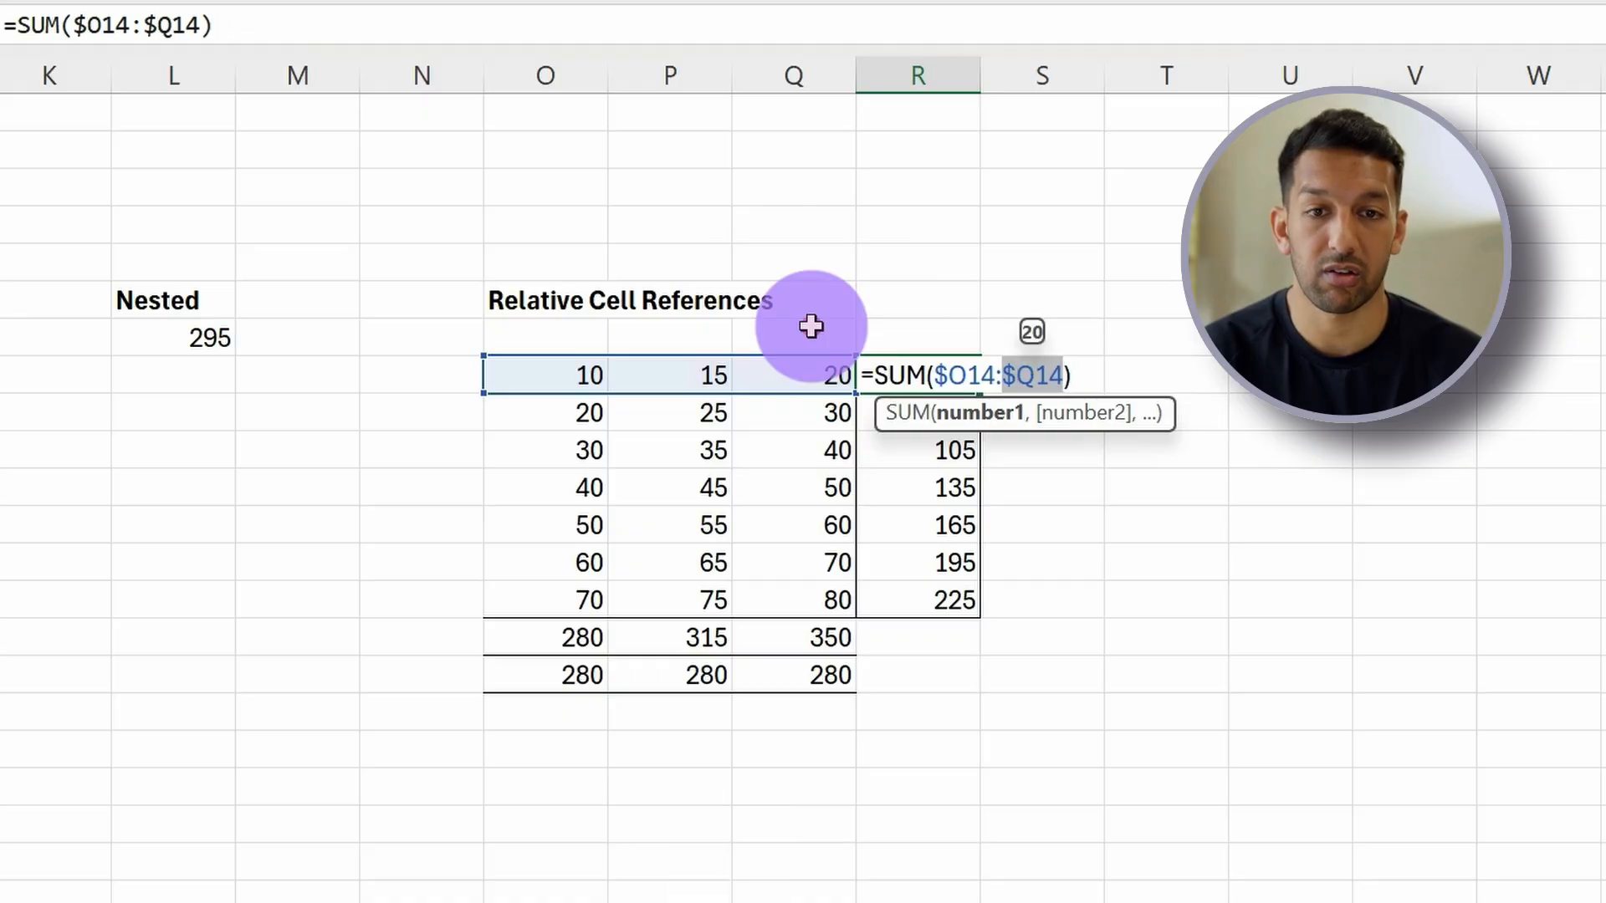
pyautogui.press('Return')
pyautogui.press('Up')
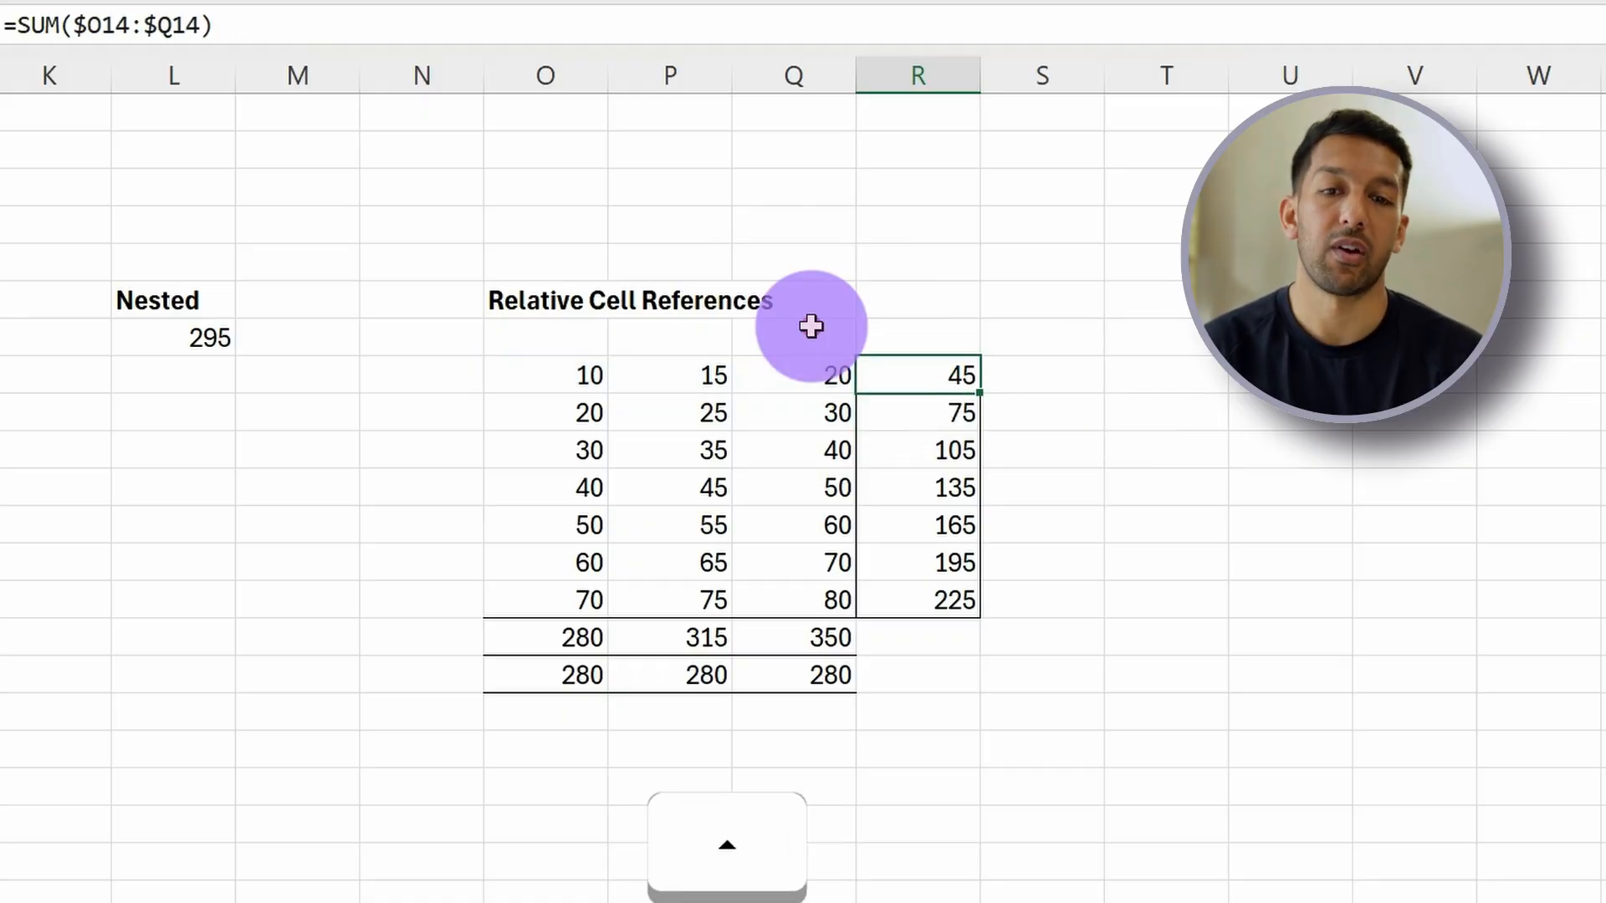
# Copy the column-locked total in R14 and paste only its formula into S14.
pyautogui.hotkey('ctrl', 'c')
pyautogui.press('Right')
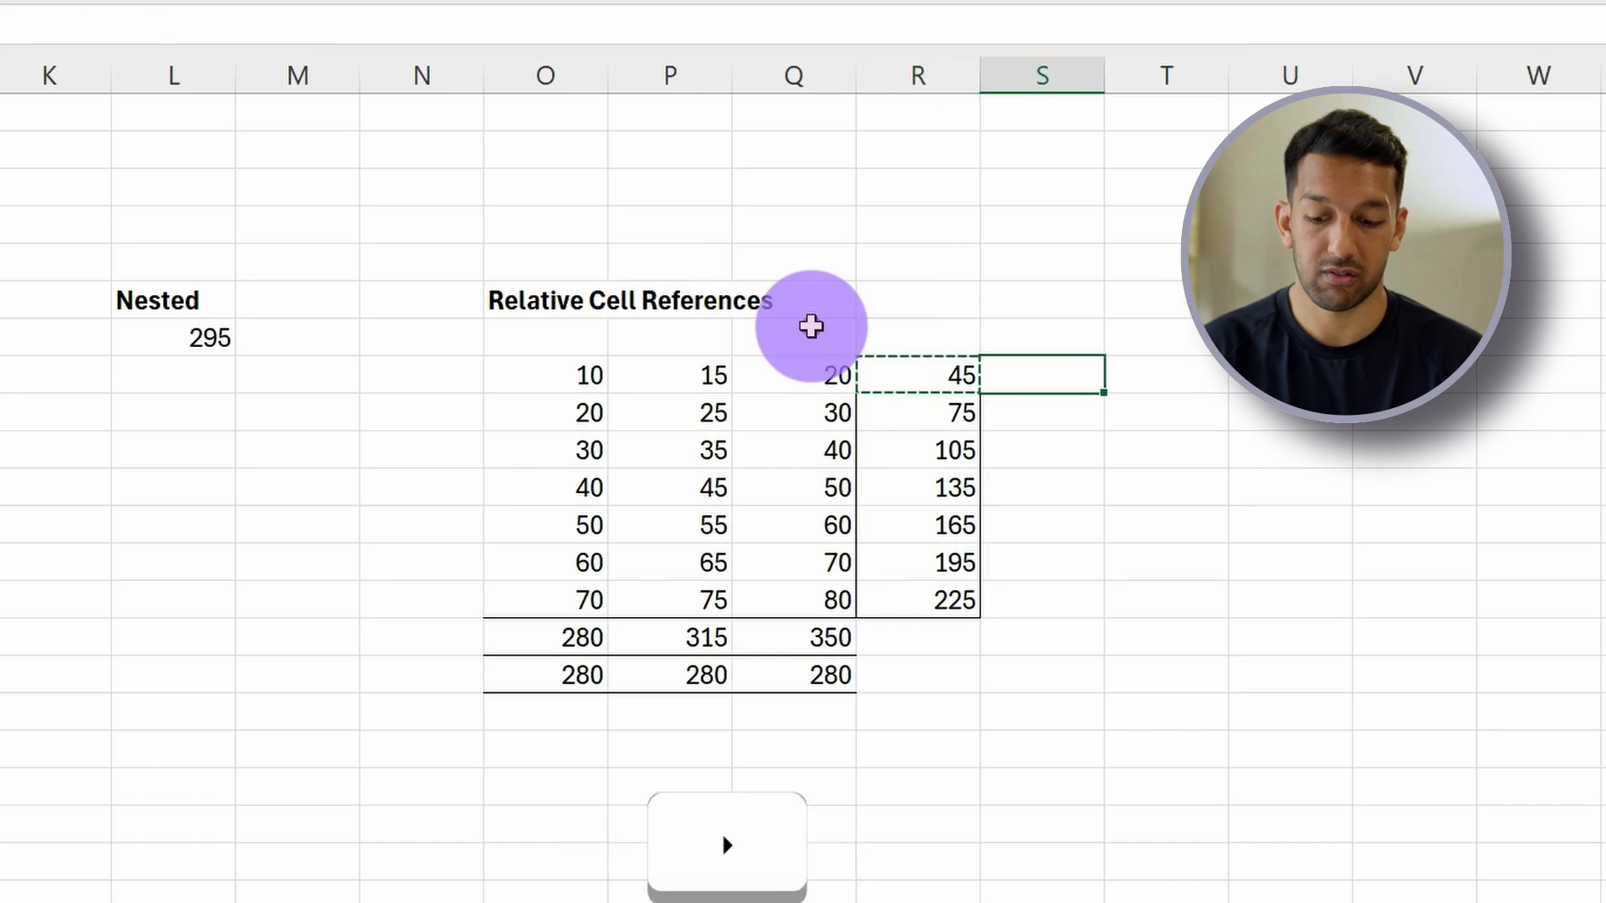
pyautogui.hotkey('alt', 'e')
pyautogui.press('s')
pyautogui.press('f')
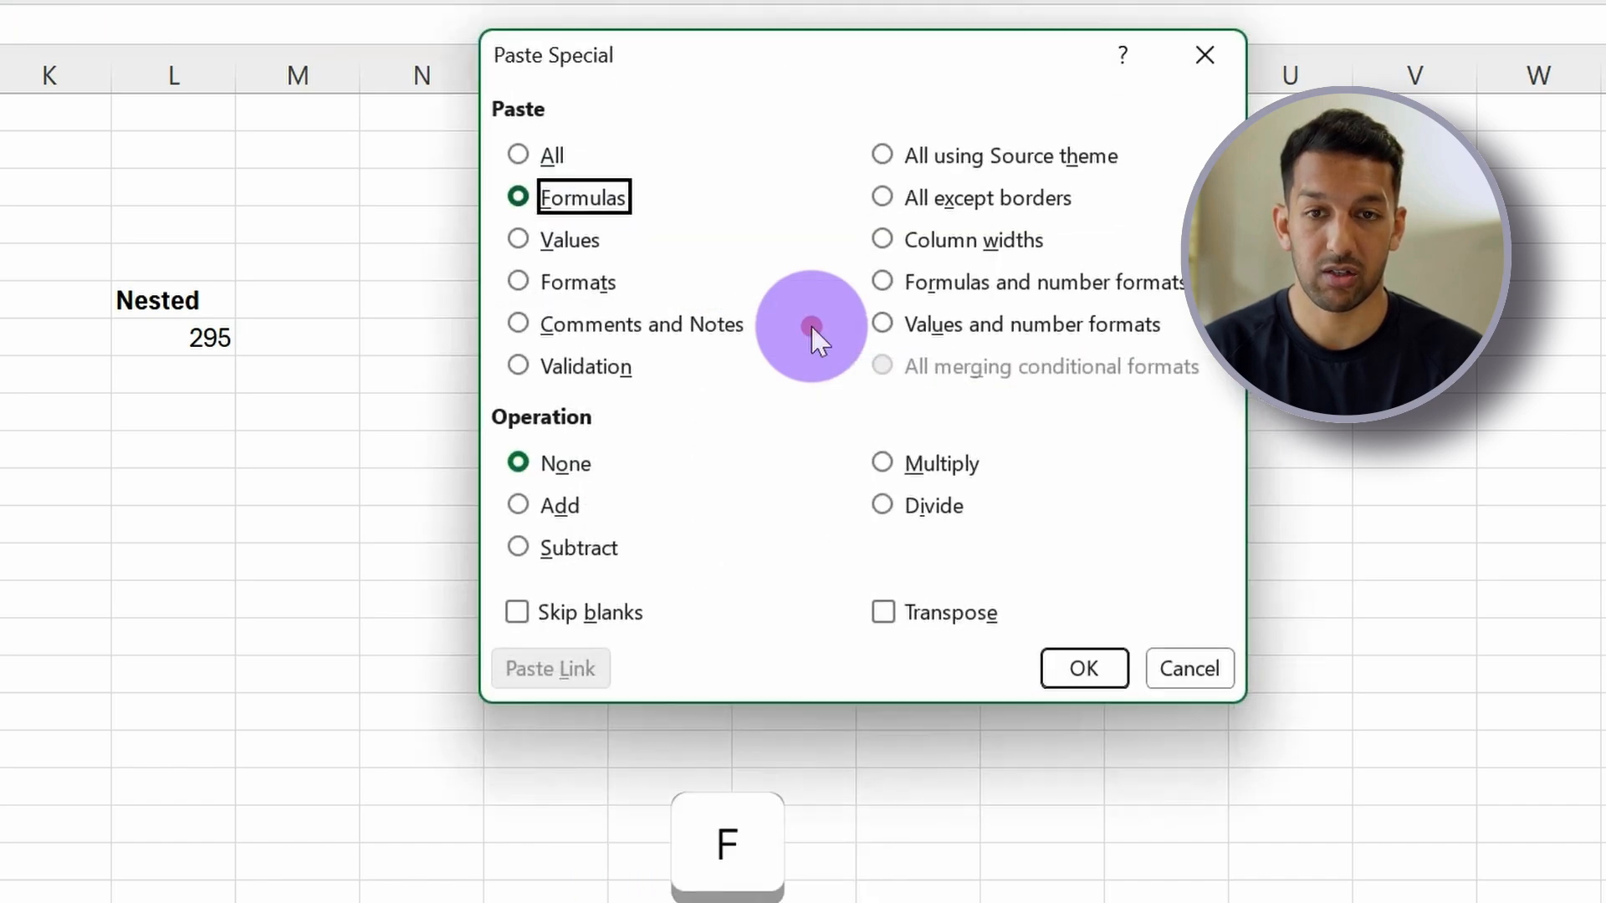
pyautogui.press('Return')
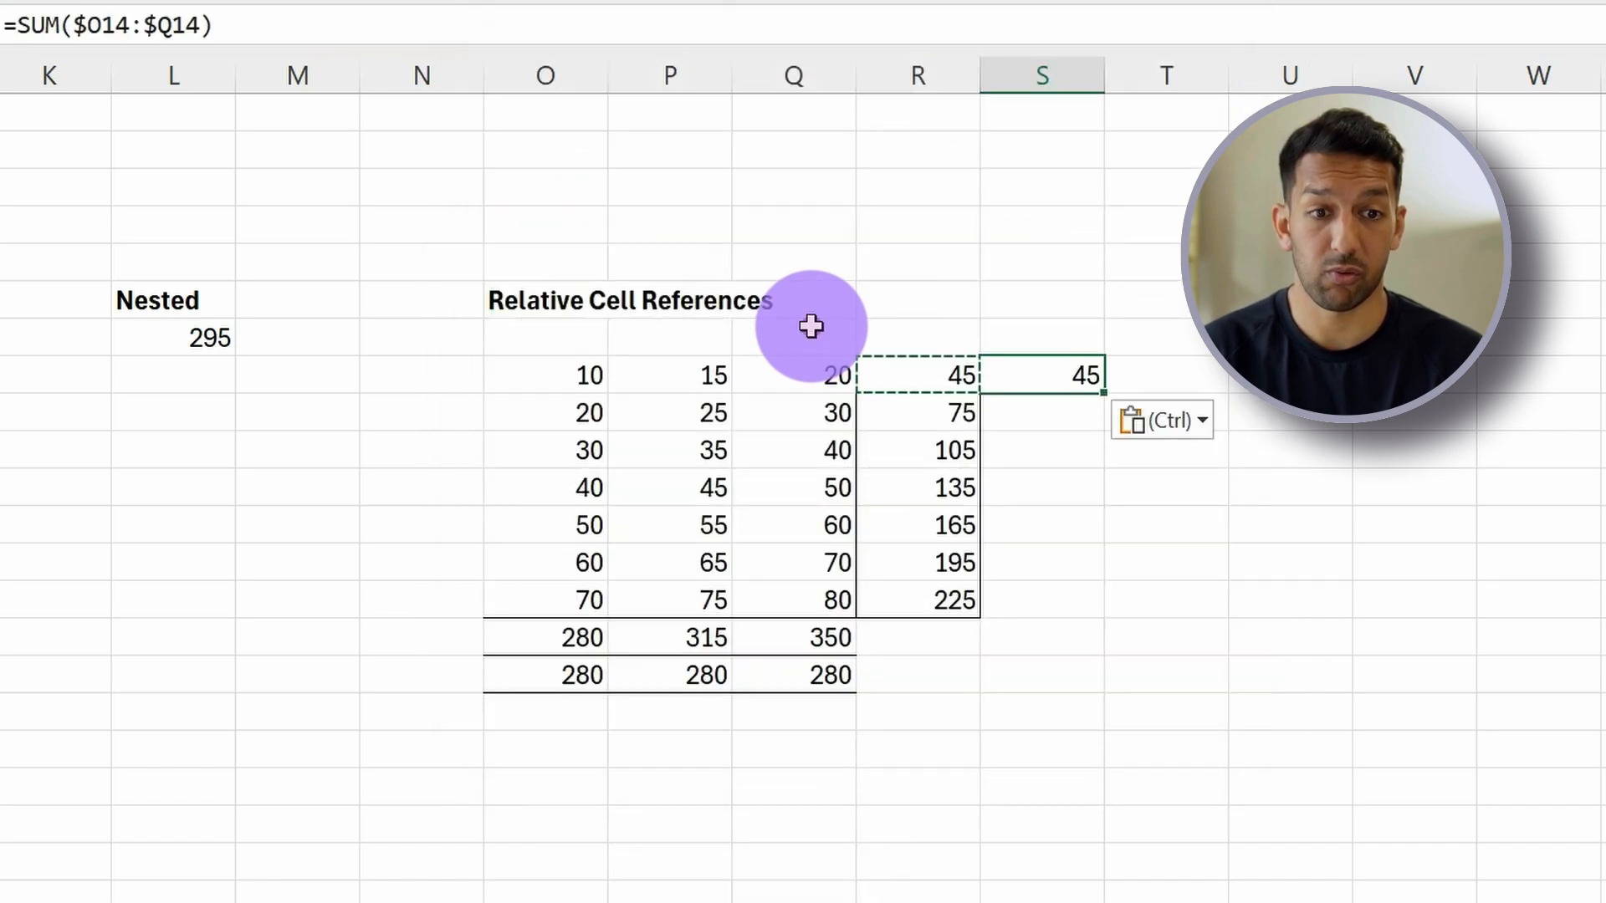
pyautogui.press('Escape')
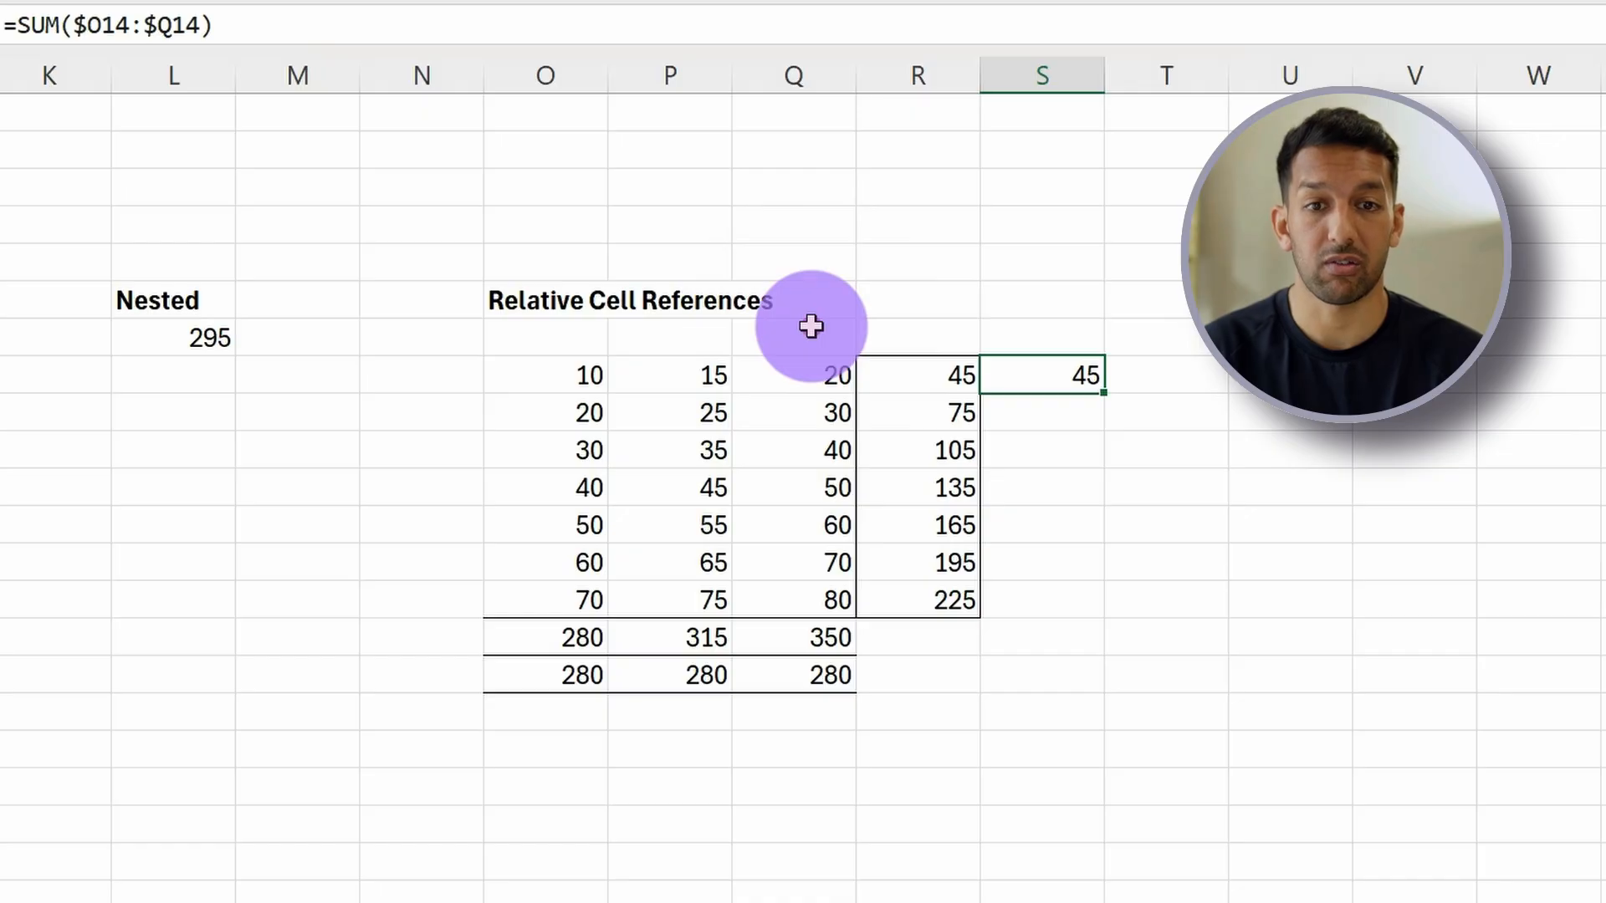
# Fill the column-locked formula in S14 down through S20.
pyautogui.hotkey('shift', 'Down')
pyautogui.hotkey('shift', 'Down')
pyautogui.hotkey('shift', 'Down')
pyautogui.hotkey('shift', 'Down')
pyautogui.hotkey('shift', 'Down')
pyautogui.hotkey('shift', 'Down')
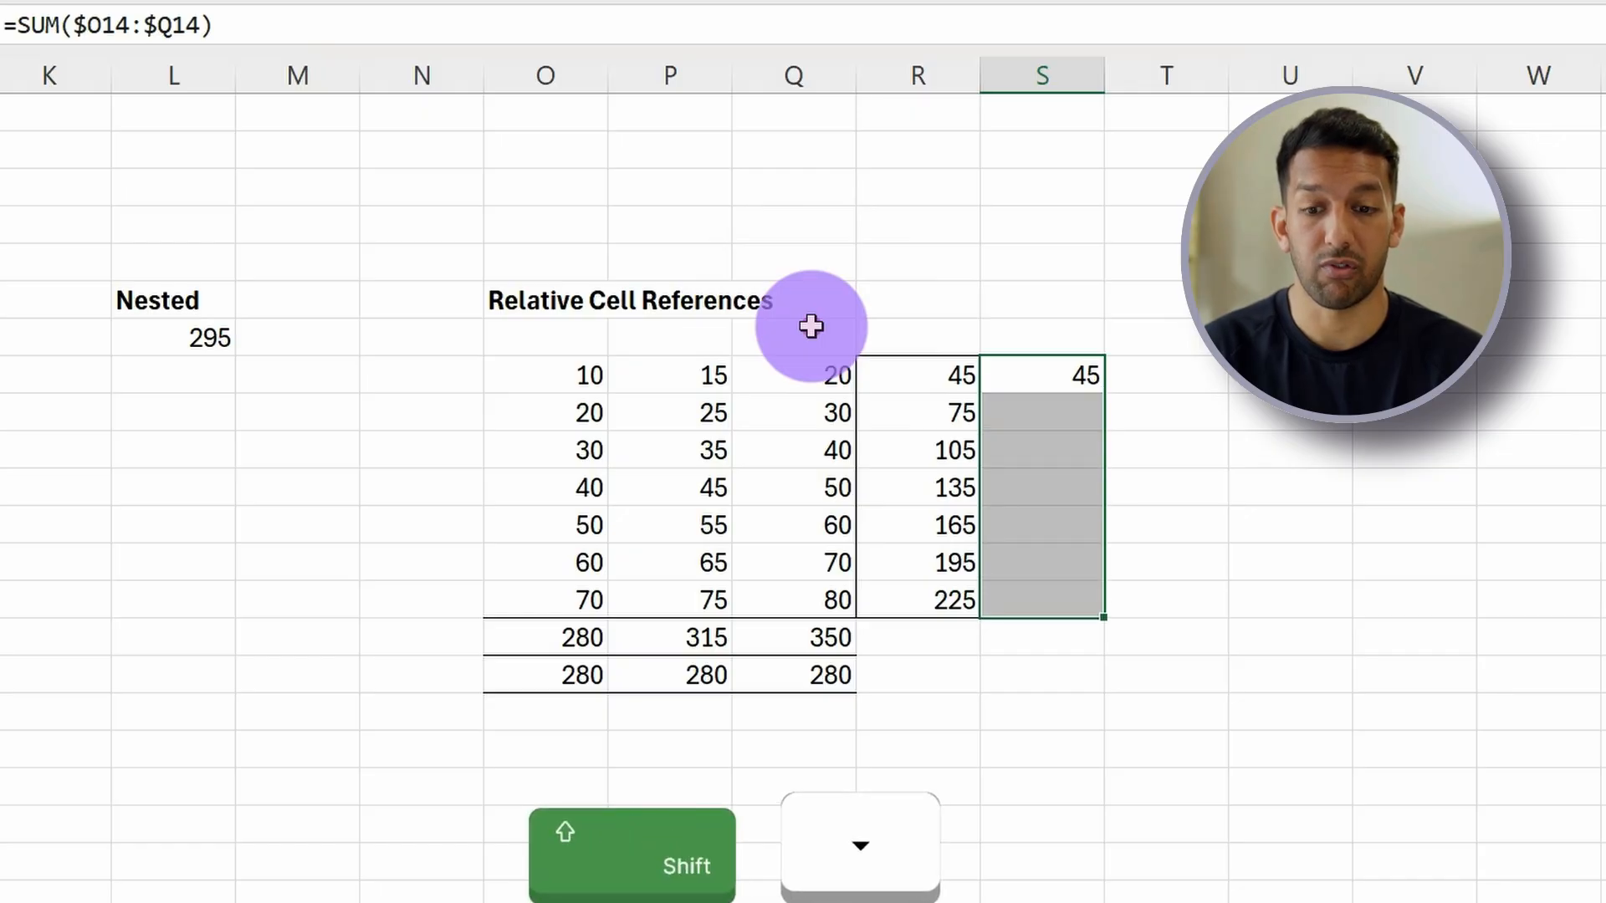
pyautogui.hotkey('alt', 'e')
pyautogui.write('f')
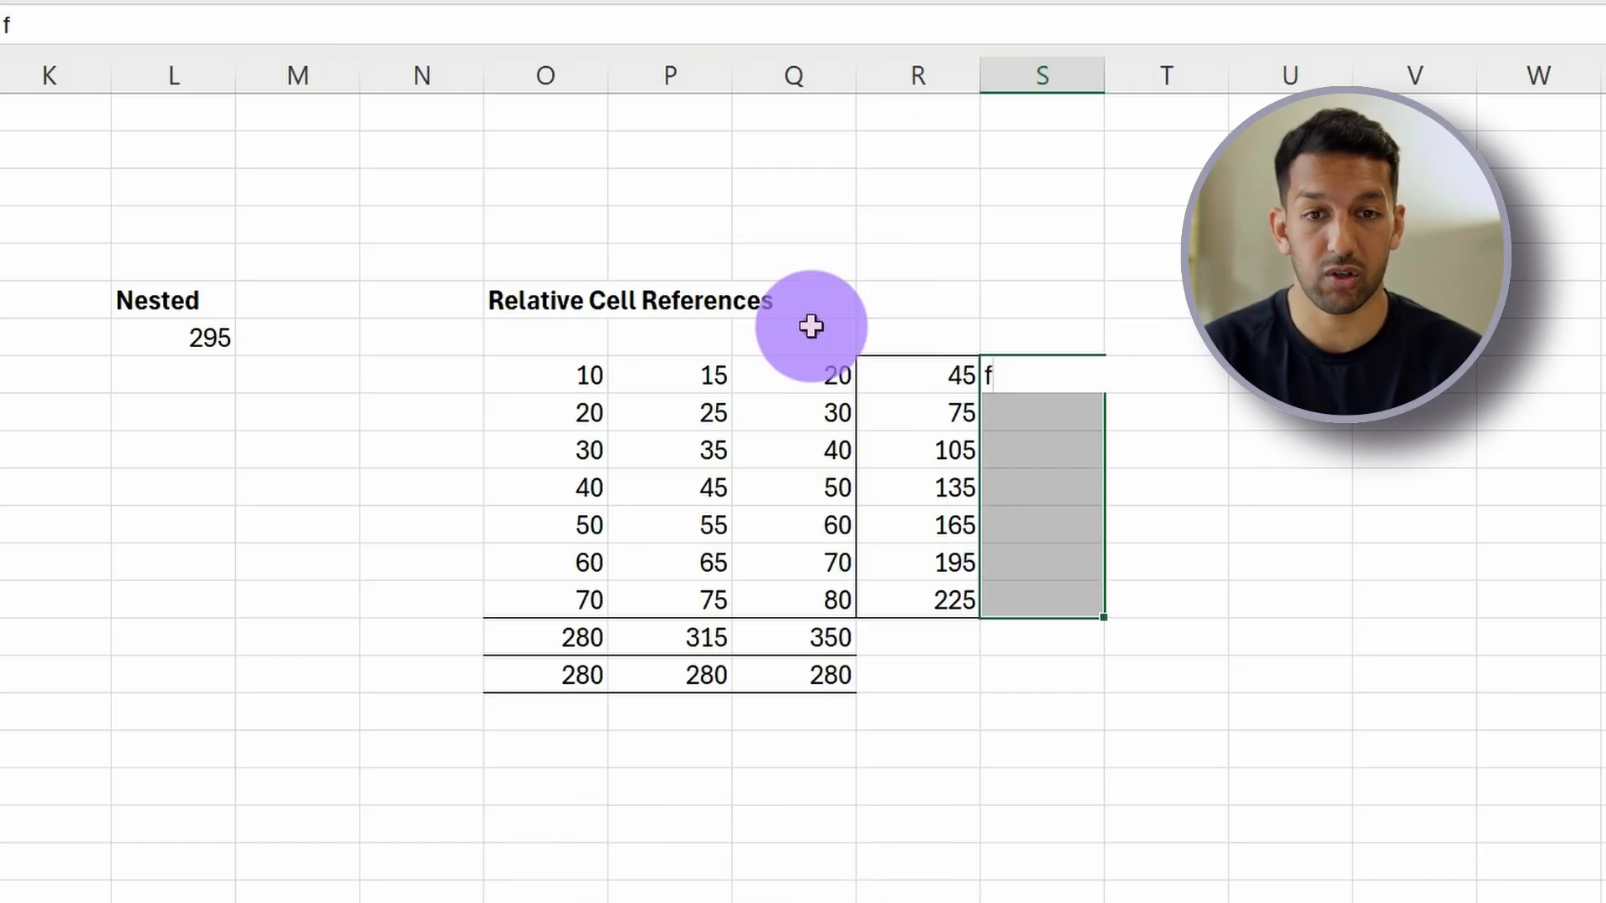
pyautogui.press('Escape')
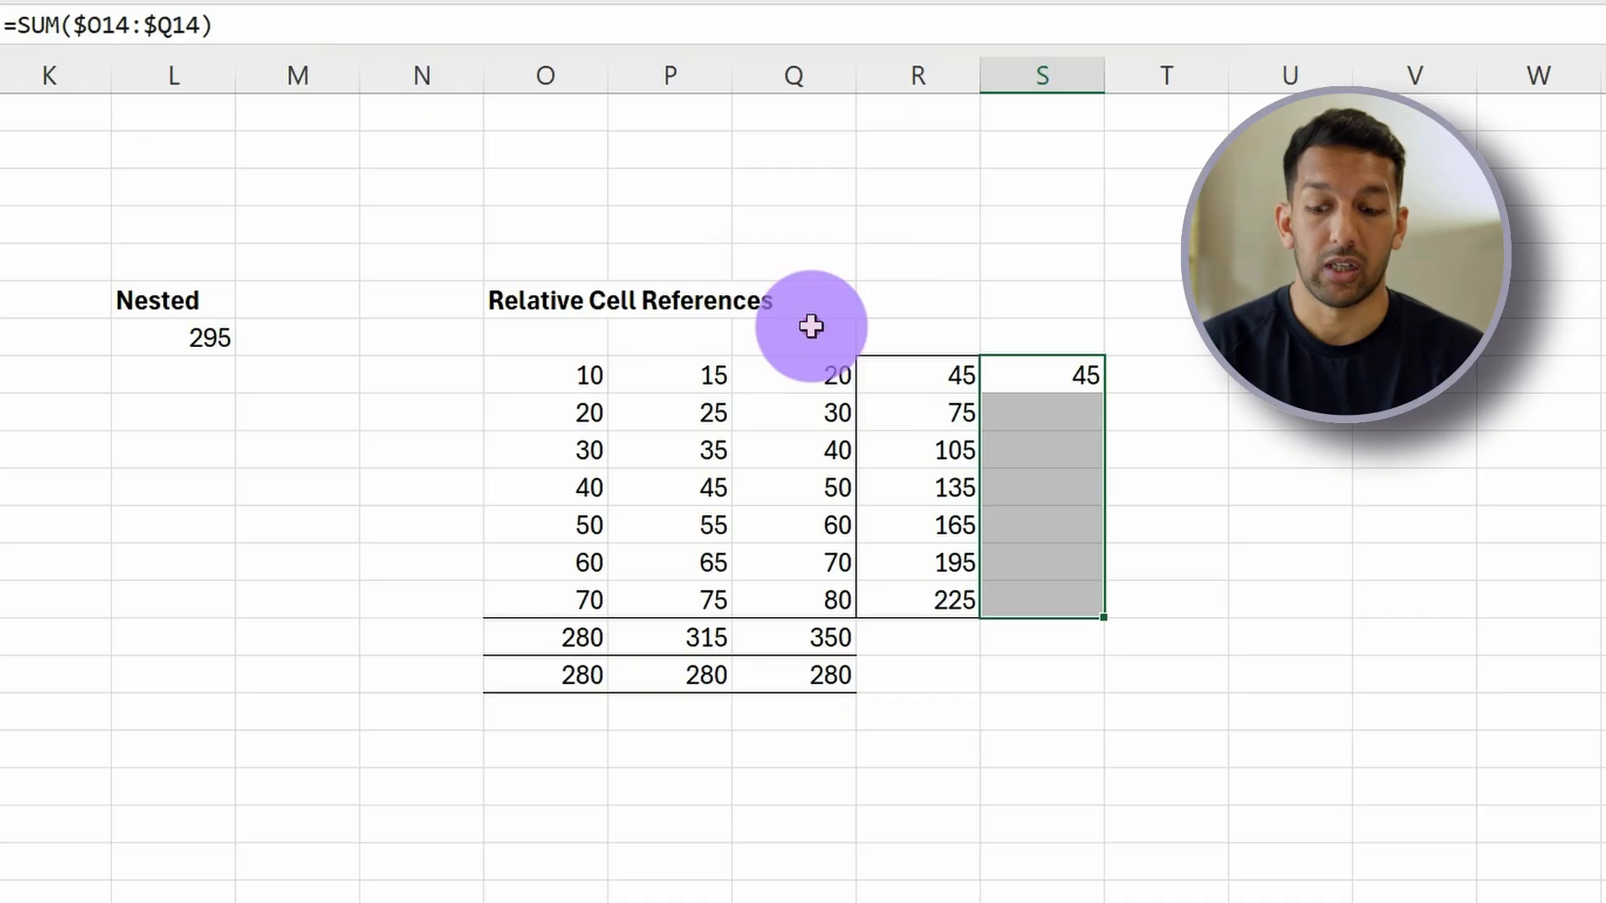
pyautogui.hotkey('ctrl', 'd')
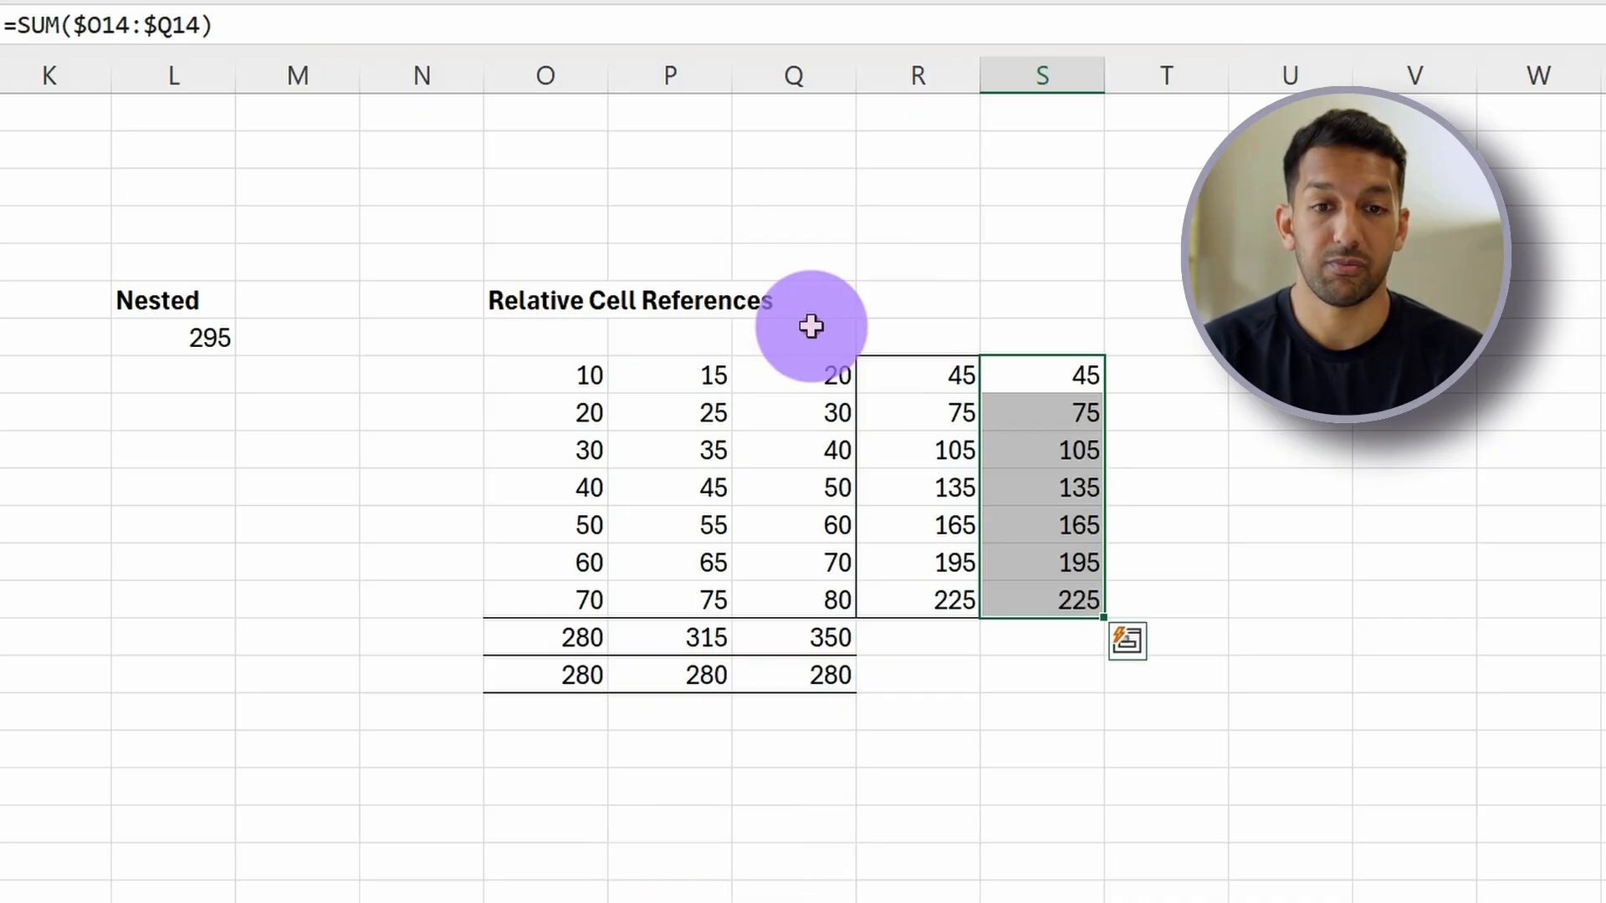
# Examine how the column-locked references change in each formula from S15 down to S20.
pyautogui.press('Down')
pyautogui.press('F2')
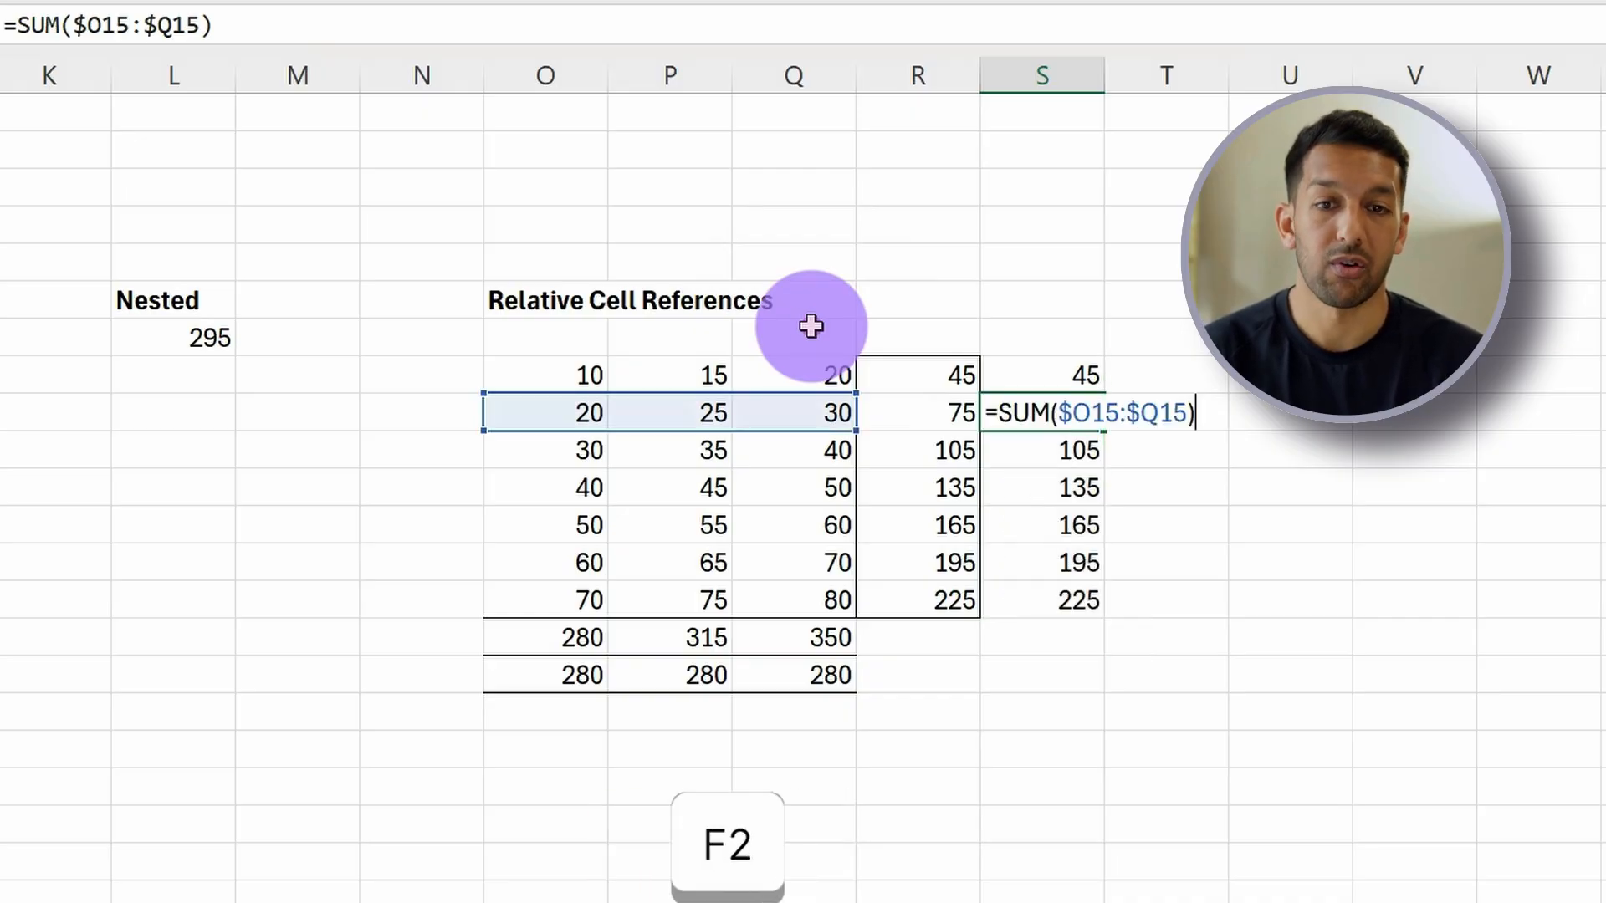
pyautogui.press('Escape')
pyautogui.press('Down')
pyautogui.press('F2')
pyautogui.press('Escape')
pyautogui.press('Down')
pyautogui.press('F2')
pyautogui.press('Escape')
pyautogui.press('Down')
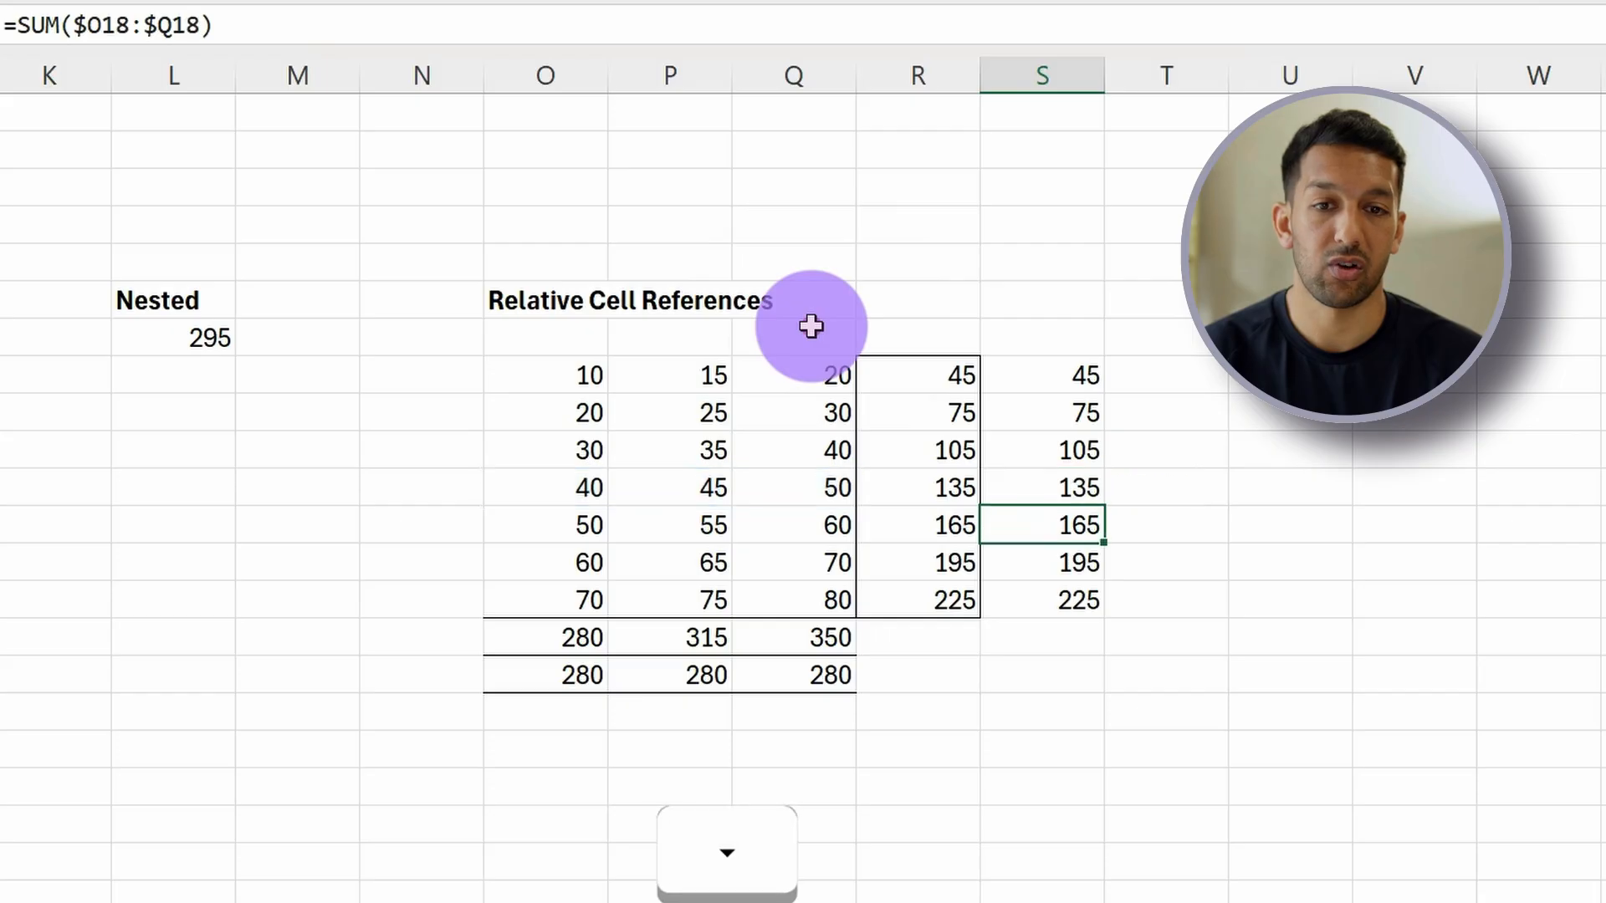
pyautogui.press('F2')
pyautogui.press('Escape')
pyautogui.press('Down')
pyautogui.press('F2')
pyautogui.press('Escape')
pyautogui.press('Down')
pyautogui.press('F2')
pyautogui.press('Escape')
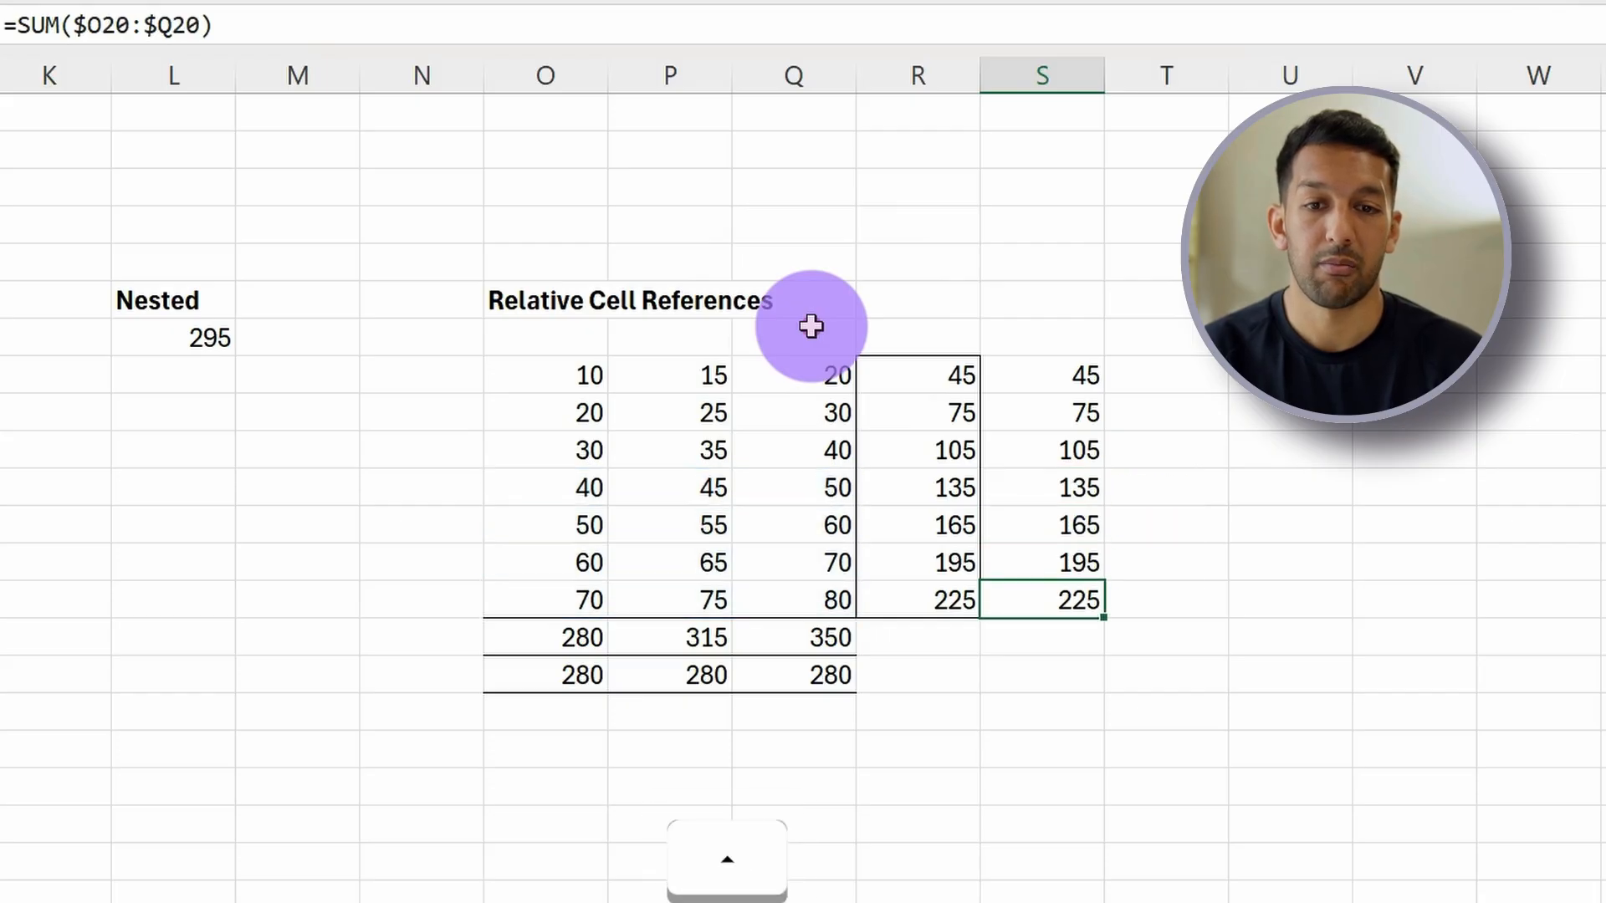
# Recheck the highlighted source ranges of the column-locked formulas from S19 back up to S14.
pyautogui.press('Up')
pyautogui.press('F2')
pyautogui.press('Escape')
pyautogui.press('Up')
pyautogui.press('F2')
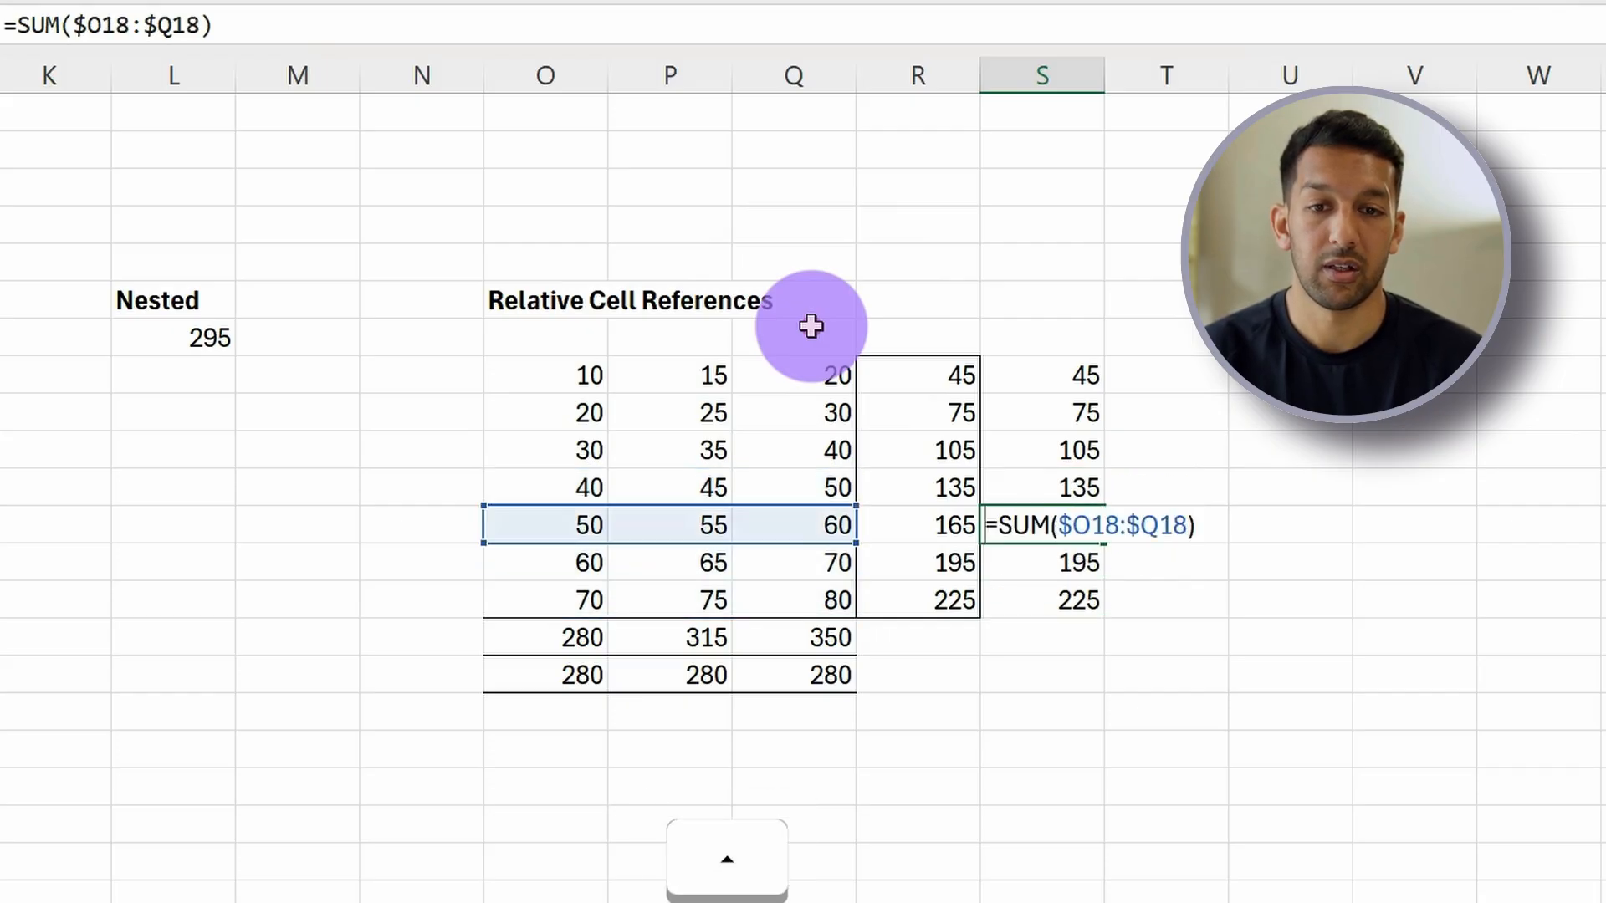
pyautogui.press('Escape')
pyautogui.press('Up')
pyautogui.press('F2')
pyautogui.press('Escape')
pyautogui.press('Up')
pyautogui.press('F2')
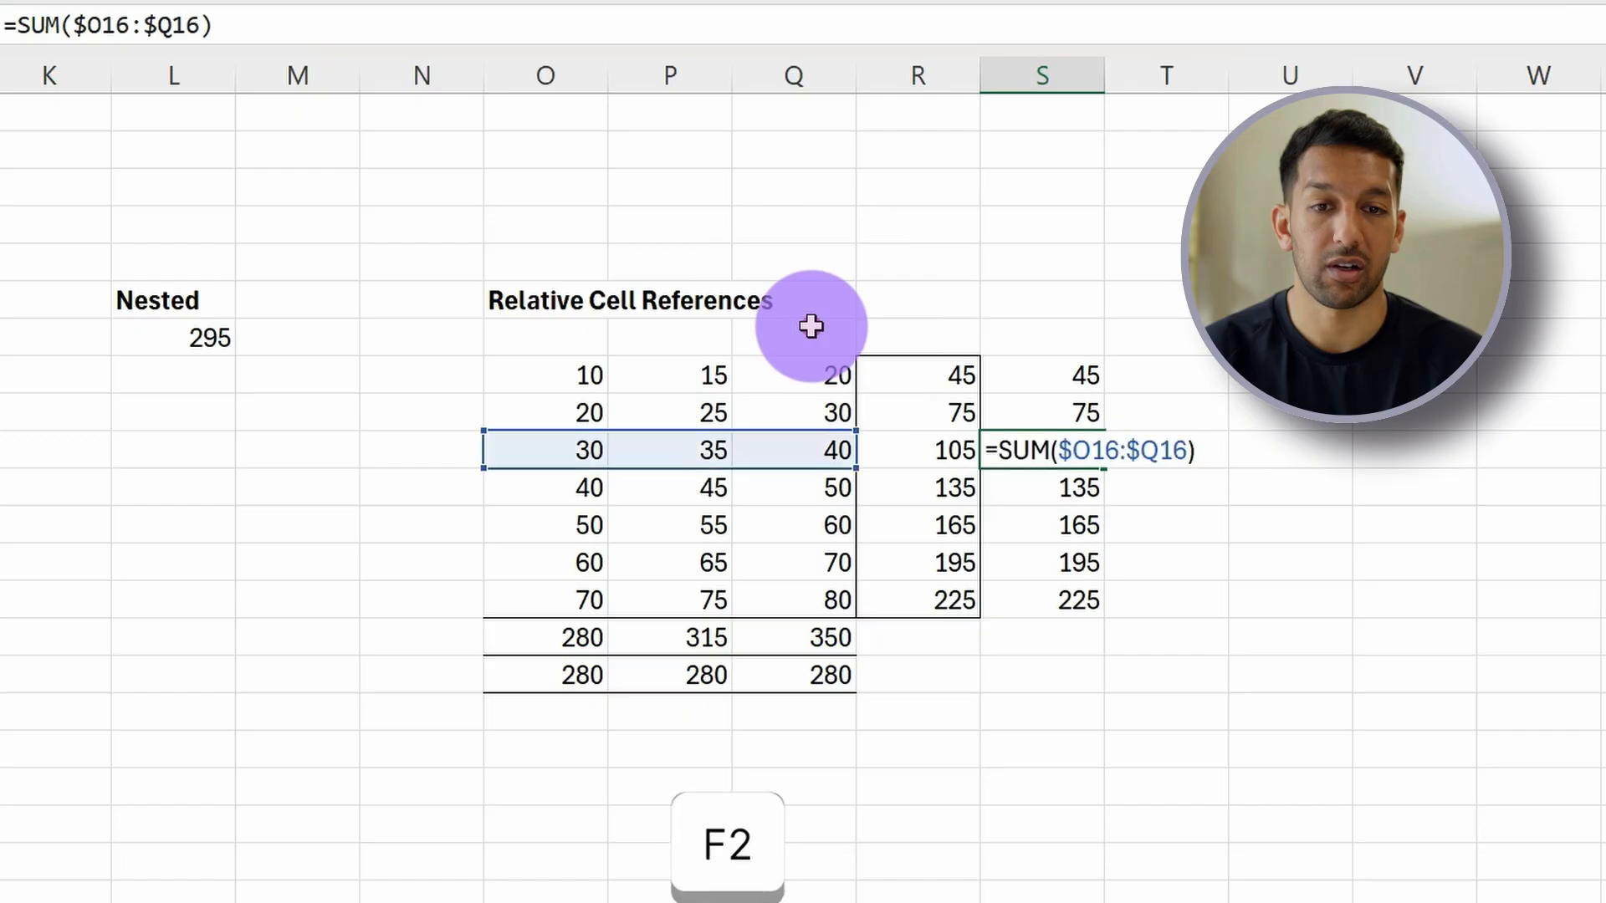
pyautogui.press('Escape')
pyautogui.press('Up')
pyautogui.press('F2')
pyautogui.press('Escape')
pyautogui.press('Up')
pyautogui.press('F2')
pyautogui.press('Escape')
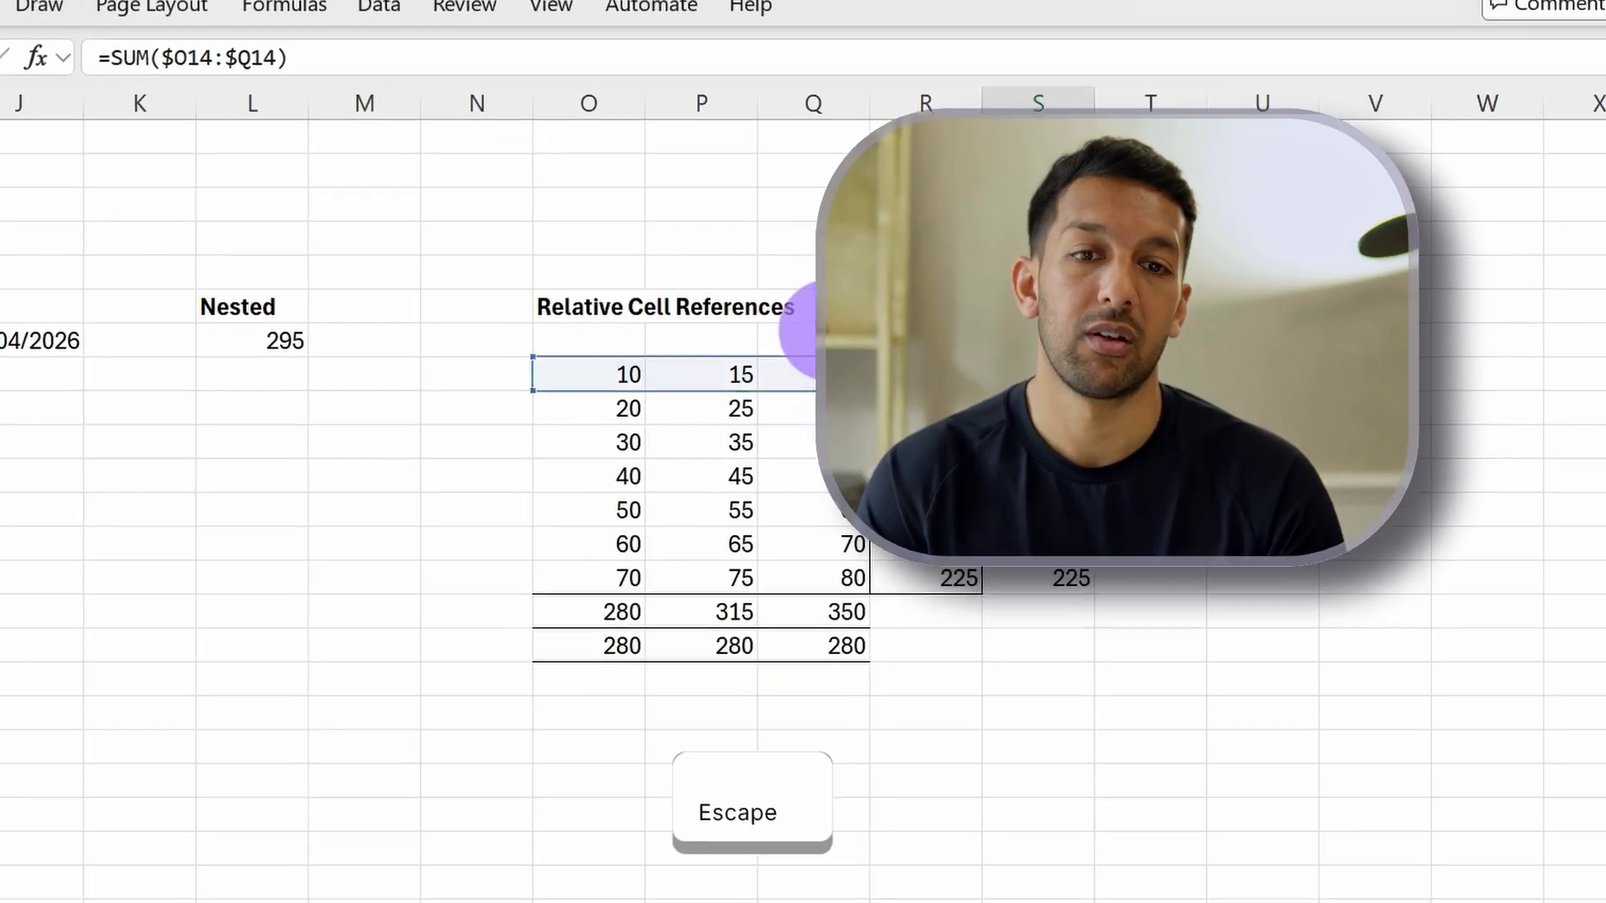
pyautogui.press('Down')
pyautogui.press('Down')
pyautogui.press('Down')
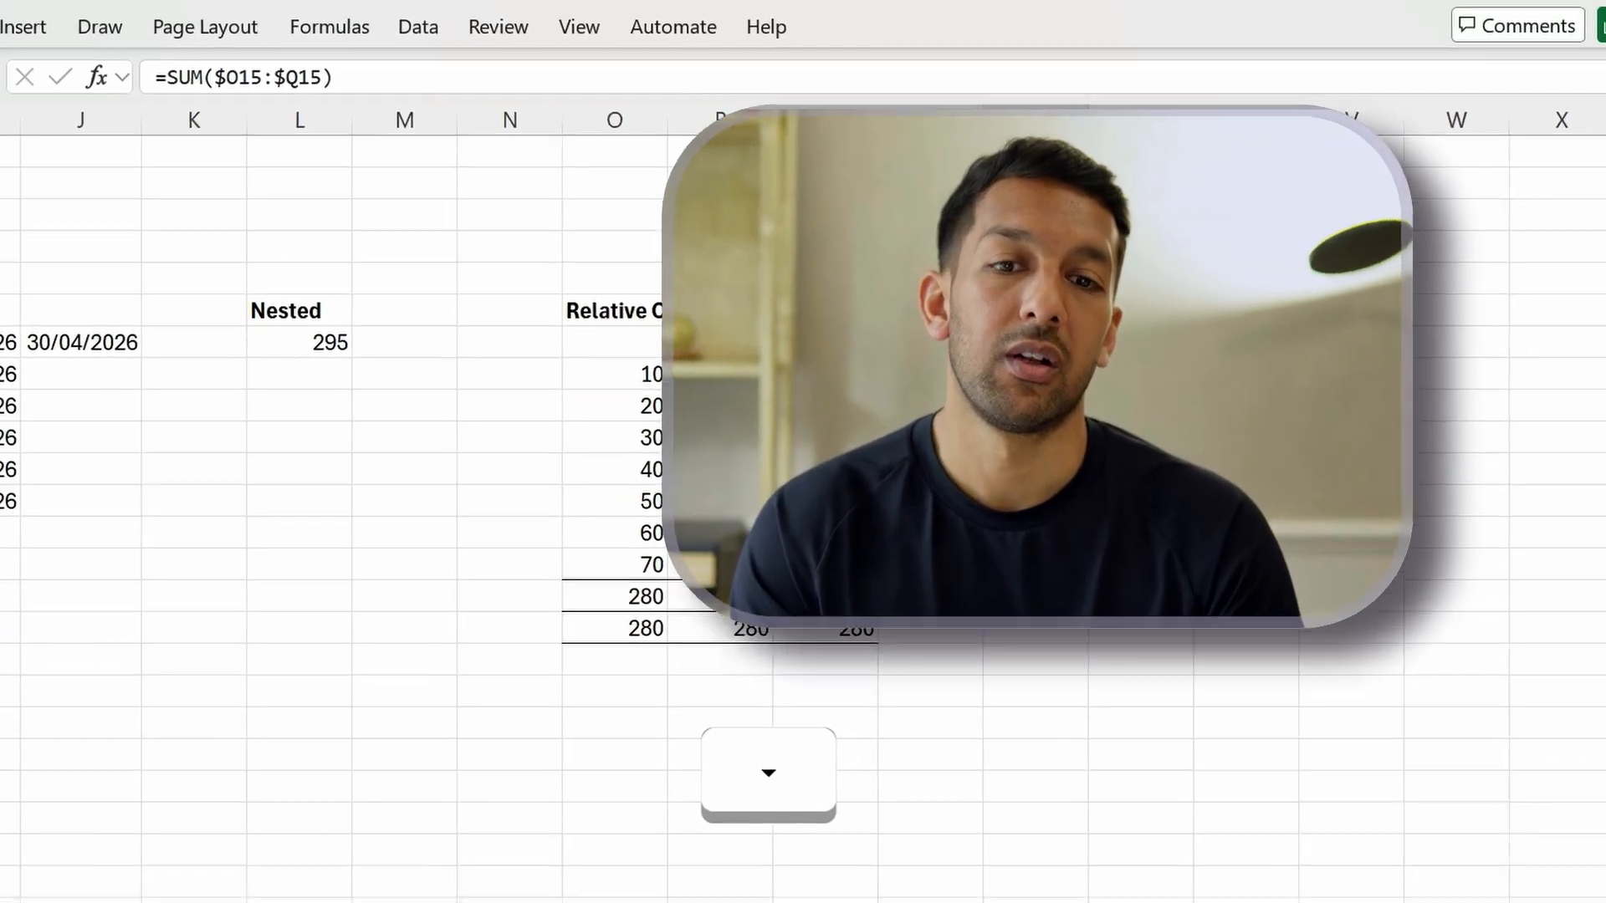